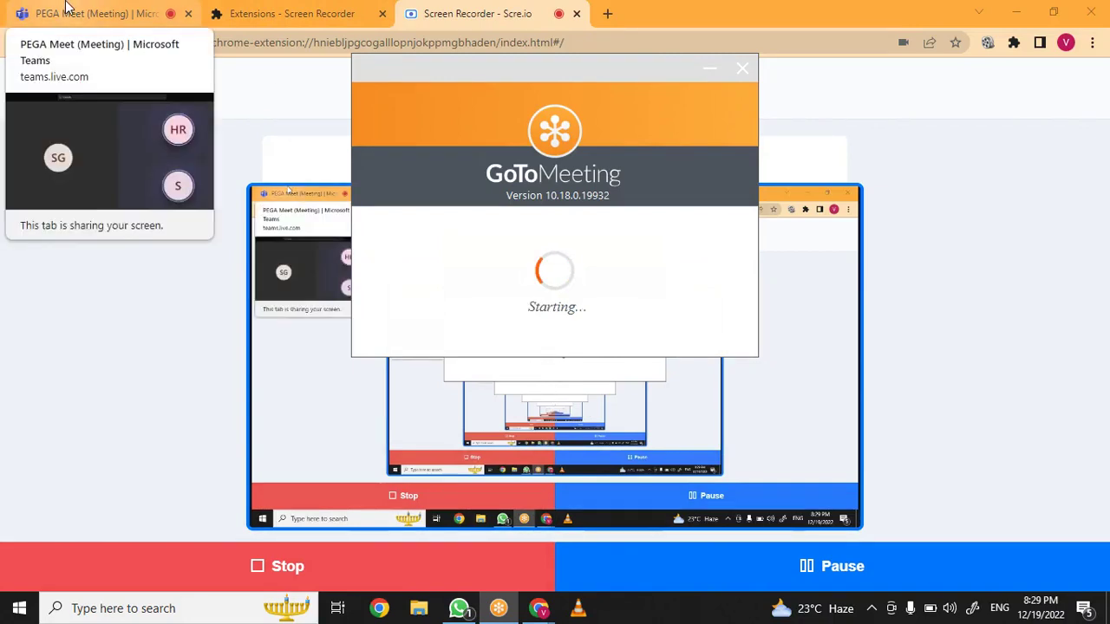
Mute the microphone in the Teams PEGA Meet call and bring up the GoToMeeting join preview
left_click(66, 8)
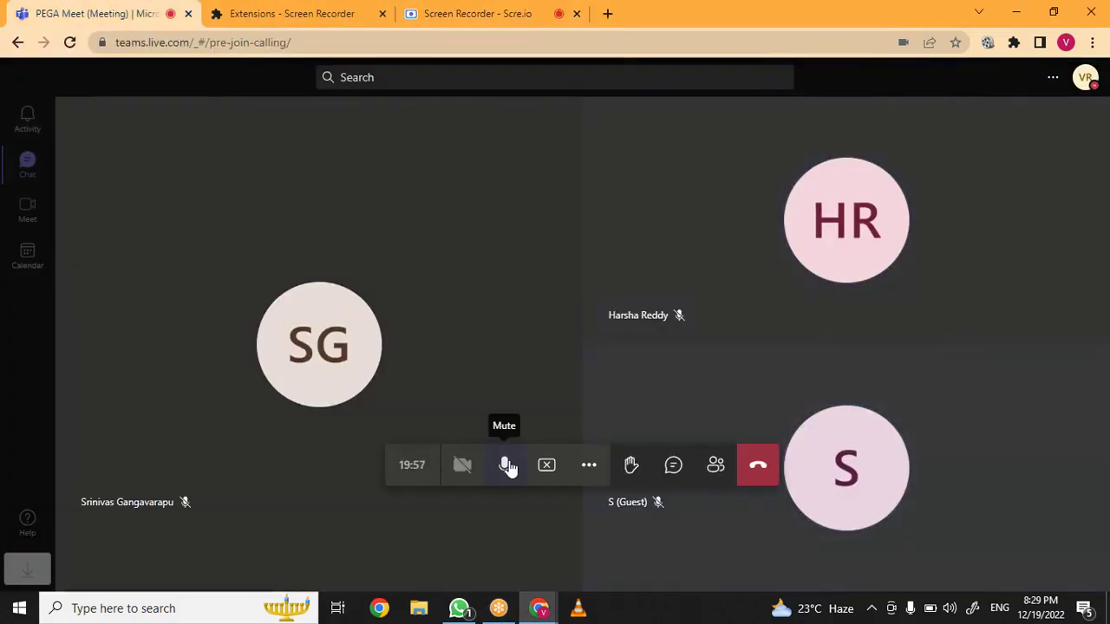
left_click(507, 466)
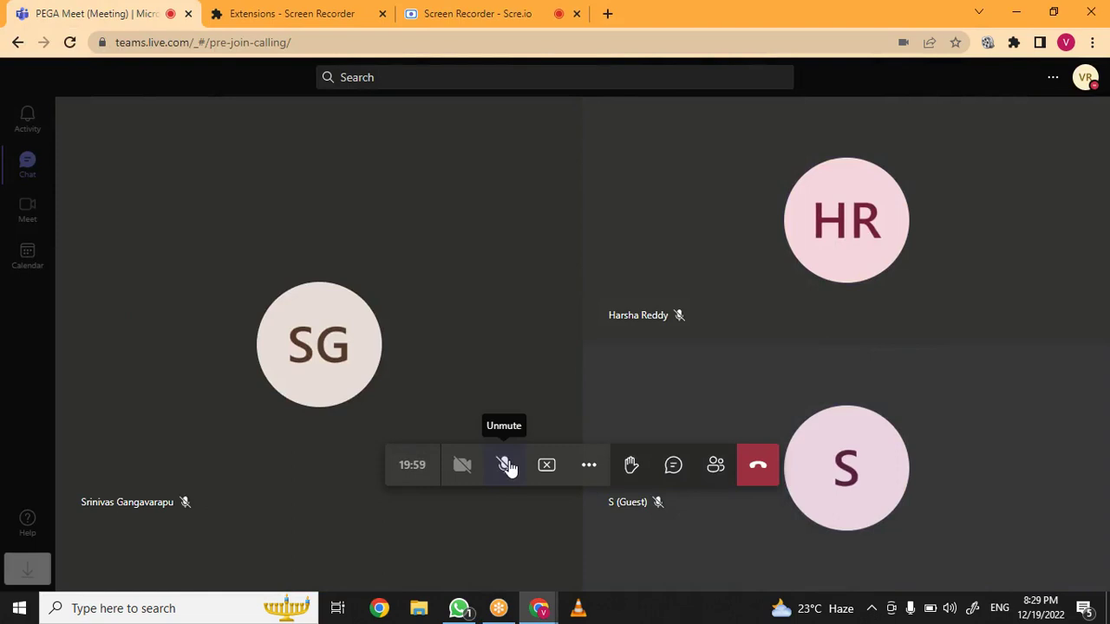
left_click(509, 612)
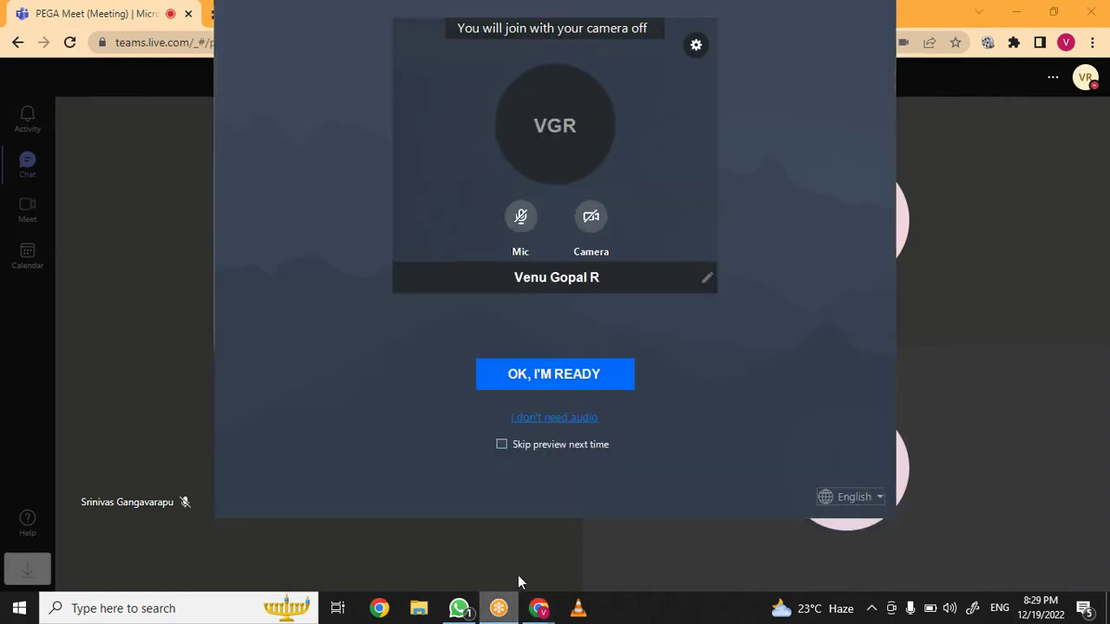
Join the GoToMeeting session and minimize the Chrome and WhatsApp windows
left_click(556, 373)
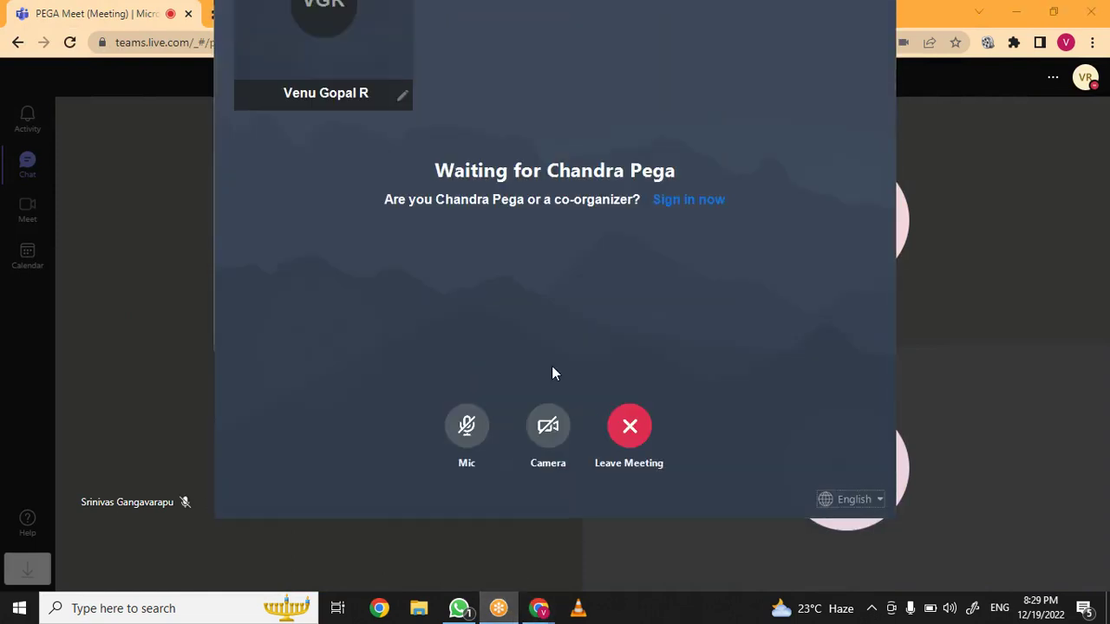
left_click(1023, 9)
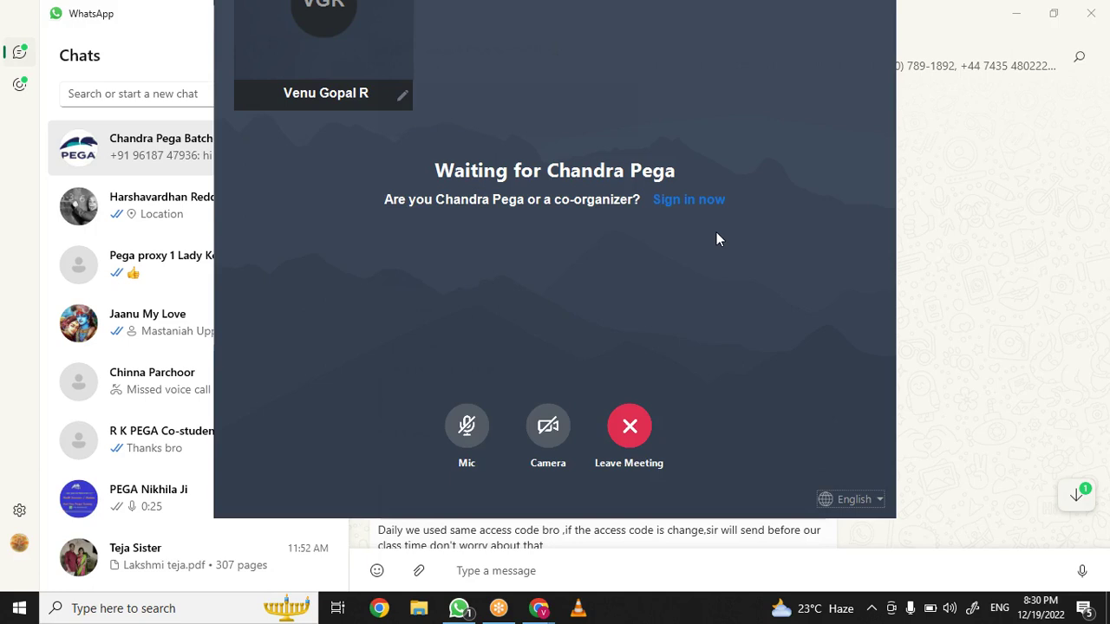
left_click(1017, 8)
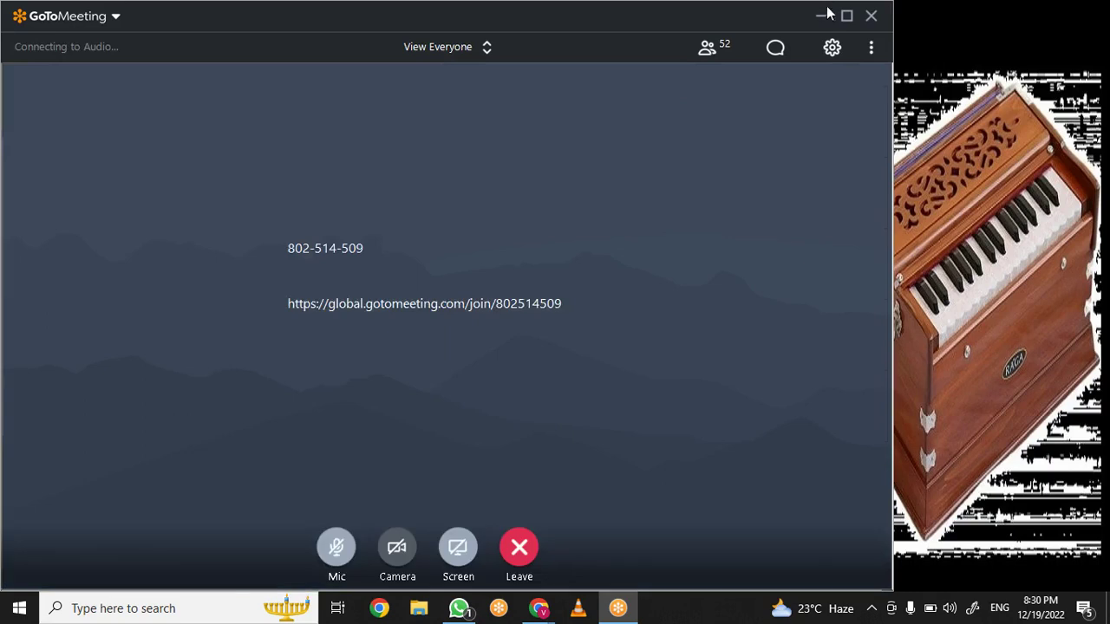
Maximize the meeting window and hide all participant tiles
left_click(849, 21)
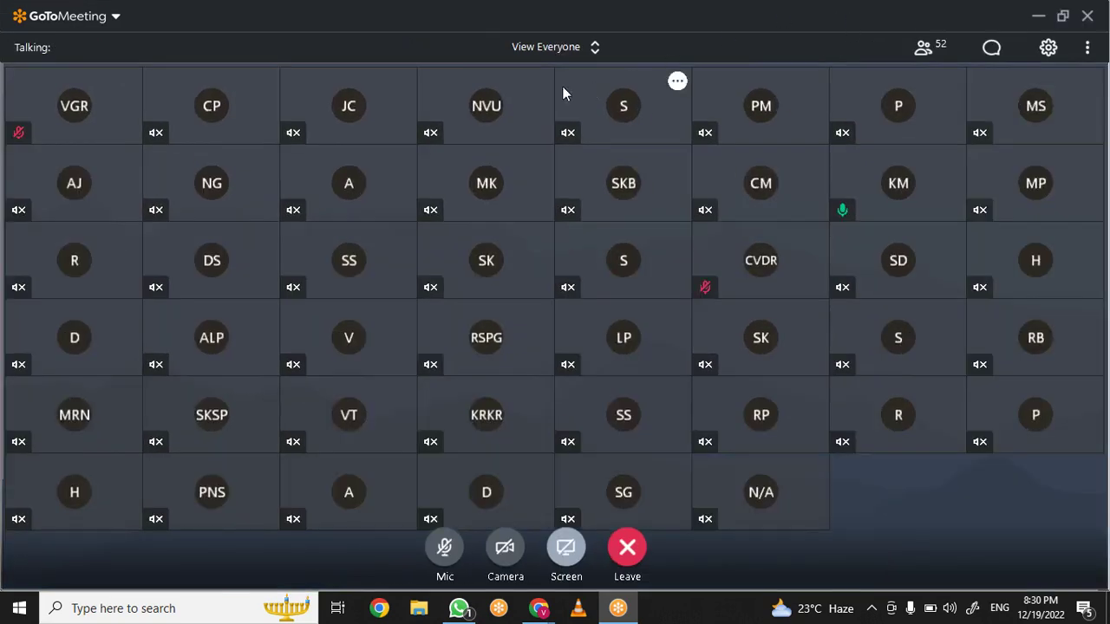
left_click(600, 55)
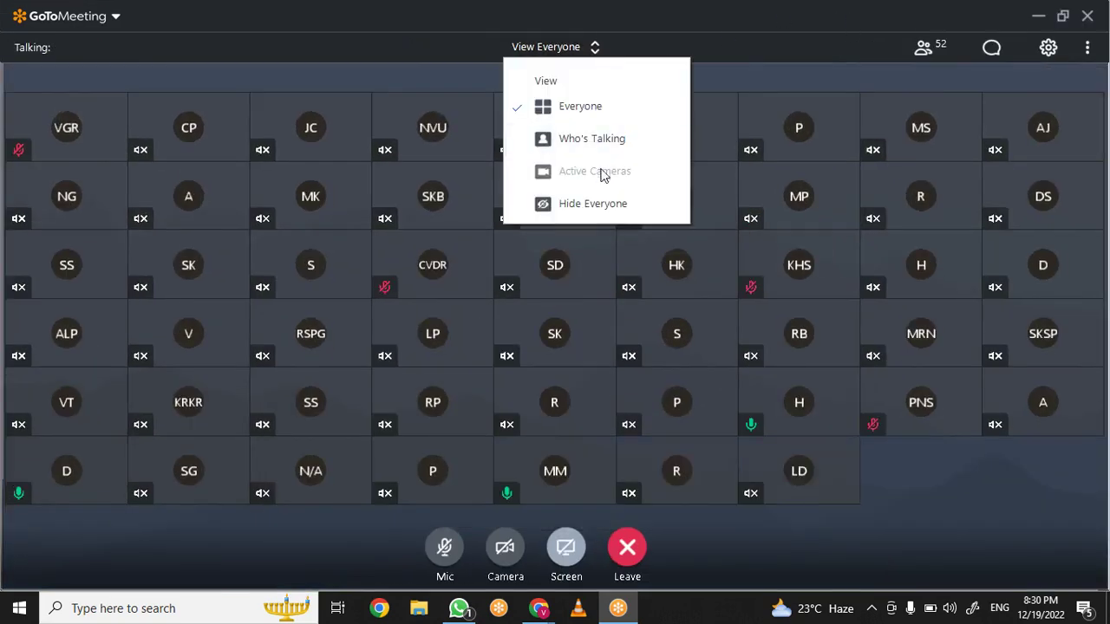
left_click(610, 206)
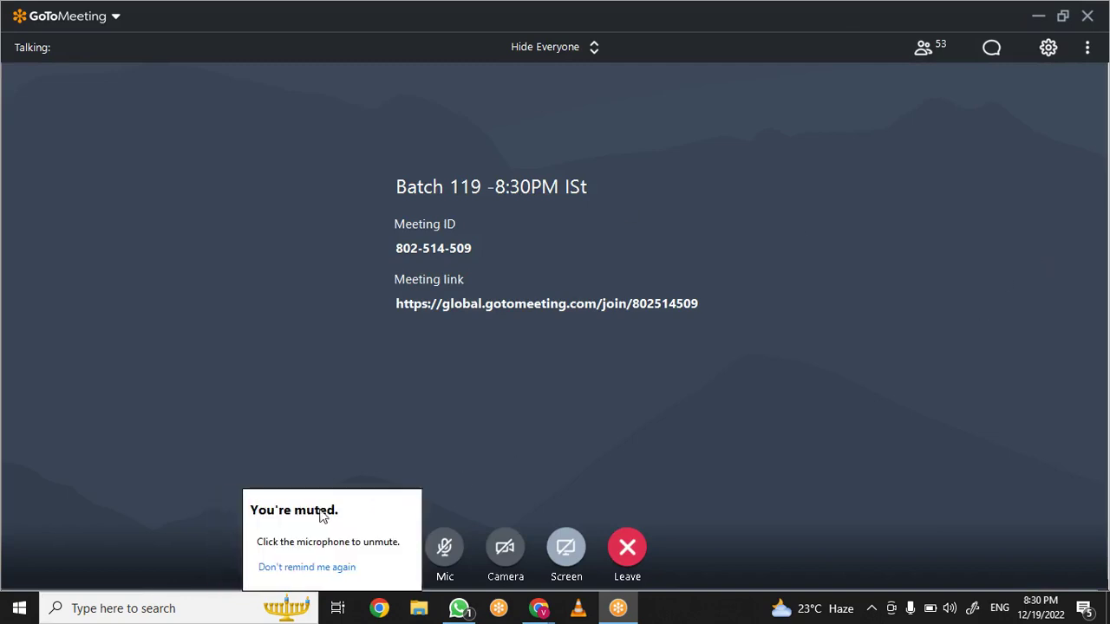
Dismiss the muted reminder and muted-by-organizer notices
left_click(287, 568)
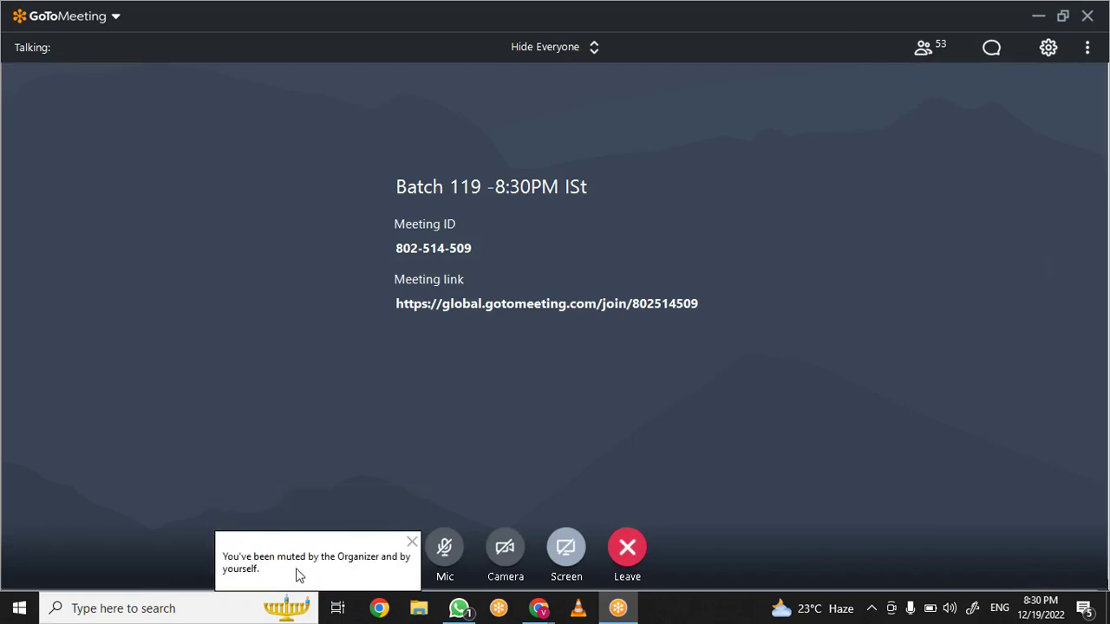
left_click(412, 543)
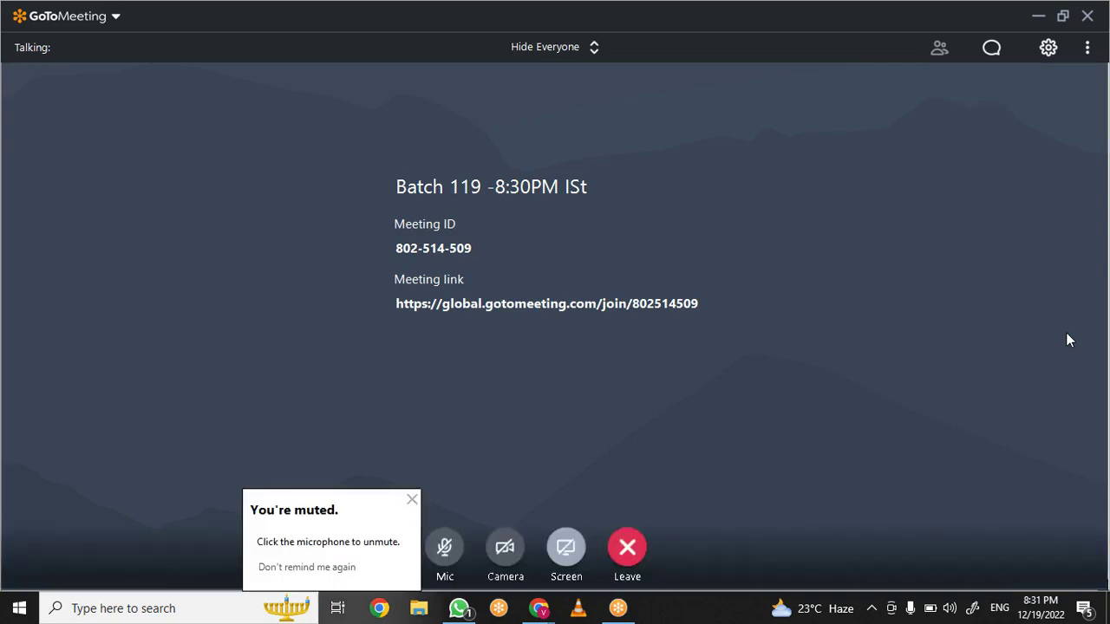
left_click(337, 567)
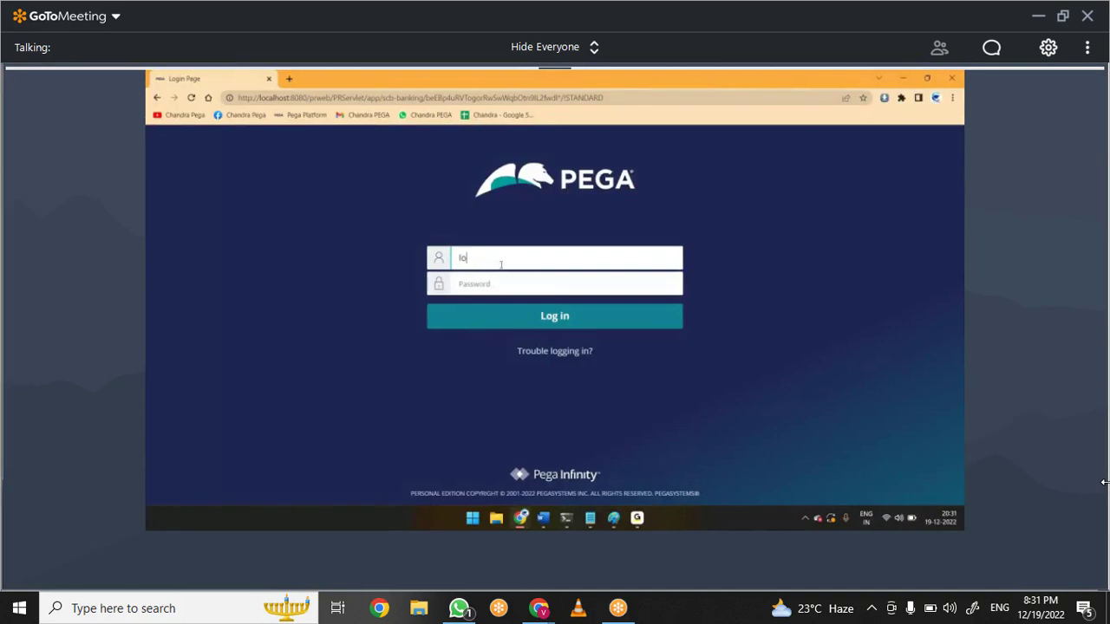
Enlarge the shared screen to follow the presenter's Dev Studio YesLoans home
left_click(1056, 266)
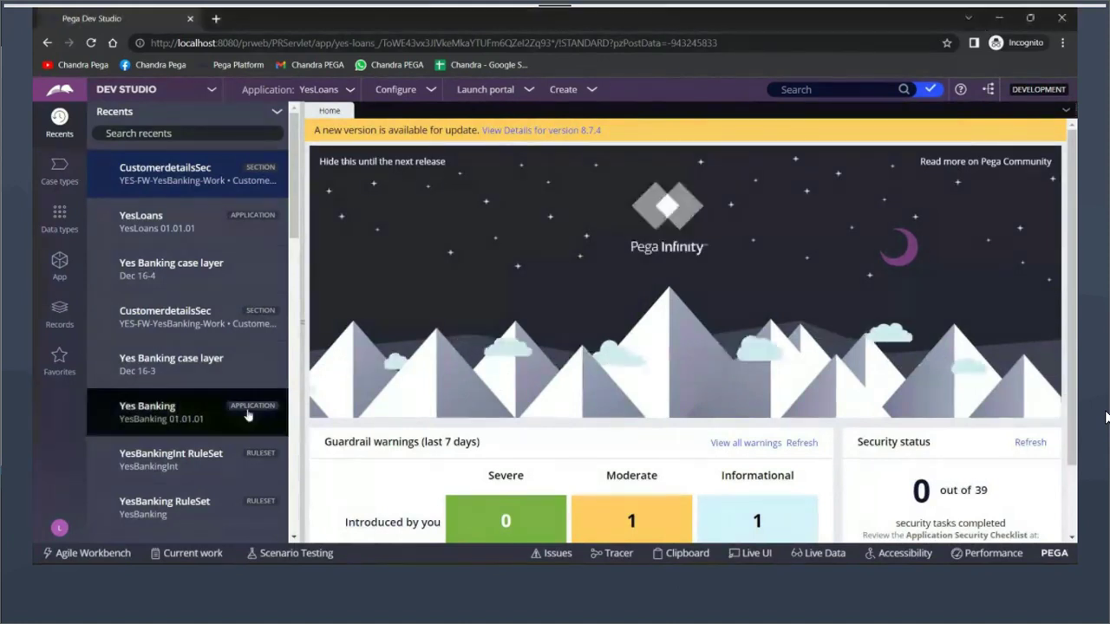
Open the App Explorer for YES-YesLoans-Work with its class tree and four pinned classes
left_click(59, 314)
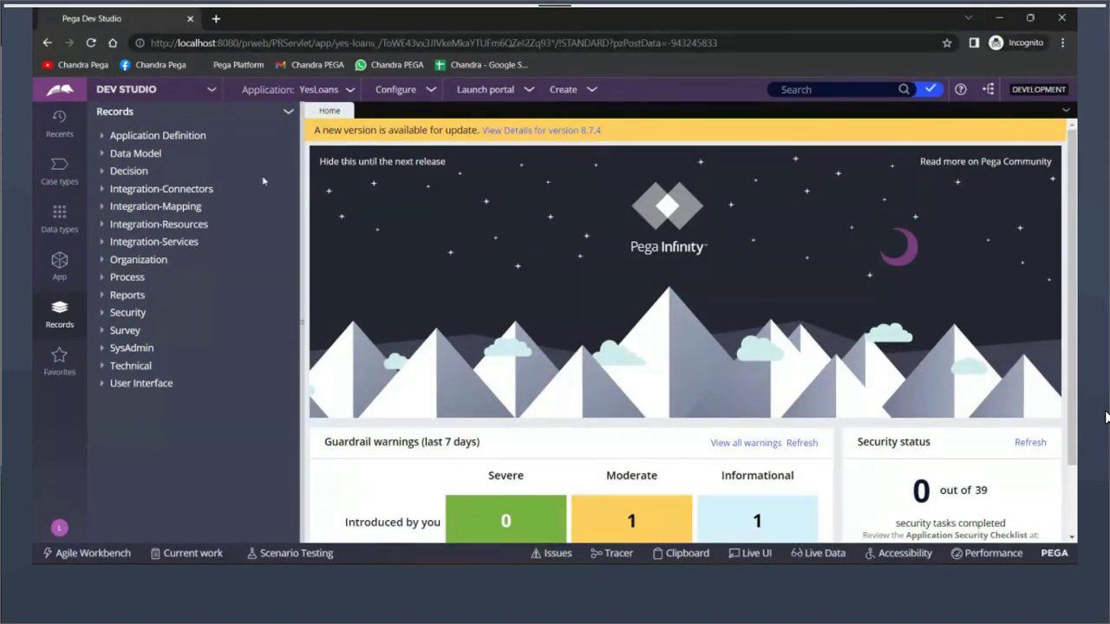
left_click(58, 265)
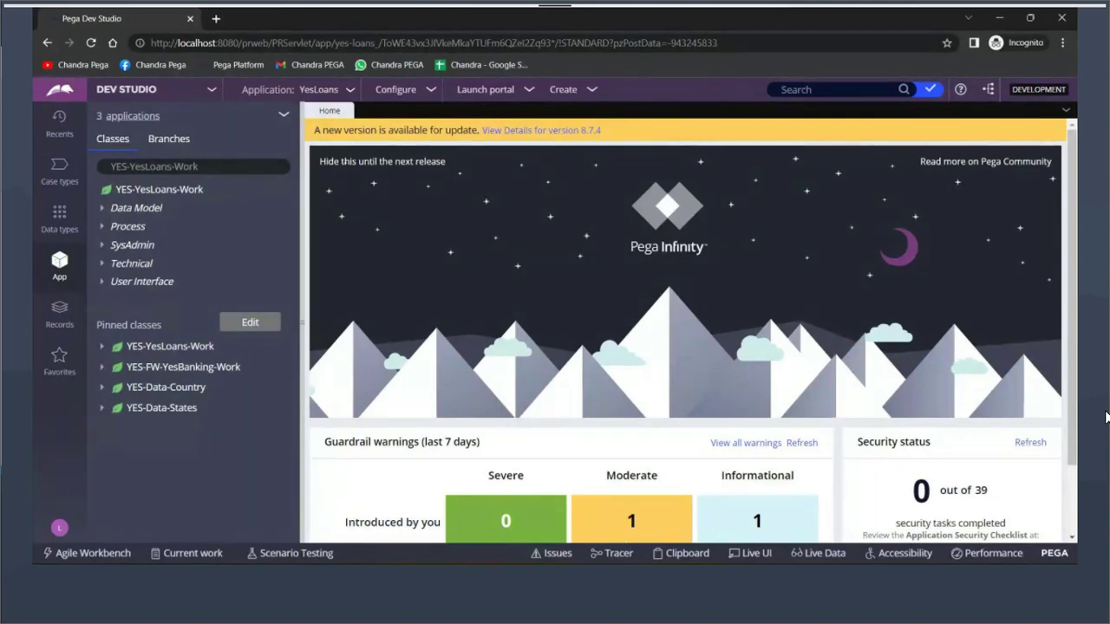
key("alt+Tab")
Enter the version number 01-01-01 in the untitled Notepad note
type("01-01-01")
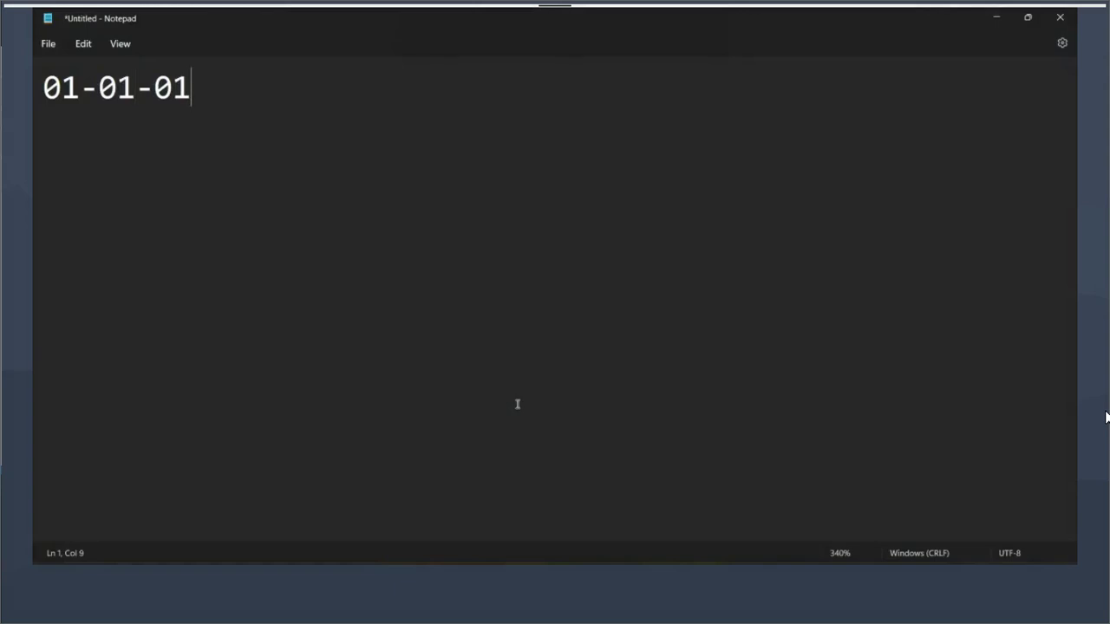
left_click_drag(192, 88, 118, 88)
left_click(71, 87)
key("shift+Left")
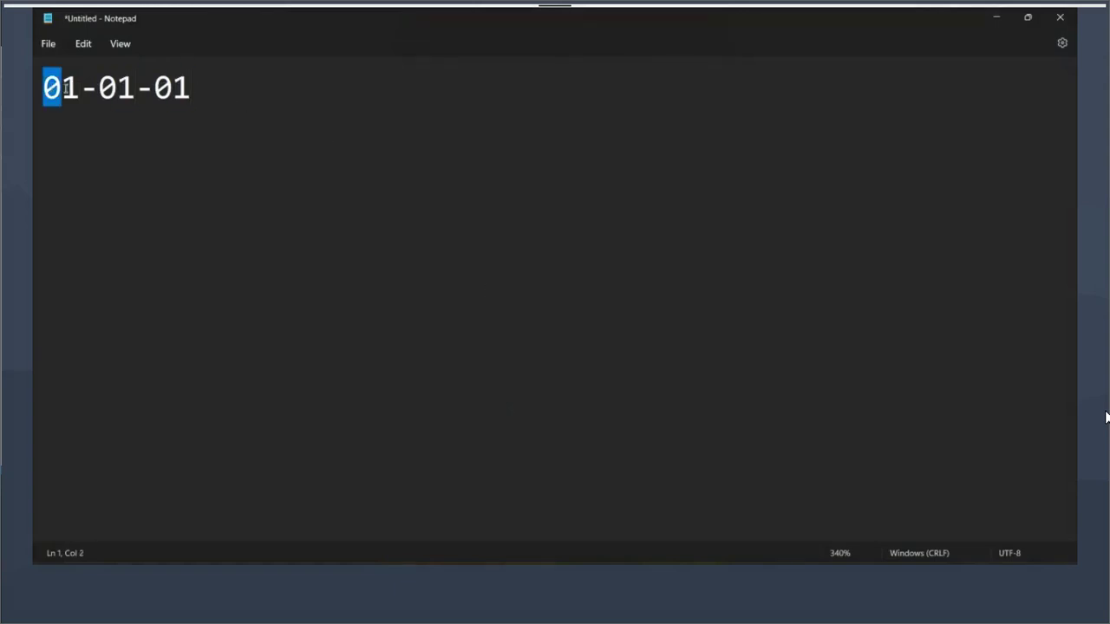
left_click(241, 101)
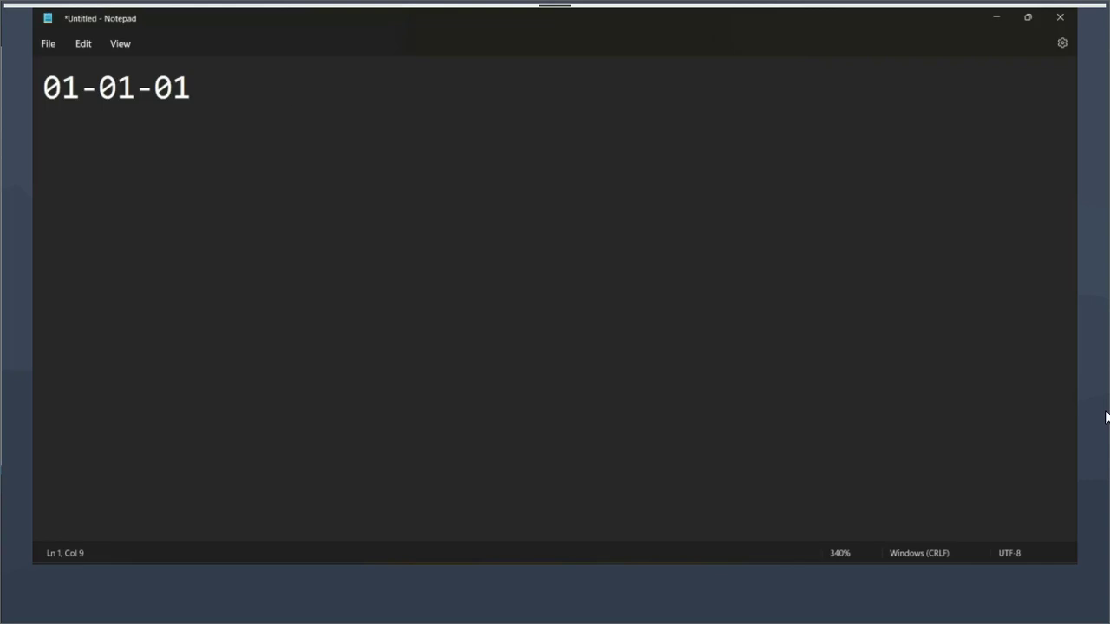
Bring Dev Studio forward and open the YesLoans application definition
mouse_move(622, 551)
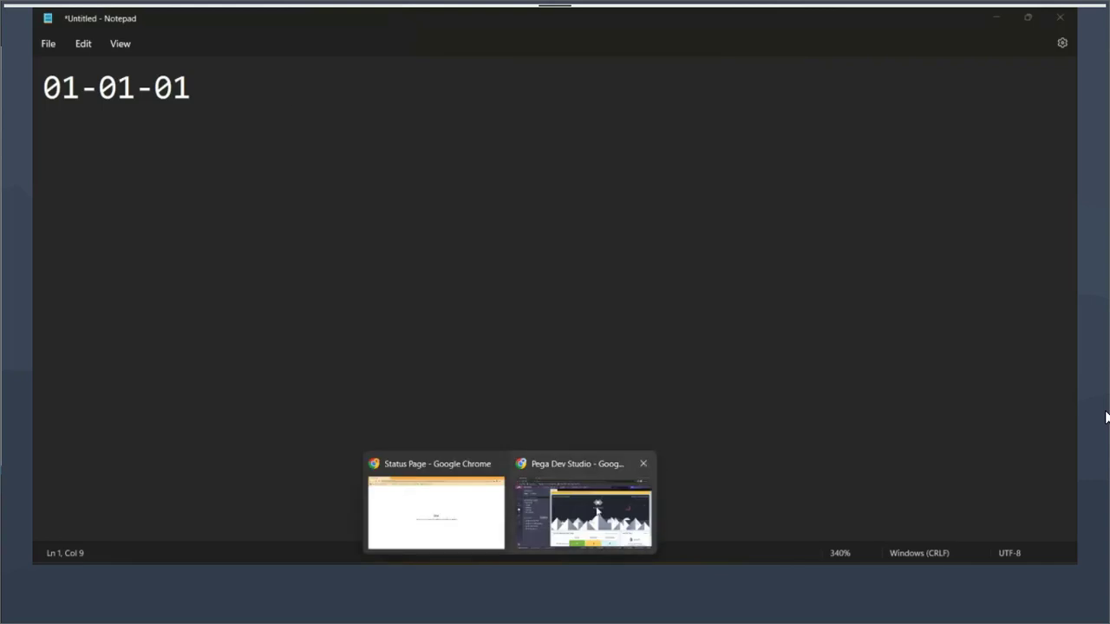
left_click(596, 512)
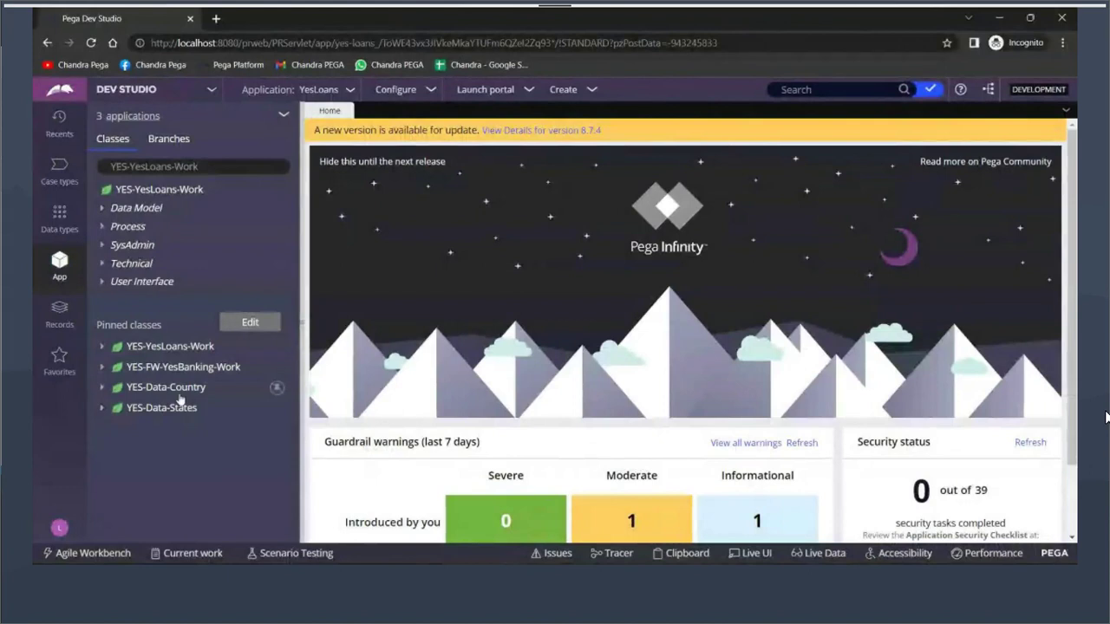
left_click(349, 90)
left_click(361, 124)
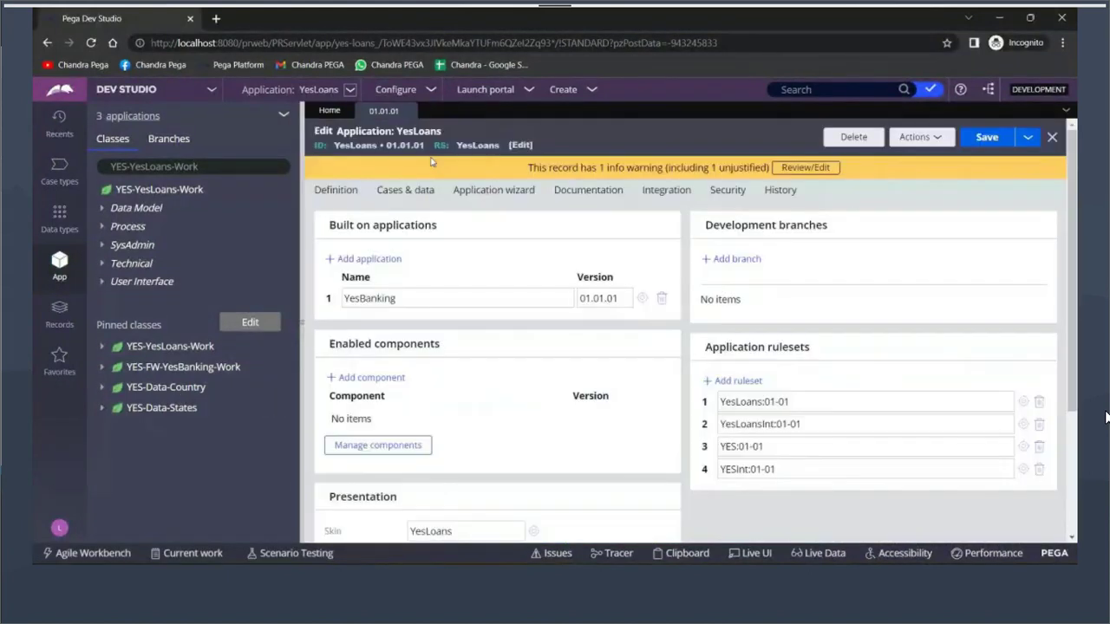
Open the YesLoans:01-01 ruleset, review its Security and Versions tabs, then return Home
left_click(1024, 403)
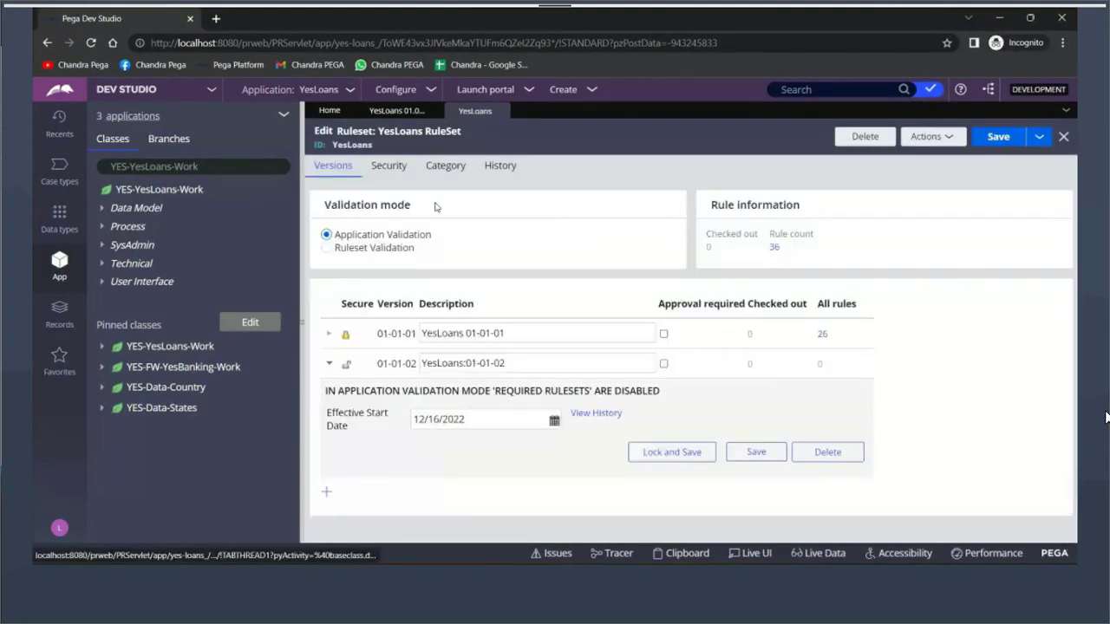
left_click(388, 165)
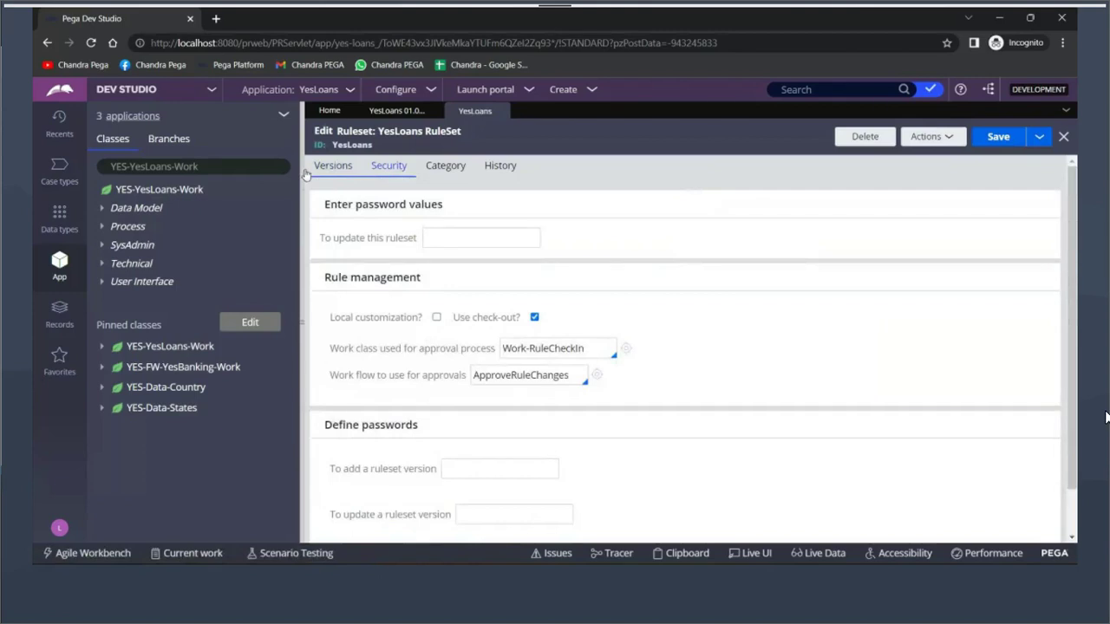
left_click(332, 166)
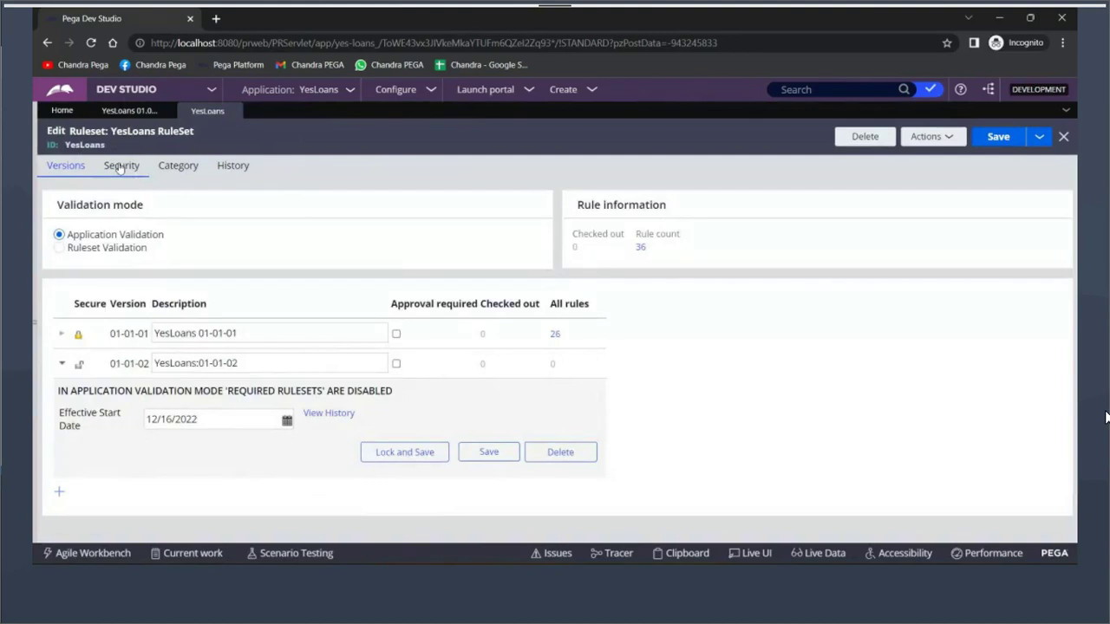
left_click(61, 113)
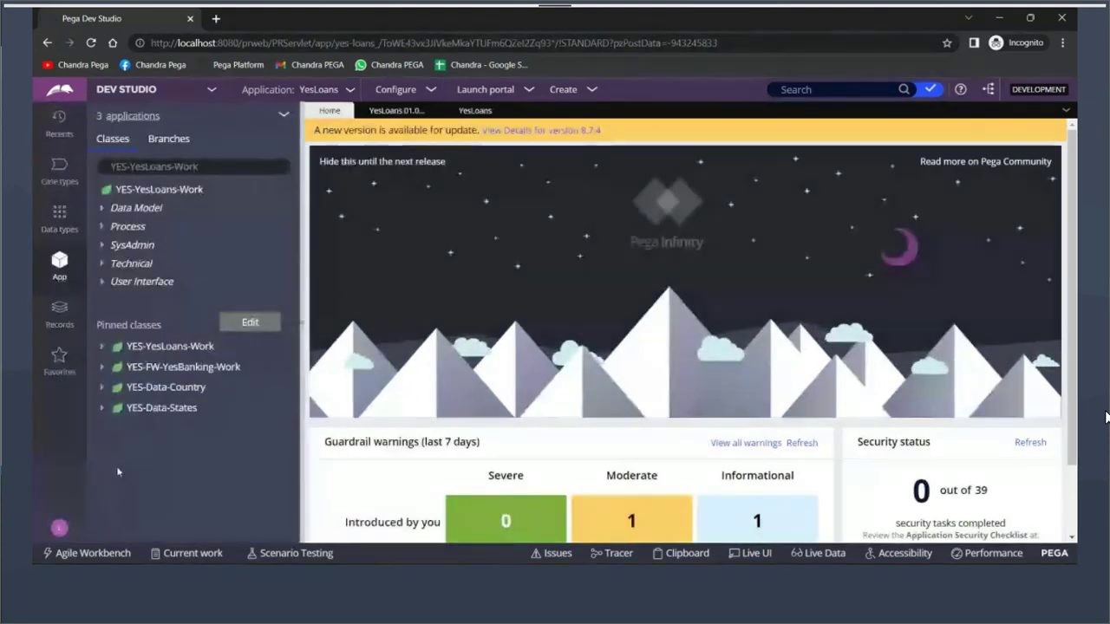
Open the operator record, then the operator profile in a separate maximized window
left_click(59, 527)
left_click(82, 460)
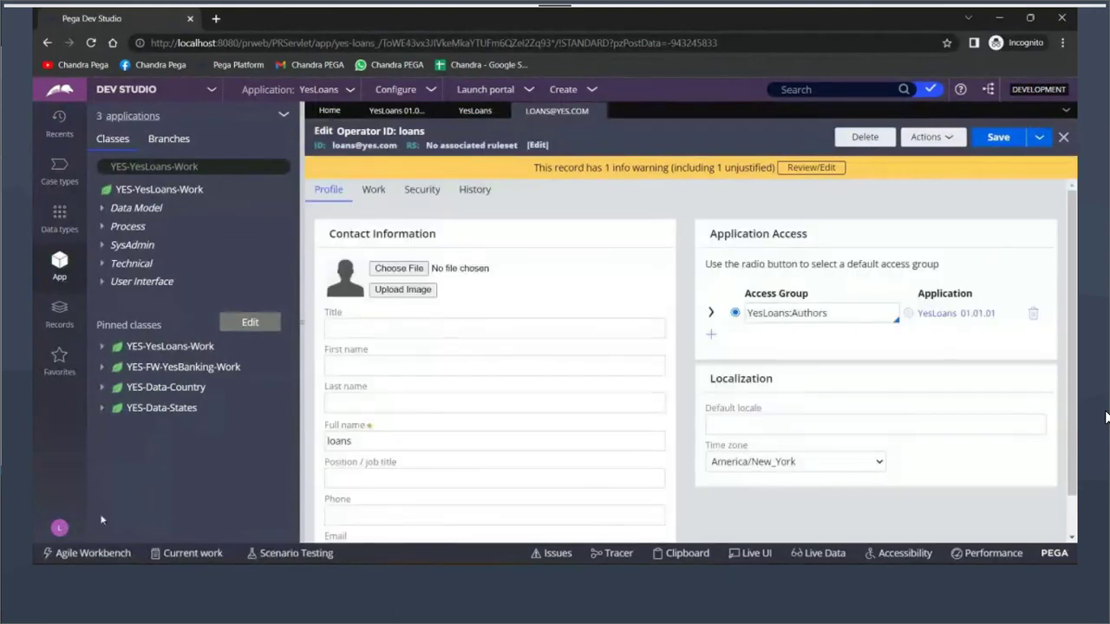
left_click(61, 525)
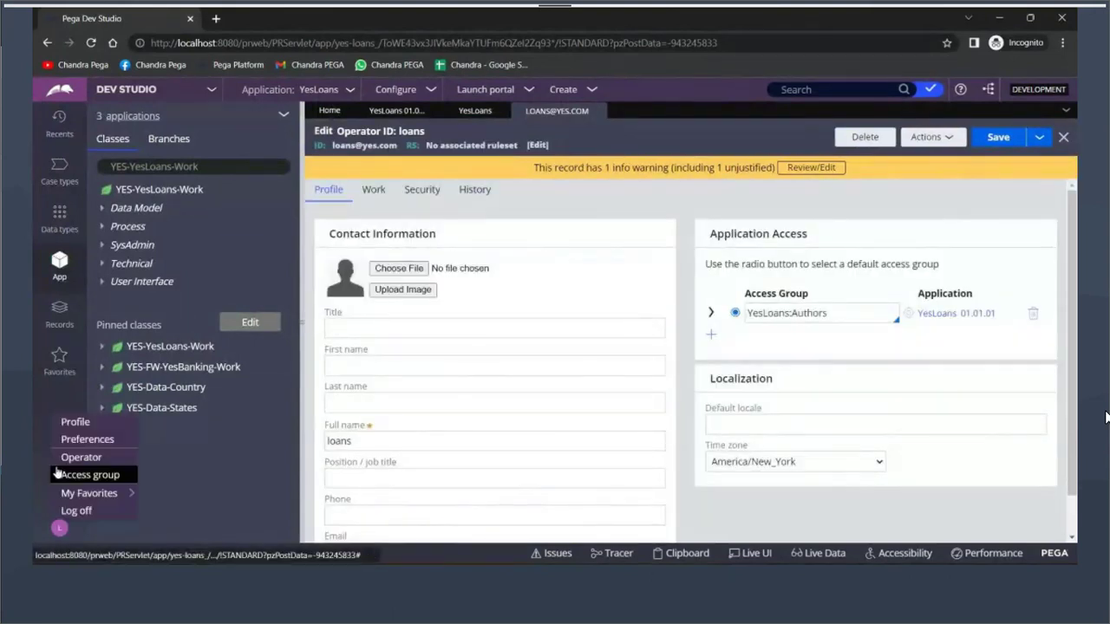
left_click(55, 472)
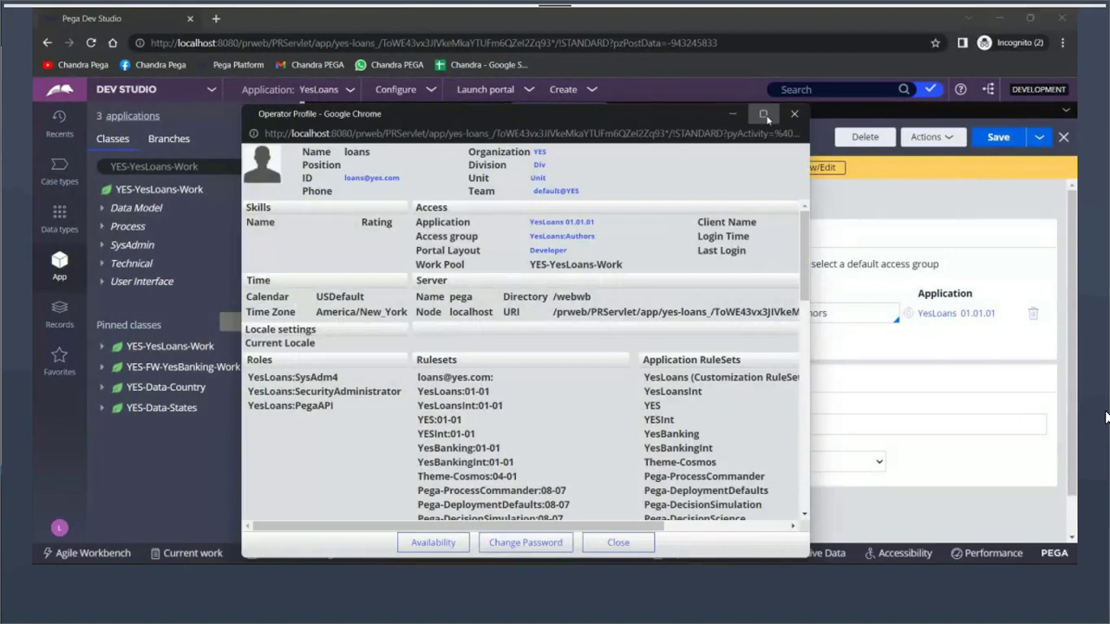
left_click(763, 115)
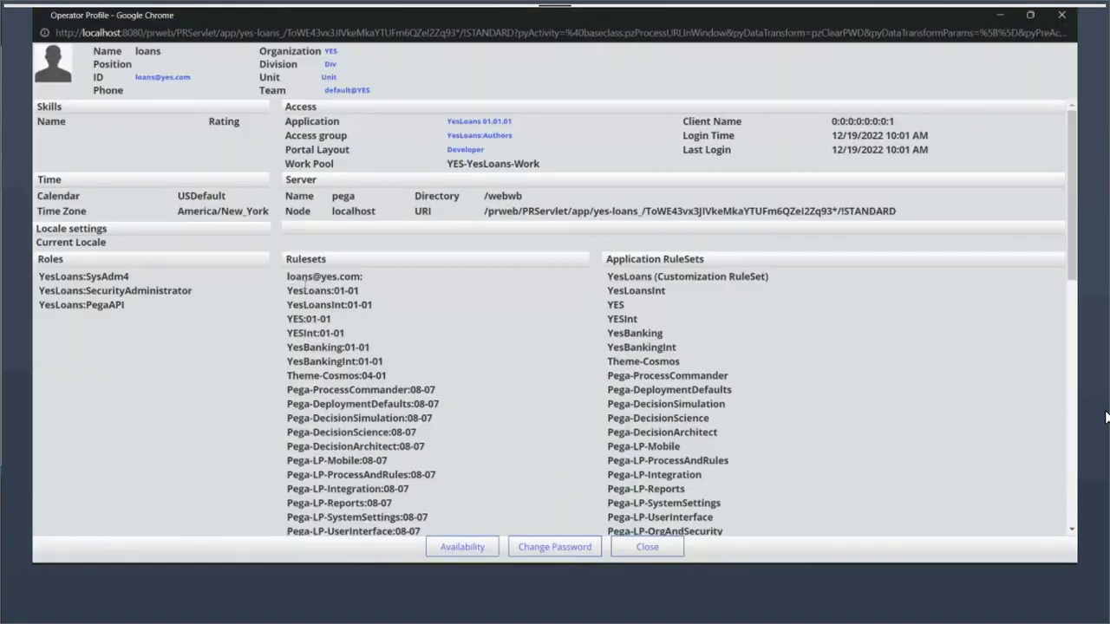
Highlight the ruleset stack from YES through YesBankingInt and the operator's own top ruleset
left_click_drag(287, 319, 369, 351)
left_click_drag(288, 363, 335, 376)
left_click(395, 351)
left_click_drag(287, 276, 376, 285)
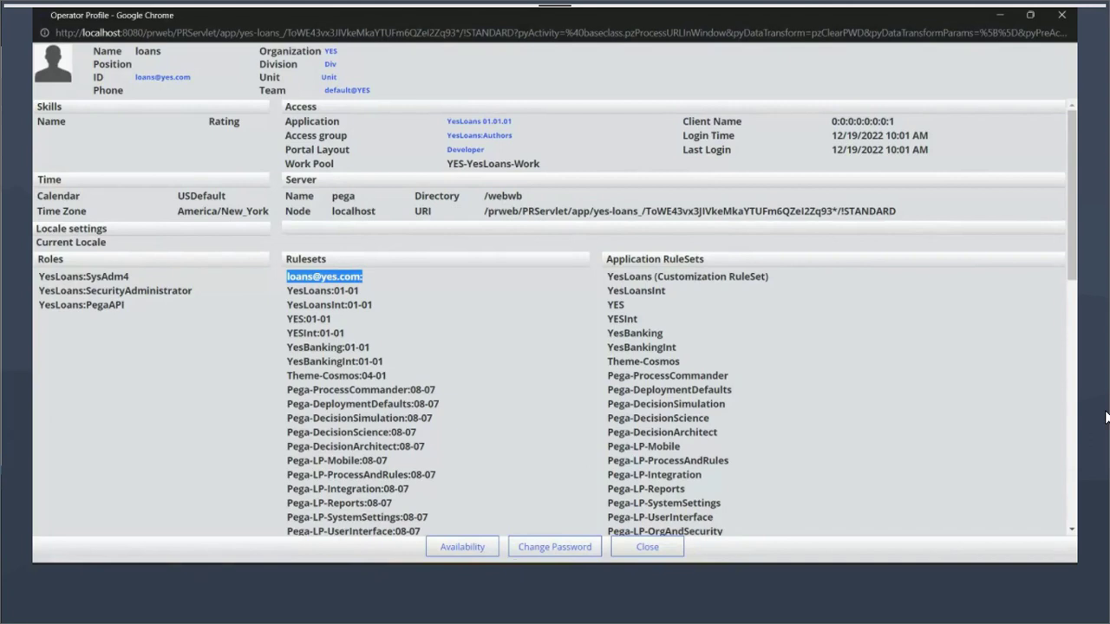
Return to the Dev Studio Edit Operator ID record and hide the application explorer panel
mouse_move(510, 576)
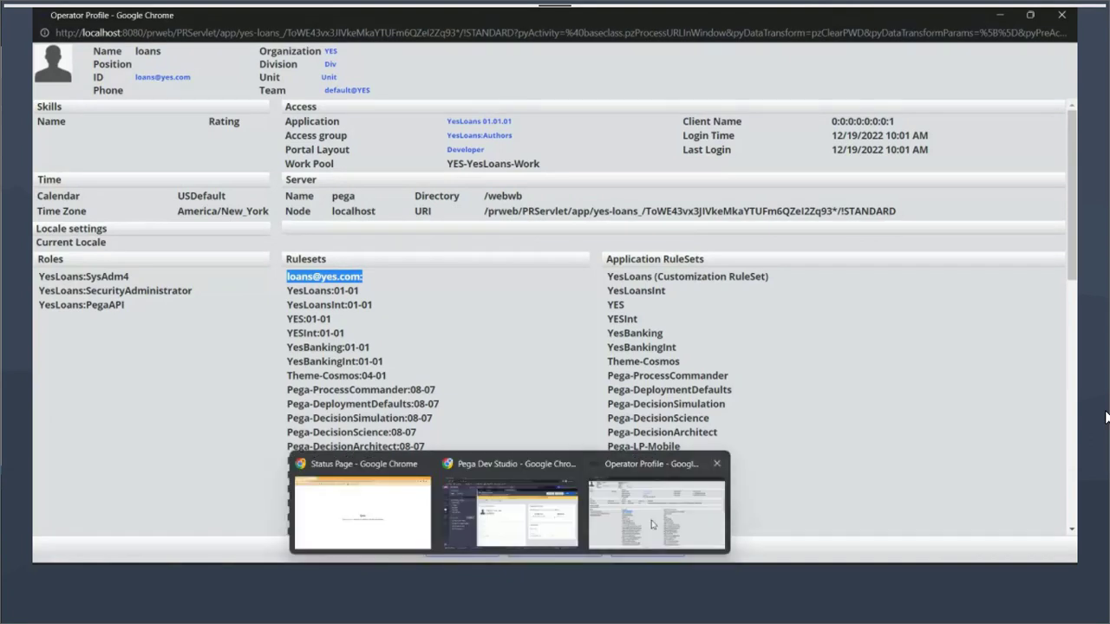
left_click(510, 513)
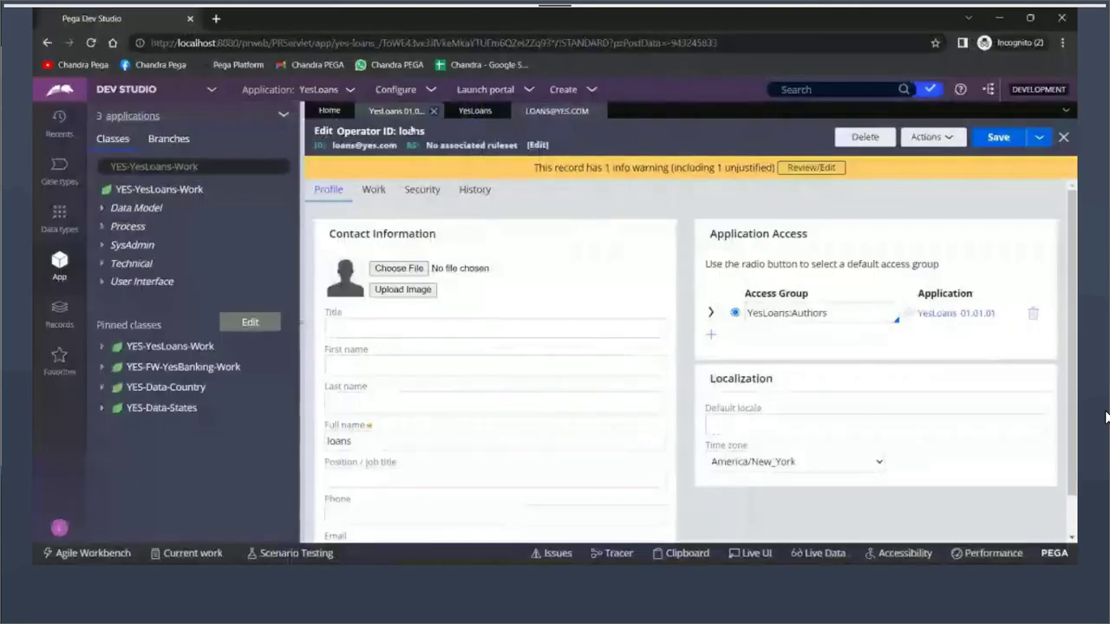
left_click(300, 127)
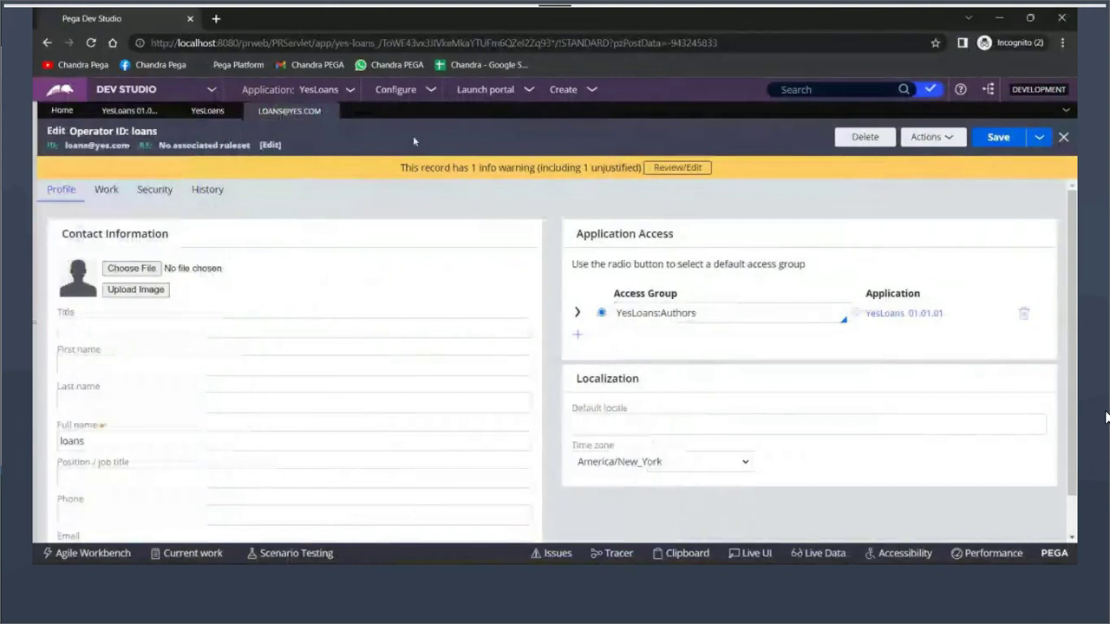
left_click(563, 90)
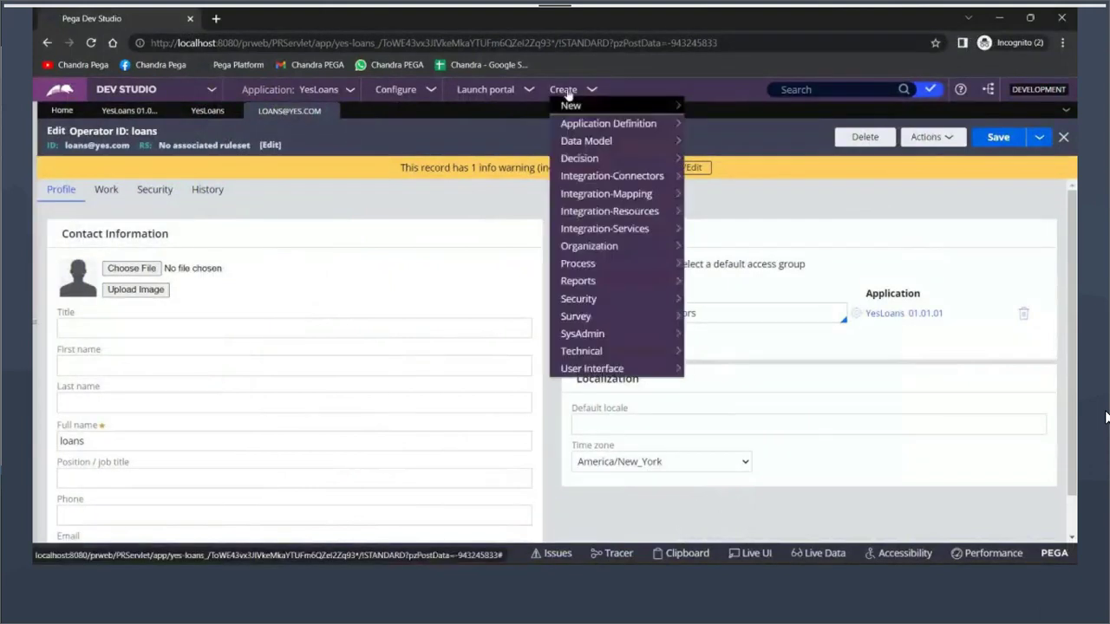
Expand YES-FW-YesBanking-Work > Process > Flow and open the LoansRegestration flow
mouse_move(36, 163)
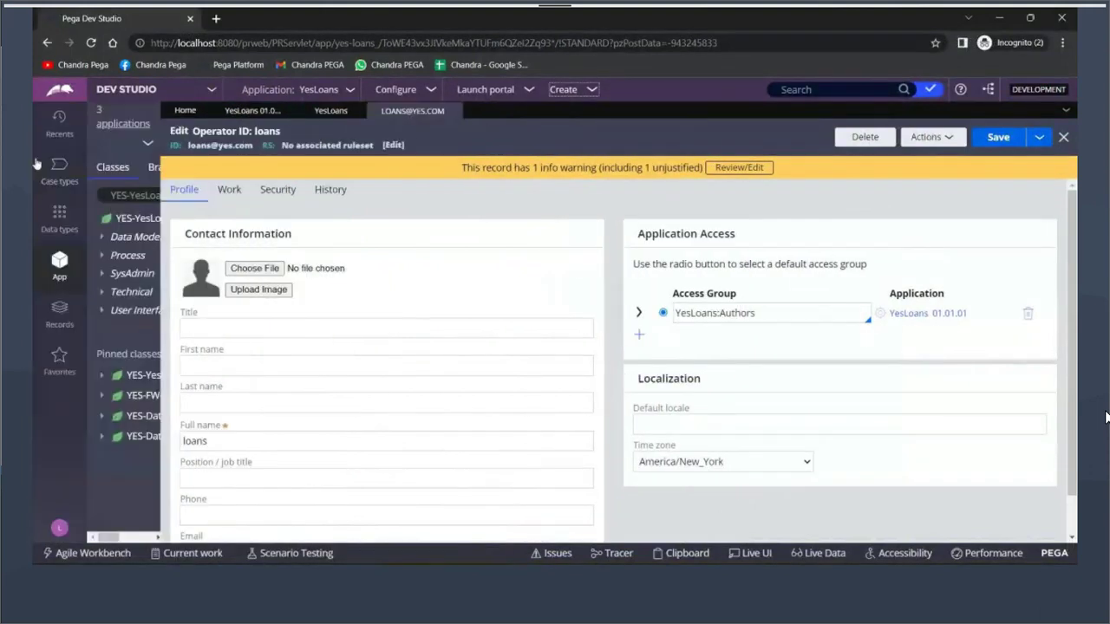
left_click(130, 367)
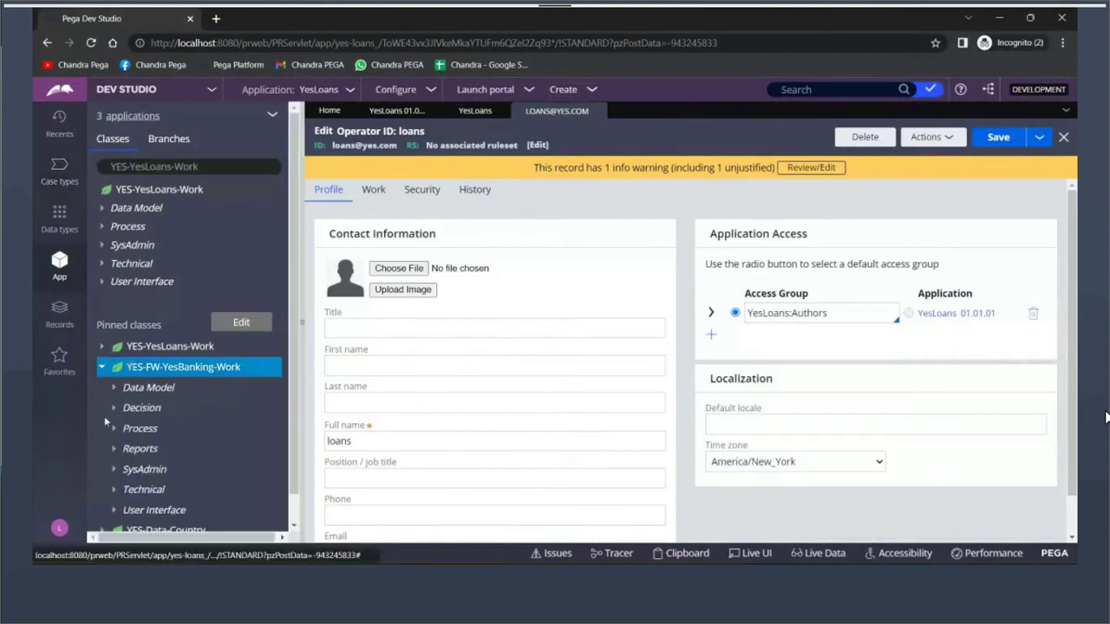
left_click(114, 392)
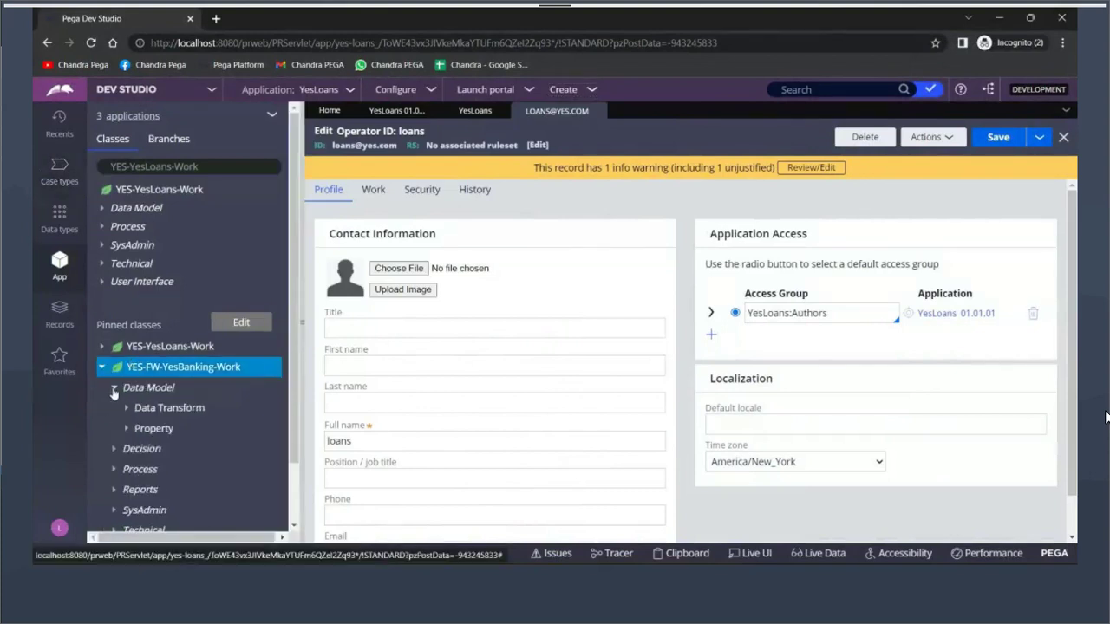
left_click(113, 392)
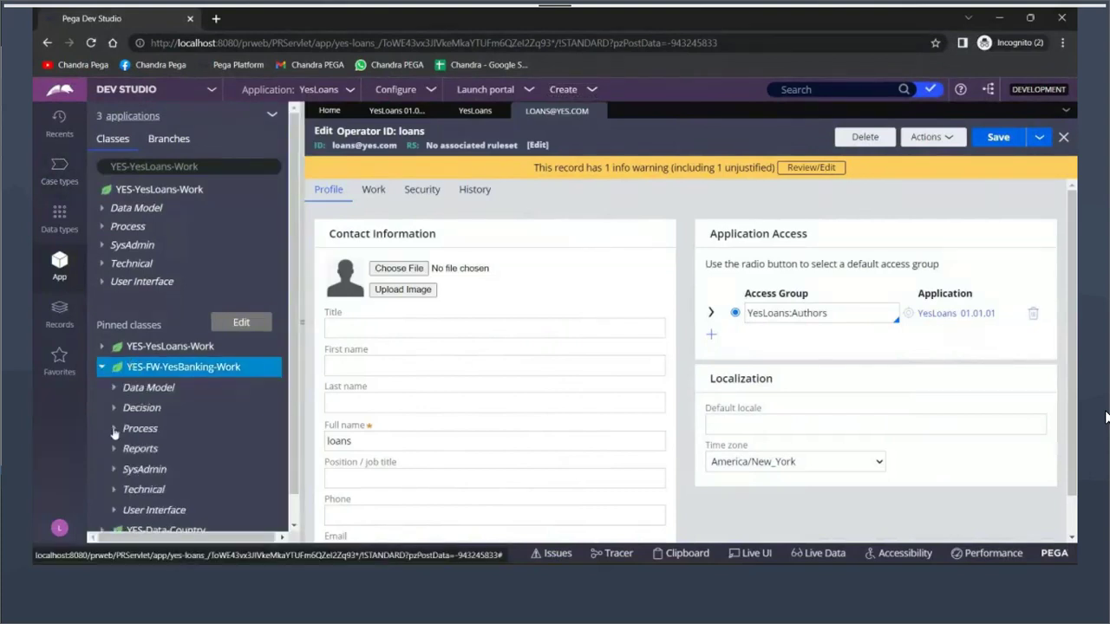
left_click(114, 433)
scroll(121, 429, "down", 1)
left_click(127, 381)
left_click(243, 399)
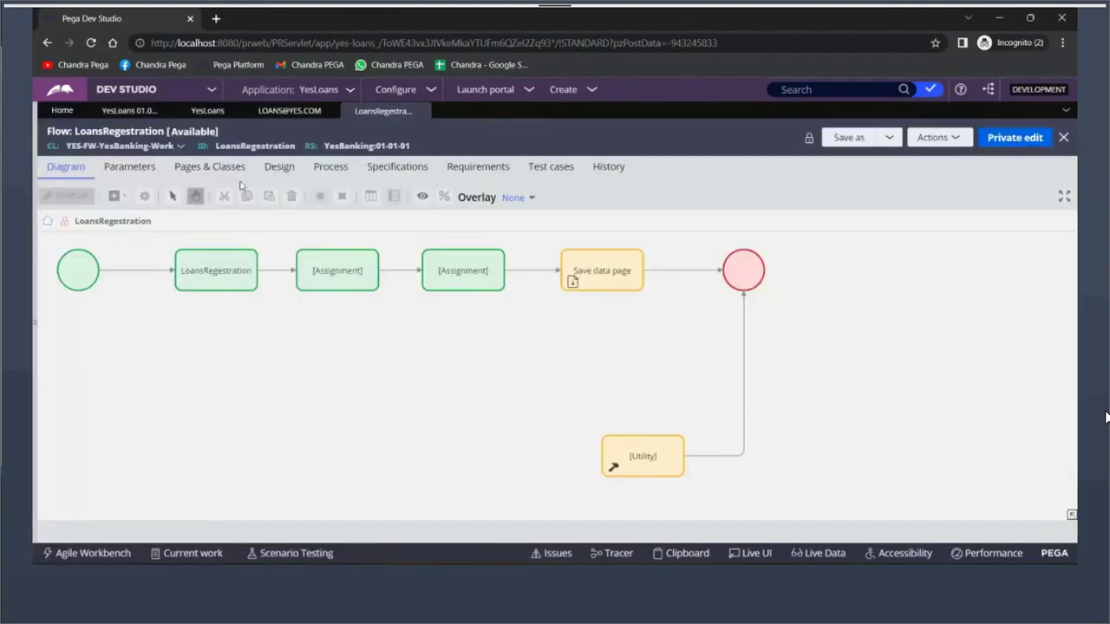
Open the flow's pyDefault data transform from the Process tab's case creation settings
left_click(330, 166)
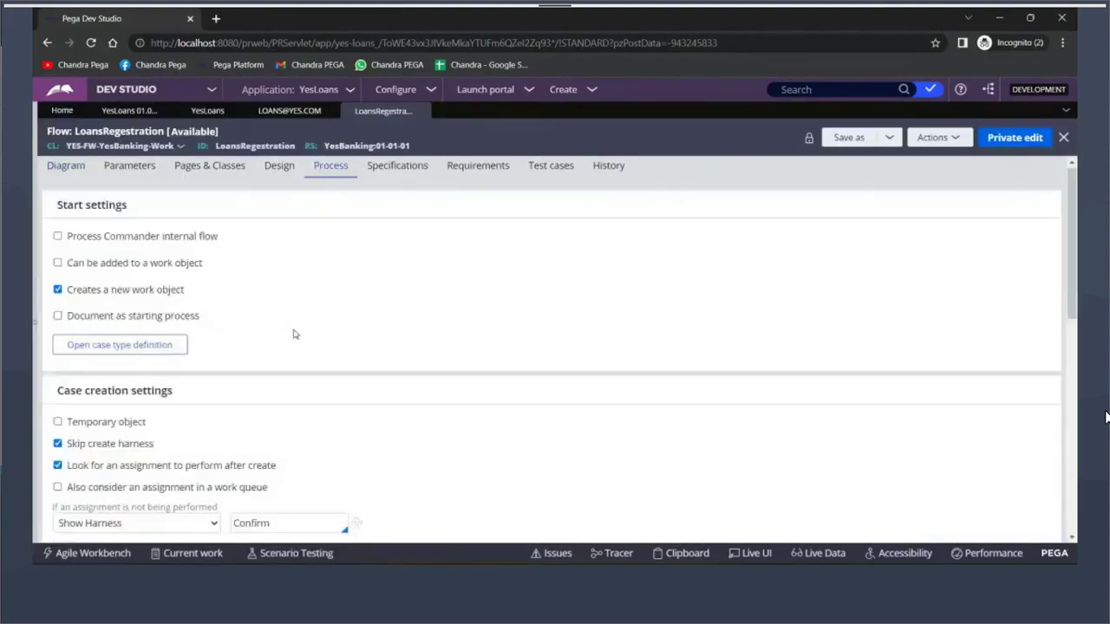
scroll(293, 334, "down", 3)
left_click(178, 381)
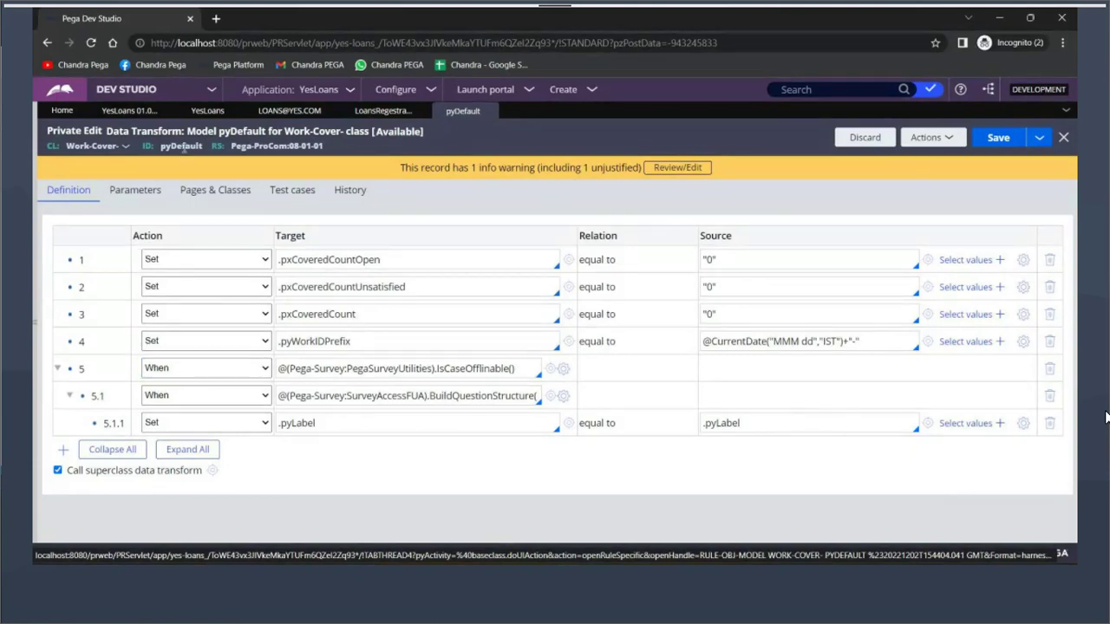
Replace row 4's pyWorkIDPrefix date-expression source with "CC"
double_click(181, 146)
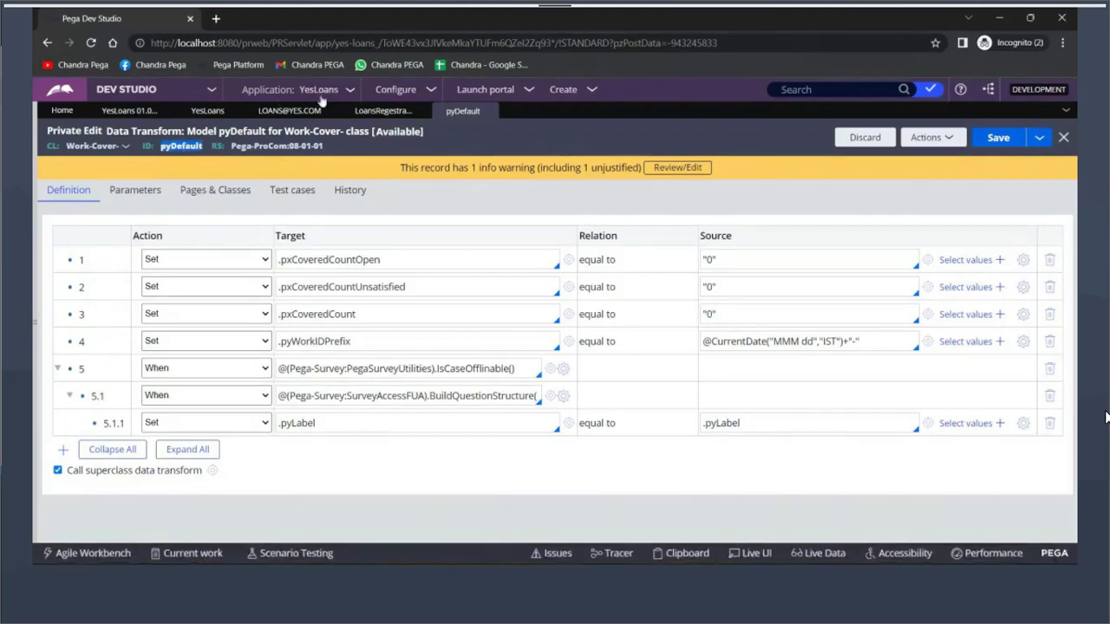
left_click(351, 90)
left_click_drag(846, 342, 858, 342)
key("ctrl+a")
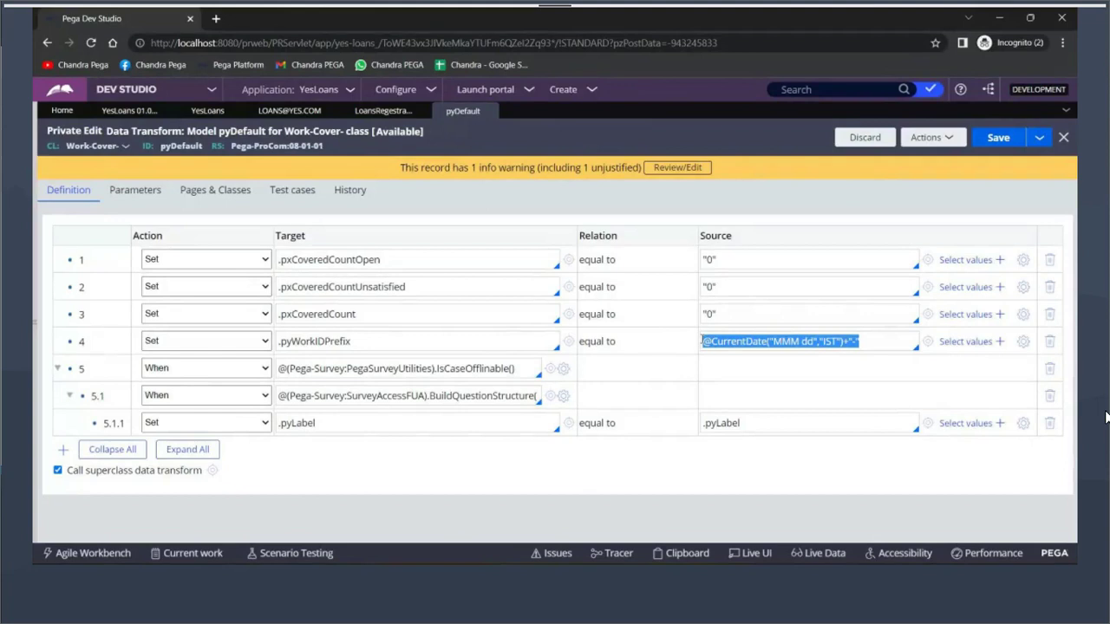
type("\"CC")
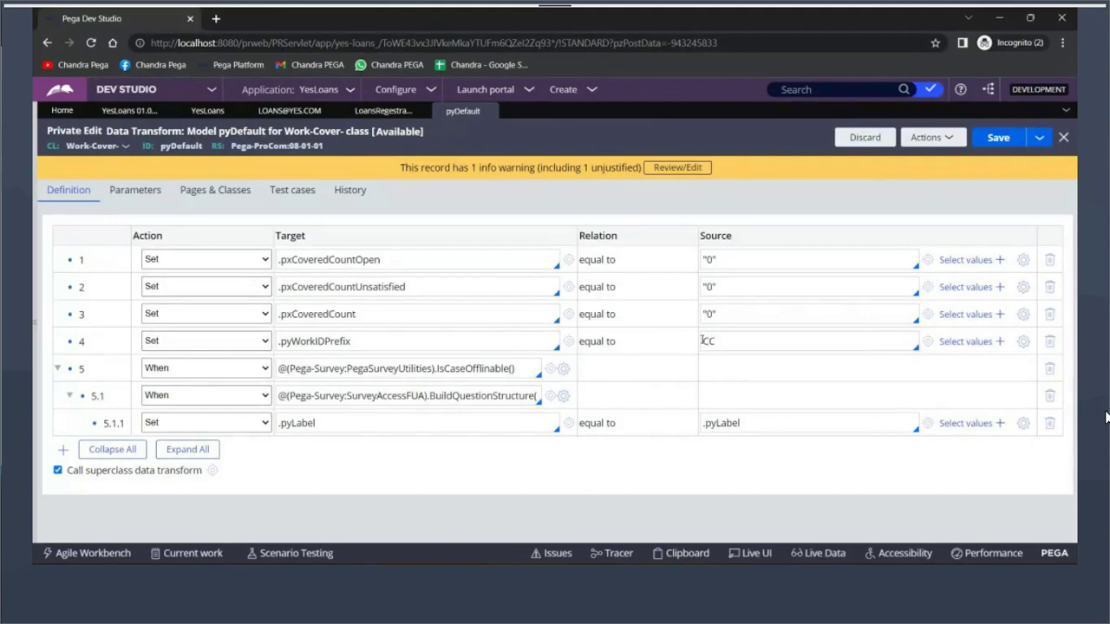
key("BackSpace")
key("BackSpace")
key("BackSpace")
type("\"CC\"")
Discard the checked-out pyDefault and reopen it in private edit
left_click(856, 135)
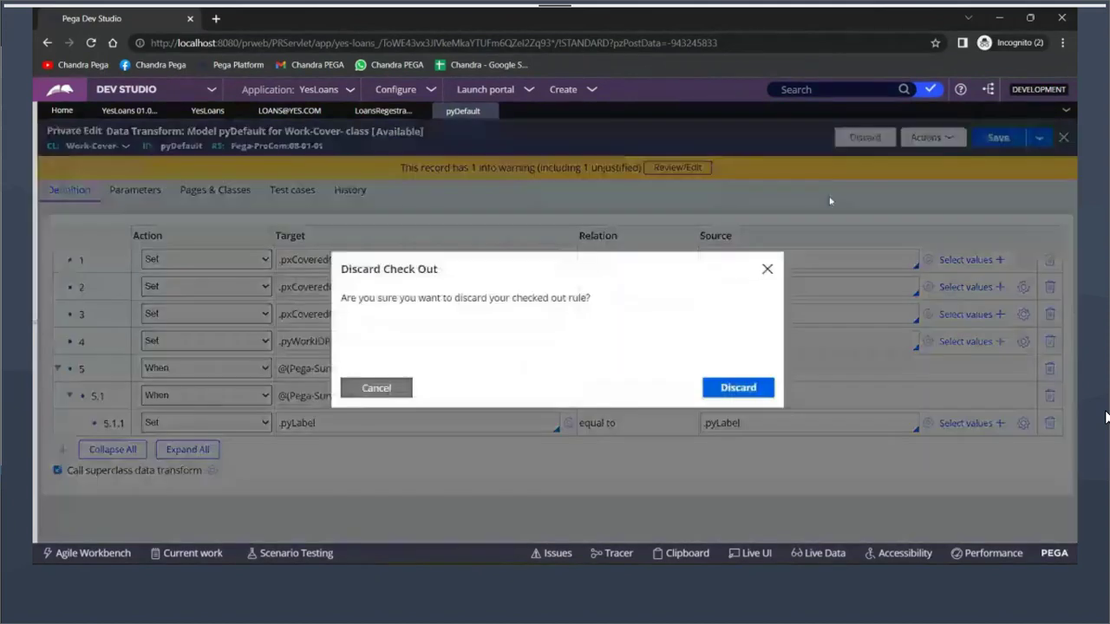
left_click(738, 388)
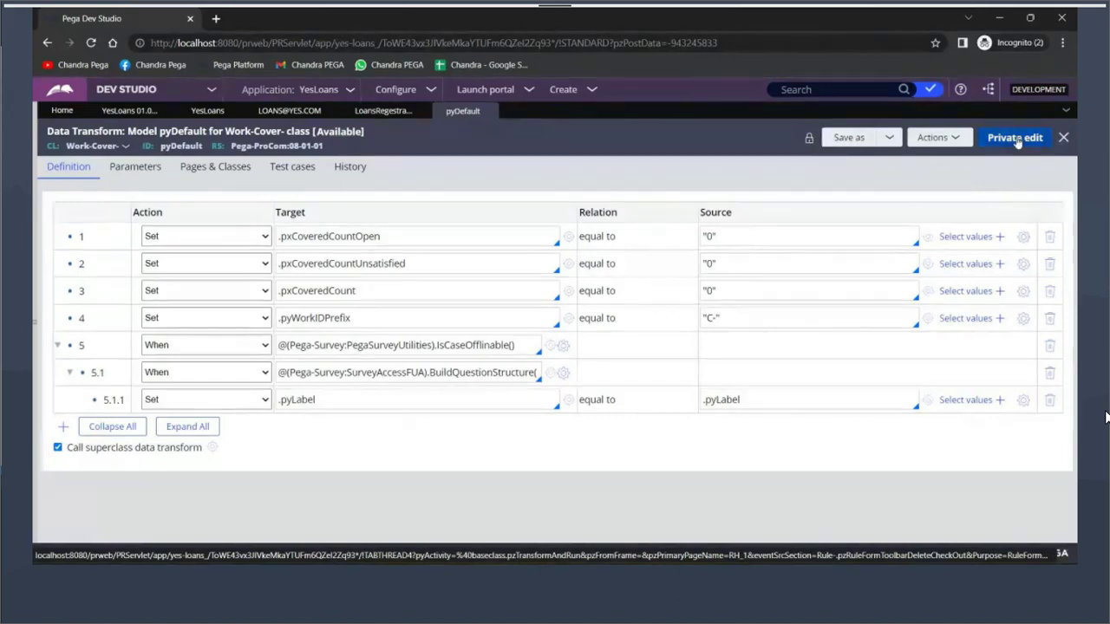
left_click(1014, 139)
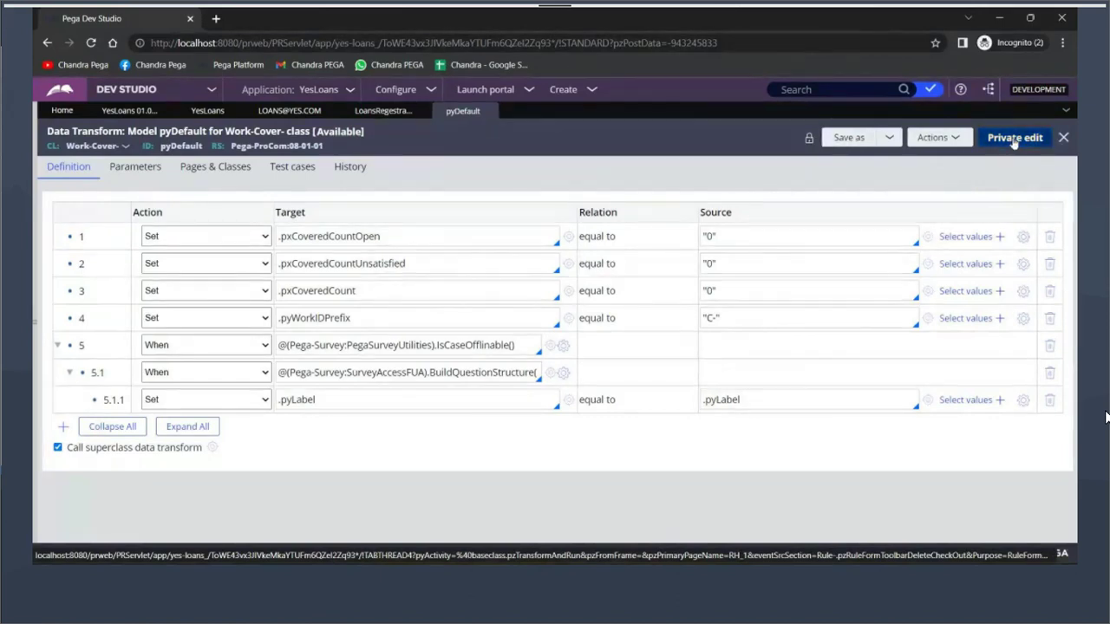
Change row 4's source from "C-" to "CC-" and save the data transform
left_click(717, 317)
type("C-")
left_click(1002, 138)
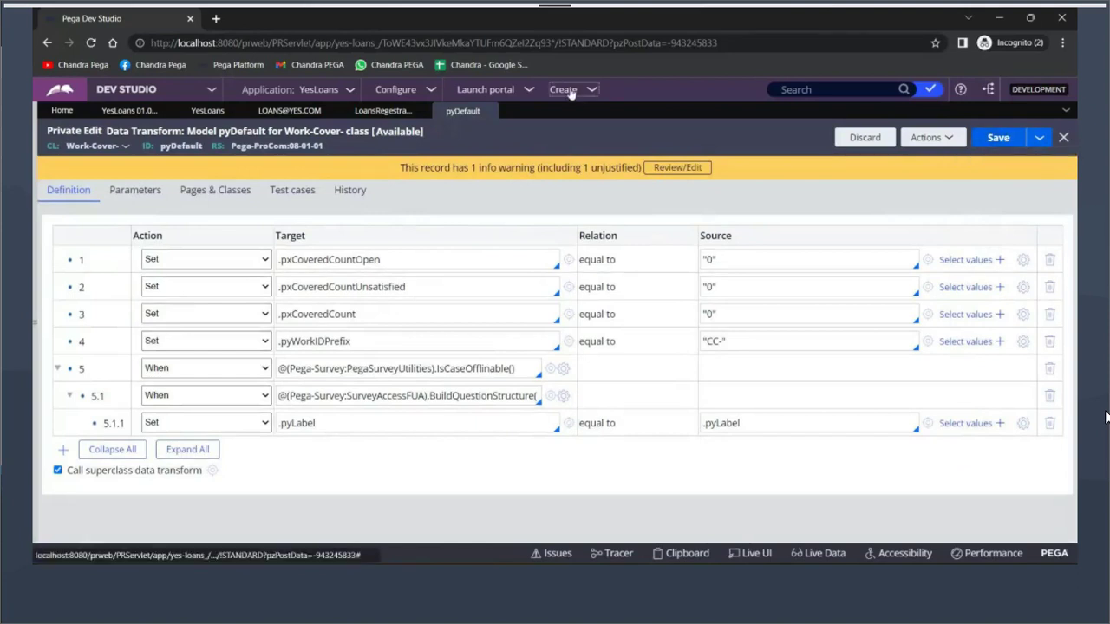
left_click(563, 90)
mouse_move(653, 105)
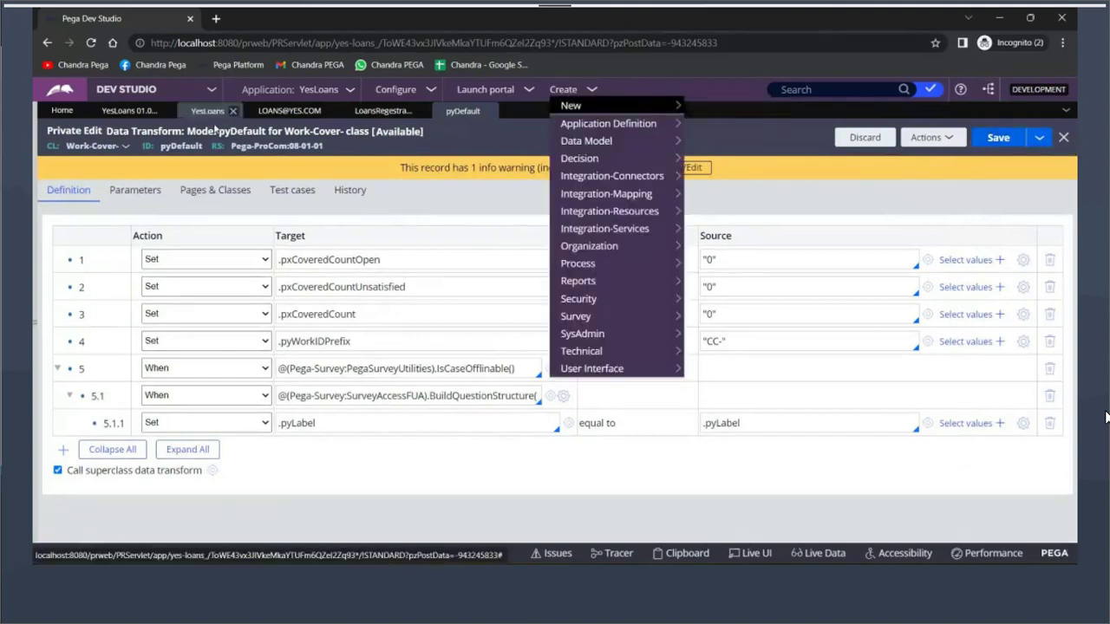
left_click(383, 111)
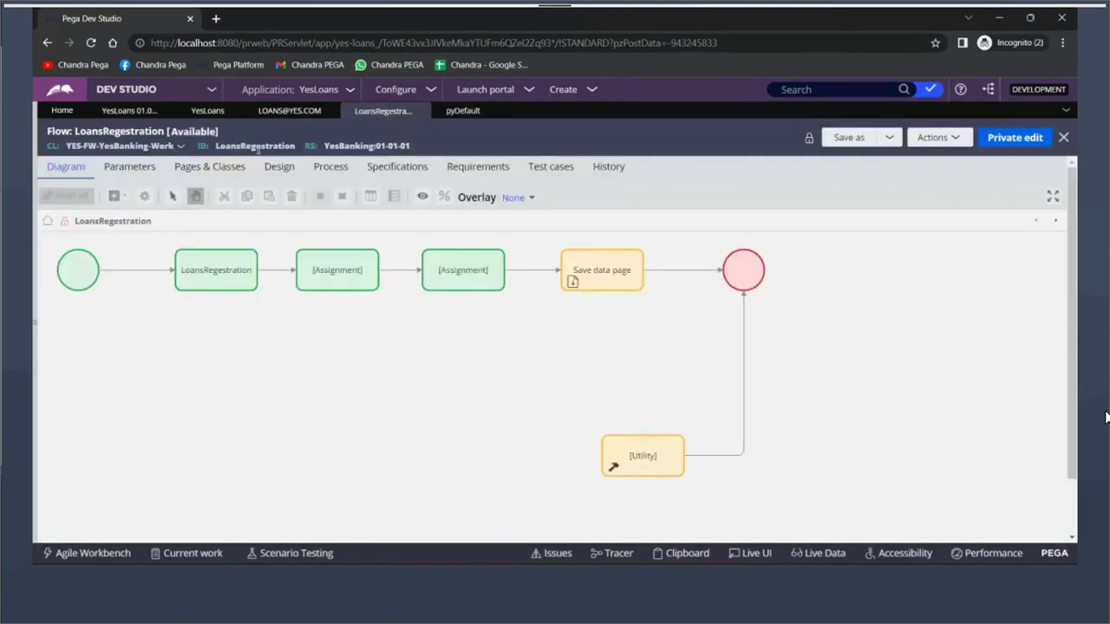
left_click(326, 167)
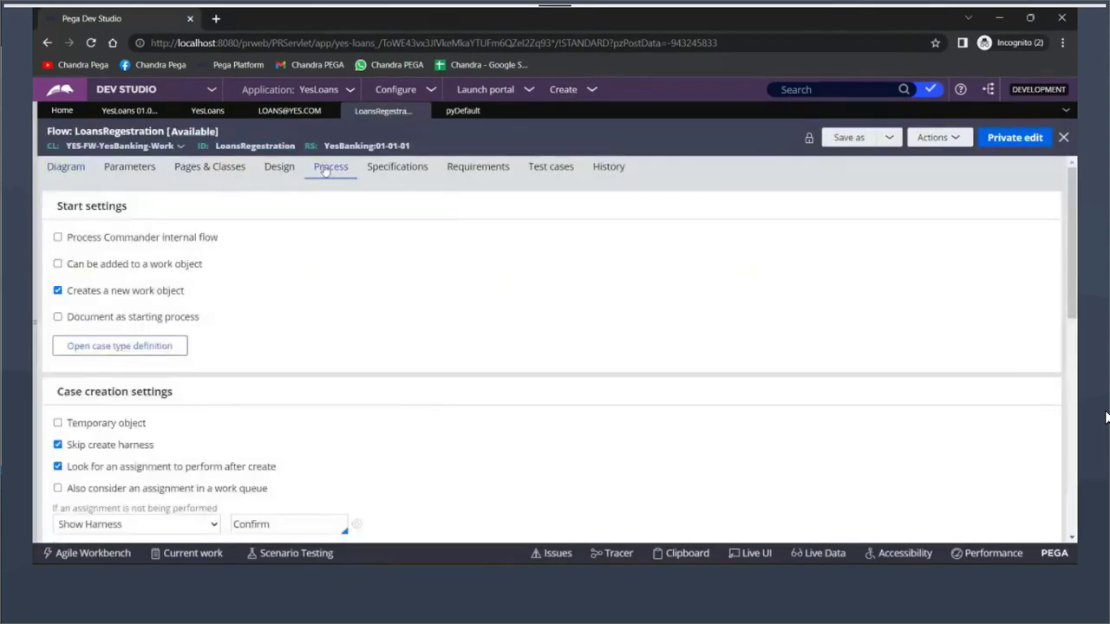
scroll(213, 404, "down", 2)
double_click(80, 448)
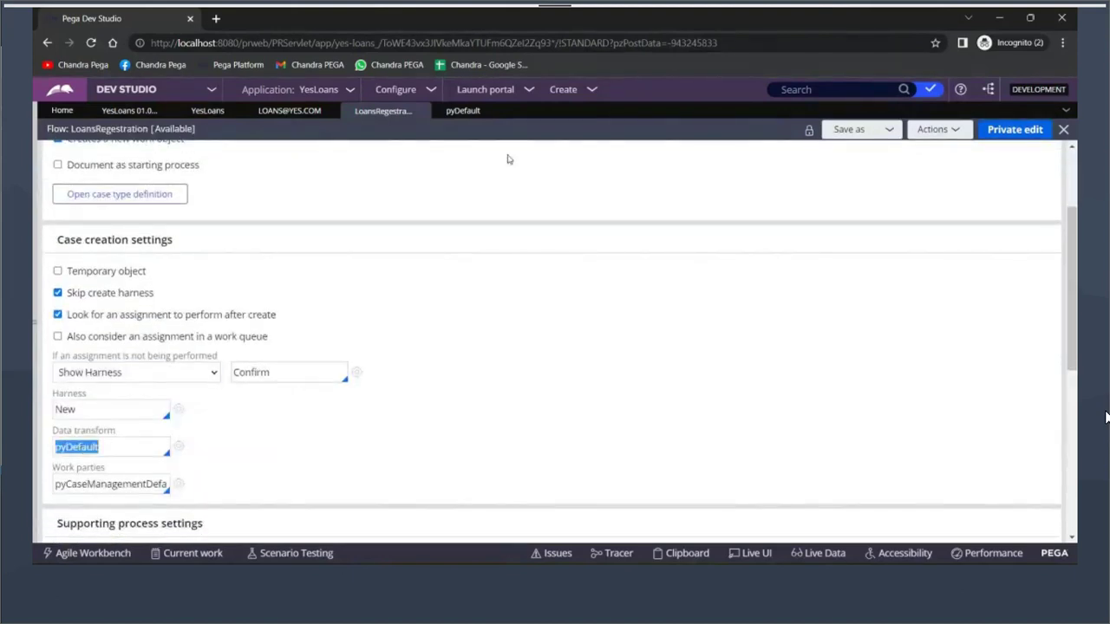
left_click(463, 110)
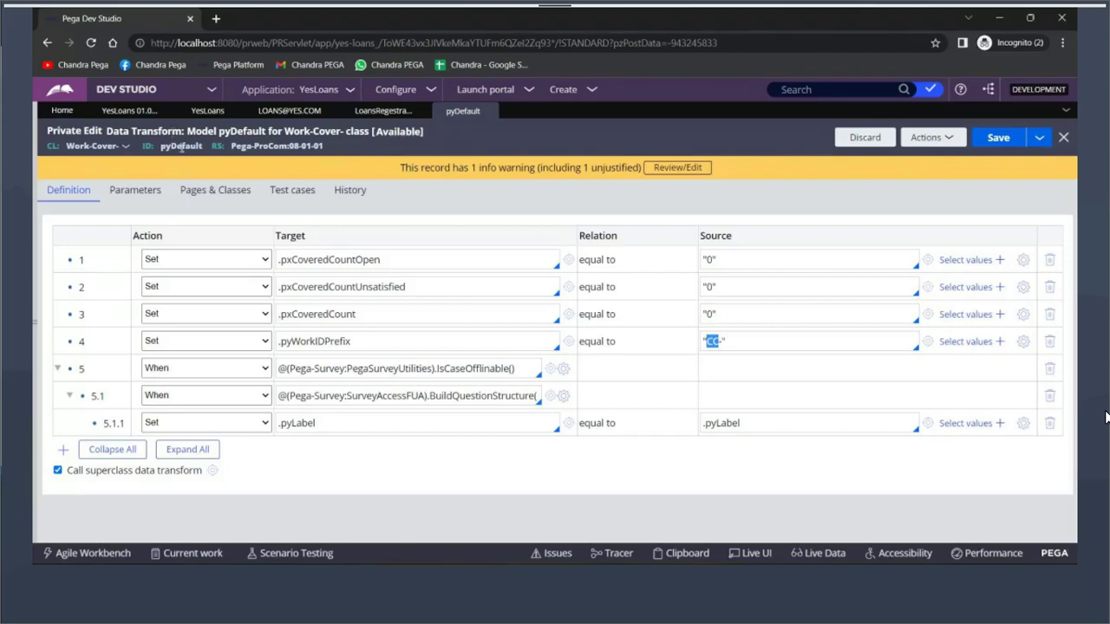
double_click(181, 145)
left_click_drag(735, 343, 703, 343)
double_click(185, 149)
Create a new Yes Banking case, get case ID CC-2001, and go back to the pyDefault tab
left_click(555, 87)
left_click(706, 106)
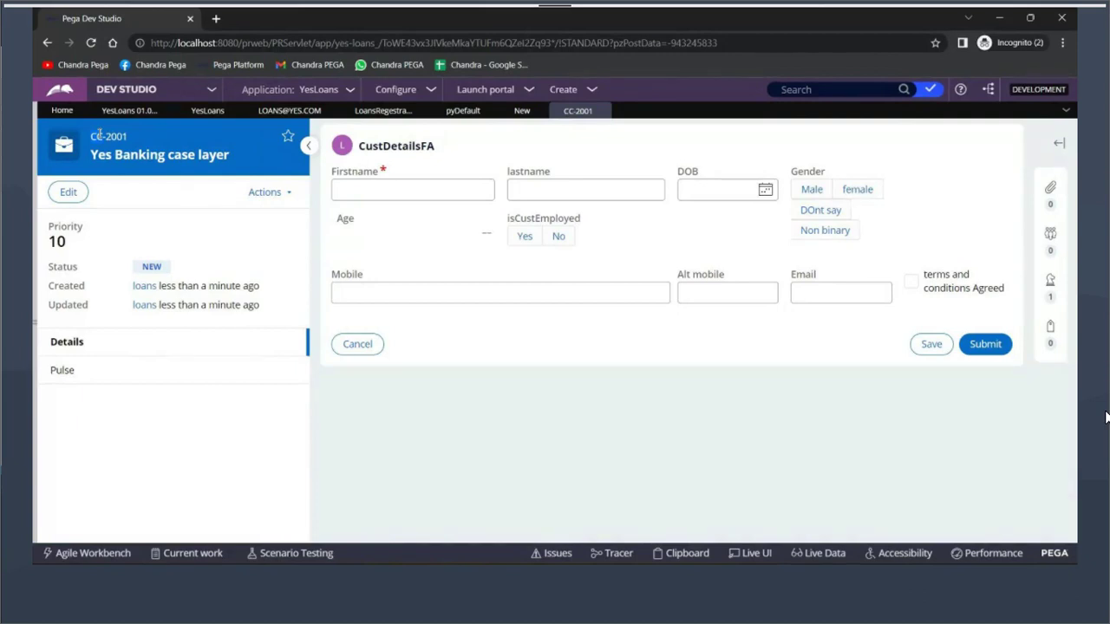
left_click(462, 111)
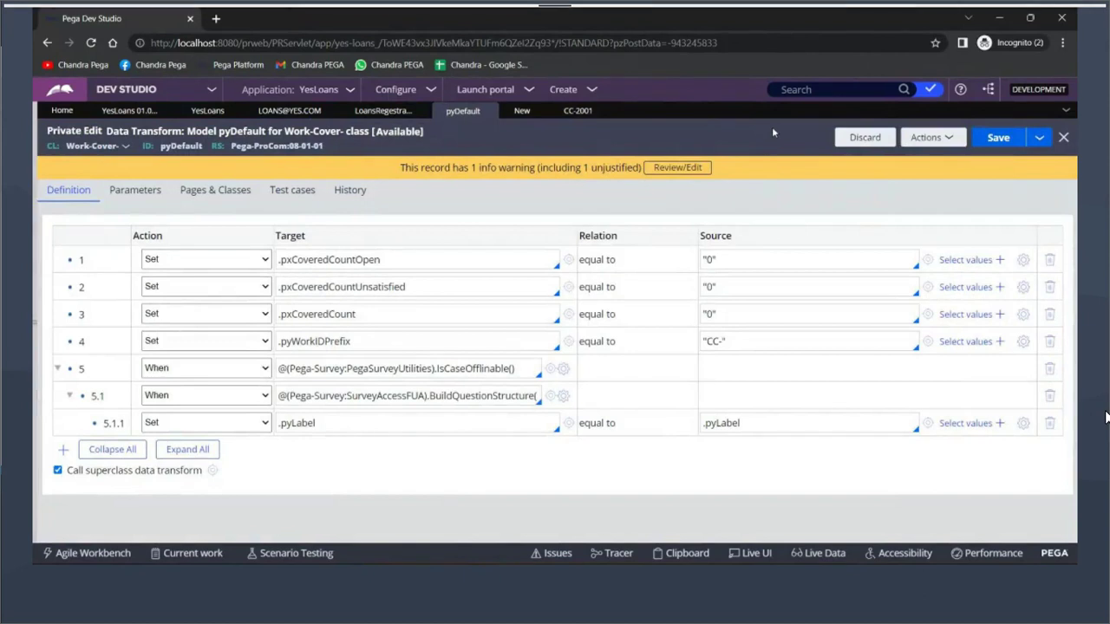
Open the checked-in version of pyDefault from the record's actions list
double_click(711, 342)
left_click(948, 141)
left_click(948, 141)
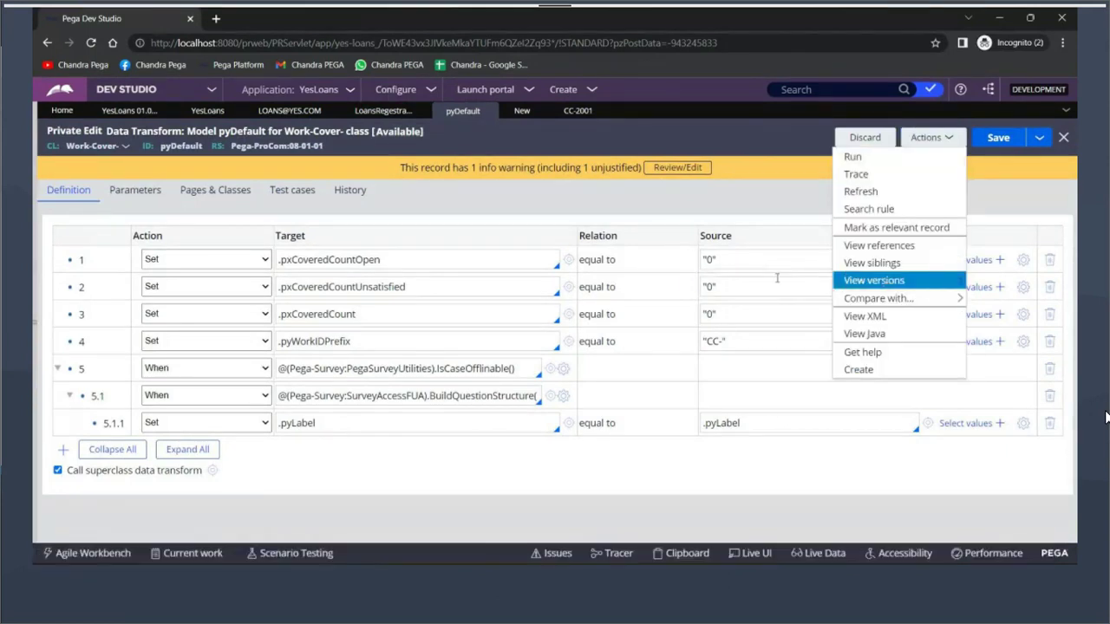
left_click(780, 280)
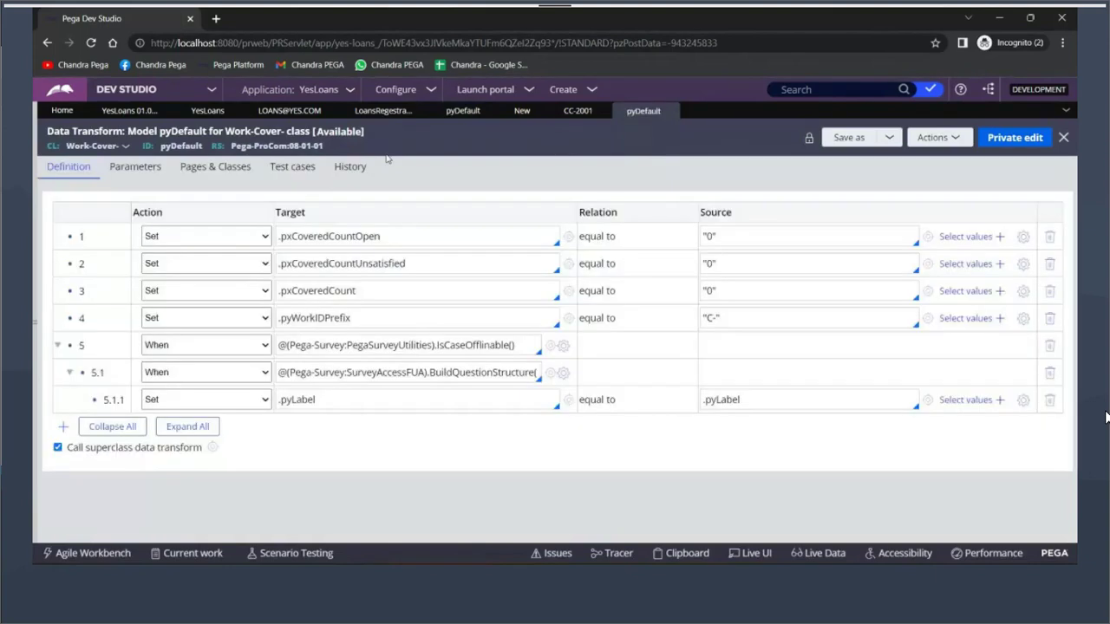
Compare the private-edit copy with the checked-in pyDefault's "C-" prefix in row 4
left_click(462, 111)
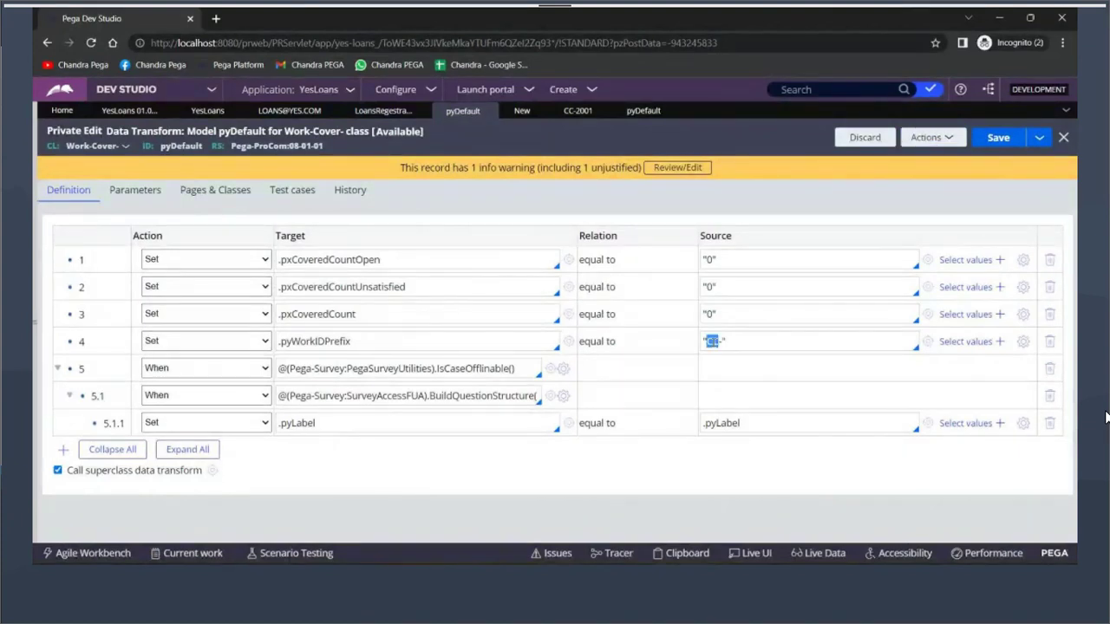
left_click(663, 110)
left_click_drag(709, 317, 712, 315)
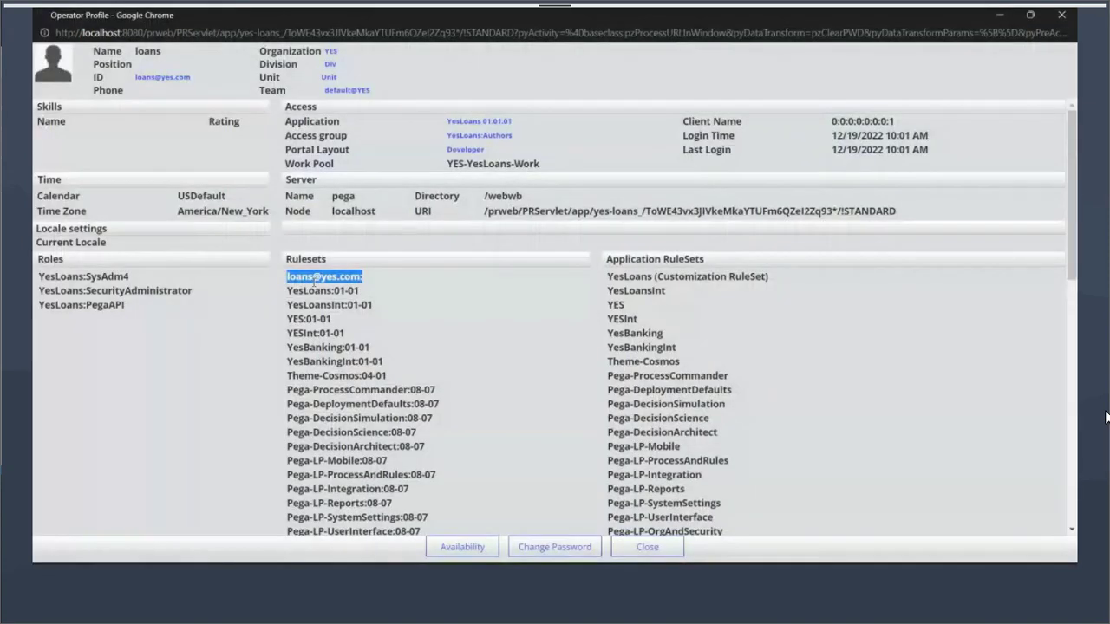
Highlight the YesLoans:01-01, YesLoansInt:01-01 and YesBanking:01-01 entries in the Operator Profile rulesets
left_click(411, 272)
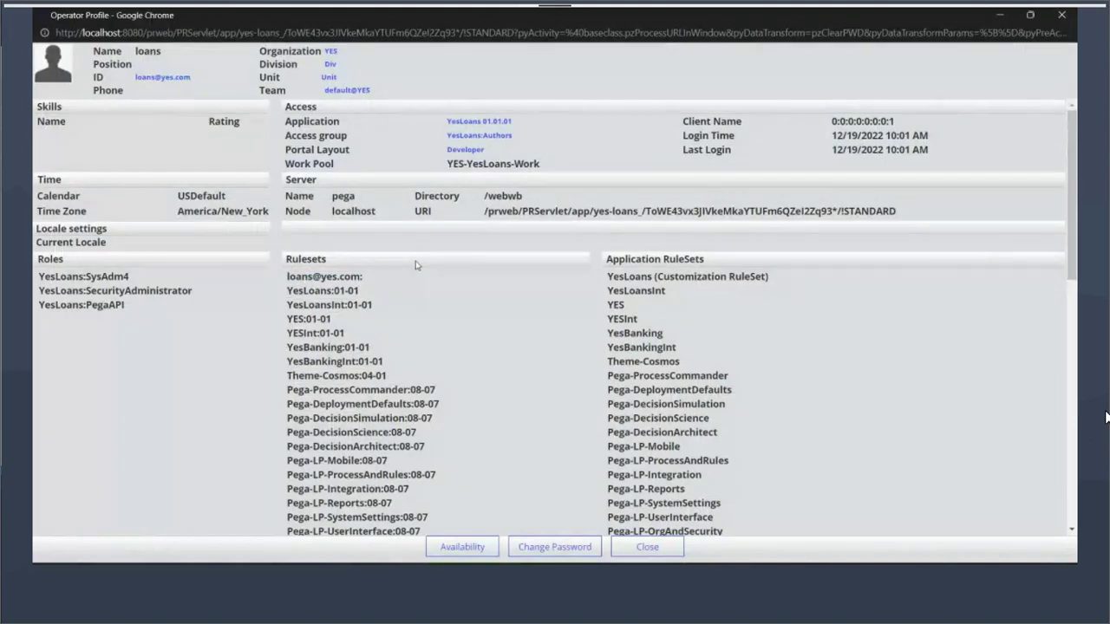
key("ctrl+w")
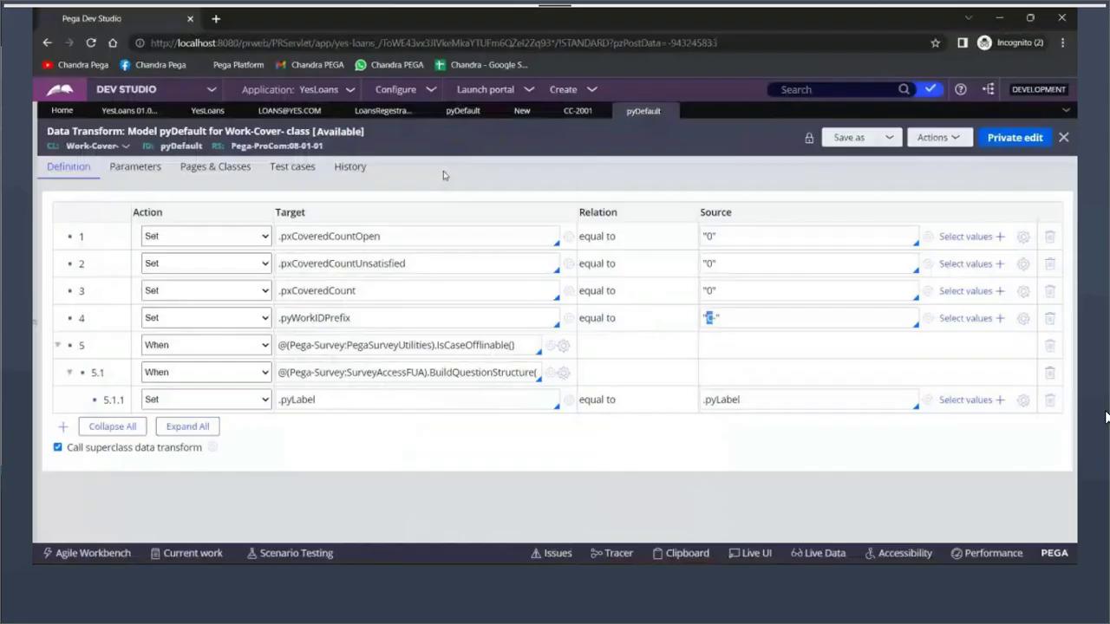
key("alt+Tab")
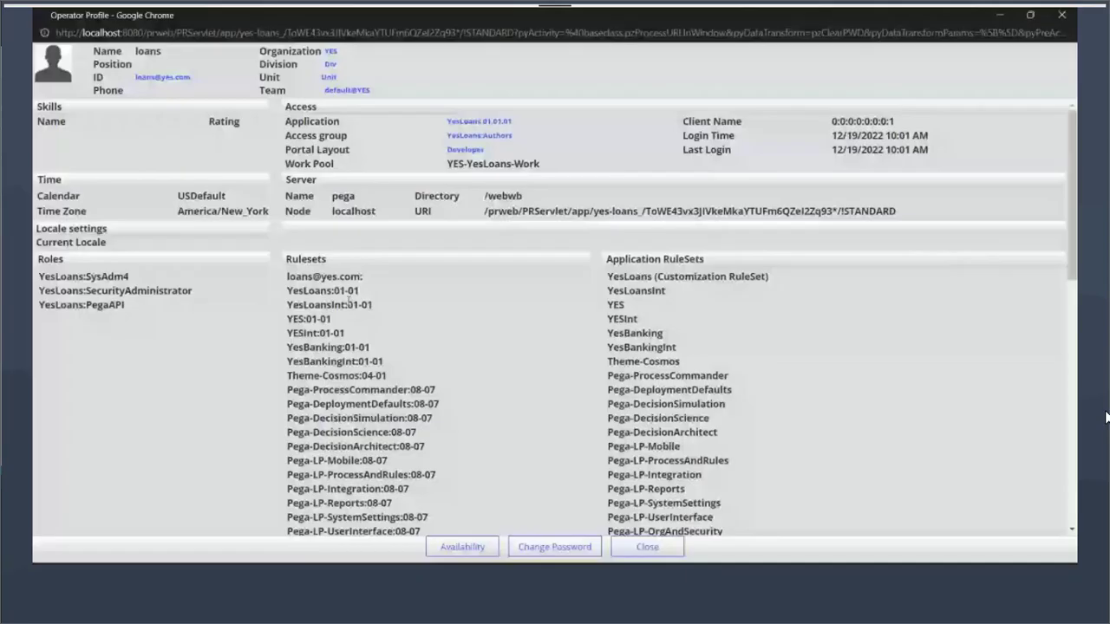
left_click_drag(287, 290, 373, 297)
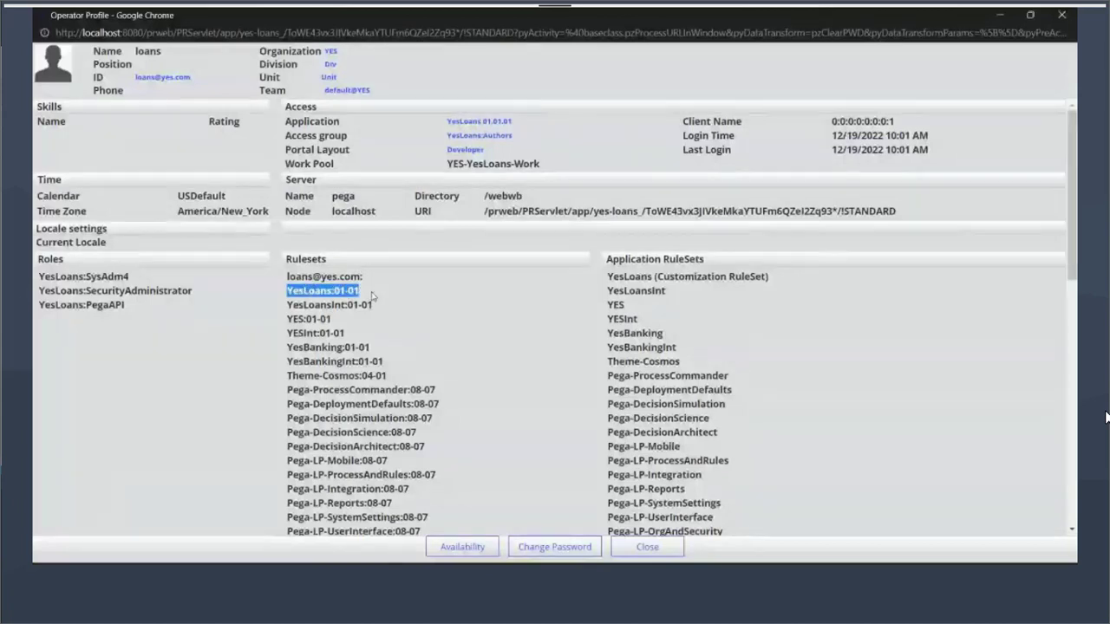
triple_click(324, 305)
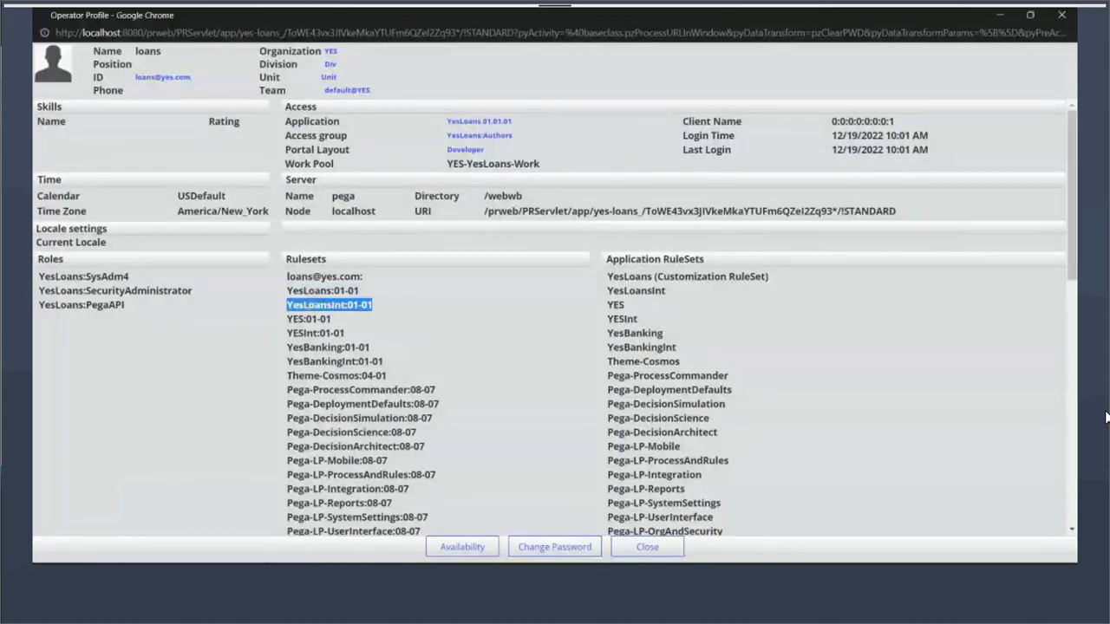
left_click_drag(287, 256, 378, 355)
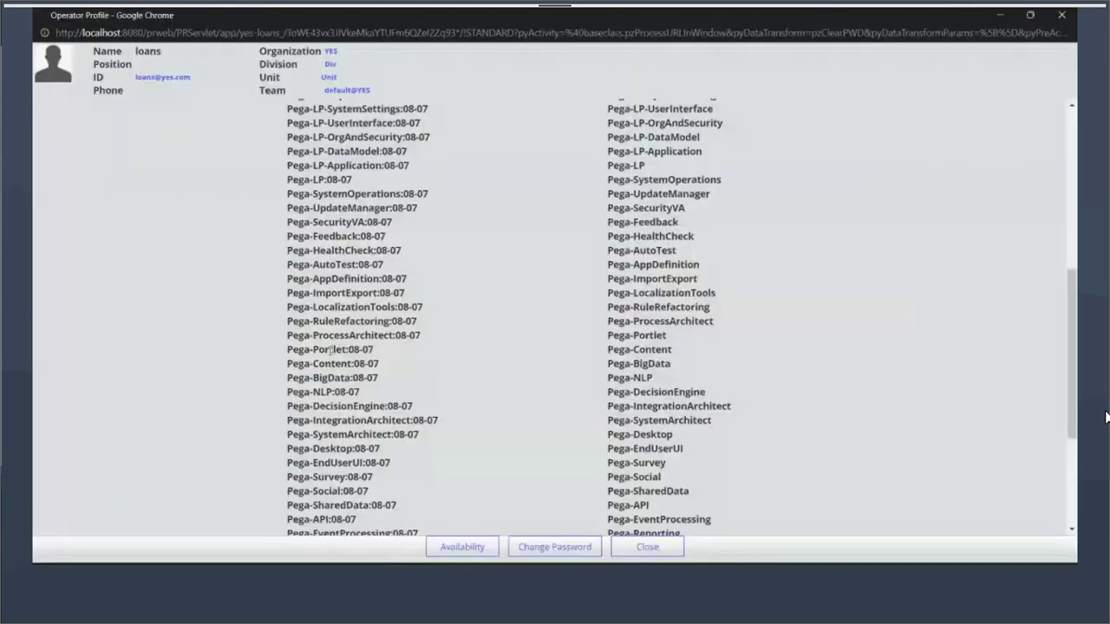
Scroll the Operator Profile ruleset list, marking entries such as PegaLegacyRules:01-01
scroll(312, 468, "down", 5)
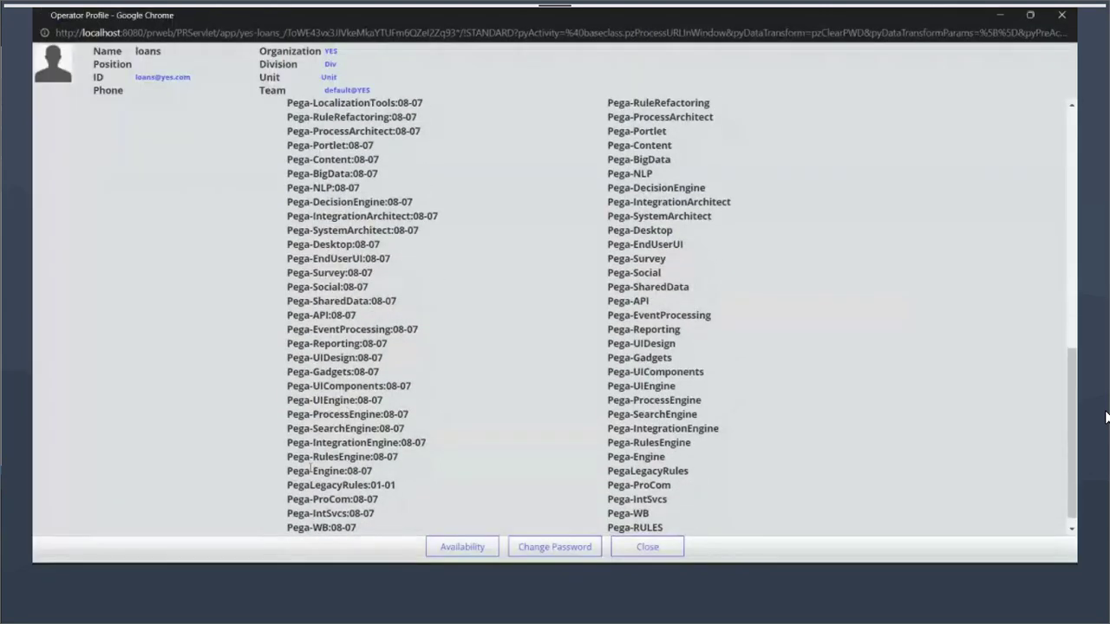
left_click_drag(292, 485, 364, 486)
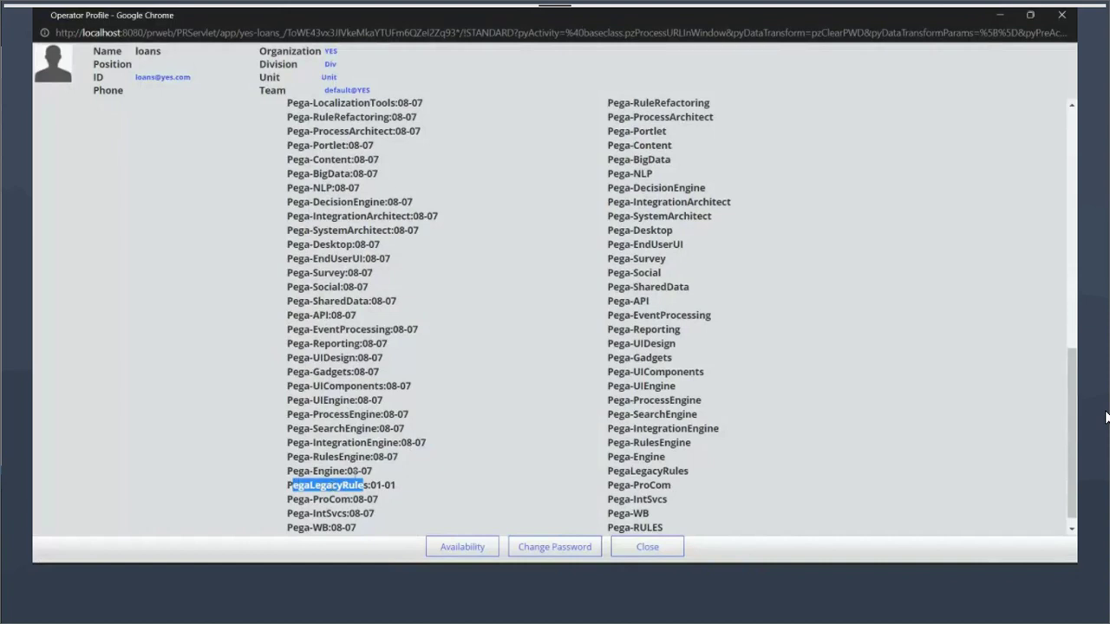
scroll(355, 471, "up", 4)
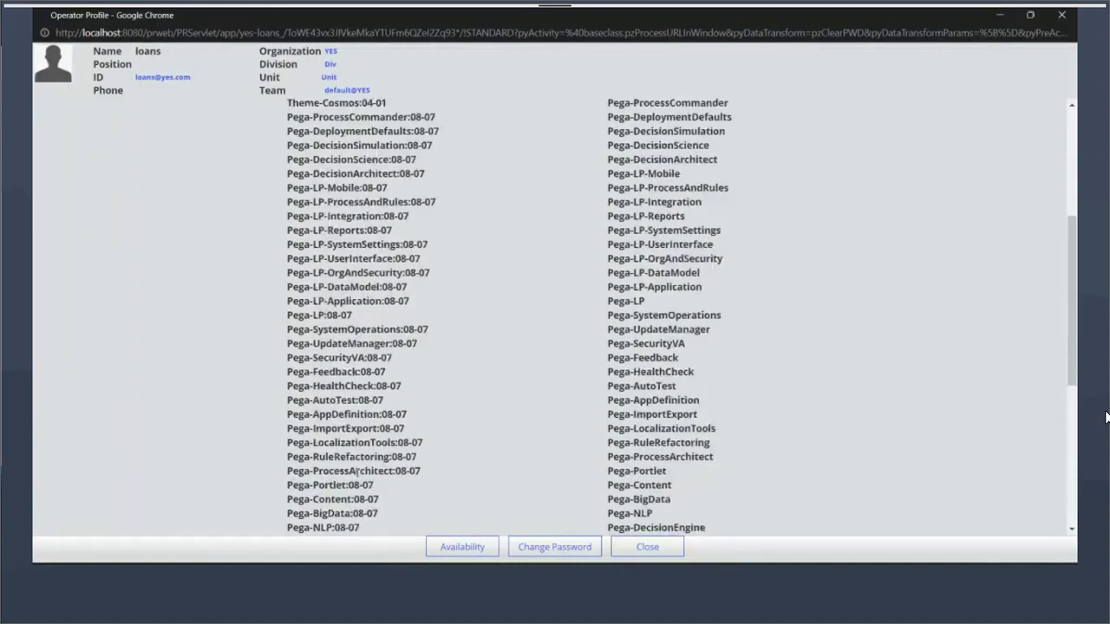
scroll(356, 471, "up", 3)
left_click_drag(288, 347, 379, 356)
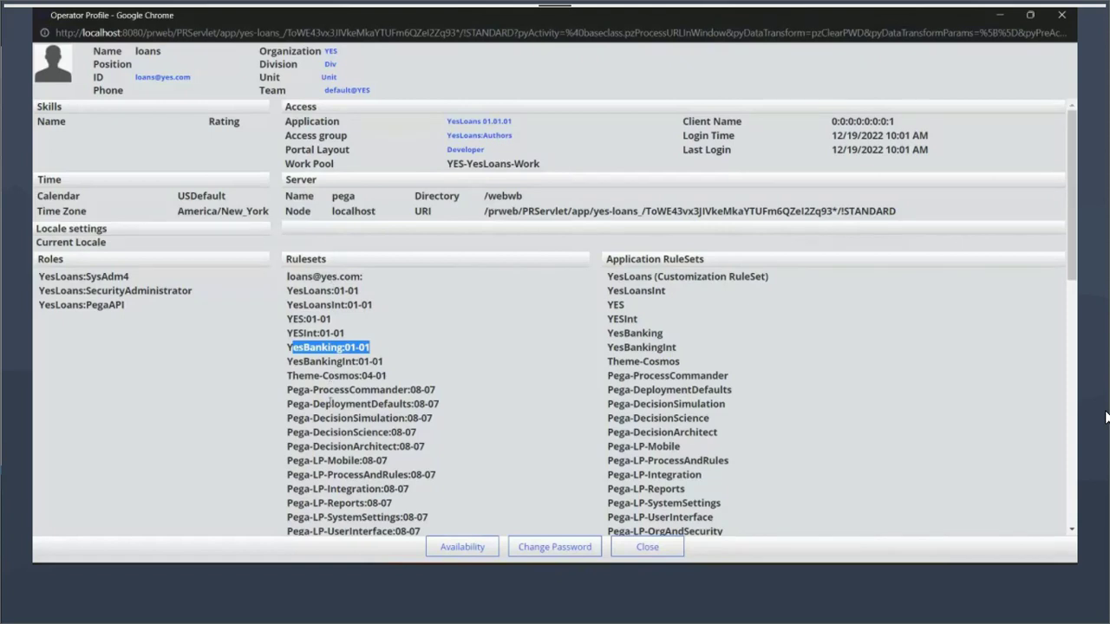
scroll(329, 402, "down", 5)
left_click_drag(291, 423, 382, 428)
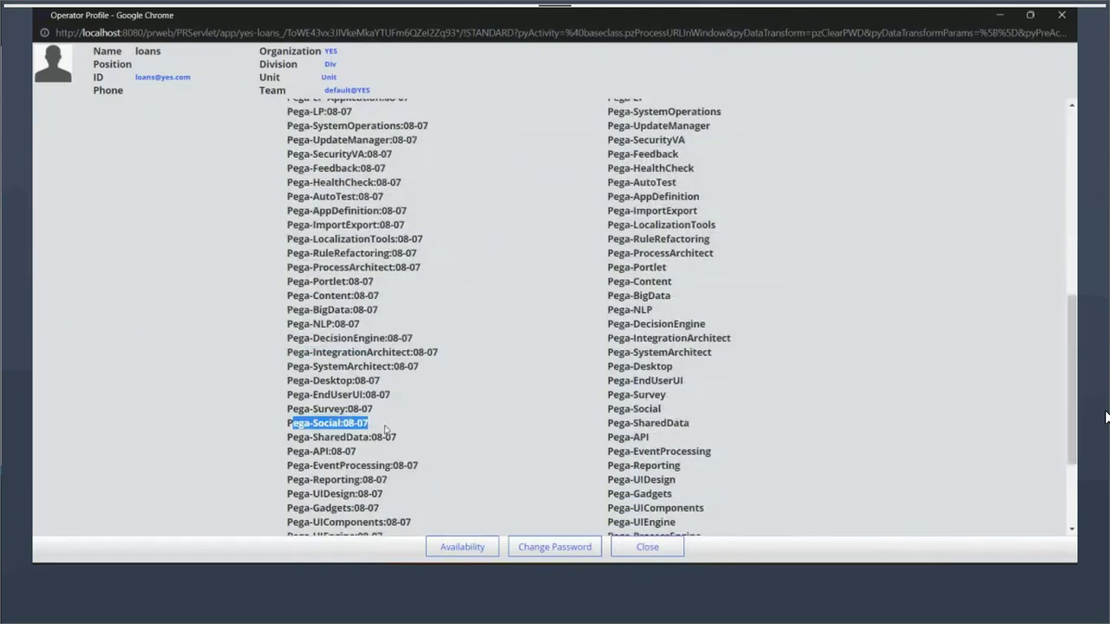
Point out the checked-in "C-" prefix, then bring up the private-edit pyDefault copy
key("alt+Tab")
left_click_drag(719, 316, 698, 321)
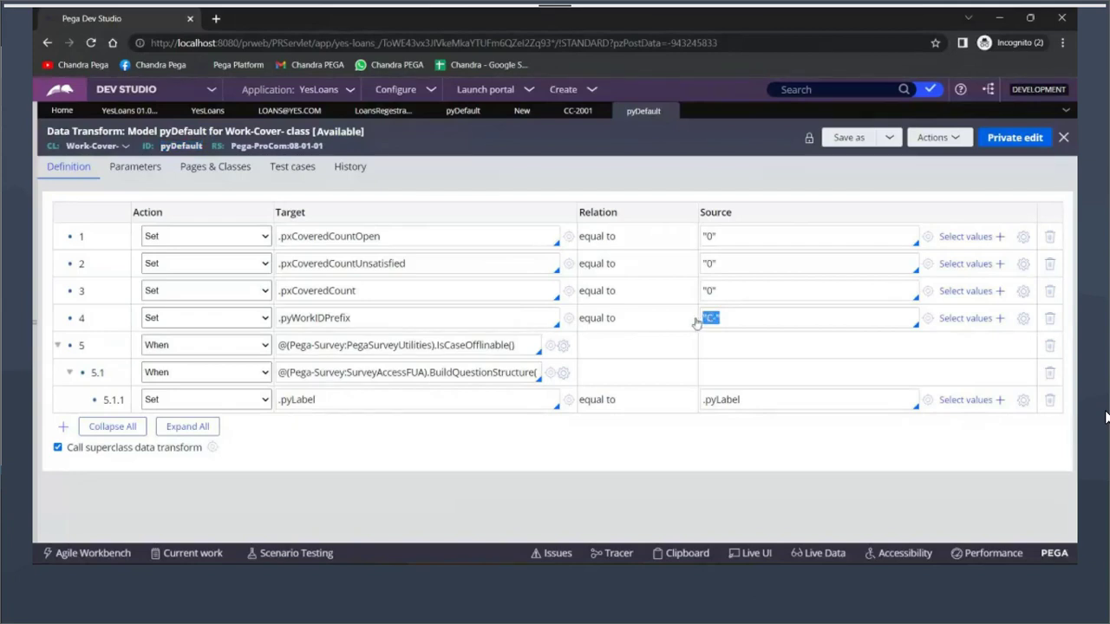
key("alt+Tab")
scroll(428, 337, "up", 2)
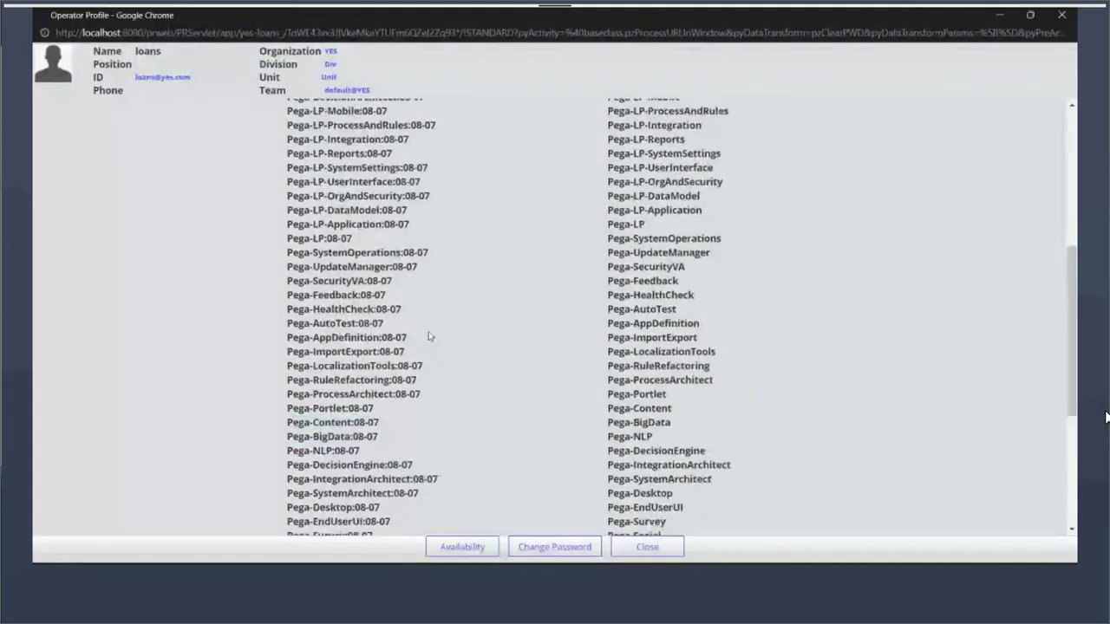
scroll(428, 336, "up", 4)
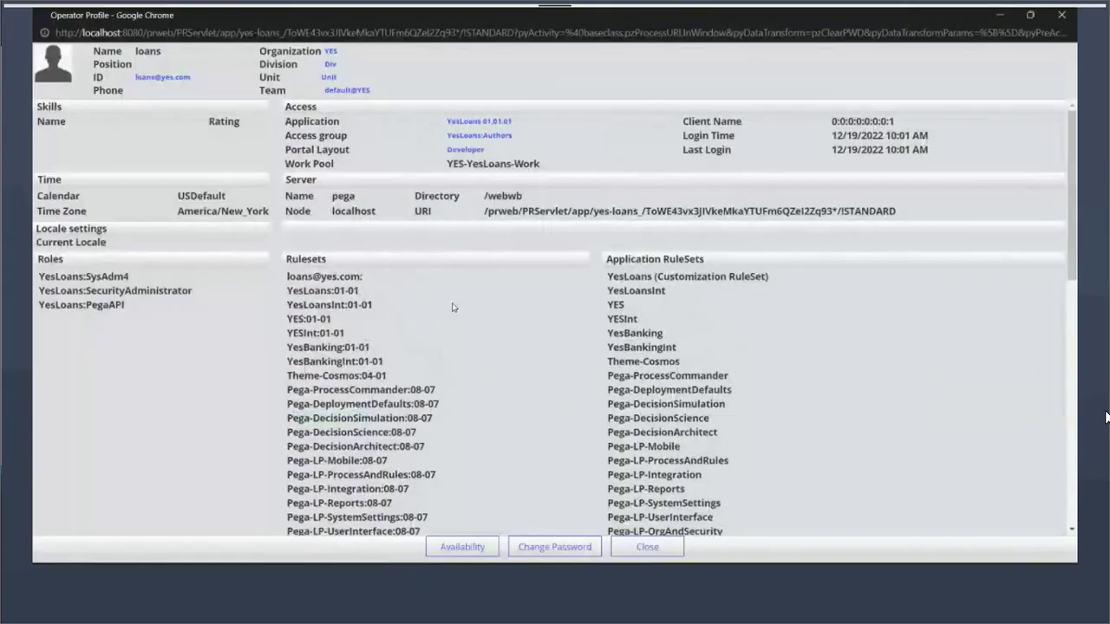
key("alt+Tab")
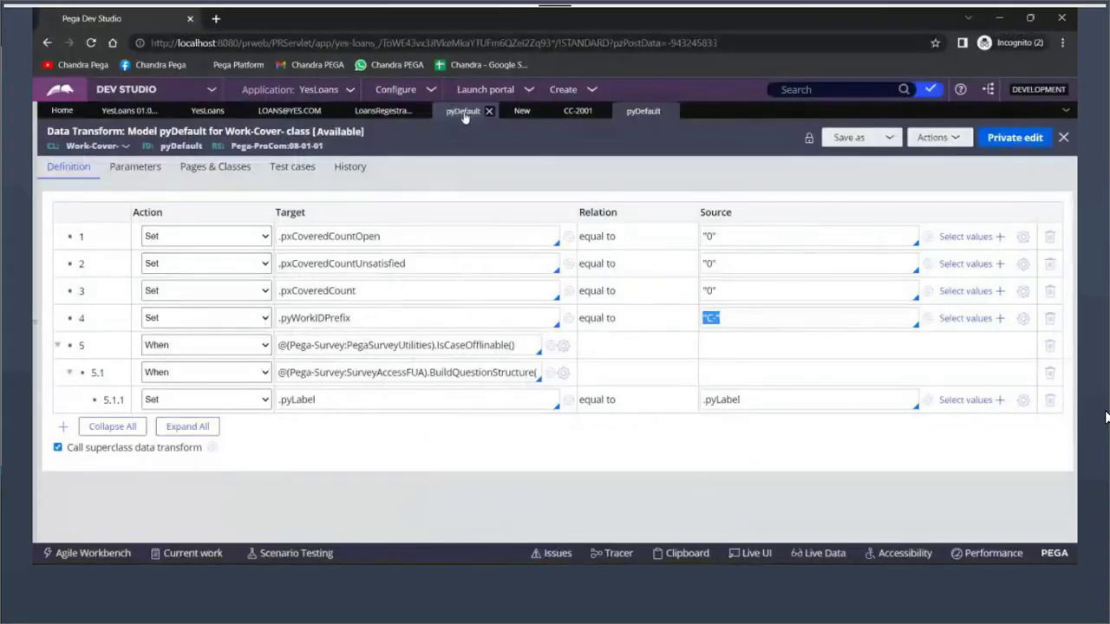
left_click(1006, 136)
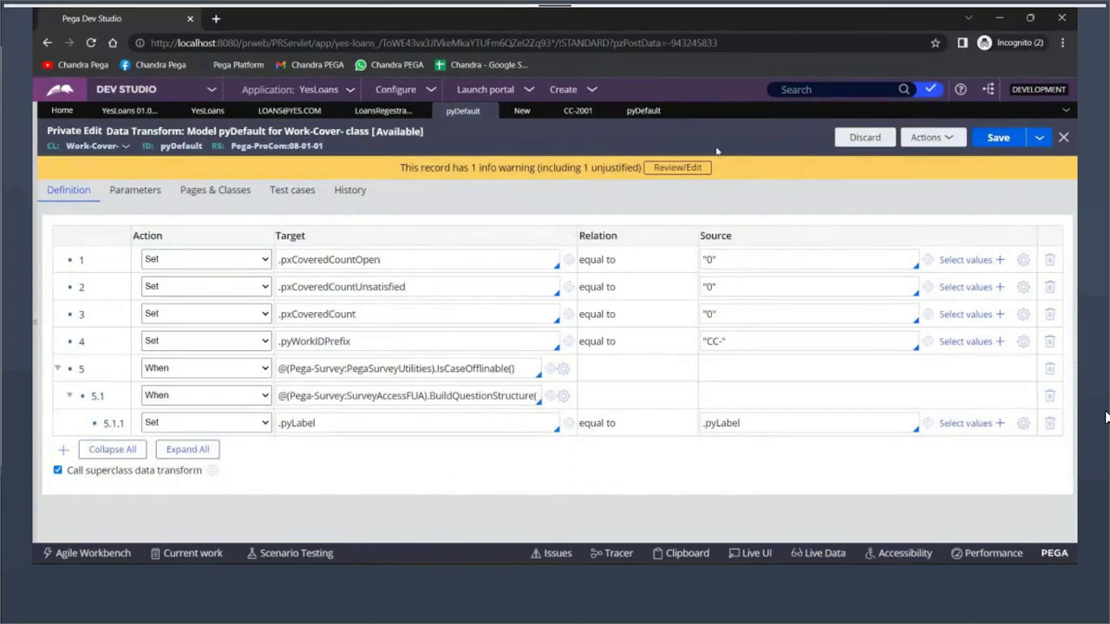
Highlight the personal ruleset, YesLoansInt:01-01 and YesBanking:01-01 at the top of the ruleset stack
key("alt+Tab")
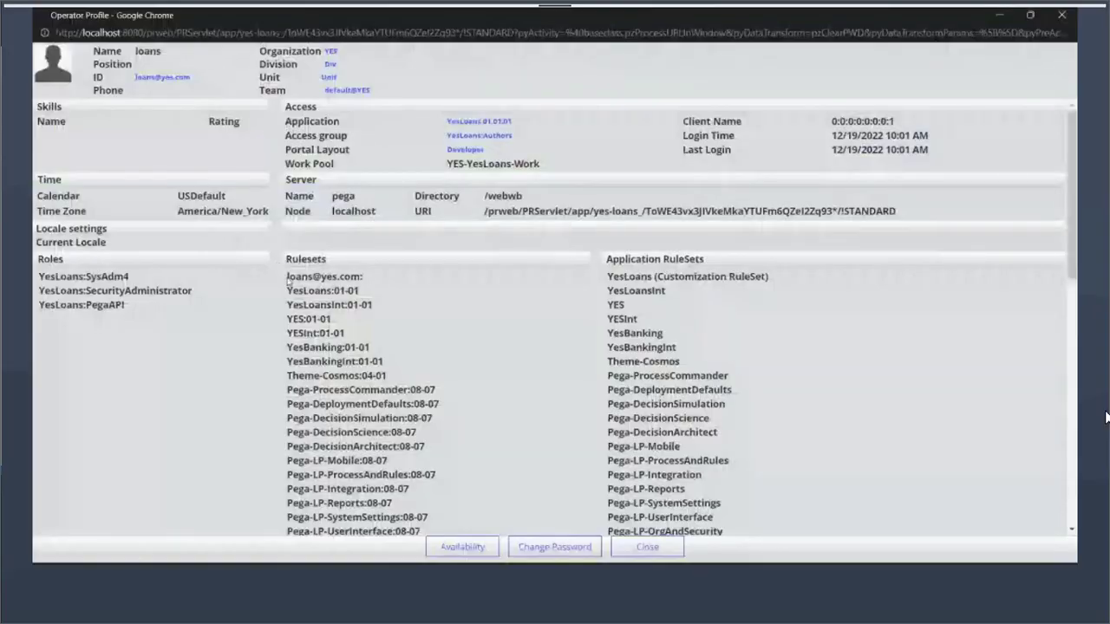
left_click_drag(287, 277, 370, 278)
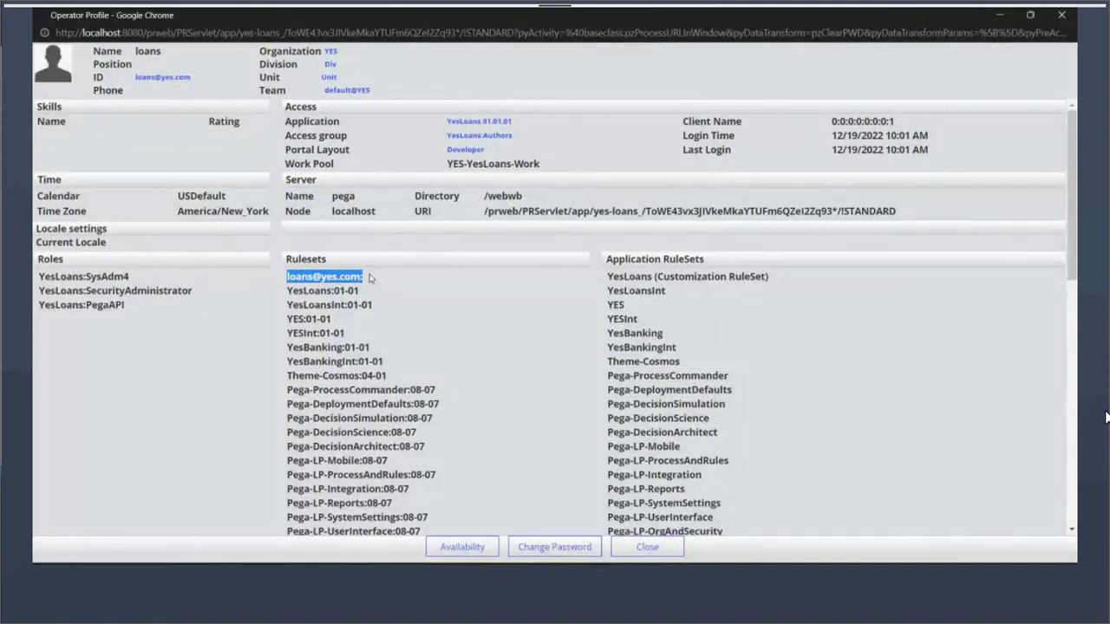
left_click(365, 281)
left_click_drag(365, 281, 282, 279)
left_click(408, 289)
left_click_drag(407, 285, 287, 277)
left_click_drag(288, 347, 375, 351)
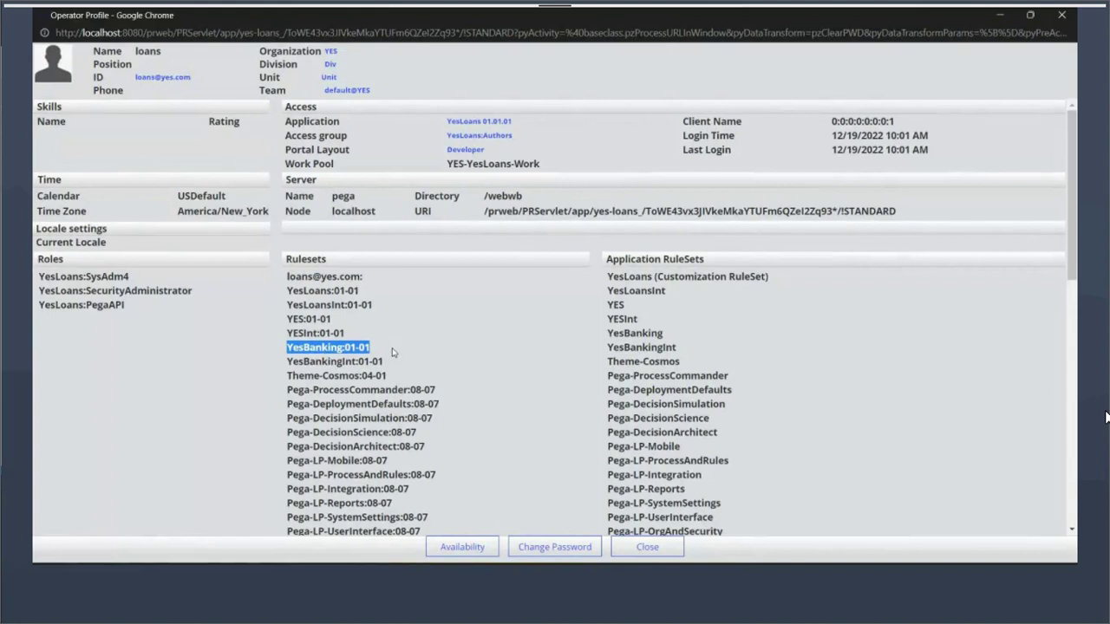
triple_click(372, 277)
left_click_drag(314, 305, 334, 305)
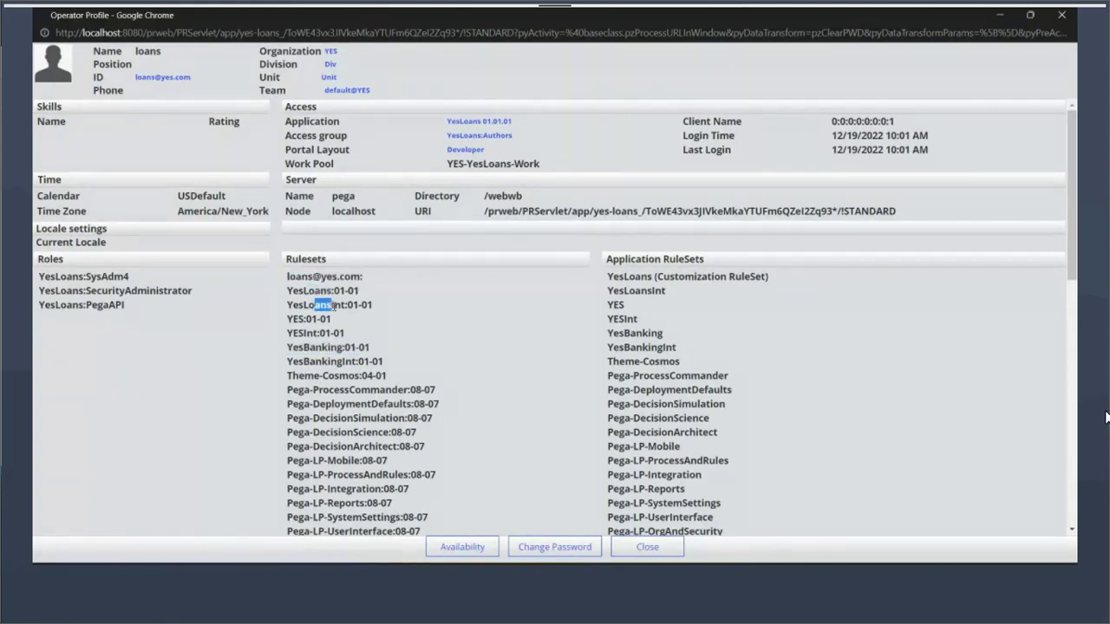
triple_click(364, 276)
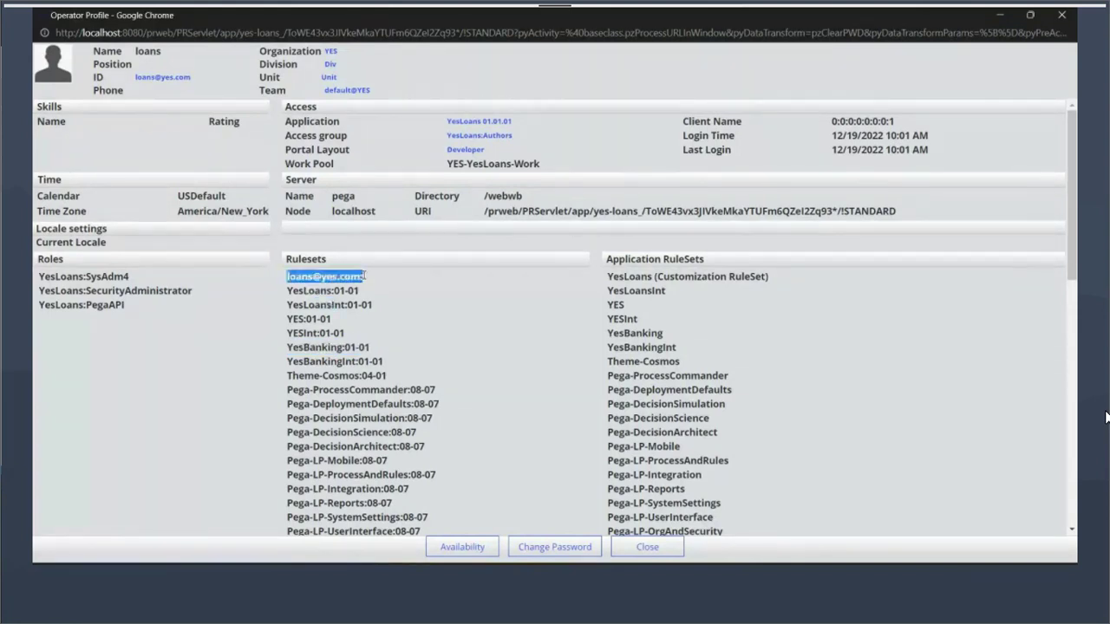
key("alt+Tab")
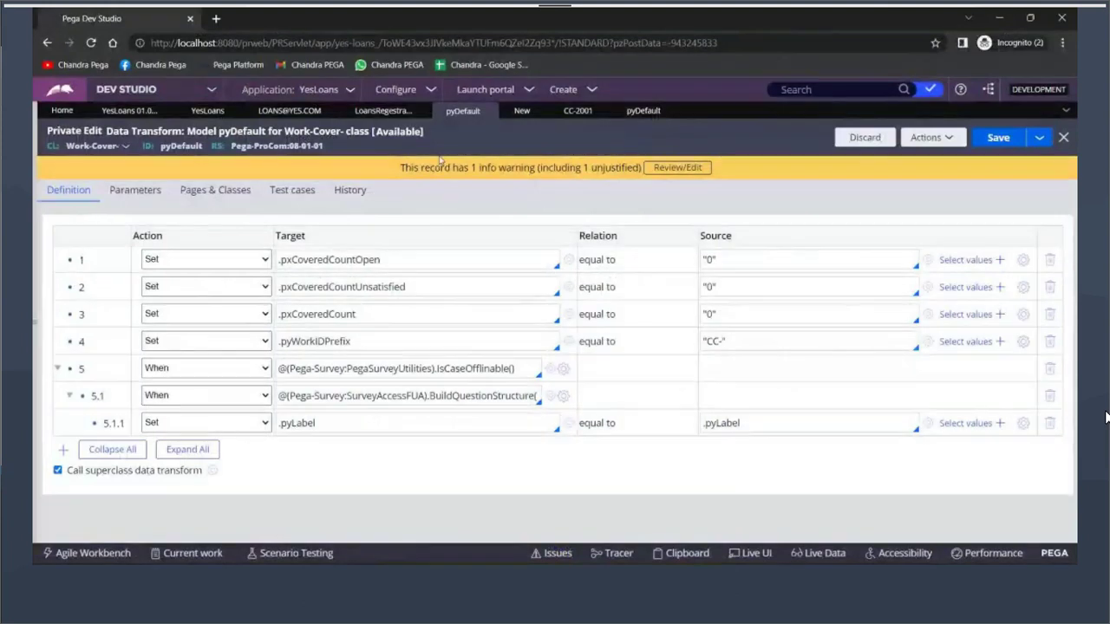
double_click(712, 341)
key("alt+Tab")
key("alt+Tab")
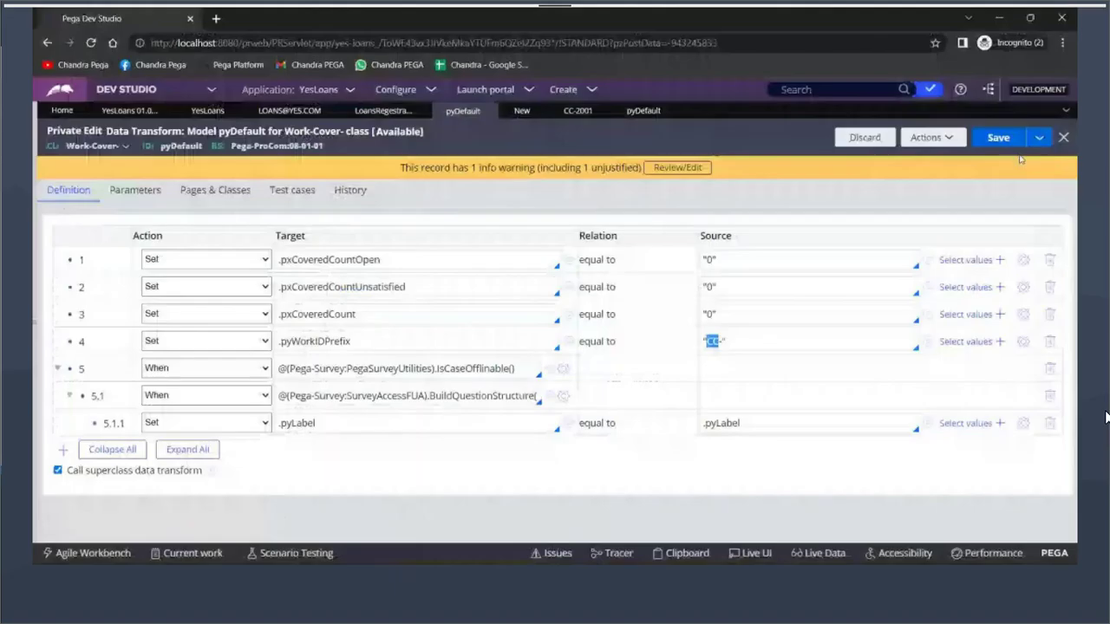
left_click(880, 140)
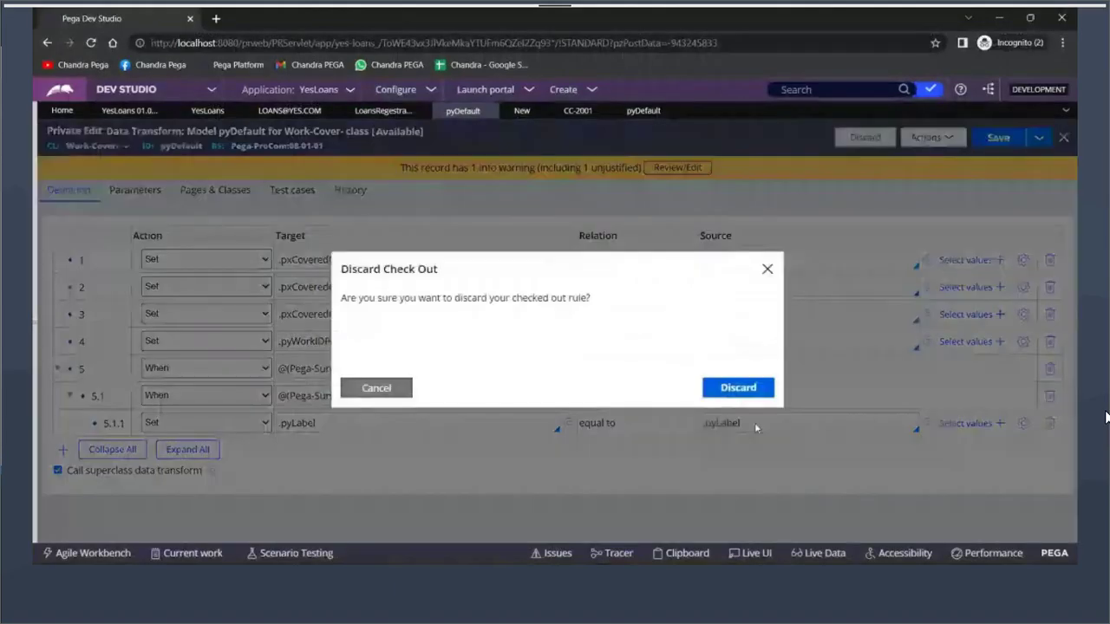
left_click(737, 388)
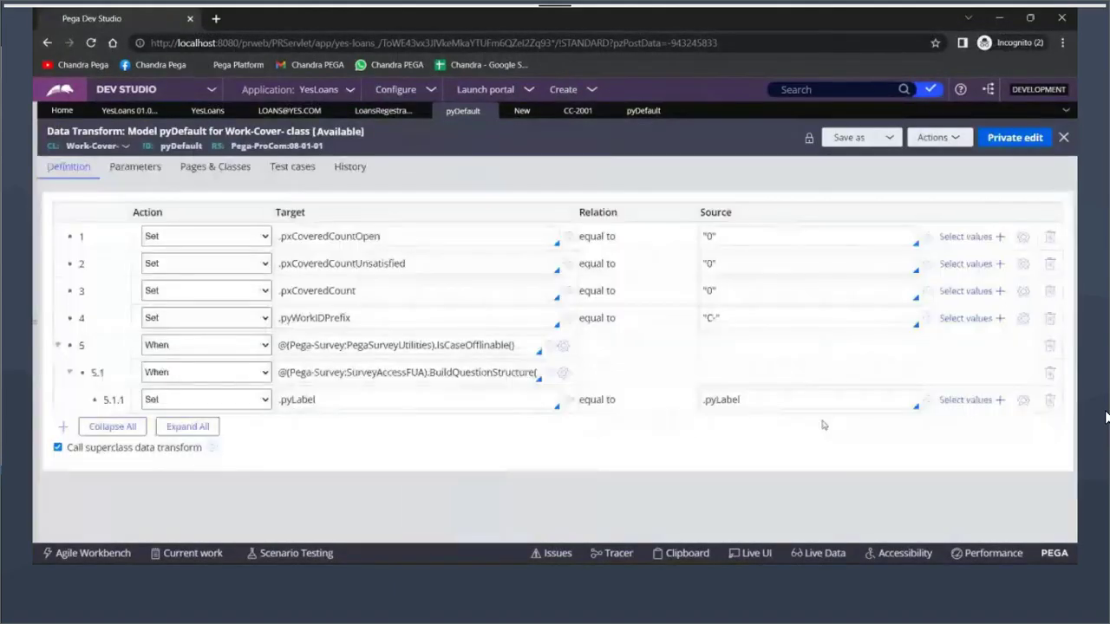
key("alt+Tab")
left_click(390, 291)
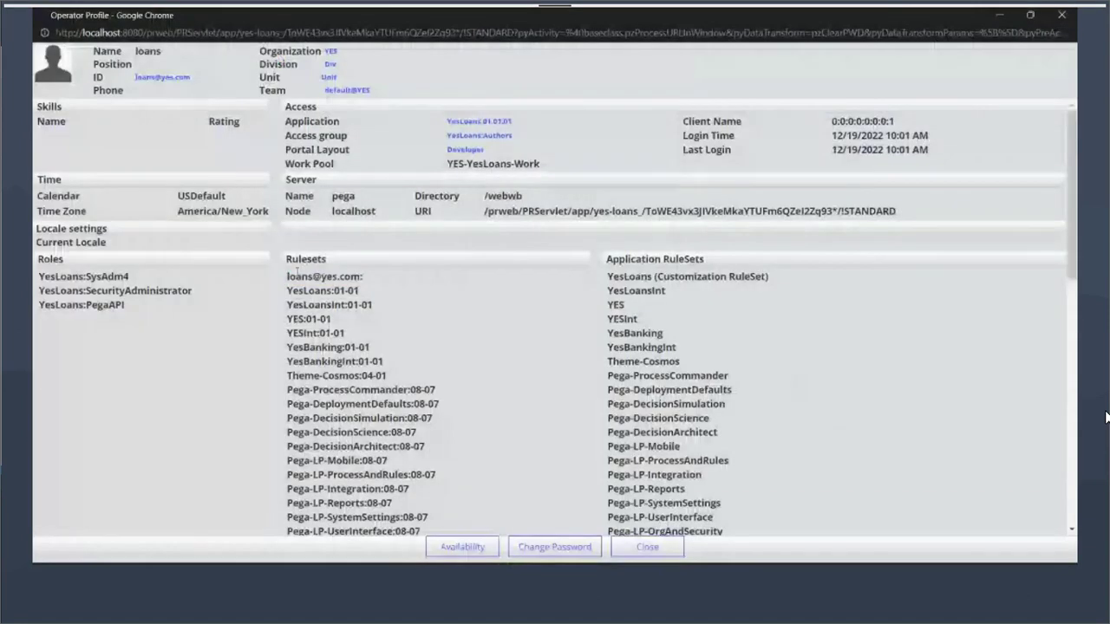
left_click_drag(296, 270, 390, 280)
left_click(390, 280)
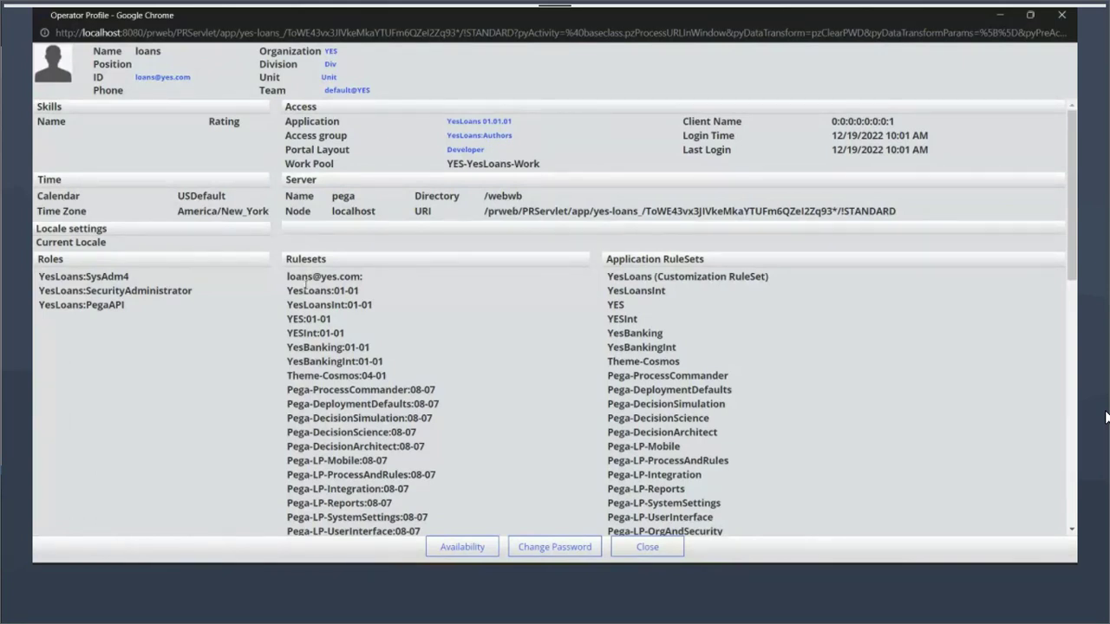
left_click_drag(288, 277, 402, 278)
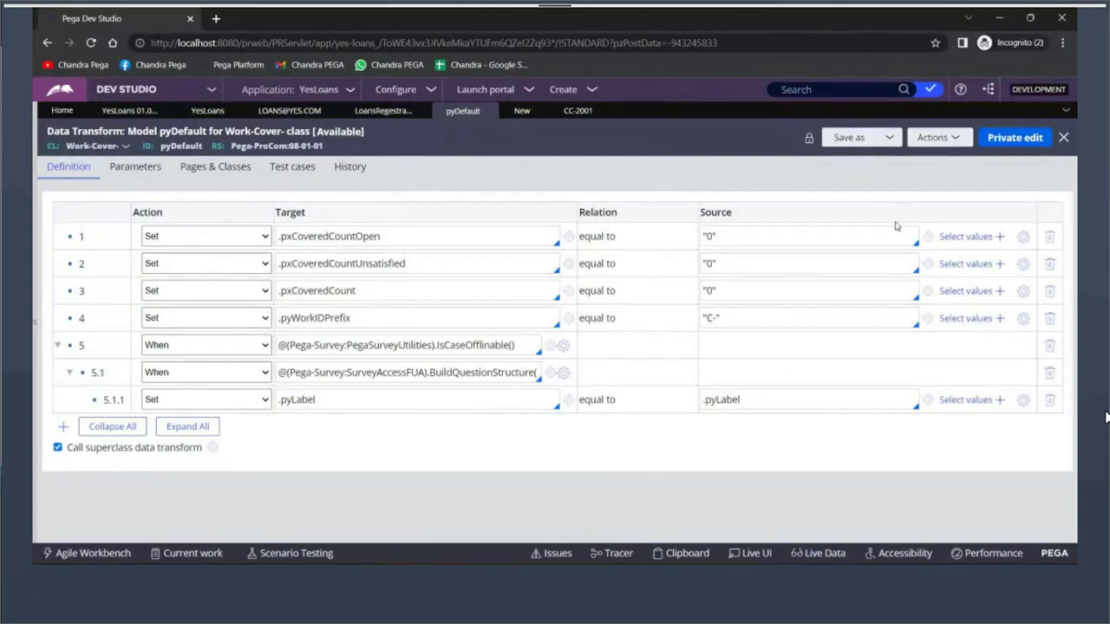
left_click(1009, 140)
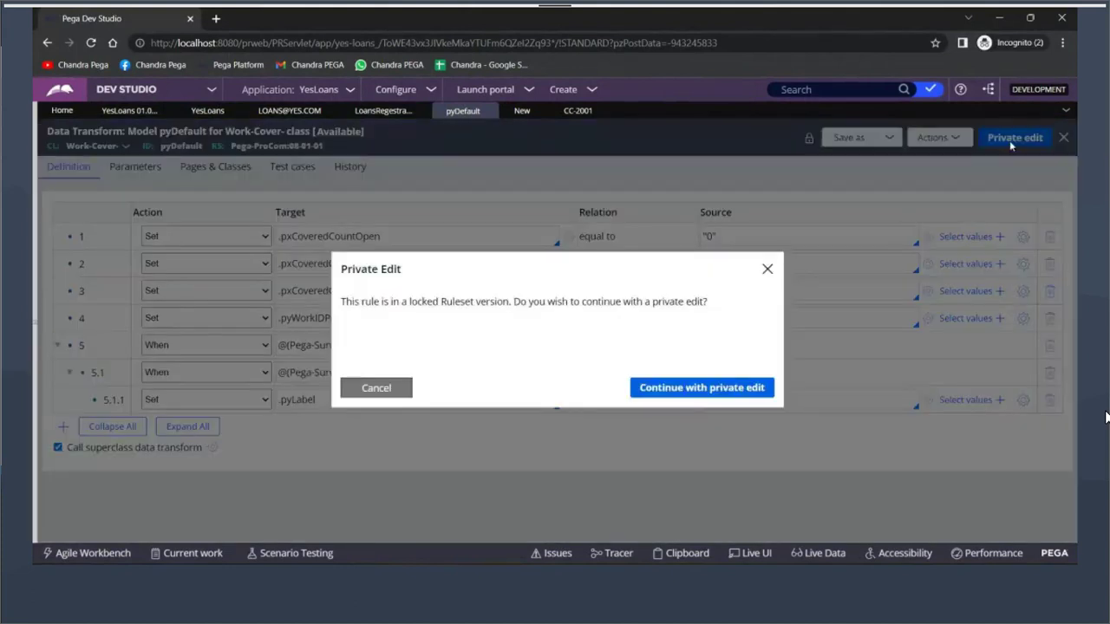
left_click(698, 390)
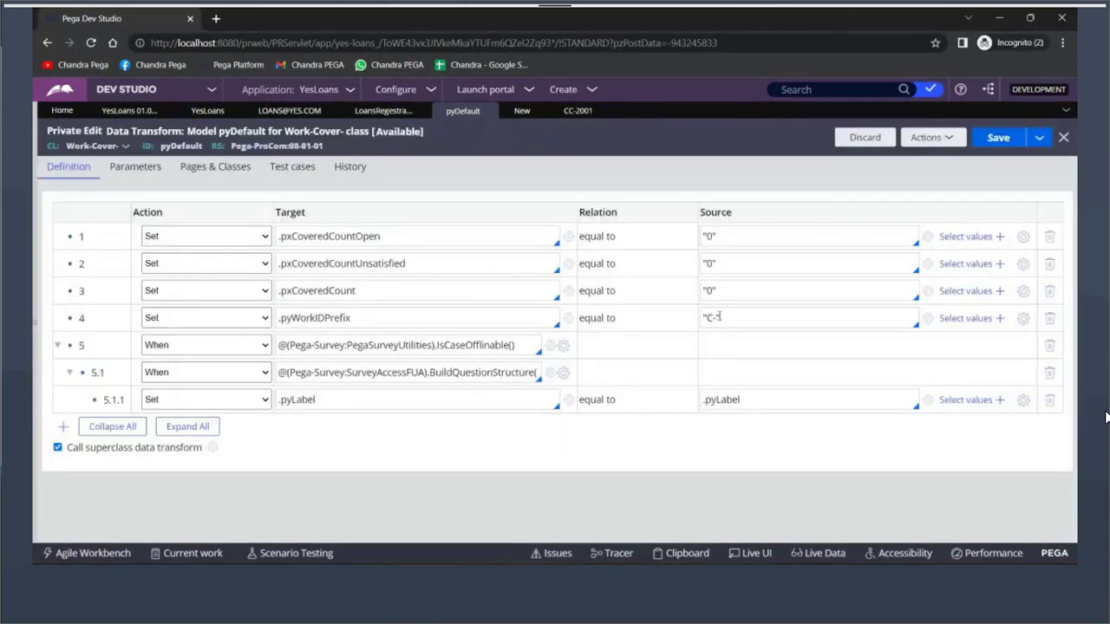
left_click(702, 319)
type("C")
left_click(993, 141)
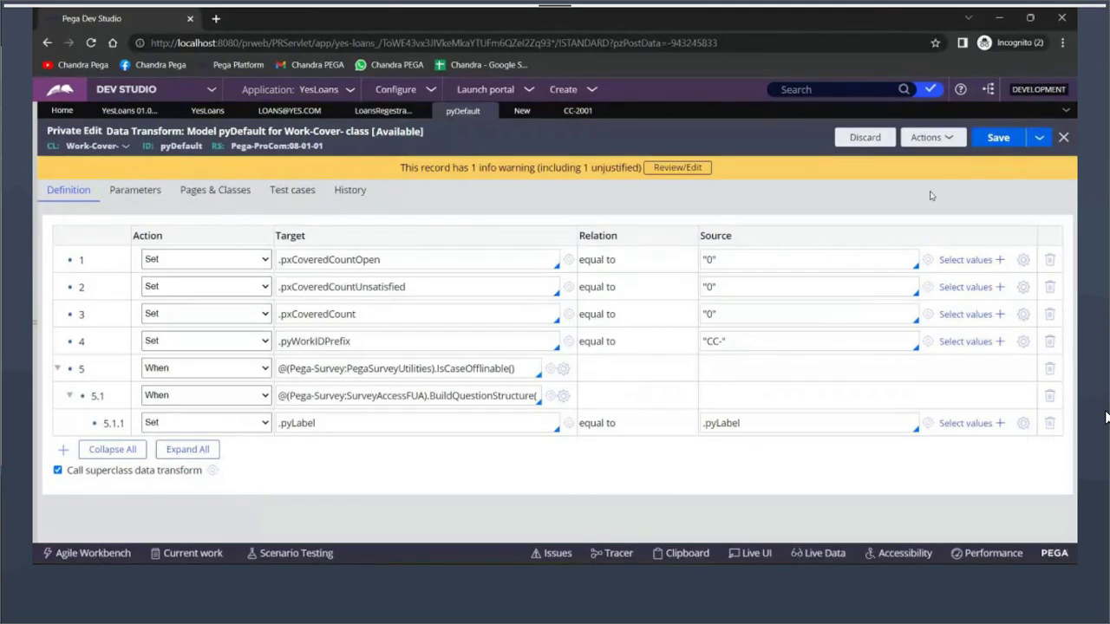
left_click(864, 137)
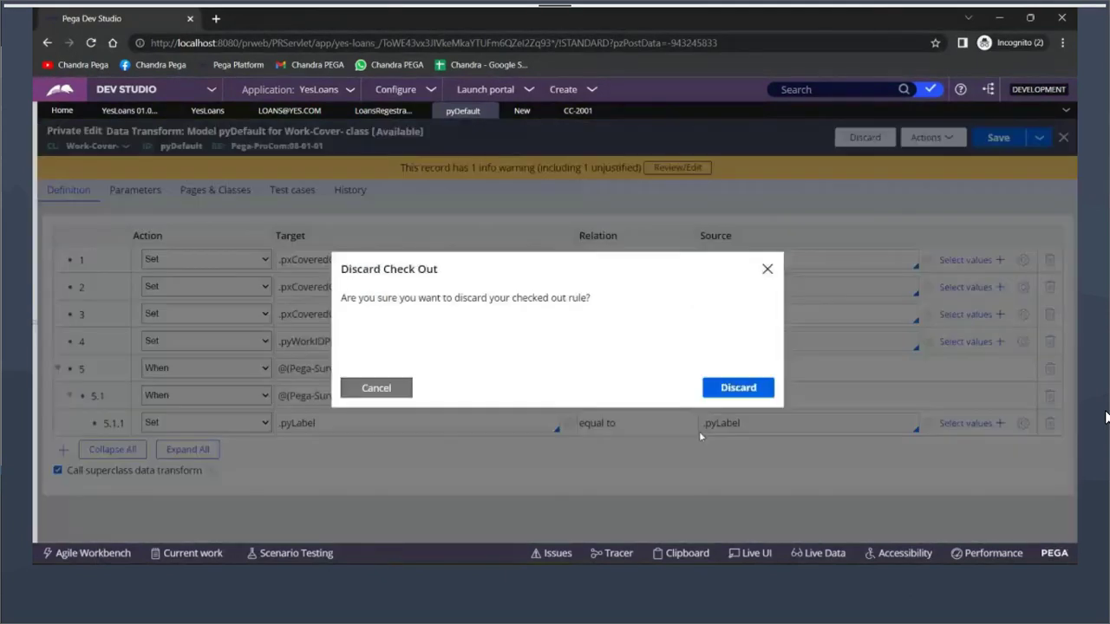
key("Return")
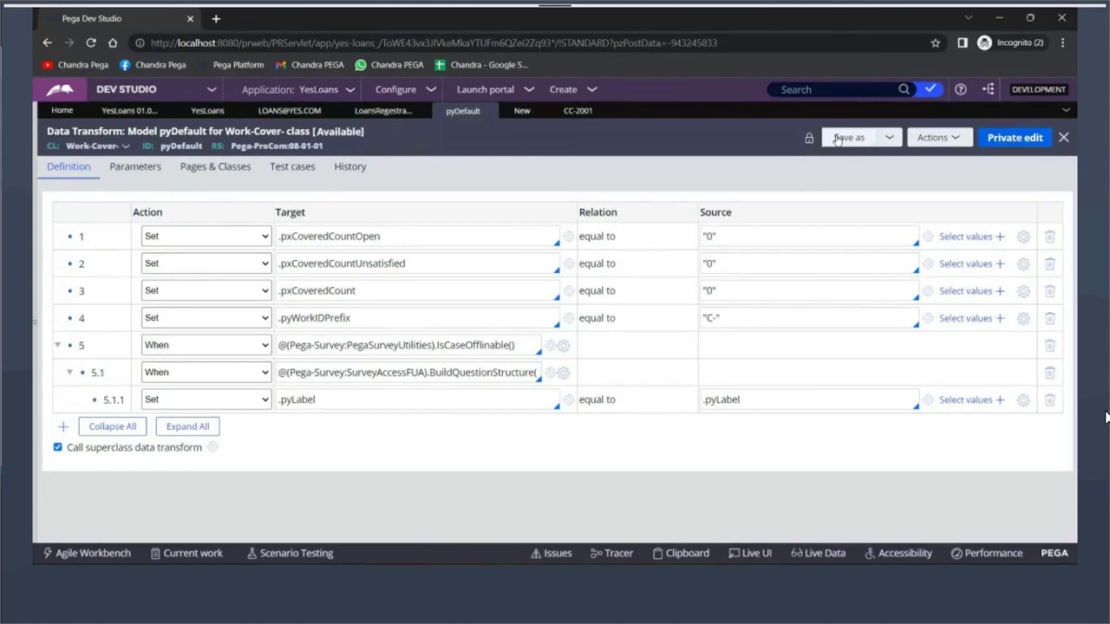
Save a copy of pyDefault into the Yes Banking context, ruleset YesBanking 01-01-02, and open it
left_click(856, 143)
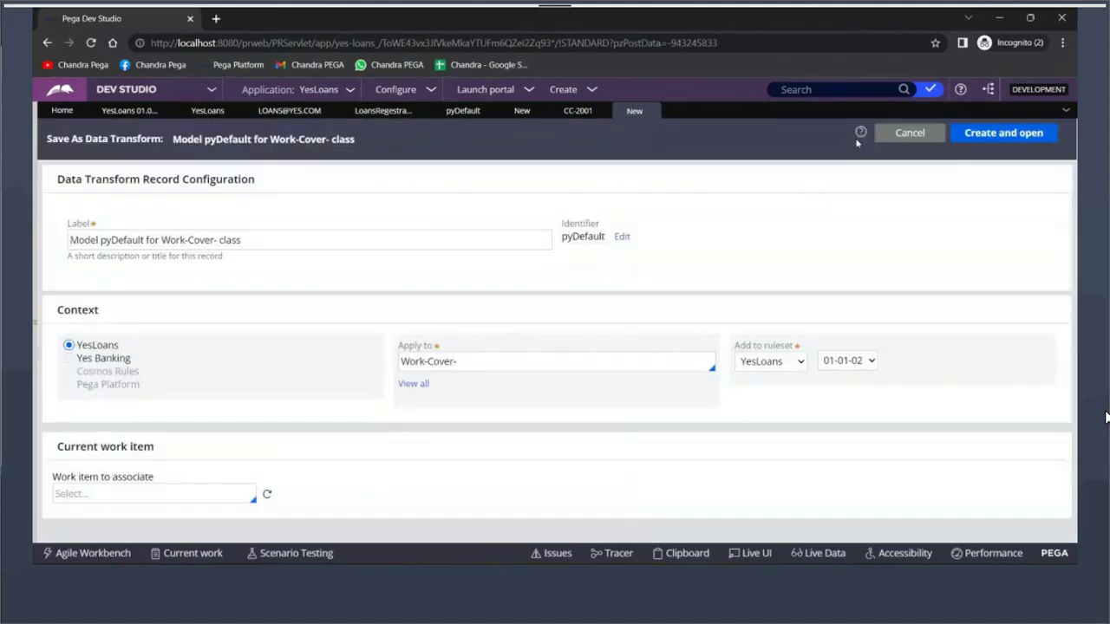
left_click(128, 361)
left_click(1004, 140)
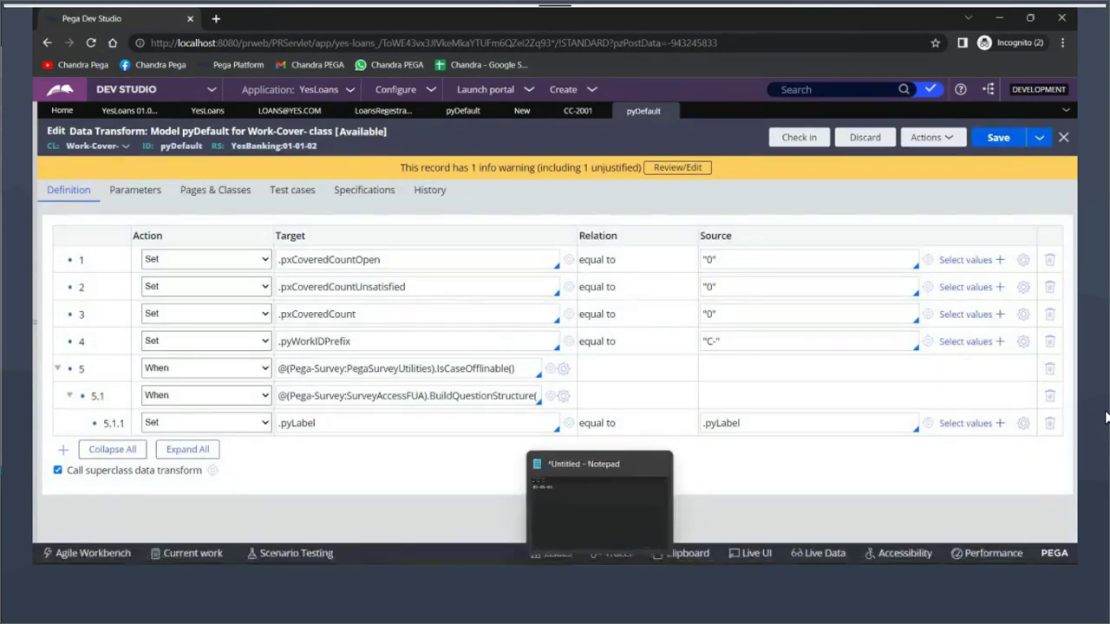
mouse_move(540, 580)
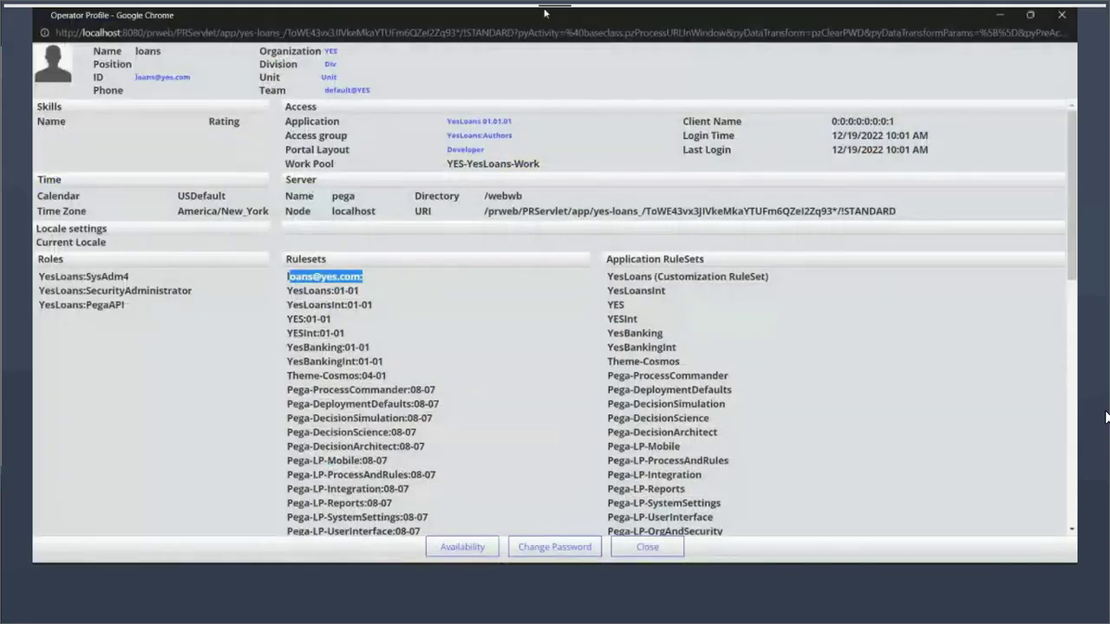
Restore and reposition the Operator Profile window, then maximize it again
double_click(545, 12)
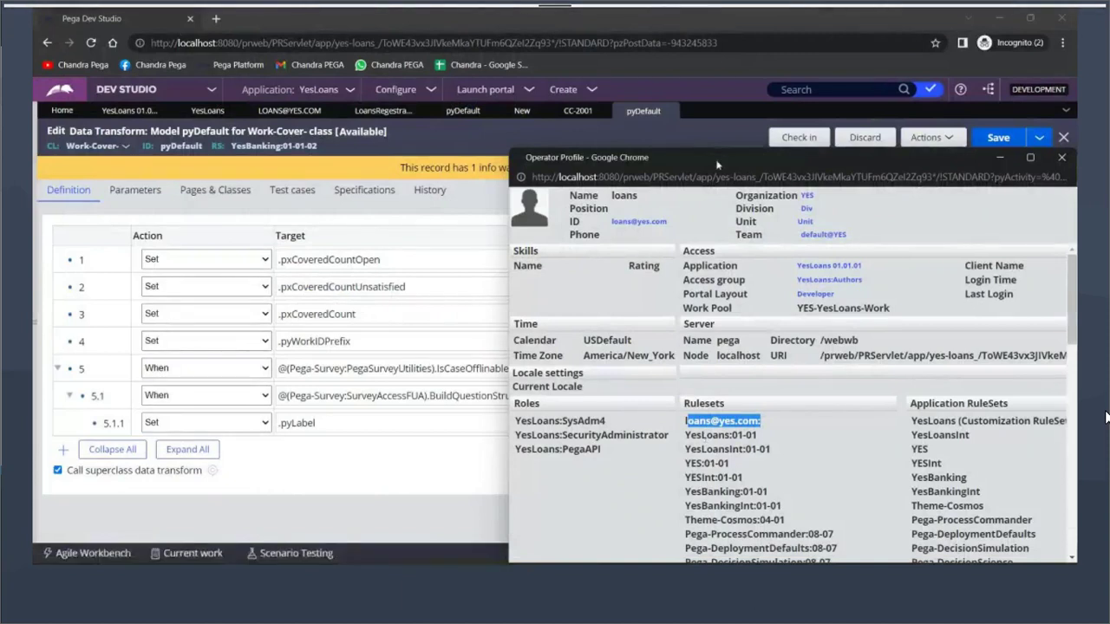
left_click_drag(717, 165, 596, 98)
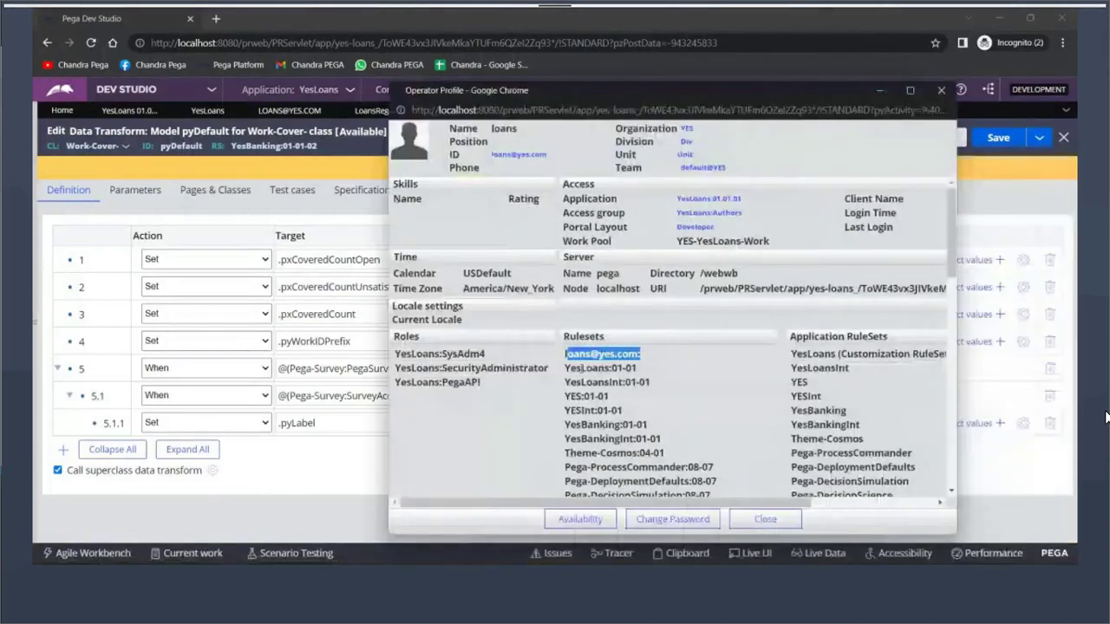
left_click_drag(565, 369, 622, 368)
left_click(908, 92)
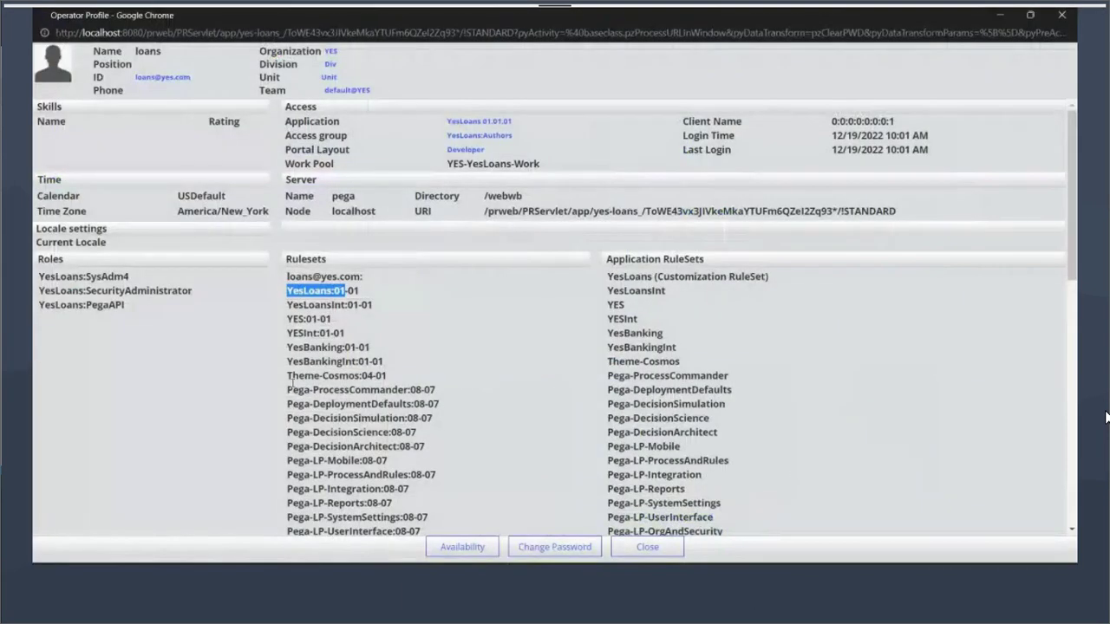
left_click_drag(287, 518, 416, 517)
Highlight the YesLoans:01-01, operator ID and Pega-LP-Integration:08-07 ruleset entries
left_click_drag(293, 291, 377, 299)
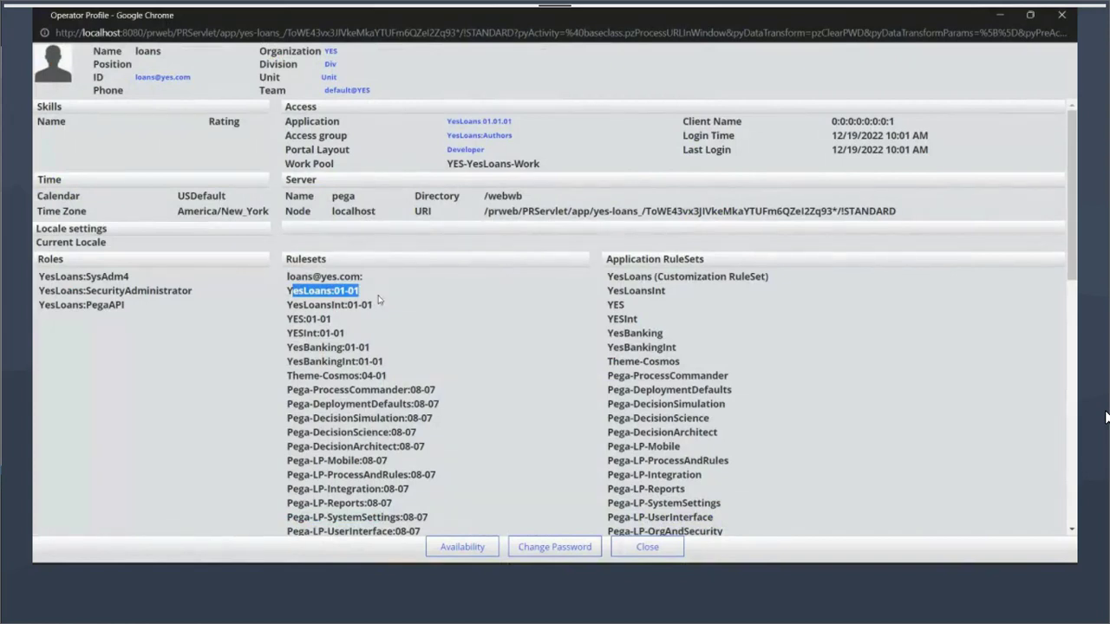
left_click(378, 300)
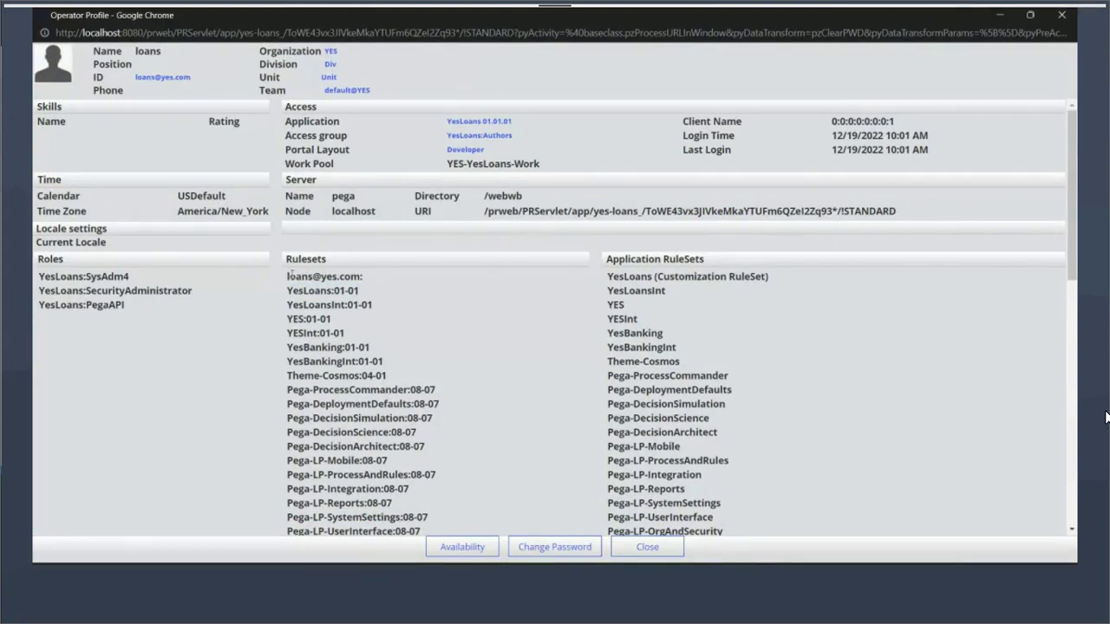
left_click_drag(289, 276, 354, 304)
left_click(287, 288)
left_click_drag(287, 489, 424, 495)
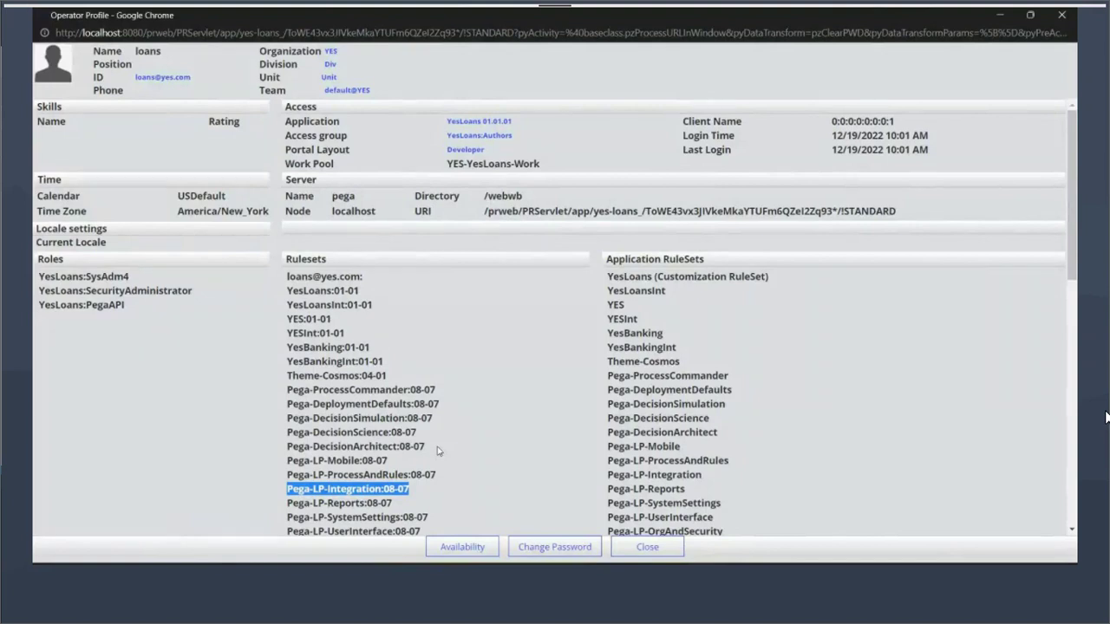
left_click(438, 450)
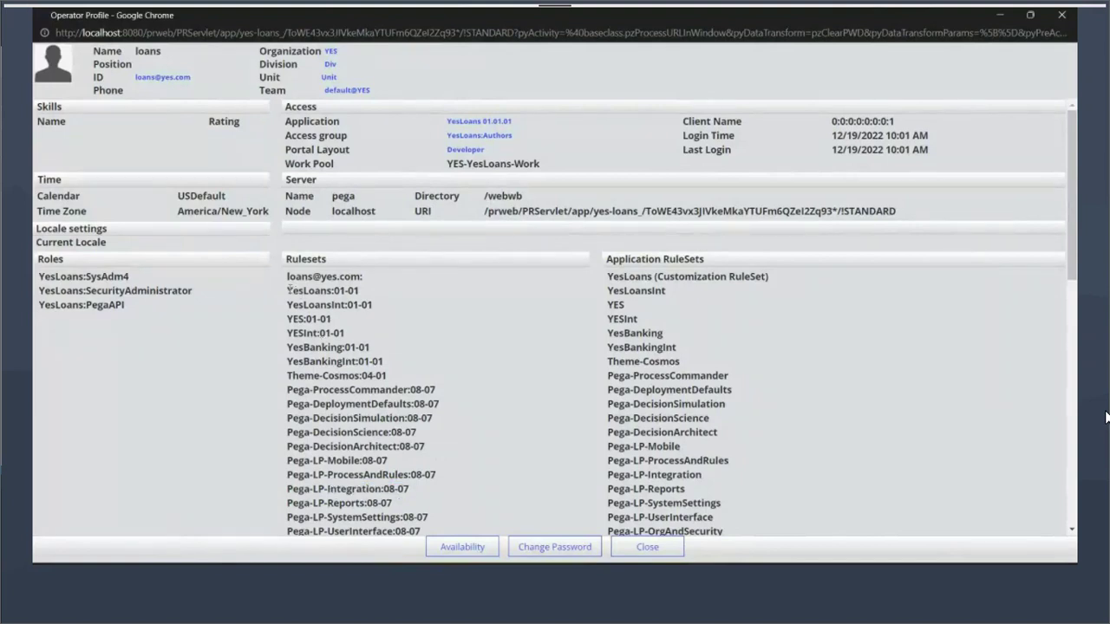
left_click_drag(289, 287, 350, 305)
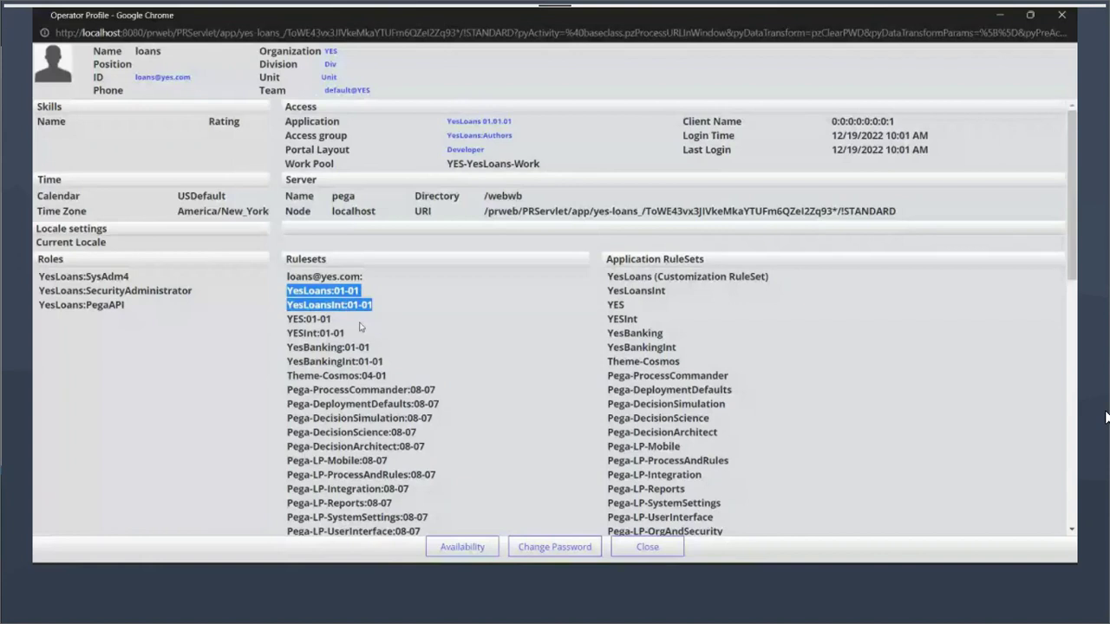
Highlight YesBanking, YesLoans, YesLoansInt and YESInt to show their order atop the stack
left_click_drag(292, 346, 388, 363)
left_click(388, 362)
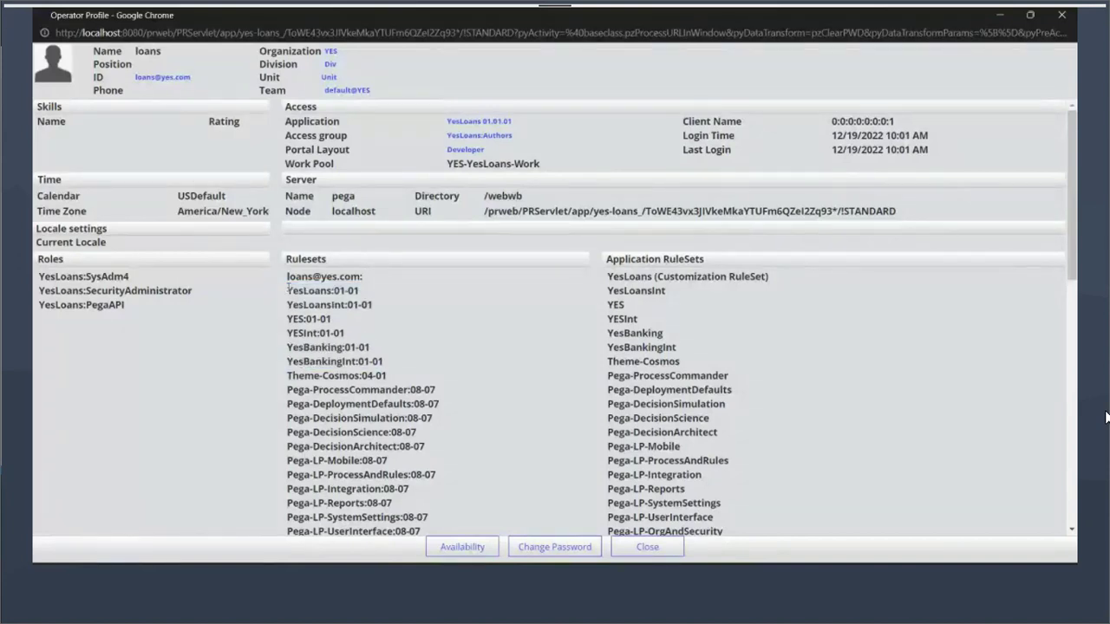
left_click_drag(288, 289, 382, 305)
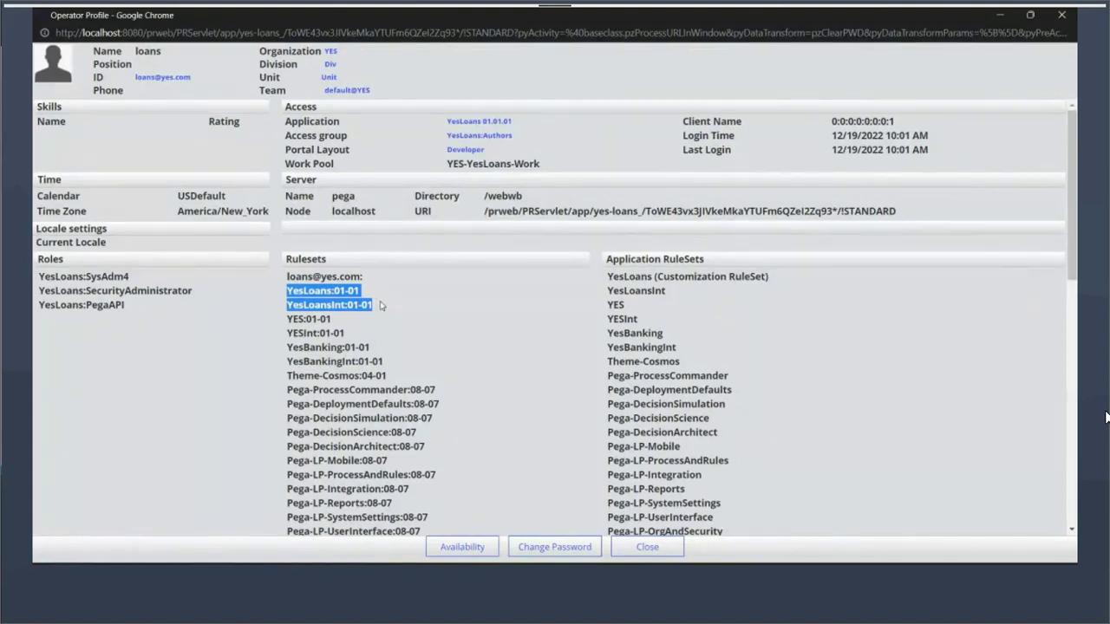
left_click(403, 322)
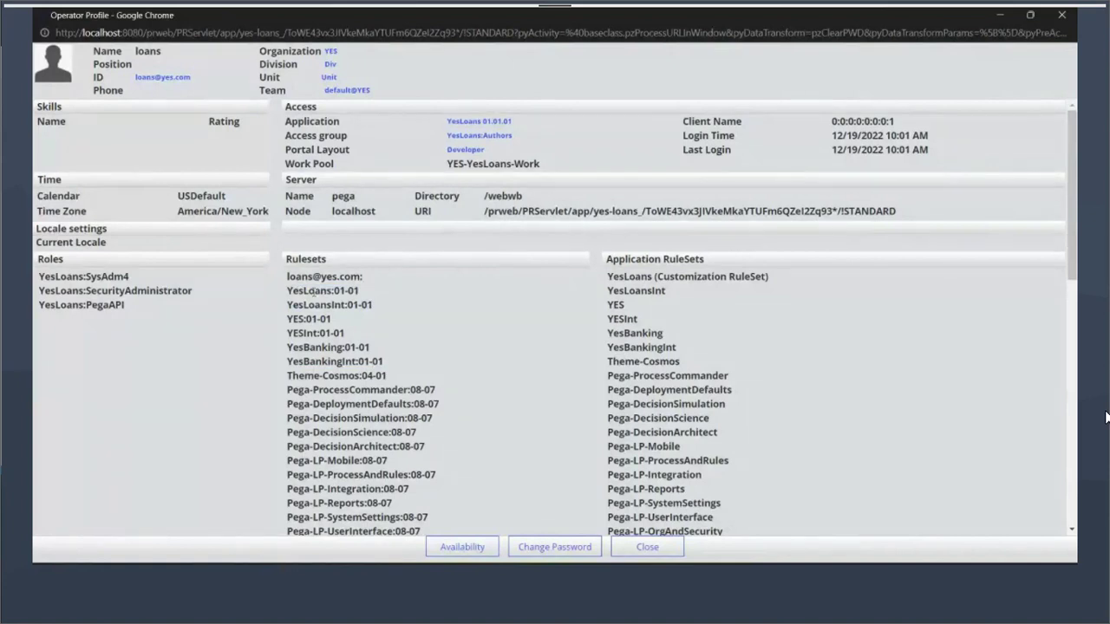
left_click_drag(288, 291, 376, 296)
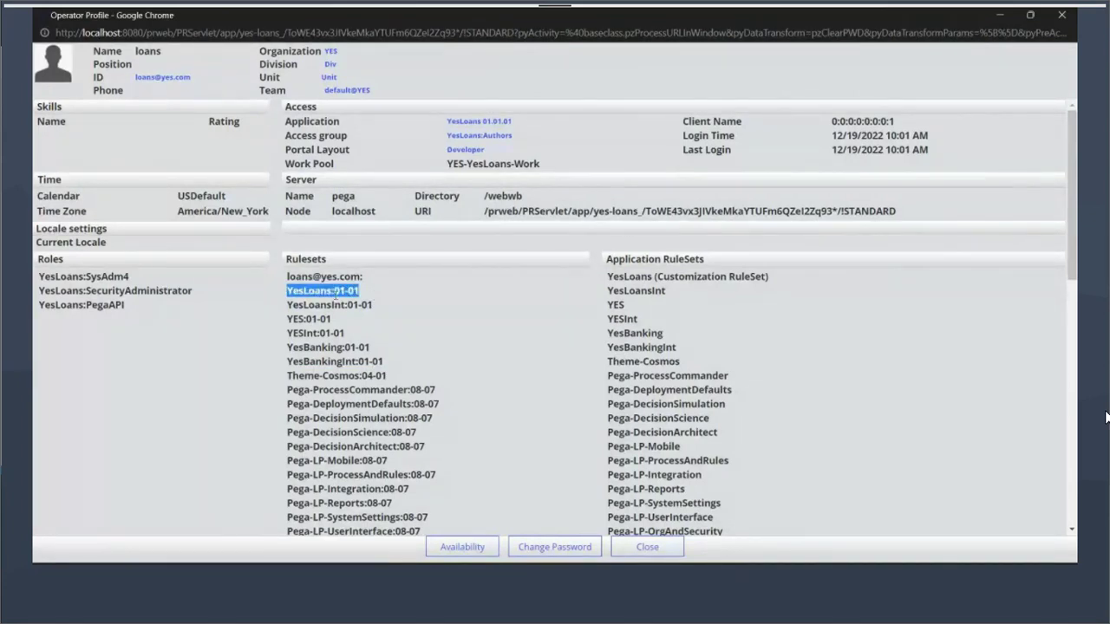
left_click(424, 313)
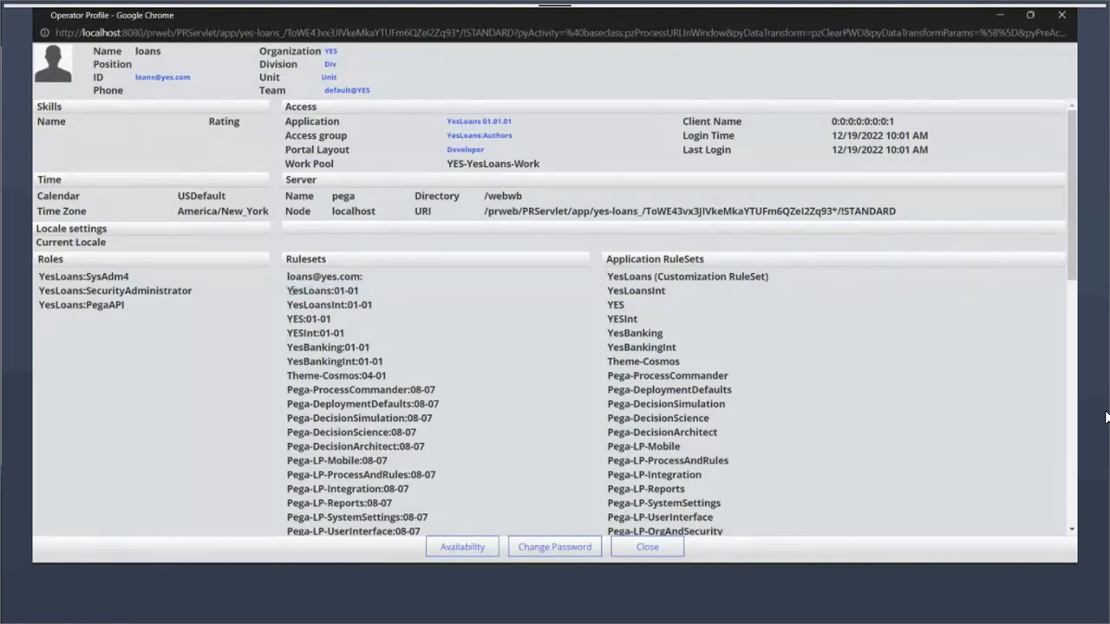
left_click_drag(291, 291, 355, 335)
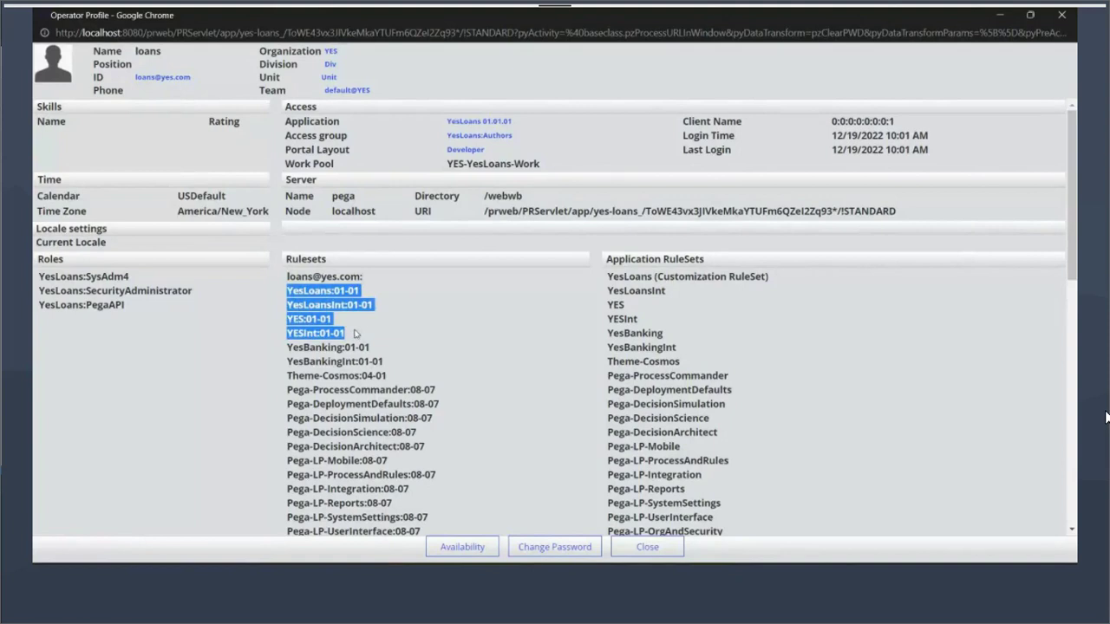
left_click(362, 329)
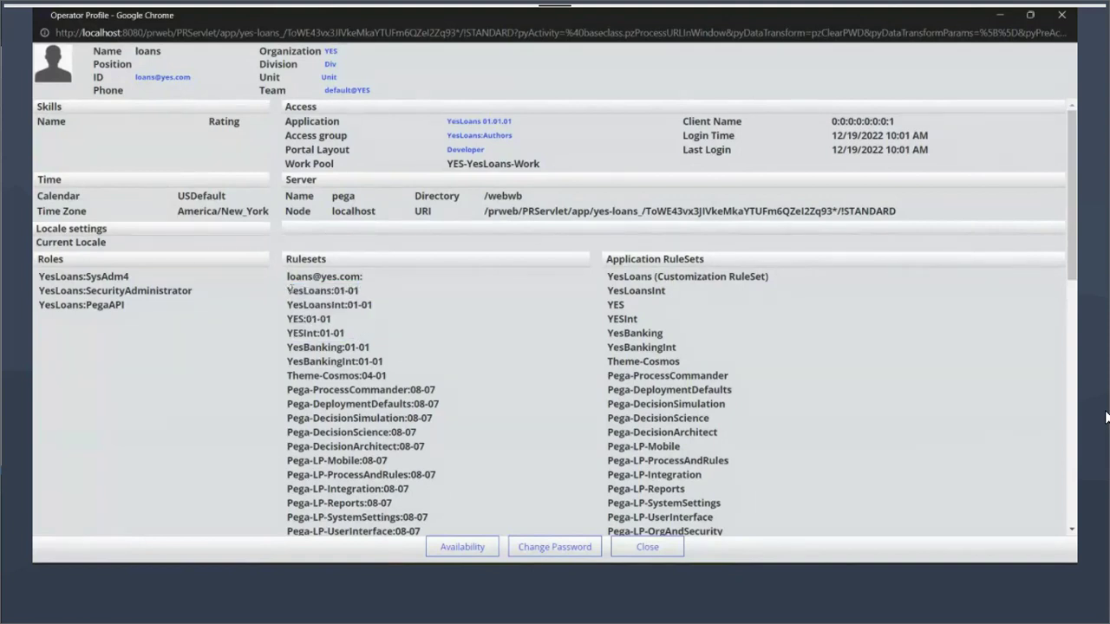
left_click_drag(291, 288, 367, 302)
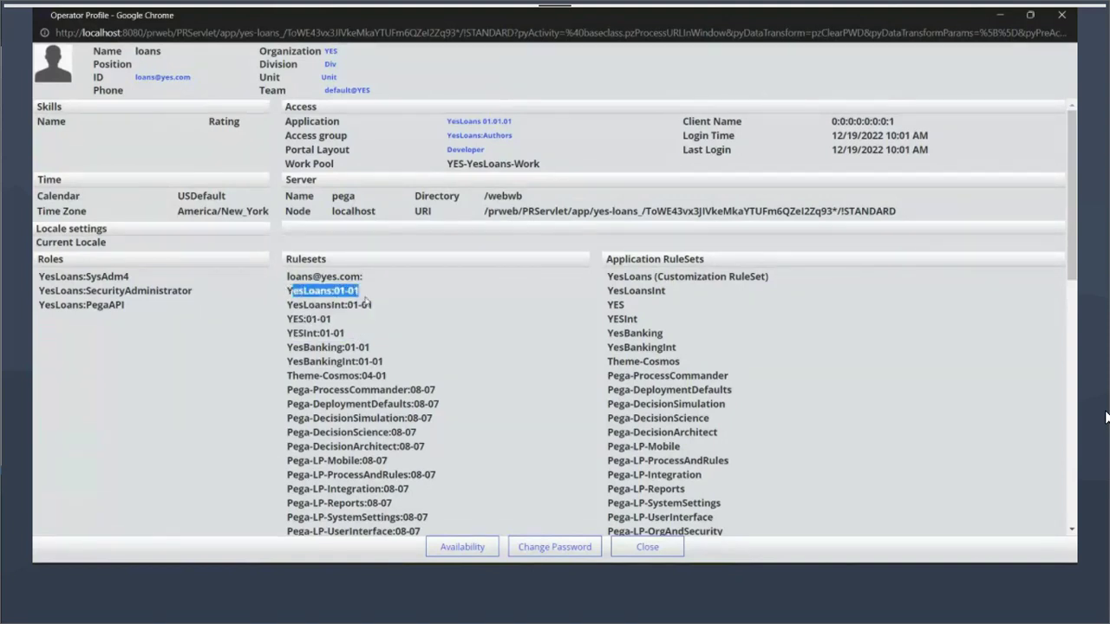
left_click_drag(287, 291, 368, 294)
left_click_drag(288, 276, 382, 303)
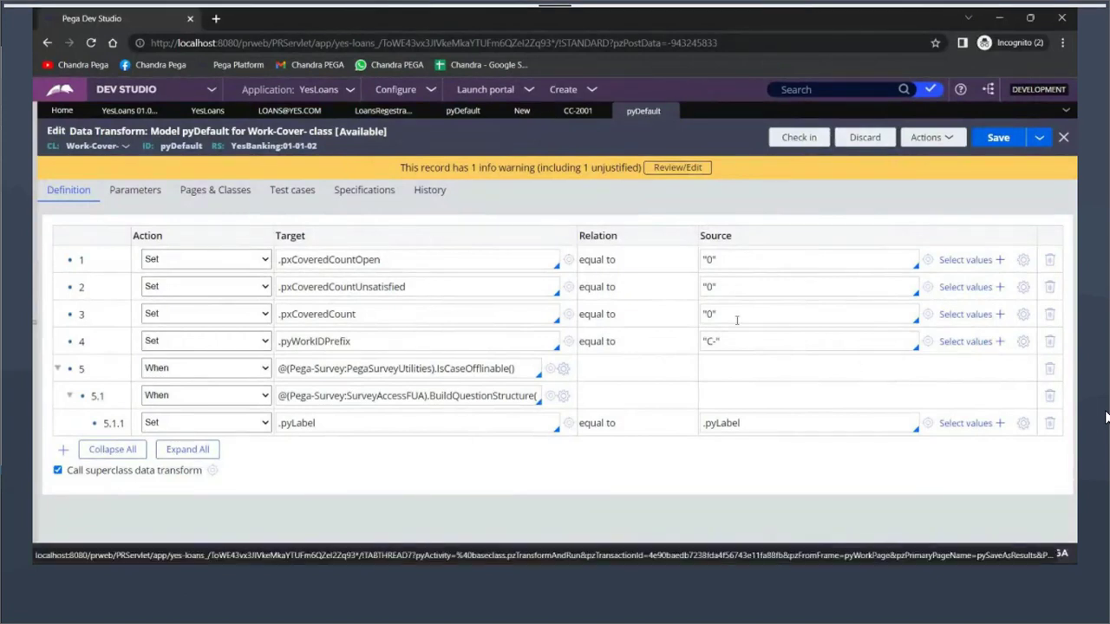
Change row 4's work ID prefix in the YesBanking copy to "CC-" and save it
left_click(711, 342)
type("C")
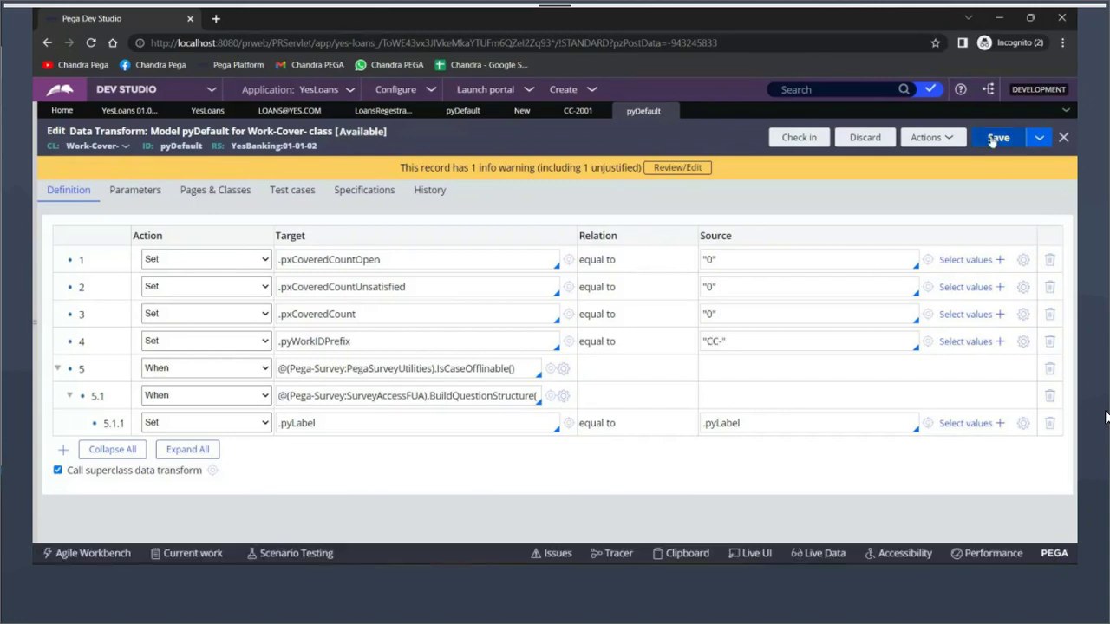
left_click(992, 140)
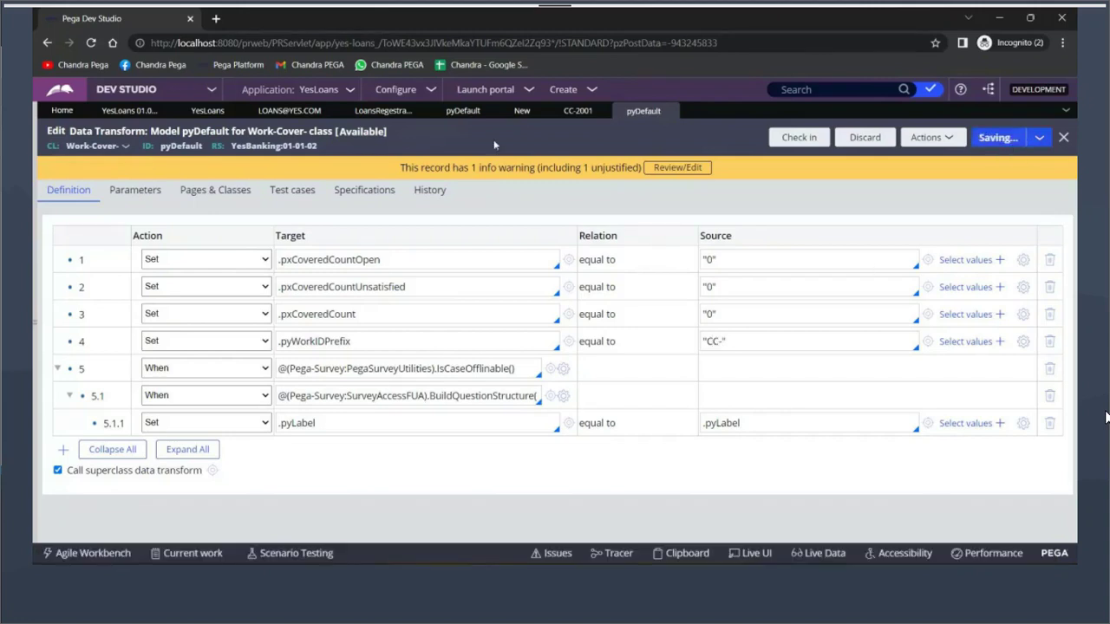
Compare the original Pega-ProCom "C-" prefix with the YesBanking copy's new "CC-" prefix
left_click(460, 110)
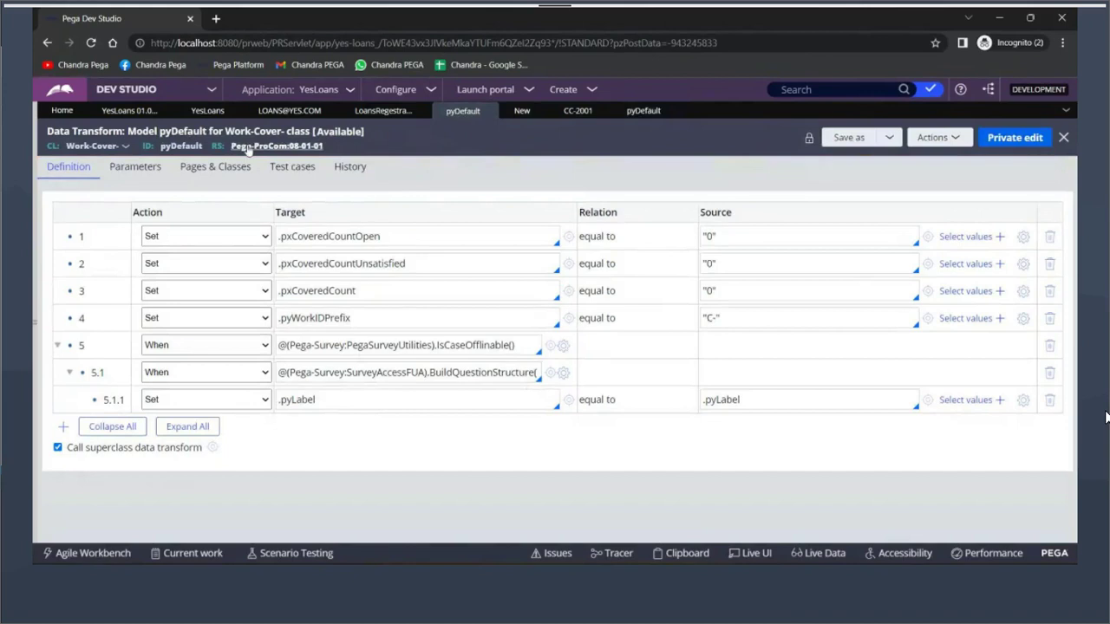
left_click_drag(718, 318, 702, 317)
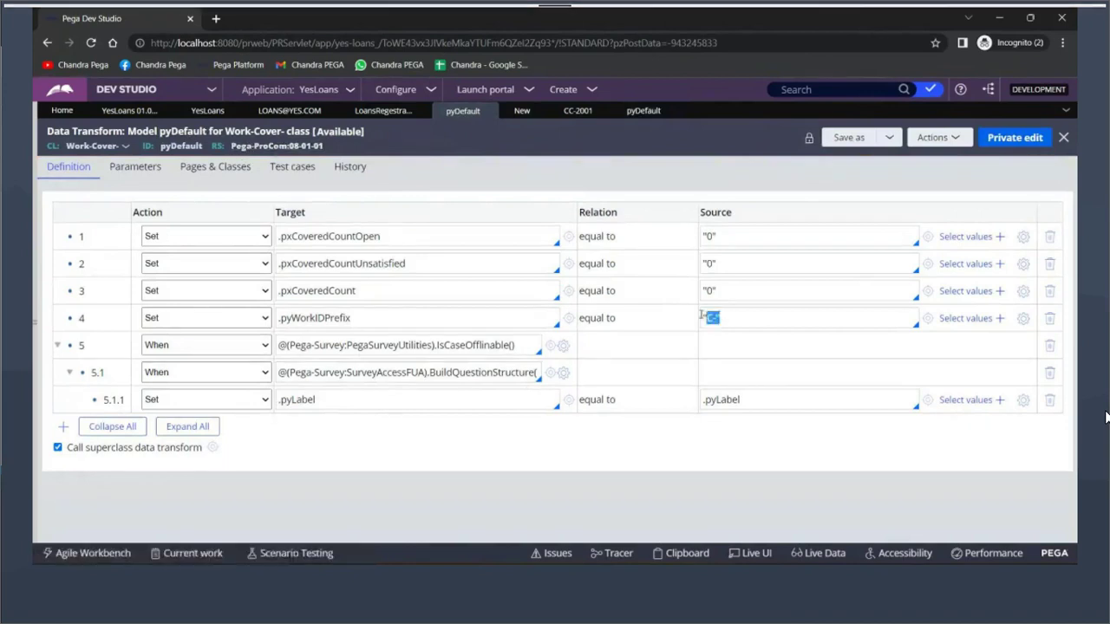
left_click(643, 111)
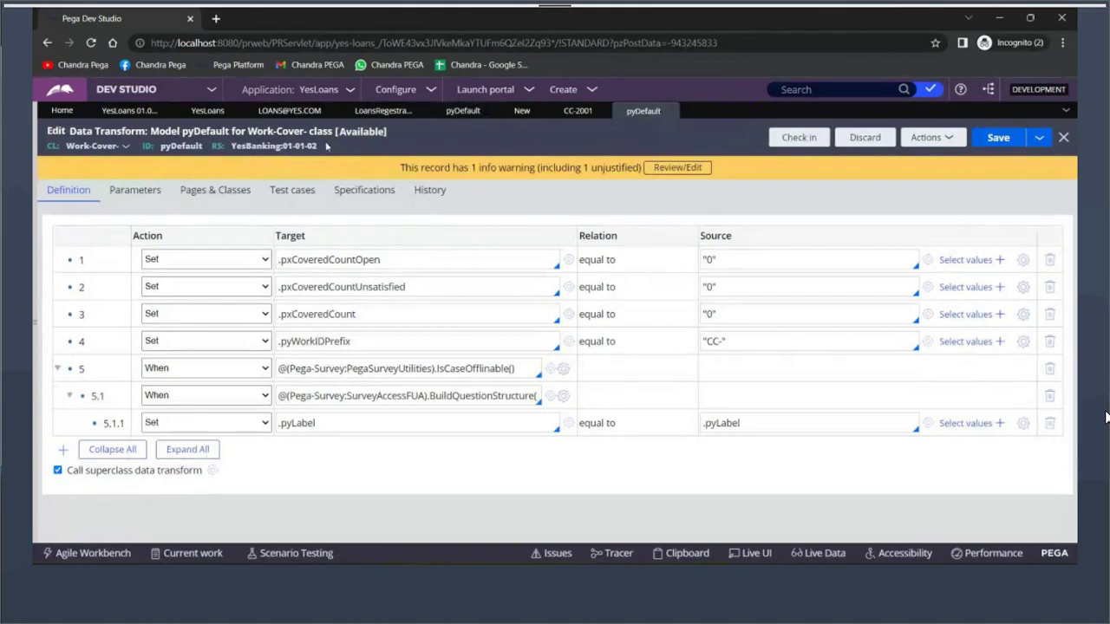
left_click_drag(738, 341, 694, 345)
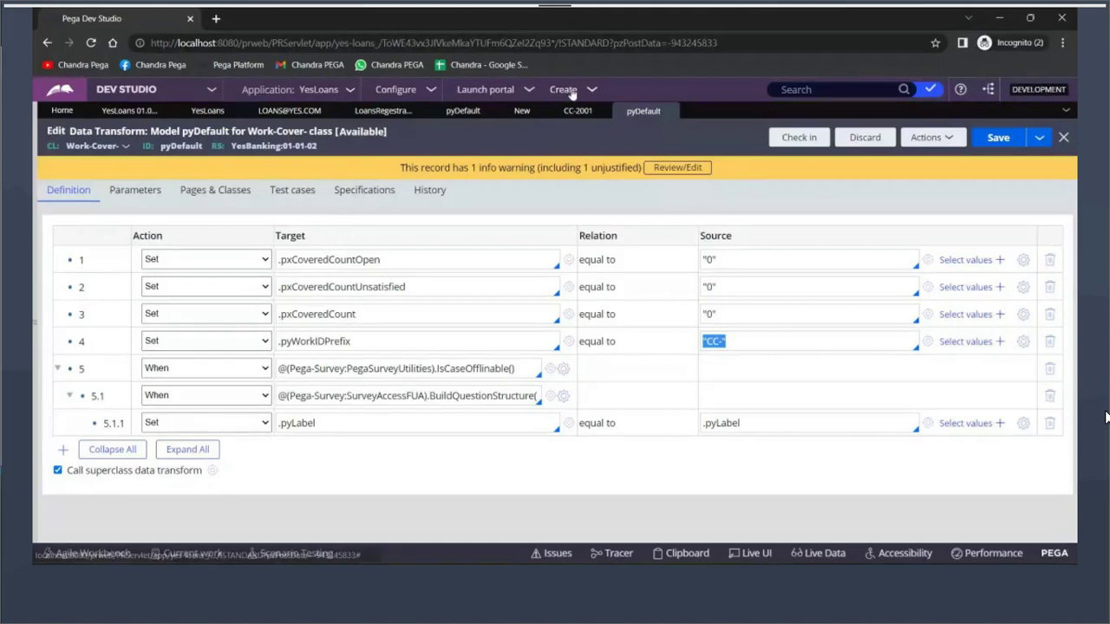
Start a new CreateInteraction case and choose LoansRegistration, producing case CC-2002 at the CustDetailsFA form
left_click(570, 90)
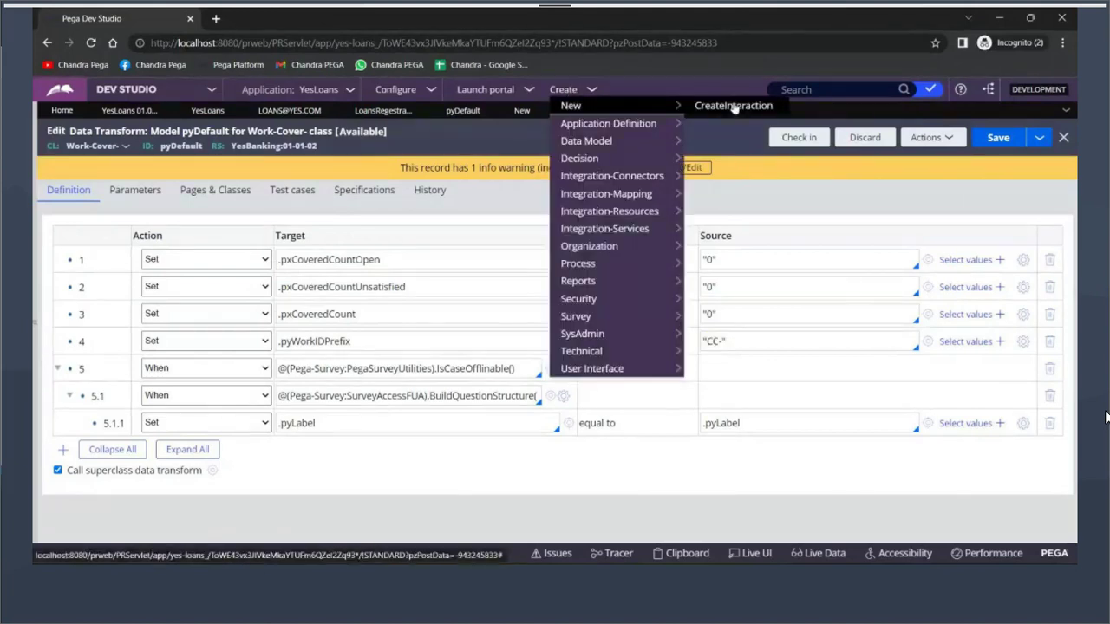
left_click(732, 105)
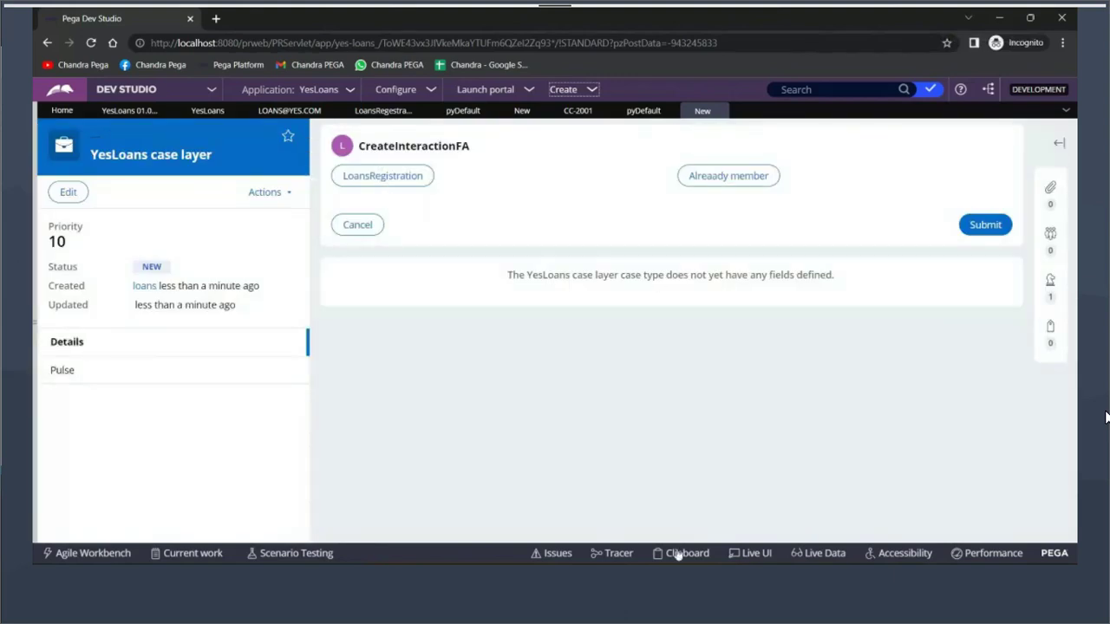
left_click(660, 576)
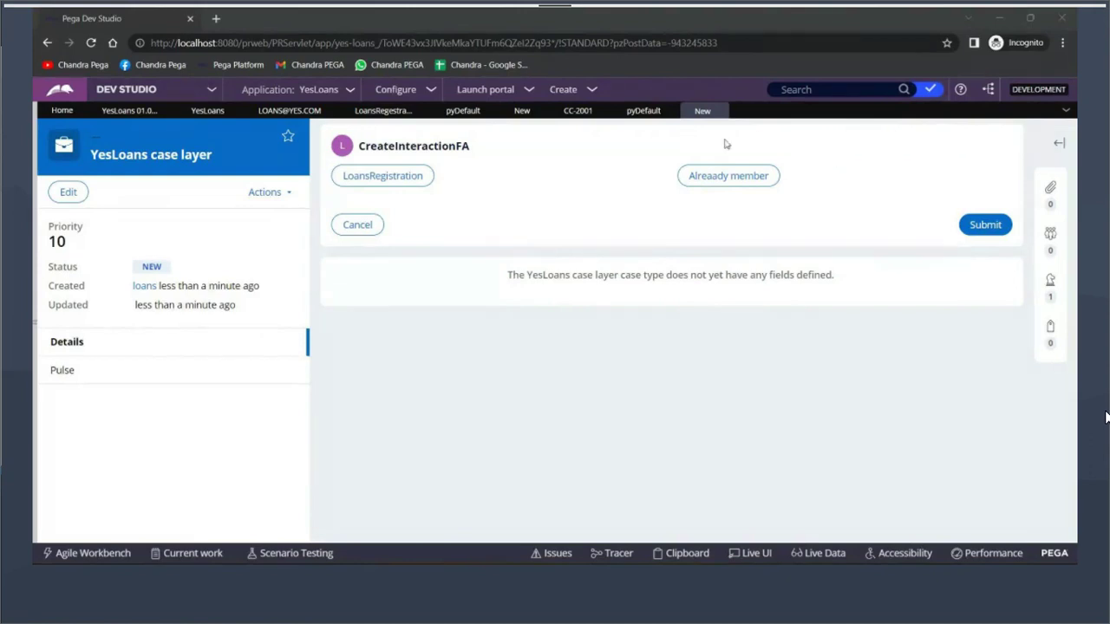
left_click(572, 204)
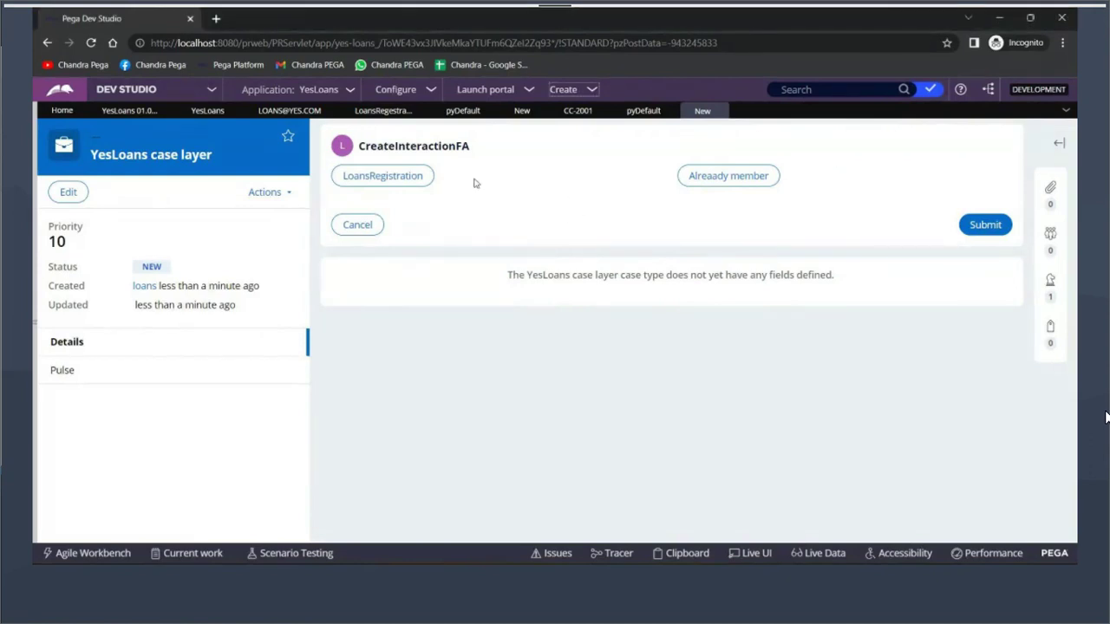
left_click(381, 177)
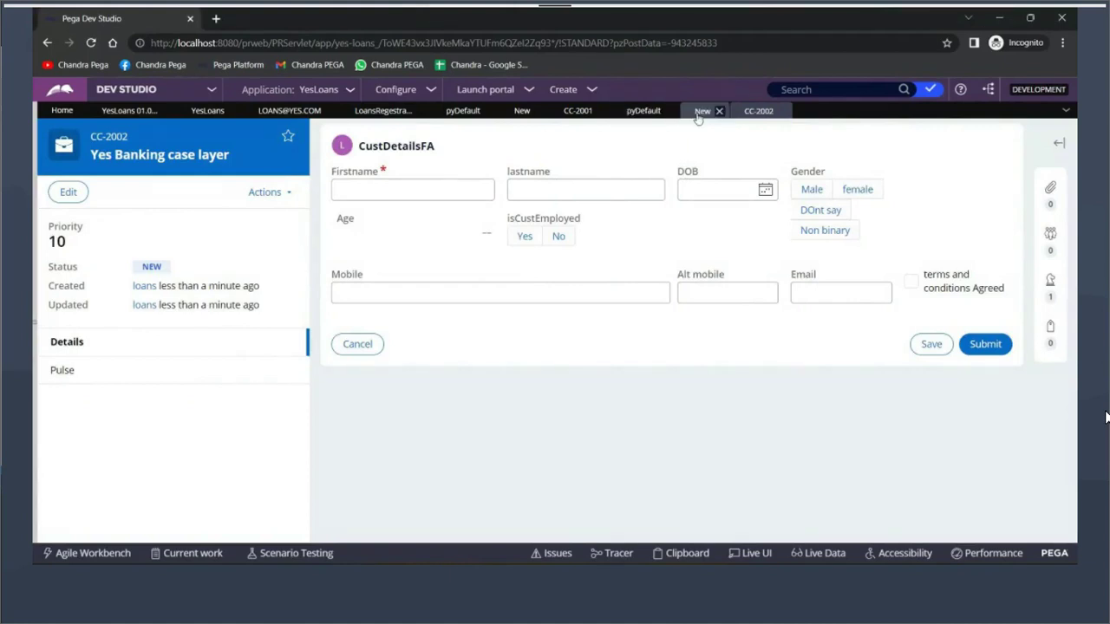
Return to the YesBanking pyDefault rule and start then cancel its check-in
left_click(643, 111)
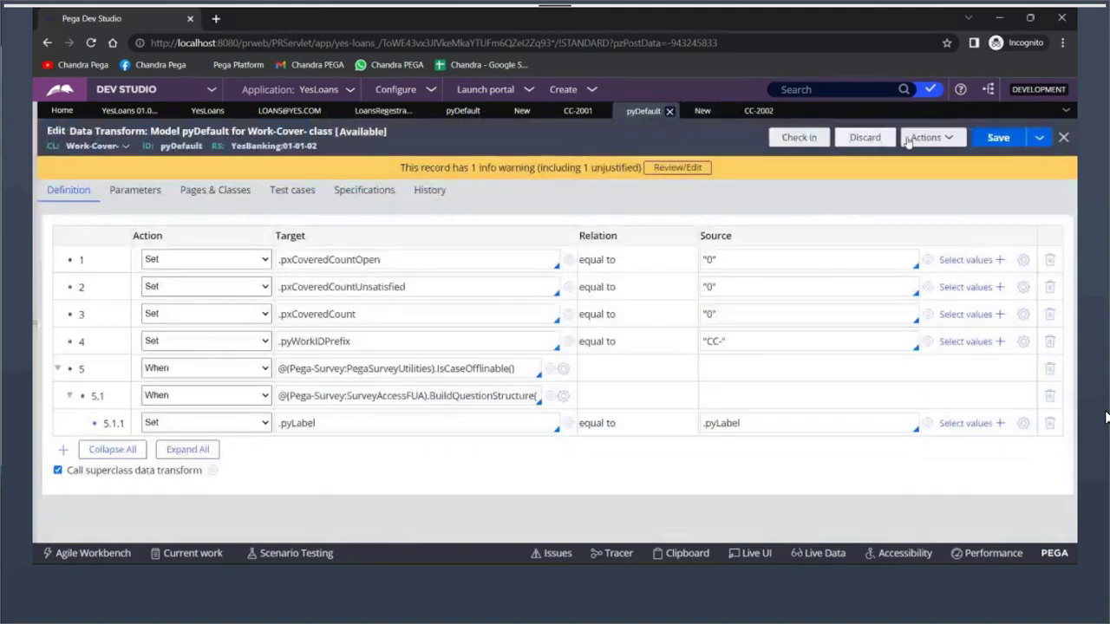
left_click(798, 137)
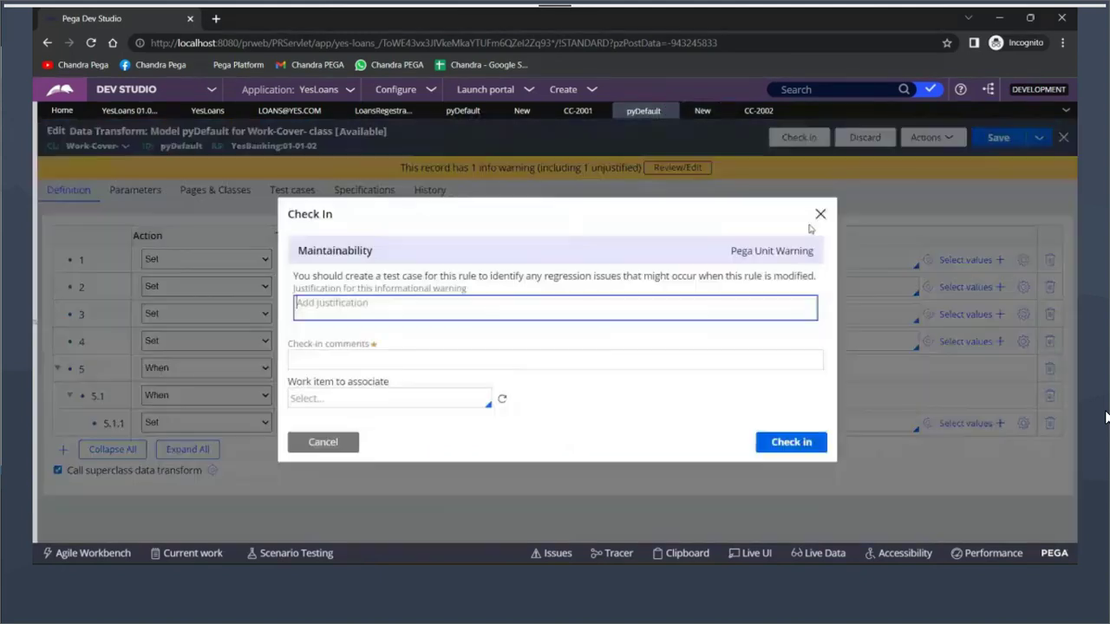
left_click(323, 442)
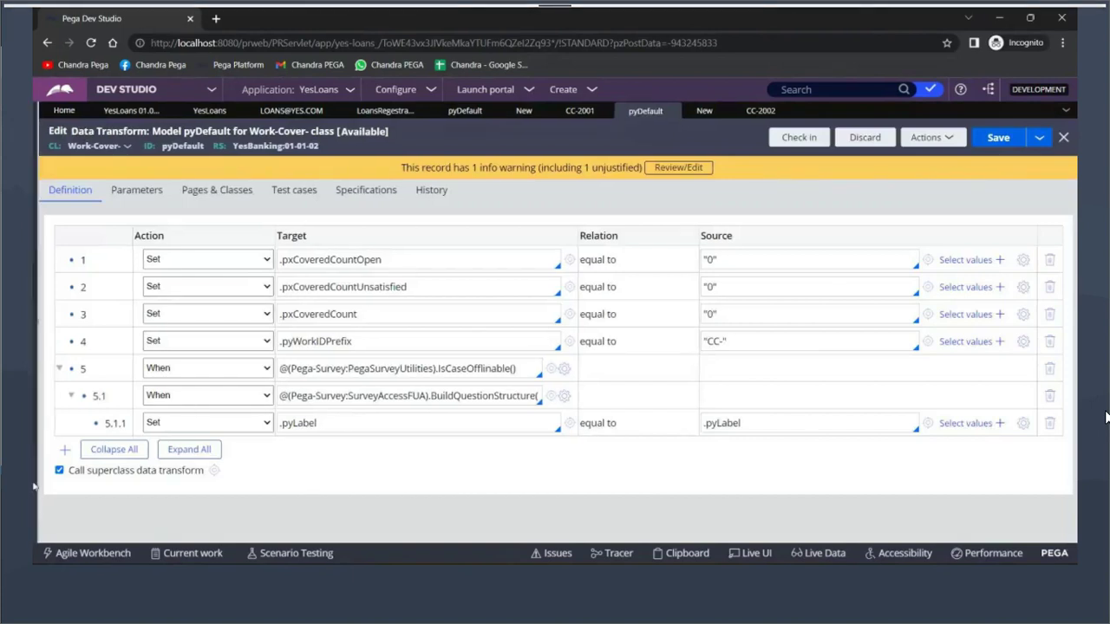
Open the Operator Profile from the operator menu to review the rulesets
mouse_move(32, 483)
left_click(59, 528)
left_click(73, 420)
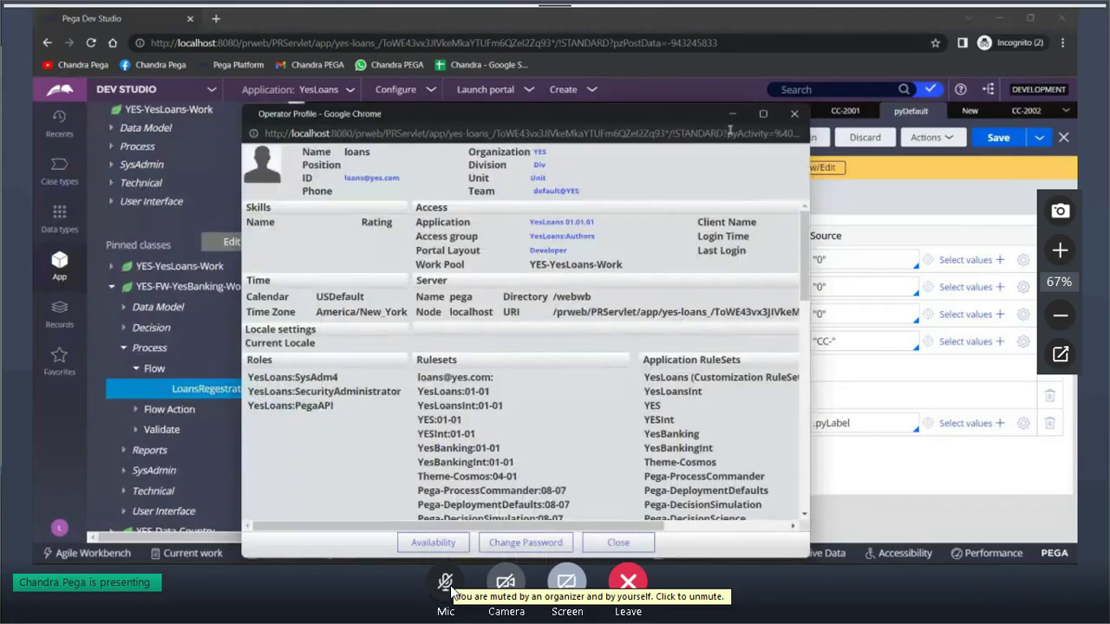
Maximize the Operator Profile and highlight YesBanking:01-01 in the ruleset stack list
left_click(763, 114)
scroll(555, 313, "down", 5)
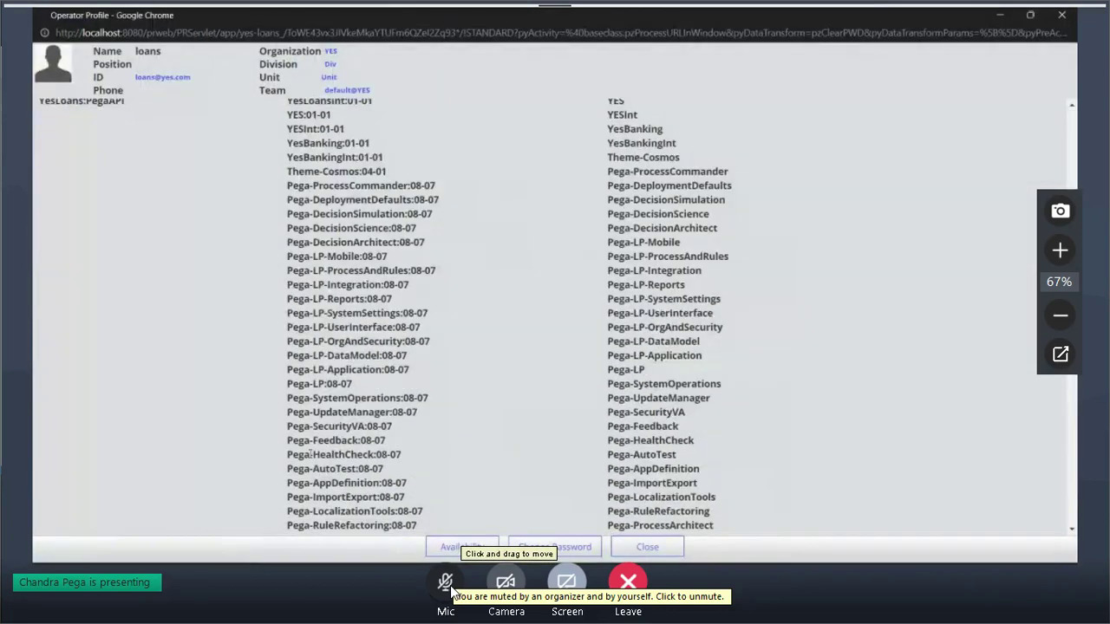
scroll(426, 460, "up", 3)
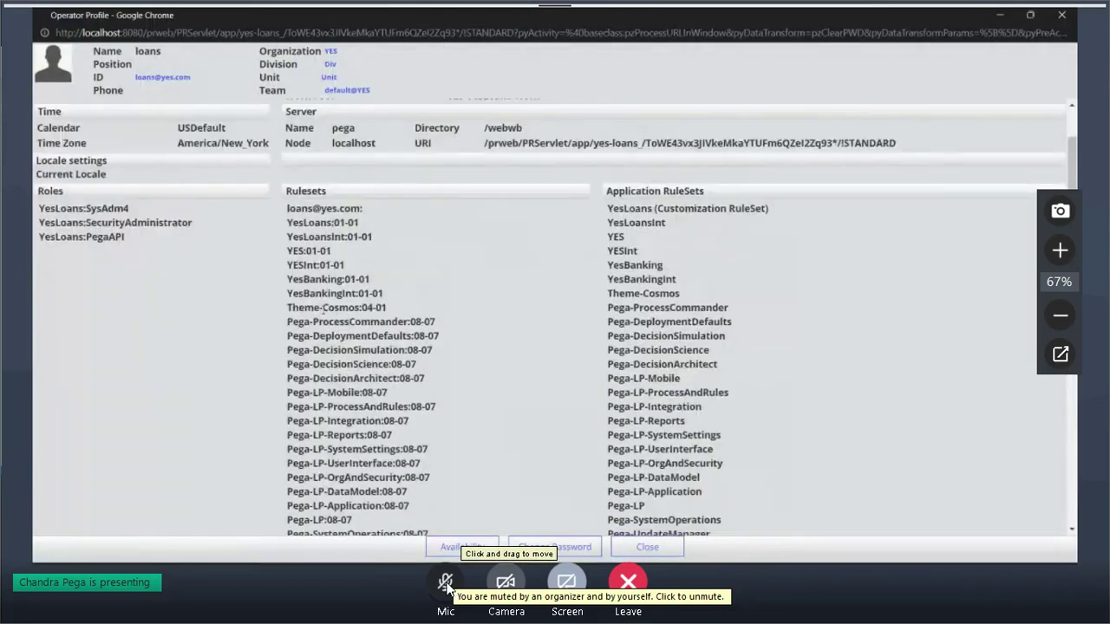
left_click_drag(287, 279, 401, 286)
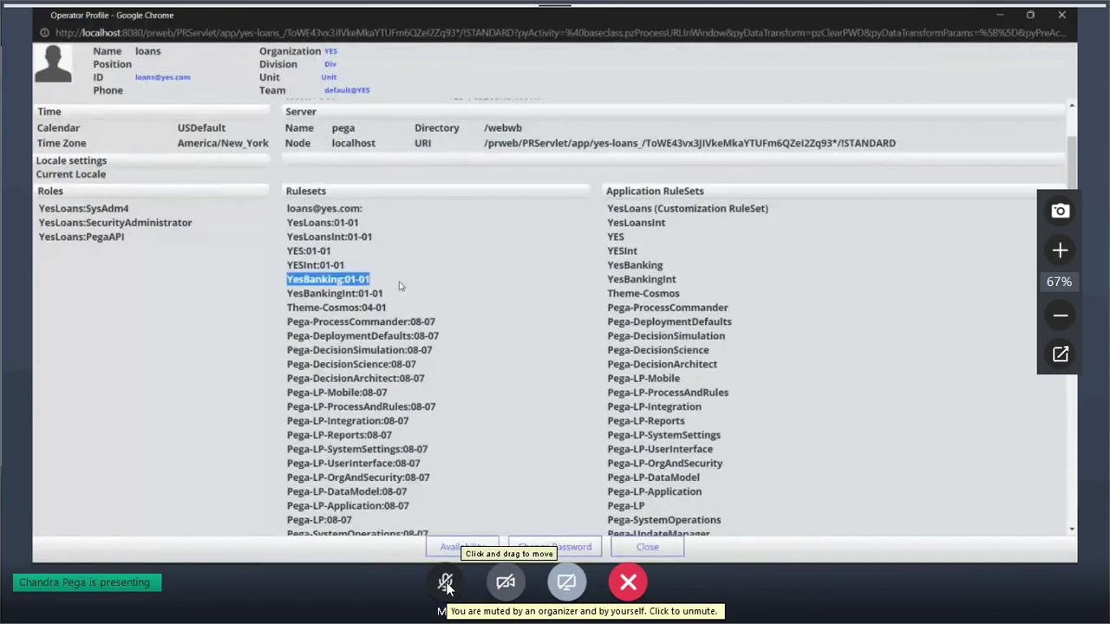
scroll(400, 286, "up", 1)
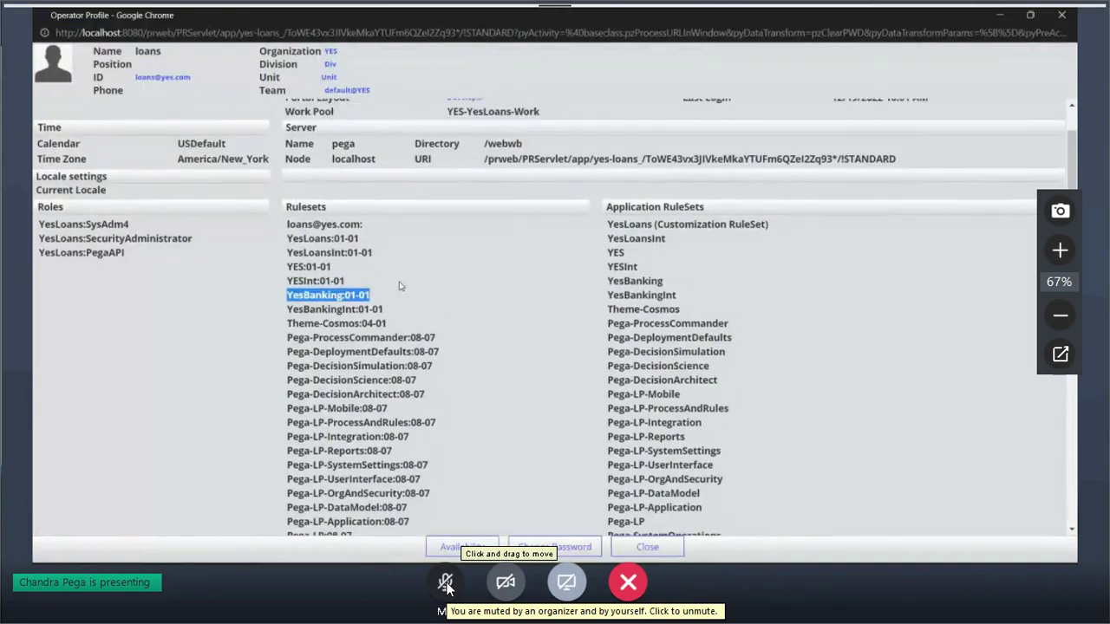
scroll(400, 287, "up", 3)
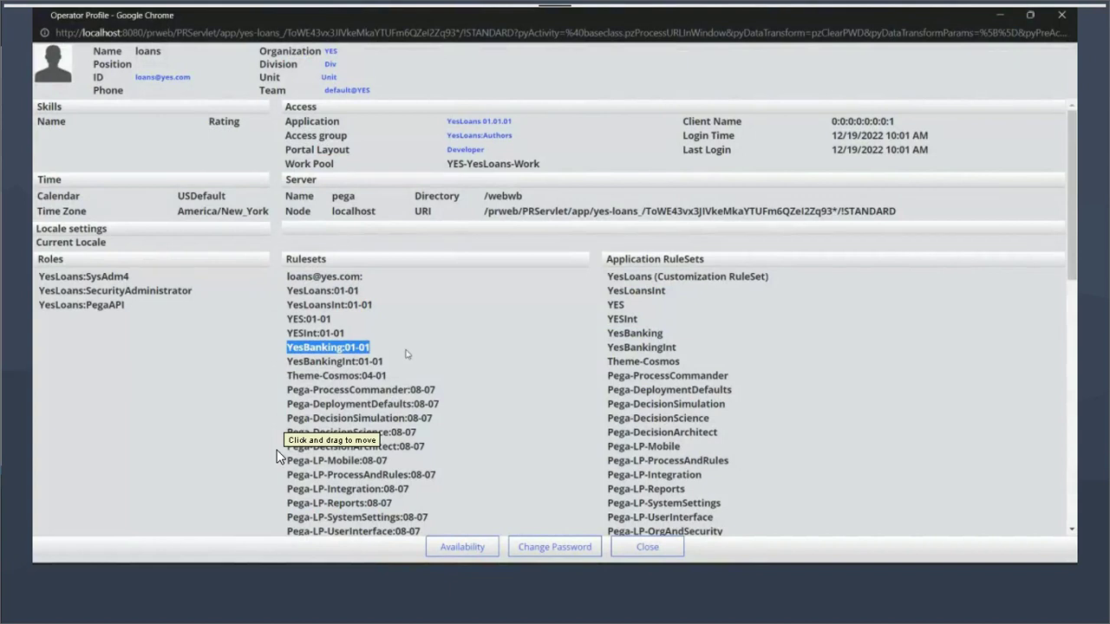
left_click_drag(282, 274, 372, 281)
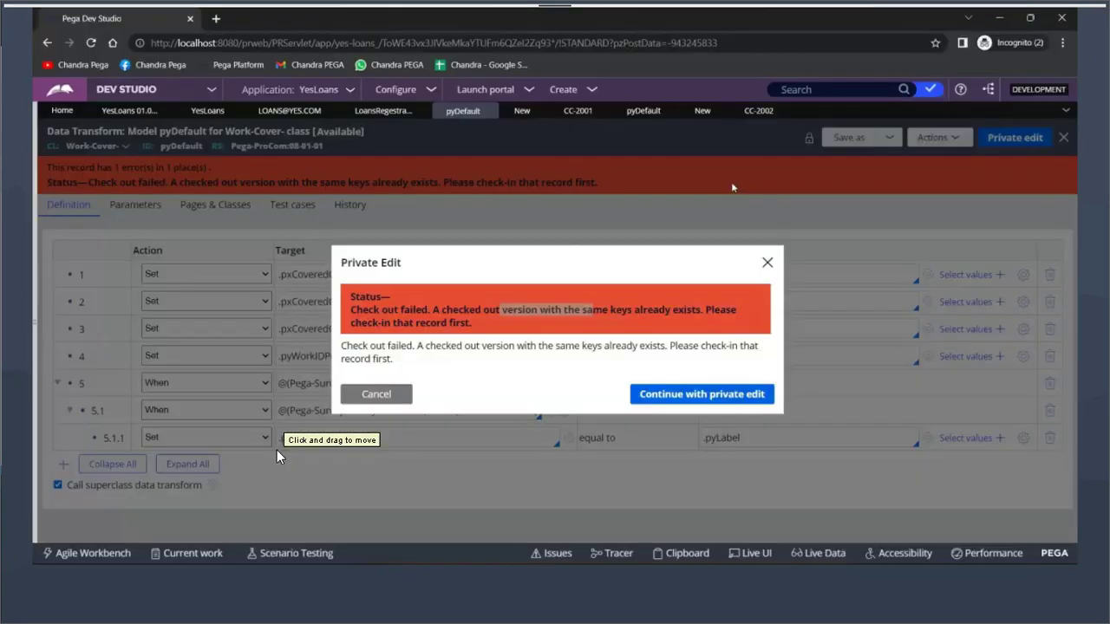
left_click(644, 110)
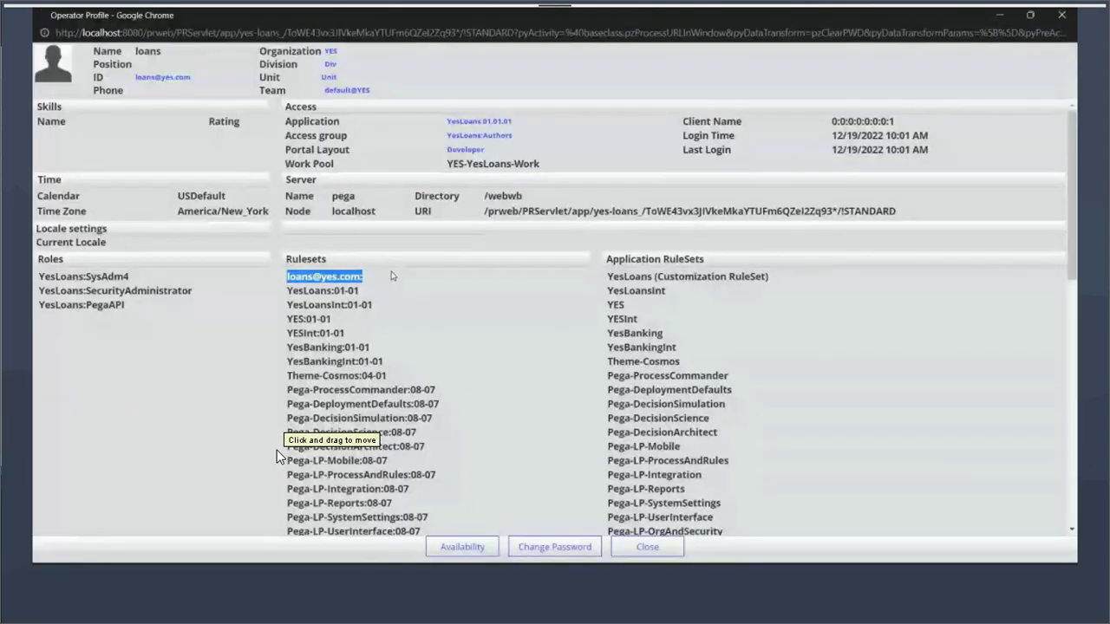
left_click_drag(300, 504, 408, 513)
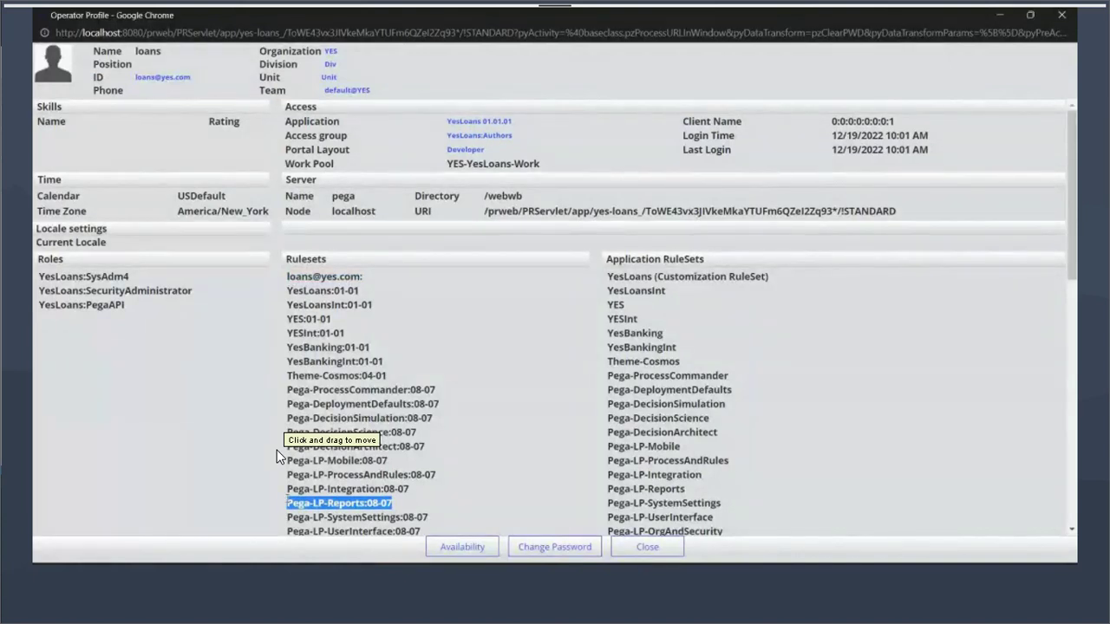
left_click_drag(287, 277, 368, 279)
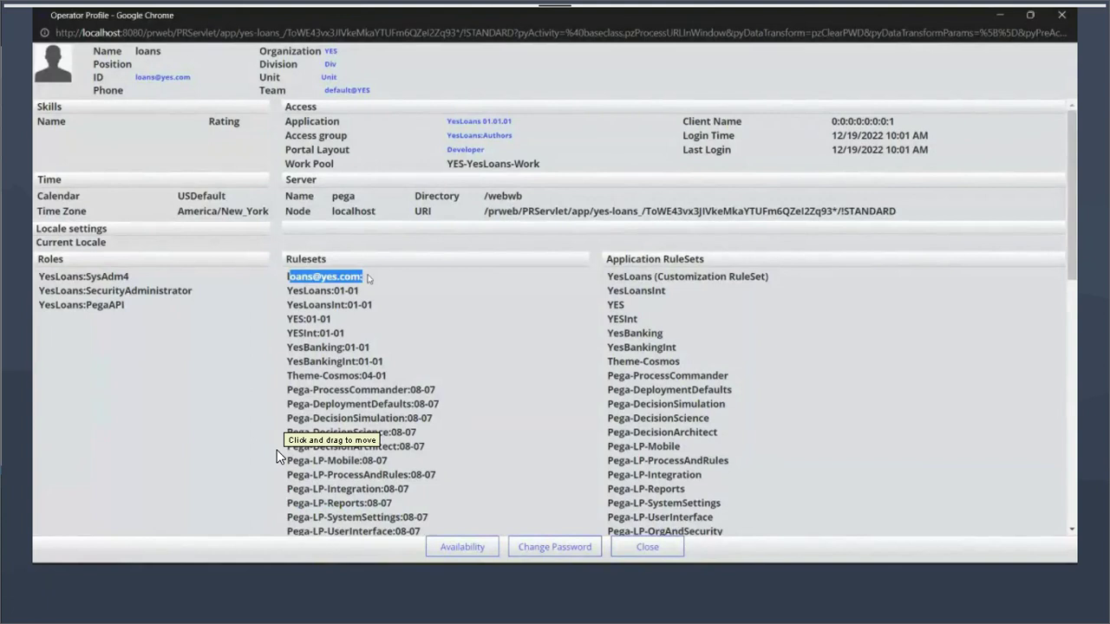
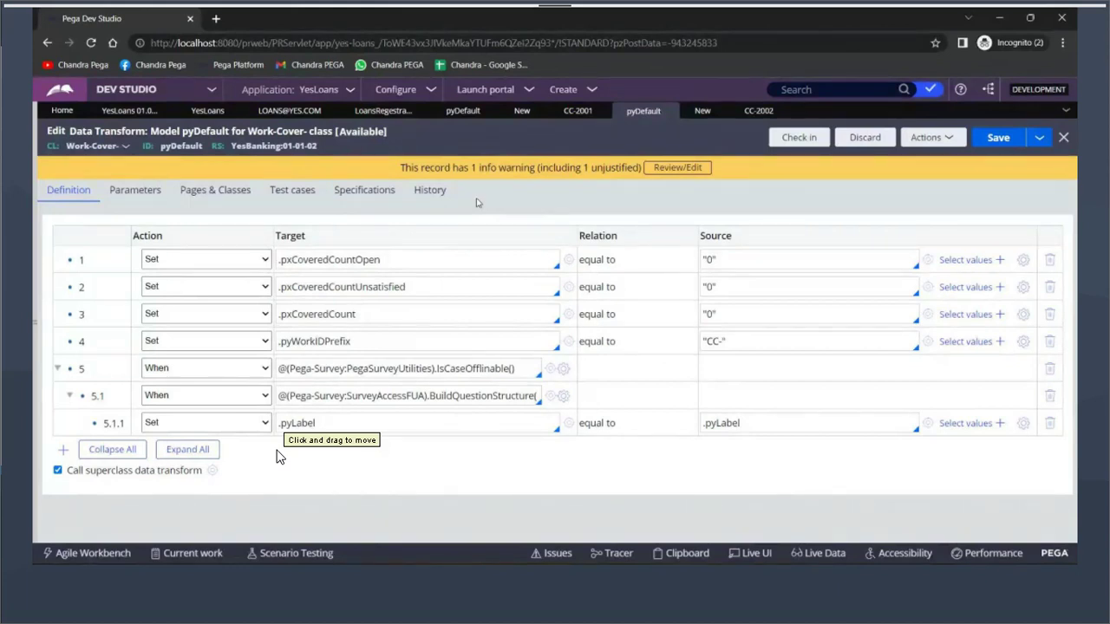
Close all open rule tabs, confirm the alert, and close the leftover pyDefault tab
left_click(1066, 112)
left_click(995, 316)
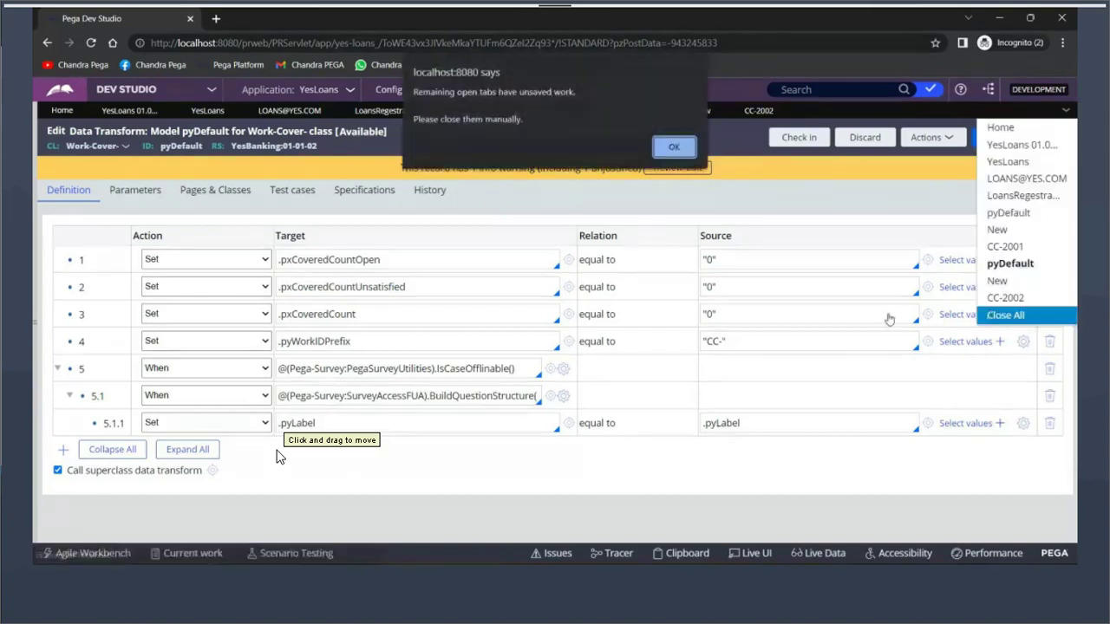
left_click(655, 144)
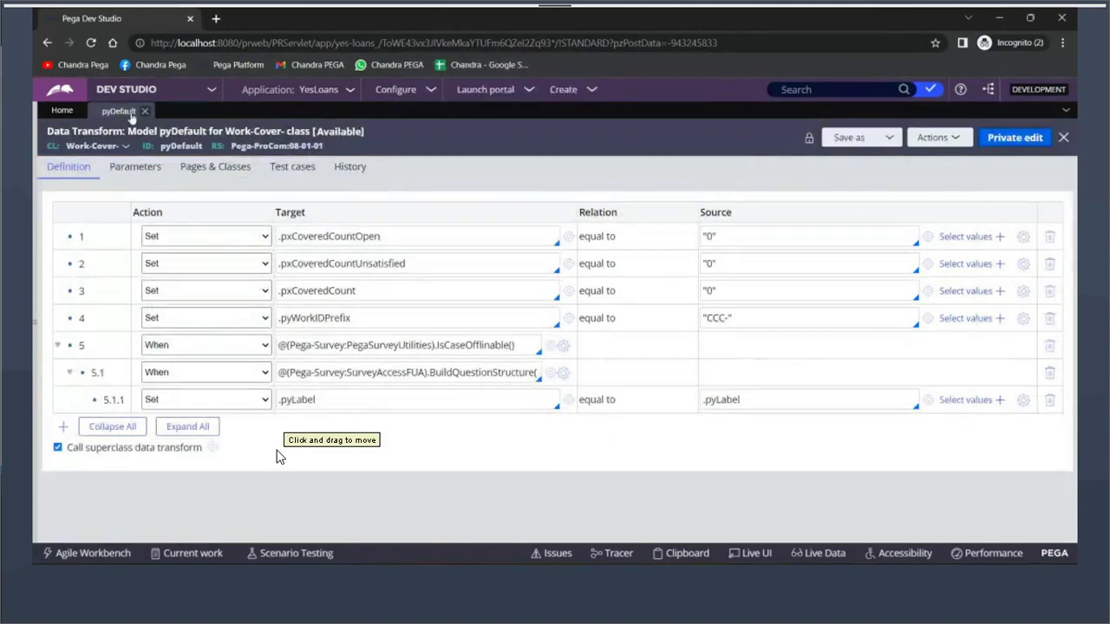
left_click(145, 111)
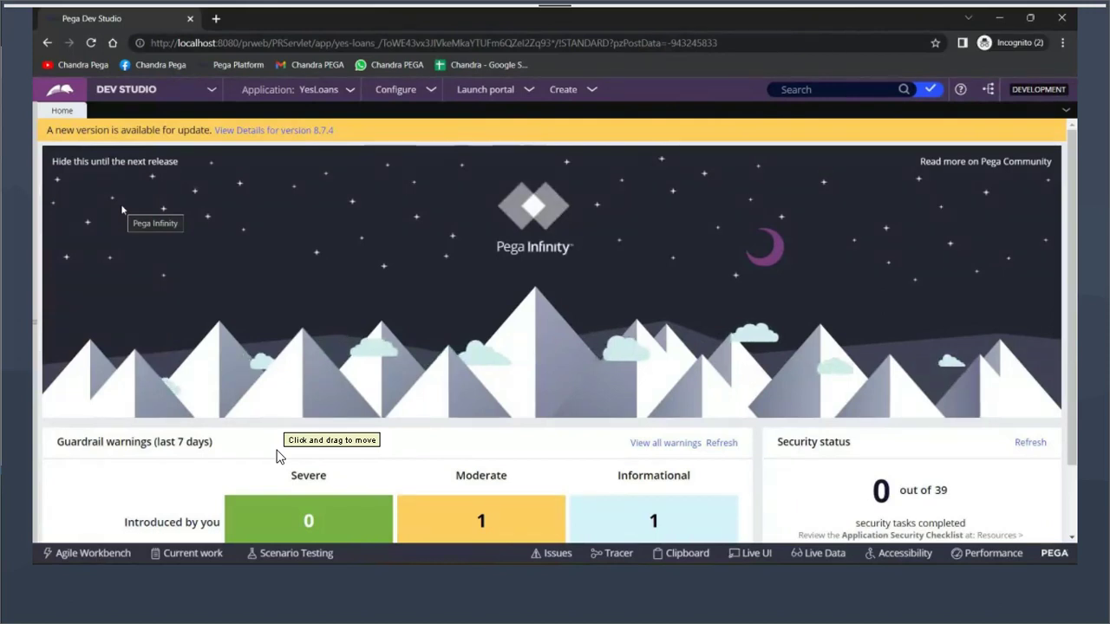
Expand the left navigation to show the App explorer with the LoansRegestration flow
mouse_move(148, 446)
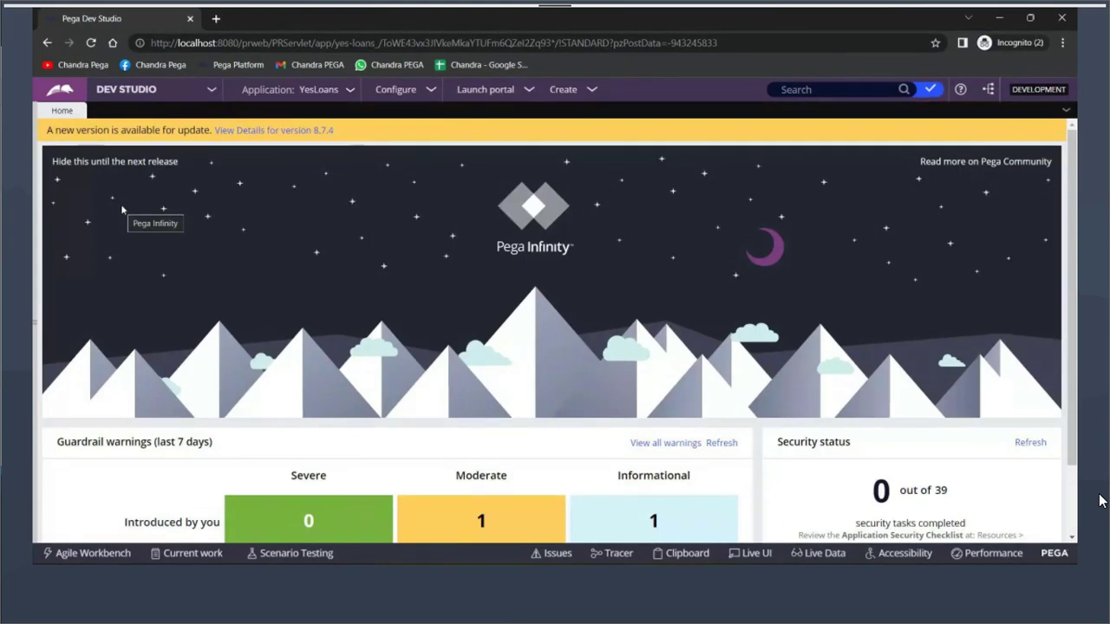
Log off from Dev Studio through the operator menu
mouse_move(35, 287)
left_click(57, 527)
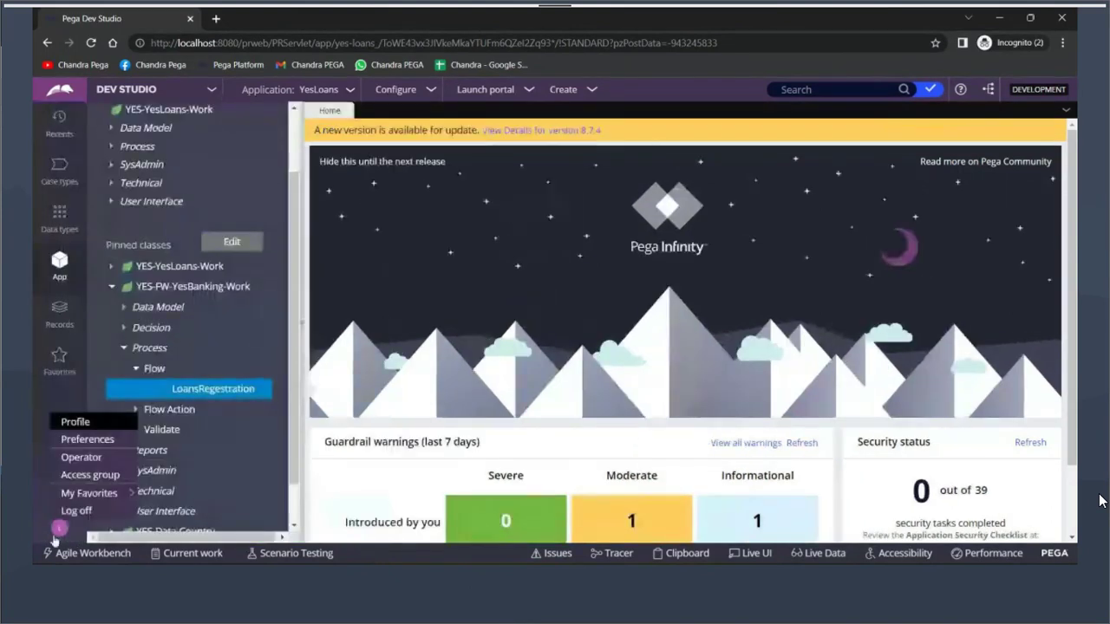
left_click(76, 511)
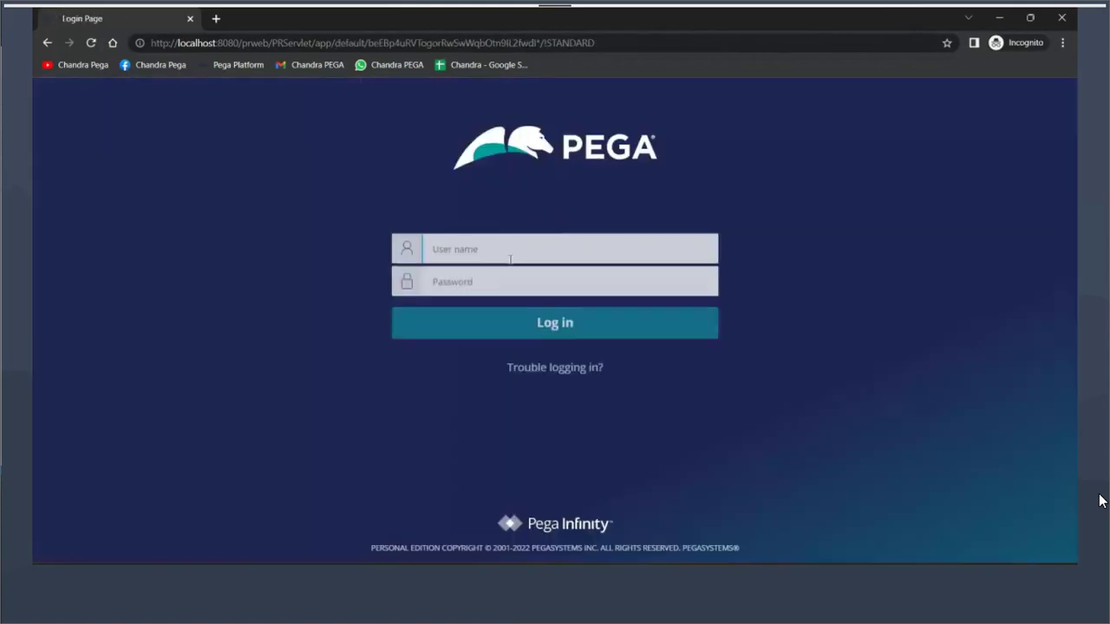
Enter an operator ID and a password on the Pega login page
type("defrdfesrd")
left_click(490, 280)
type("••••••")
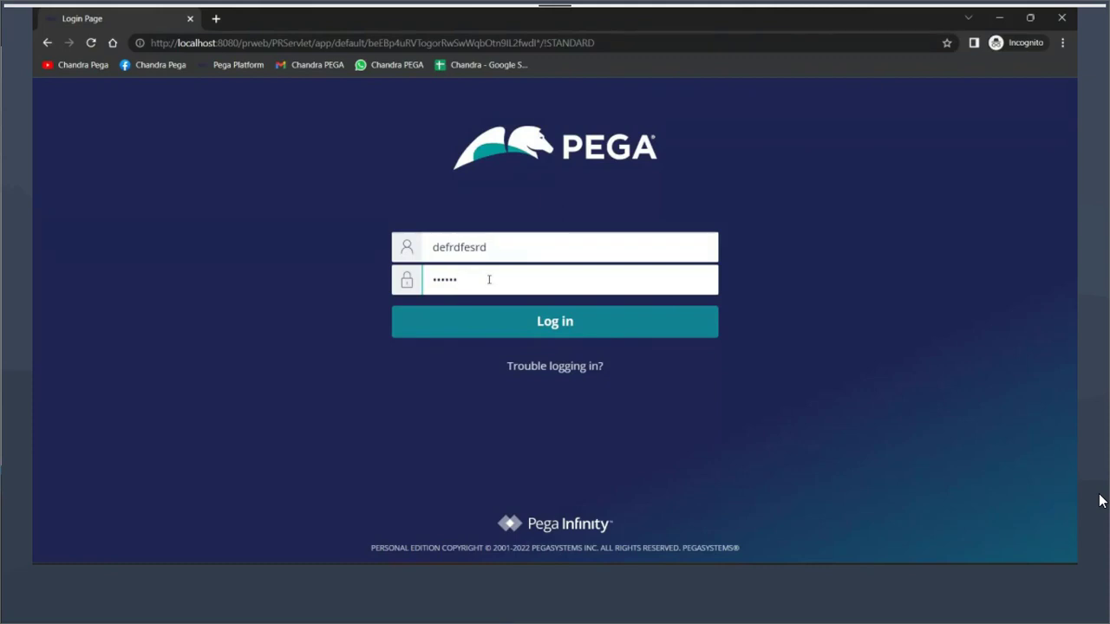
Replace the mistyped username with the loans operator's e-mail, enter the password, and log in
left_click(508, 248)
double_click(511, 250)
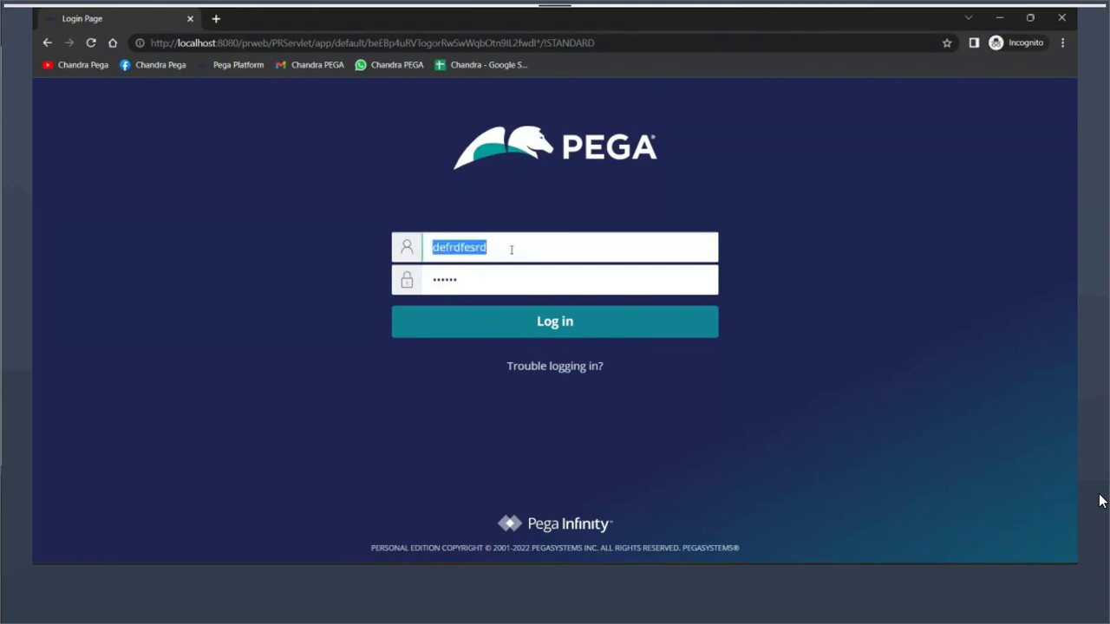
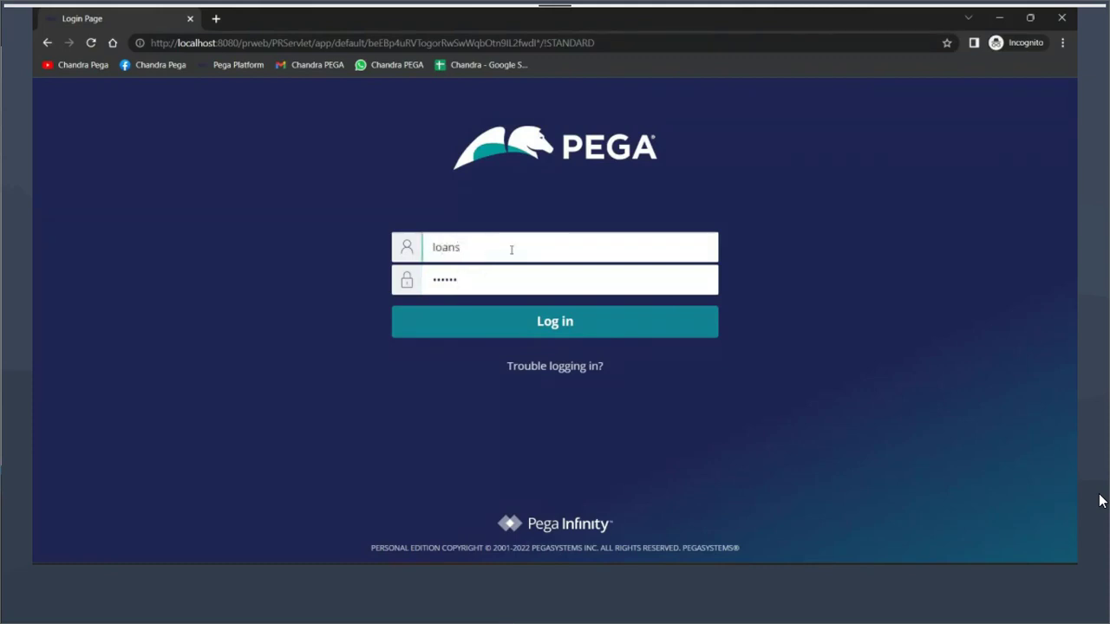
key("Tab")
type("rules")
key("Return")
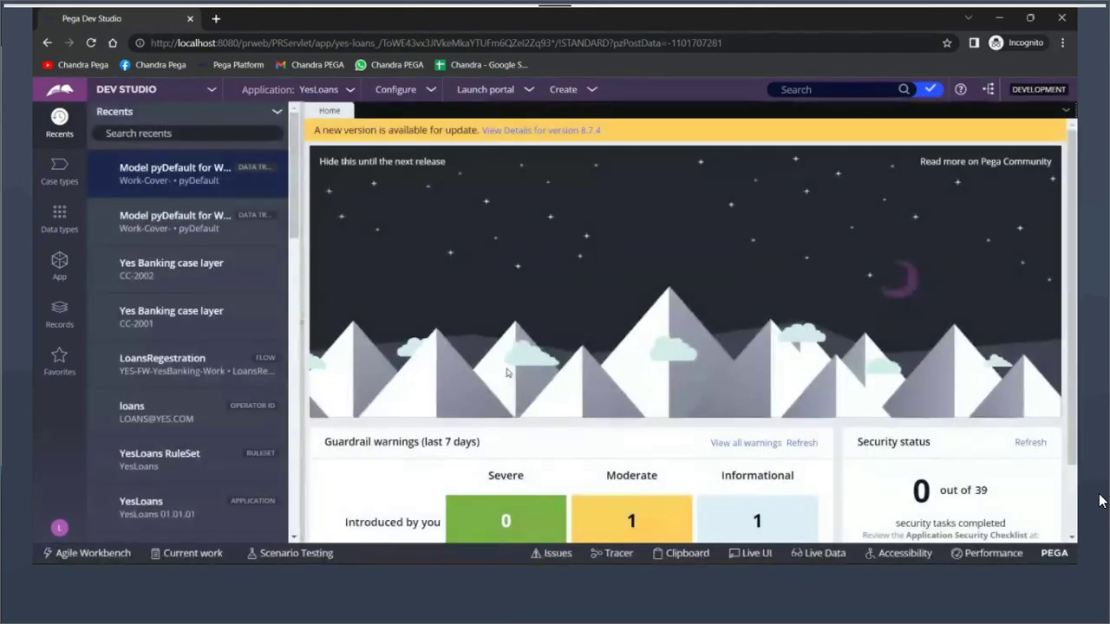
Open the logged-in operator's own record, showing access group YesLoans:Authors
left_click(59, 264)
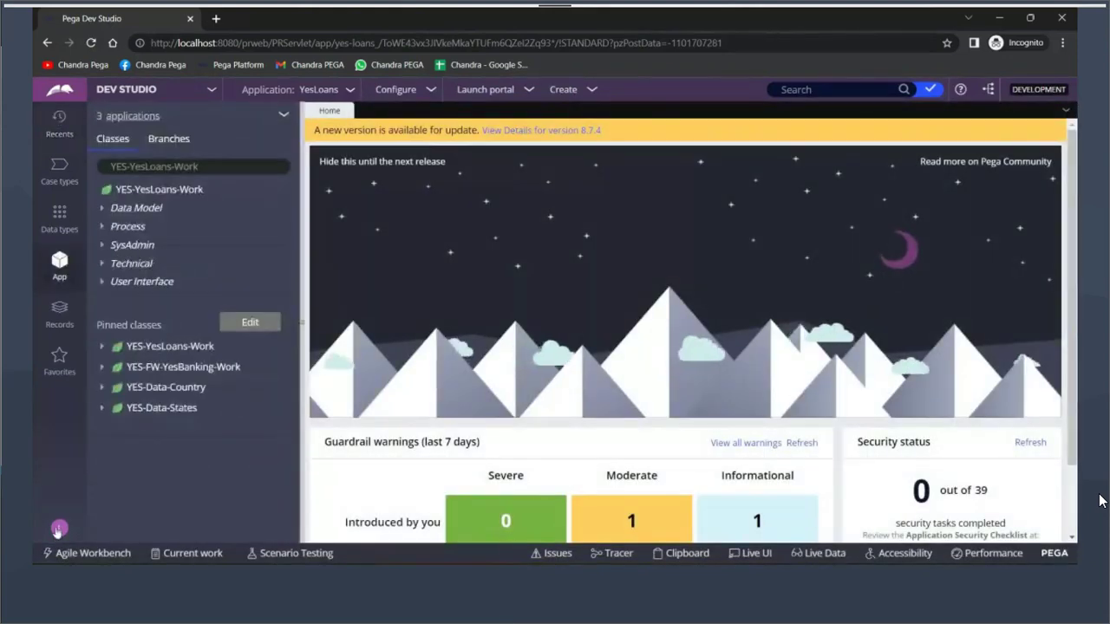
left_click(59, 527)
left_click(80, 456)
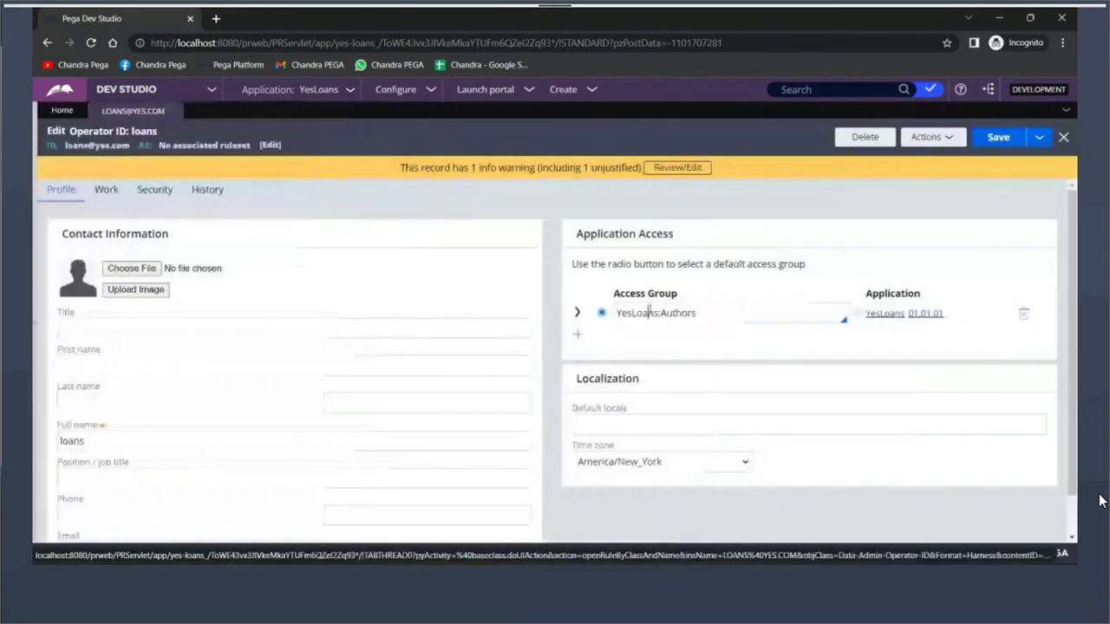
left_click(649, 312)
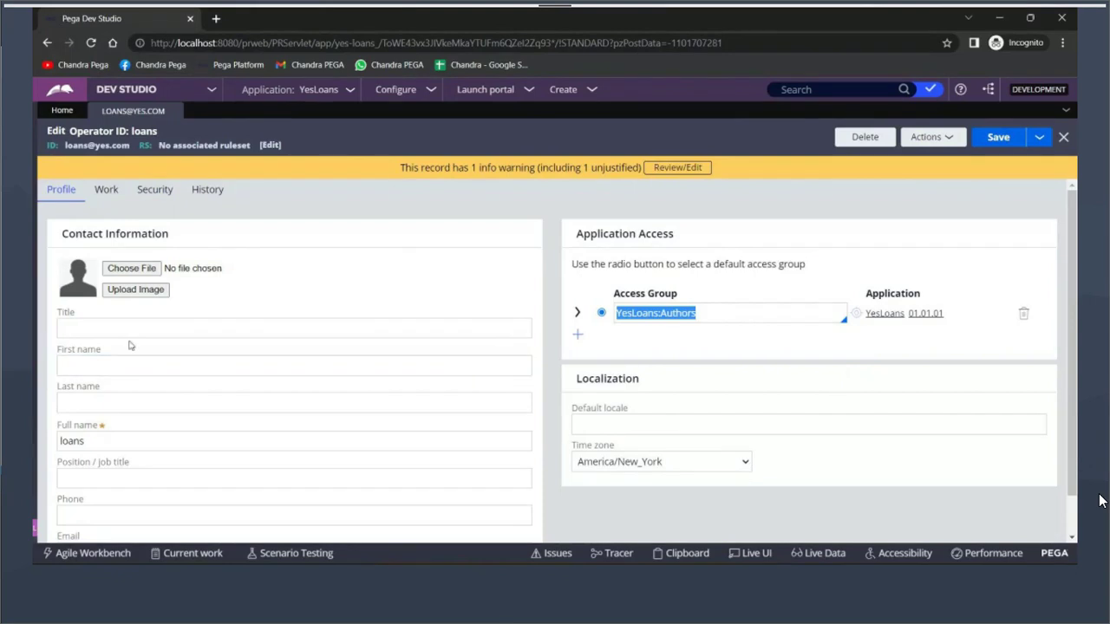
left_click(631, 313)
double_click(631, 313)
left_click_drag(659, 313, 623, 317)
left_click(672, 313)
double_click(672, 313)
left_click(699, 313)
left_click_drag(697, 313, 661, 313)
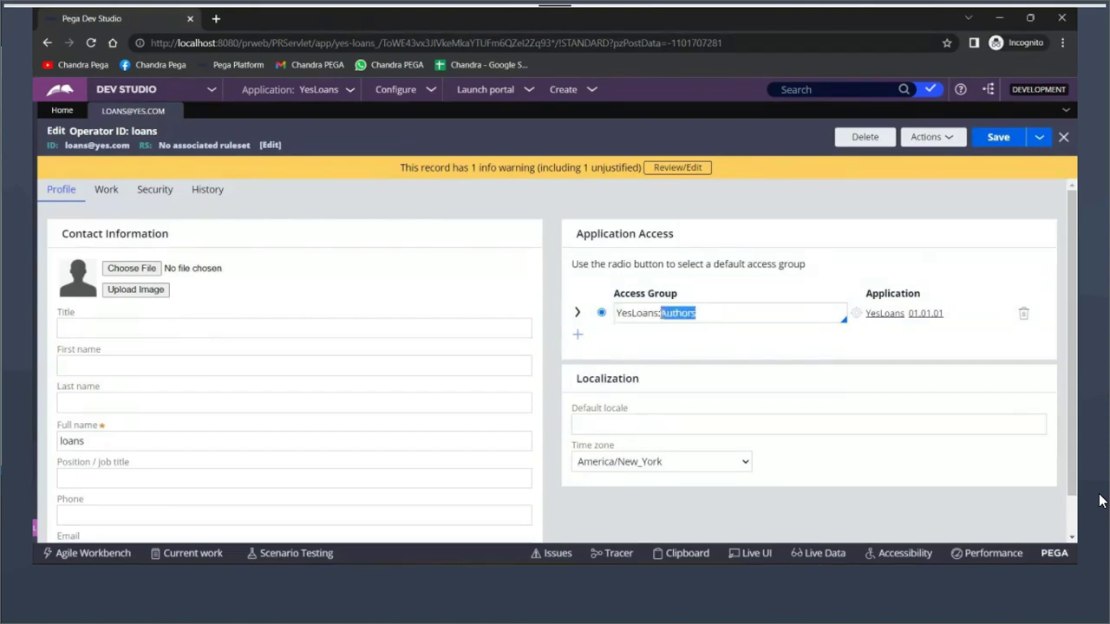
Replace the old Notepad note with author, admin, user and the partial word mana
key("alt+Tab")
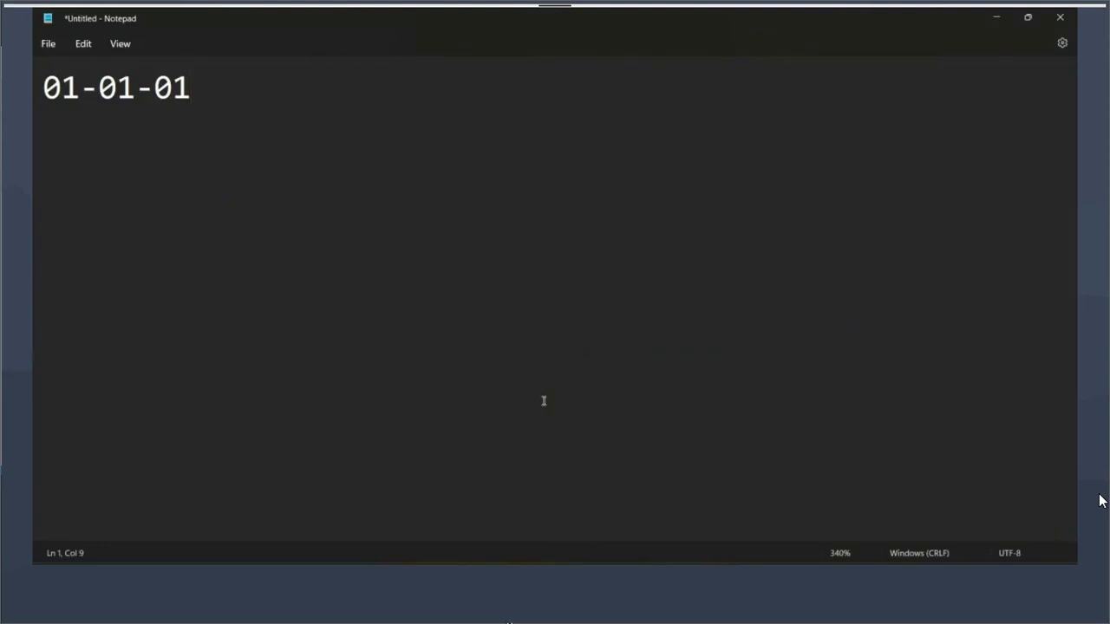
key("ctrl+a")
key("BackSpace")
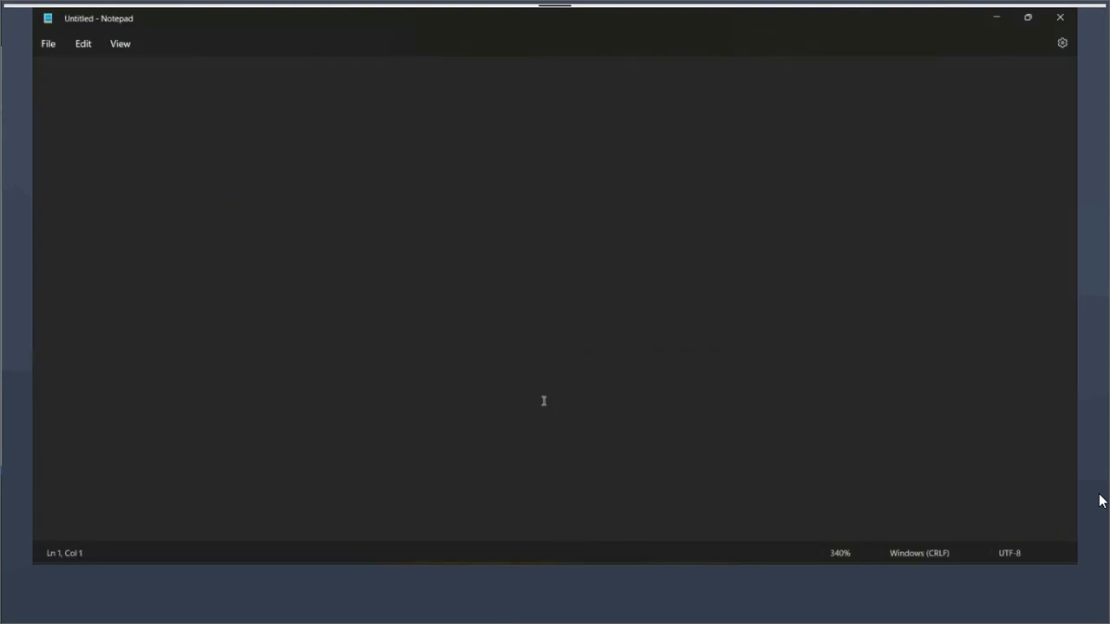
type("author")
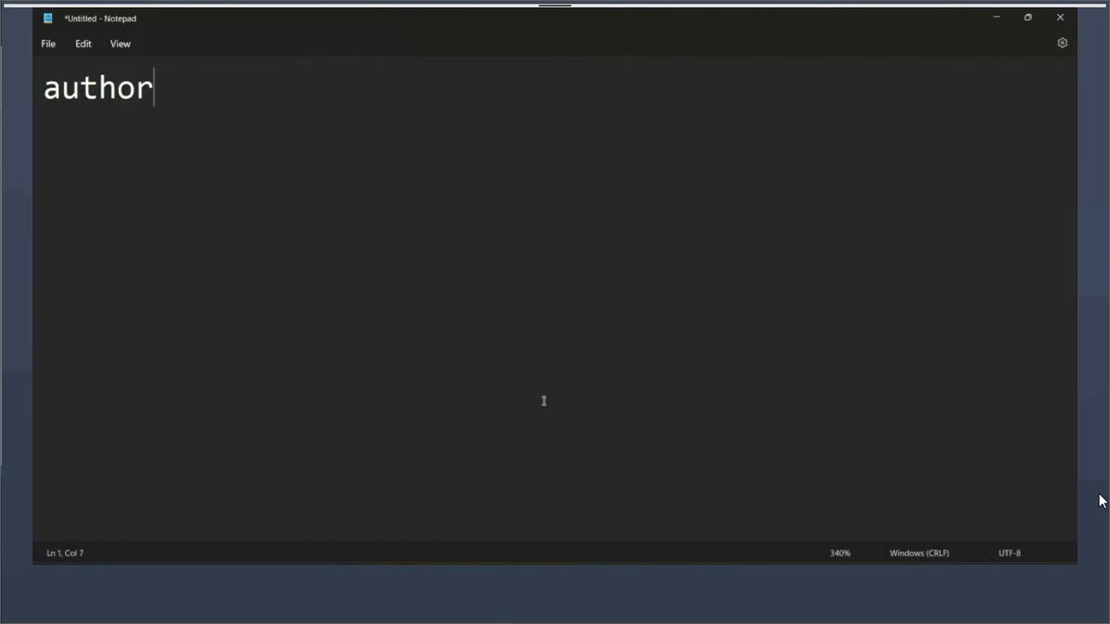
key("Return")
type("dev")
key("Return")
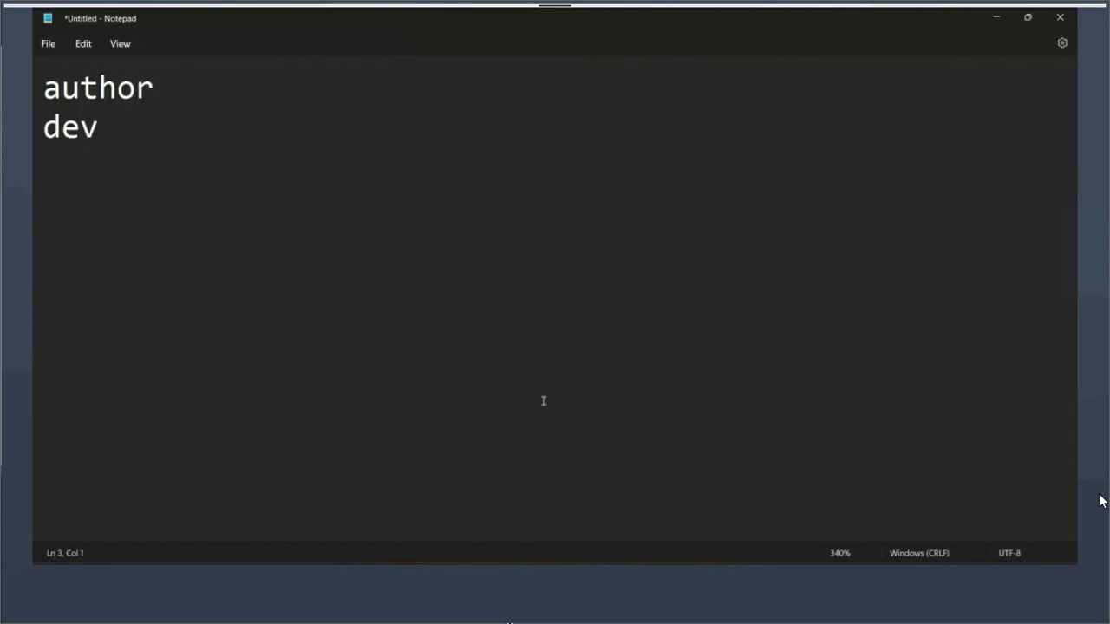
type("user")
key("Return")
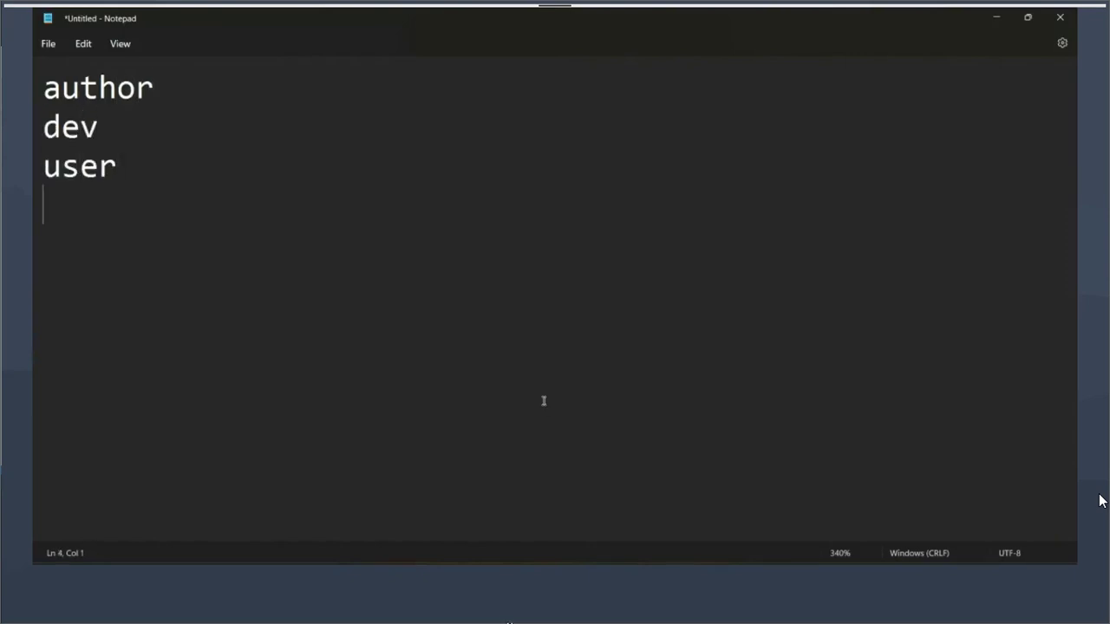
type("mana")
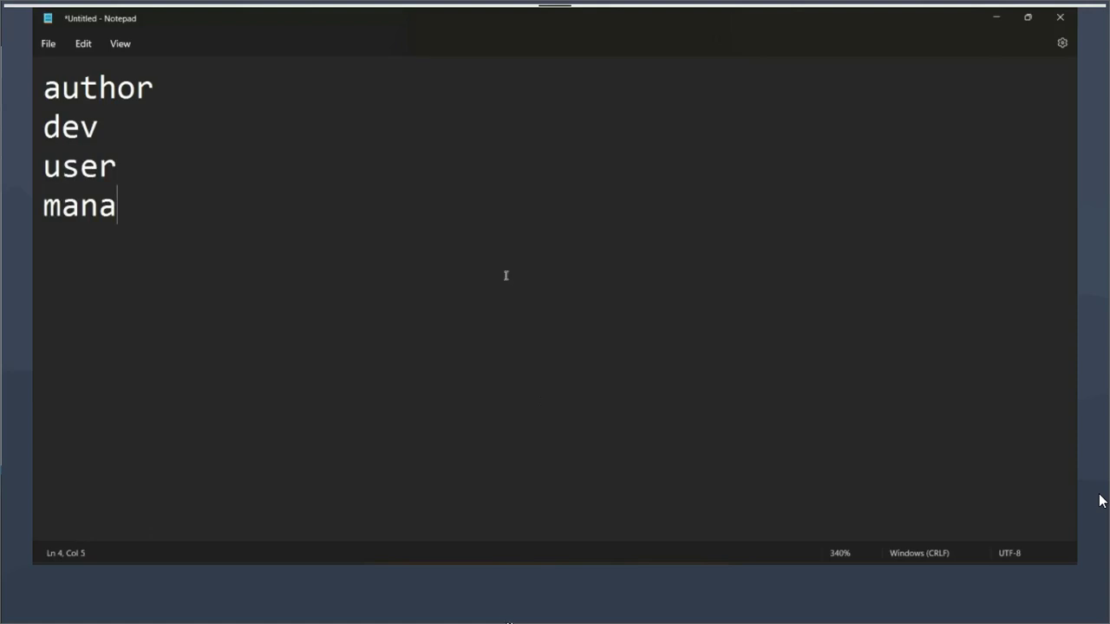
double_click(79, 130)
type("admin")
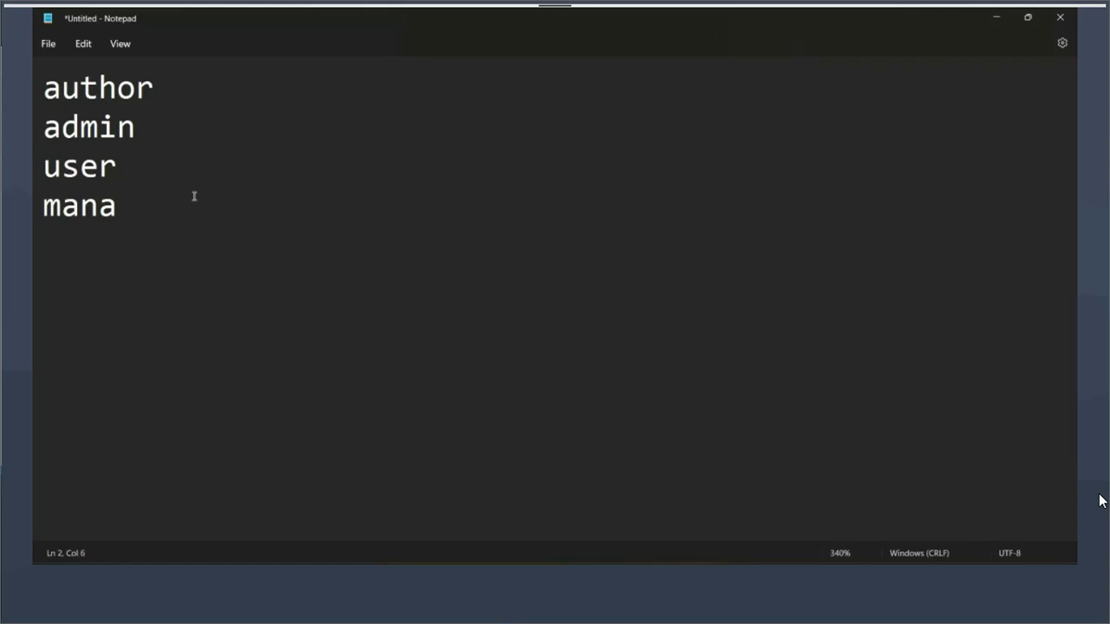
key("alt+Tab")
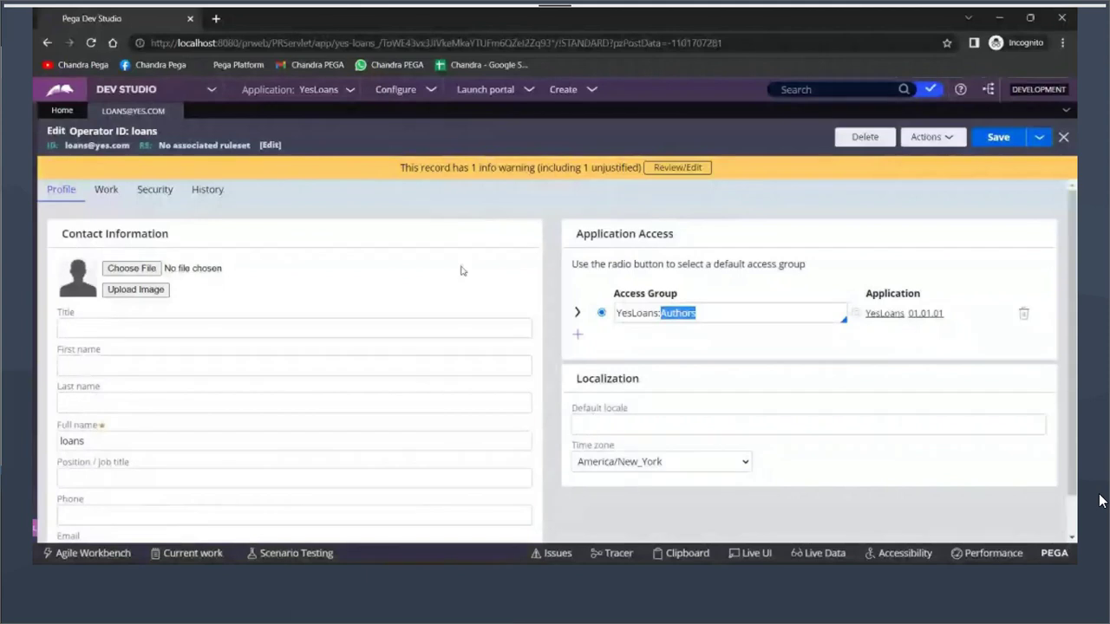
Delete Authors from the access group, leaving 'YesLoans:', and browse suggestions without choosing one
left_click(721, 319)
key("BackSpace")
key("BackSpace")
key("BackSpace")
key("BackSpace")
key("BackSpace")
key("BackSpace")
key("BackSpace")
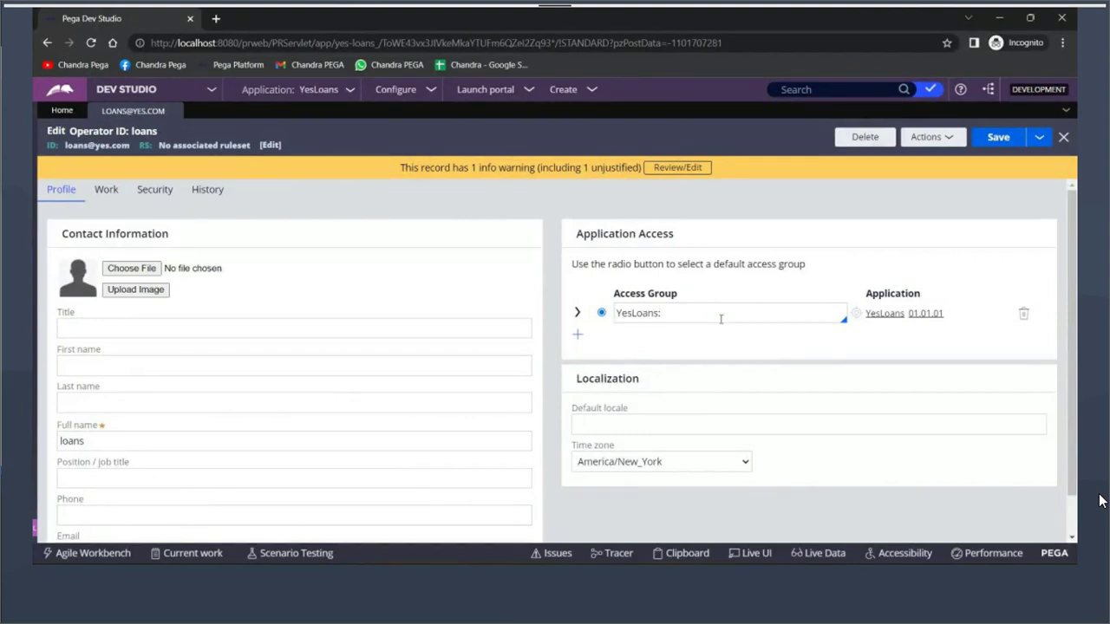
left_click(721, 319)
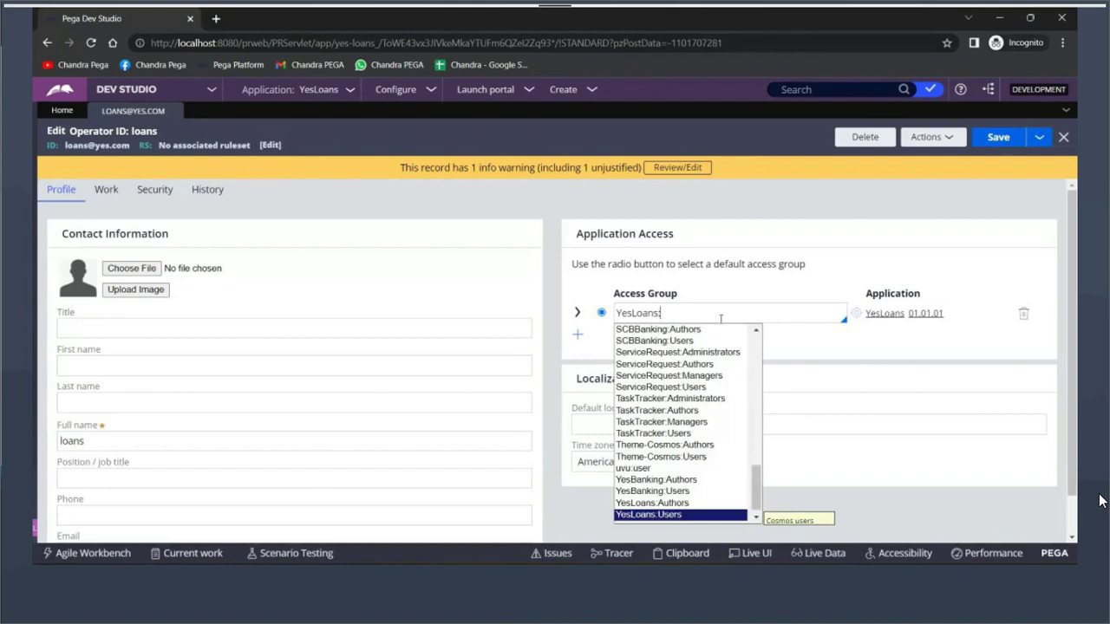
key("Up")
key("Up")
key("Down")
key("Down")
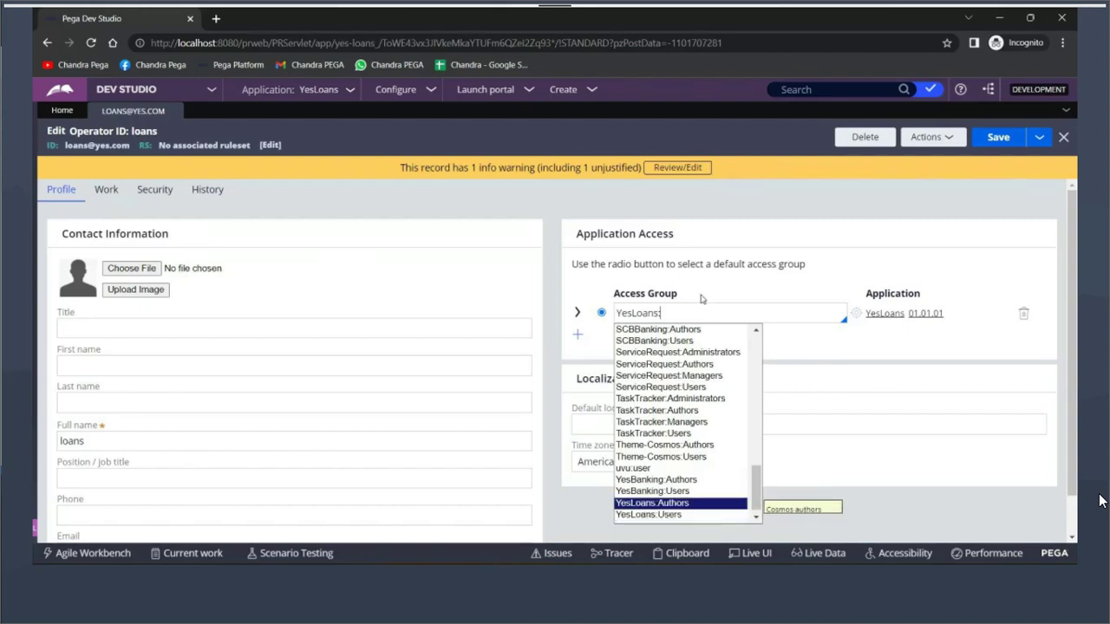
left_click(897, 269)
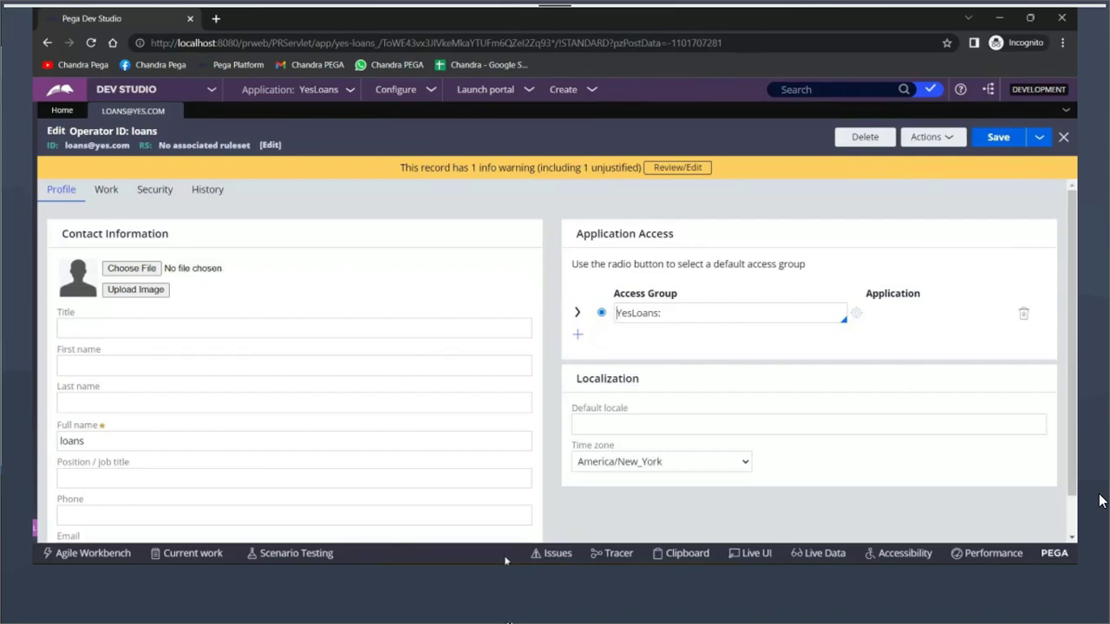
Refresh the operator record to restore YesLoans:Authors, then open that access group rule
left_click(697, 315)
left_click(929, 137)
left_click(891, 159)
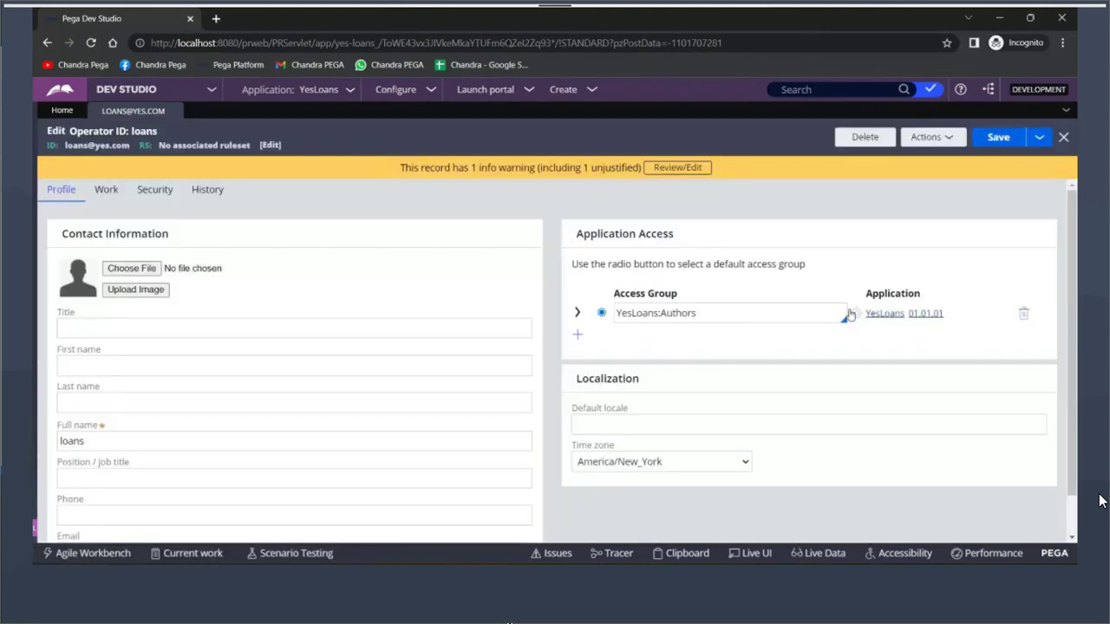
left_click(852, 313)
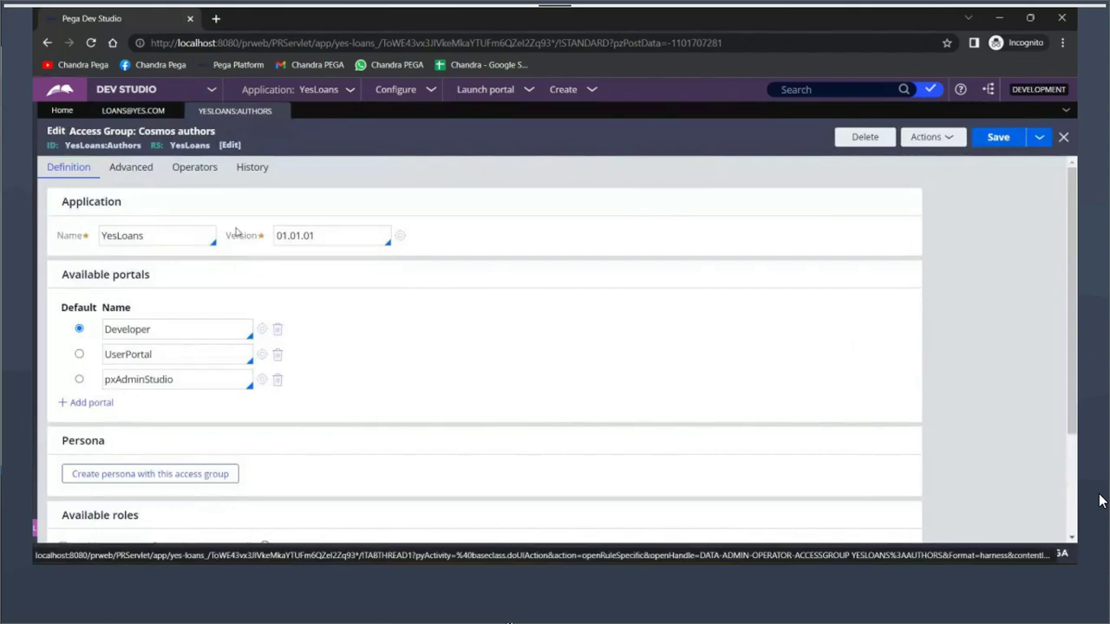
Review the YesLoans application name and Developer default portal, then return to the operator record
double_click(123, 235)
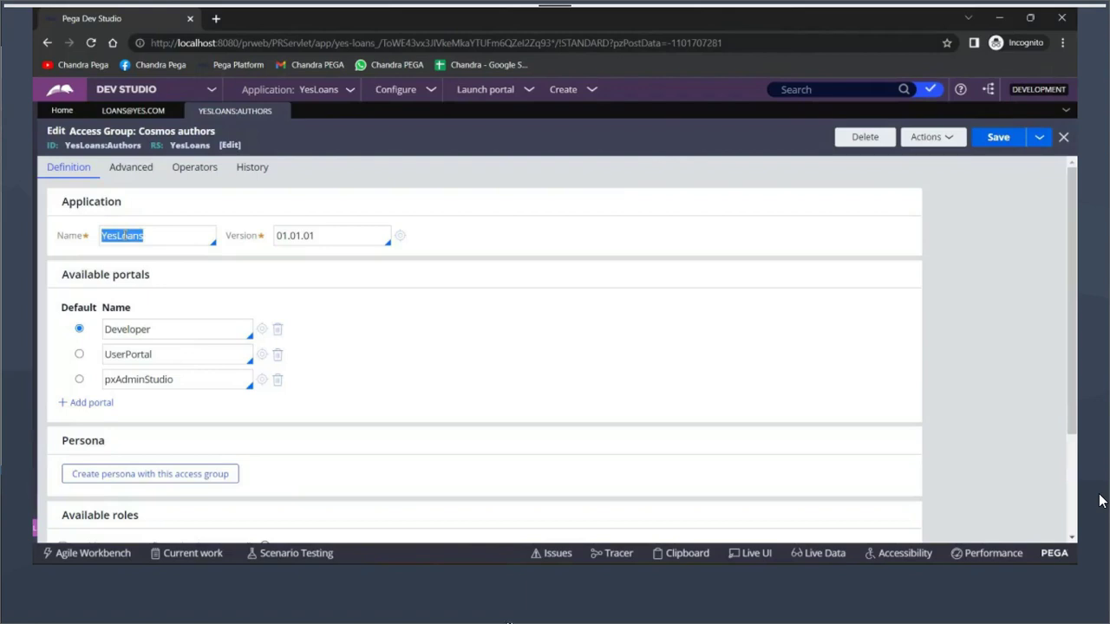
double_click(124, 329)
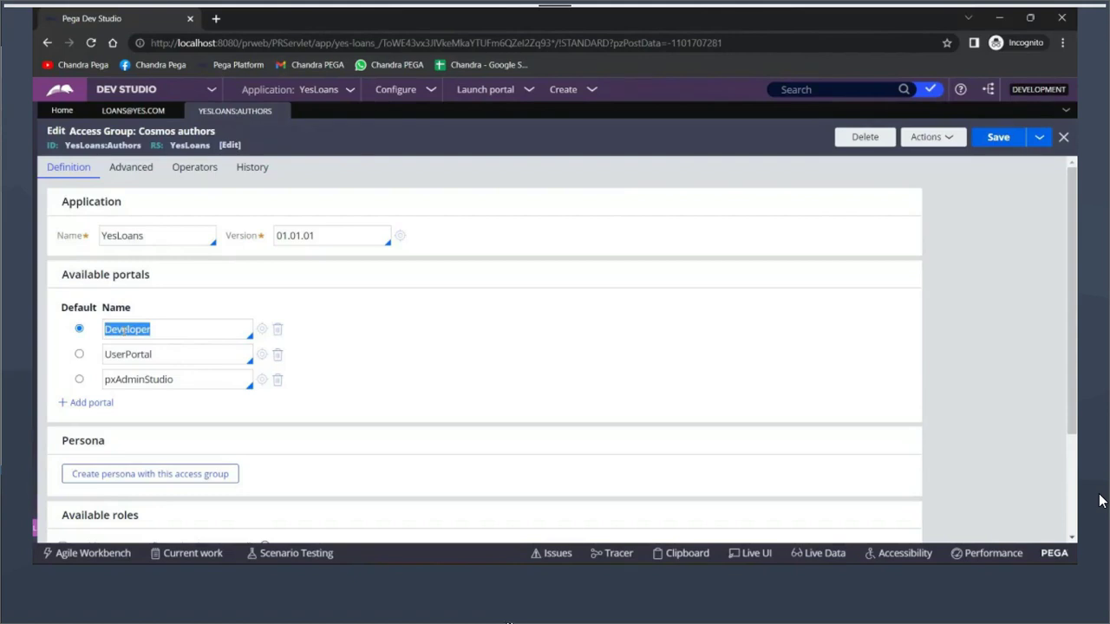
scroll(124, 330, "down", 3)
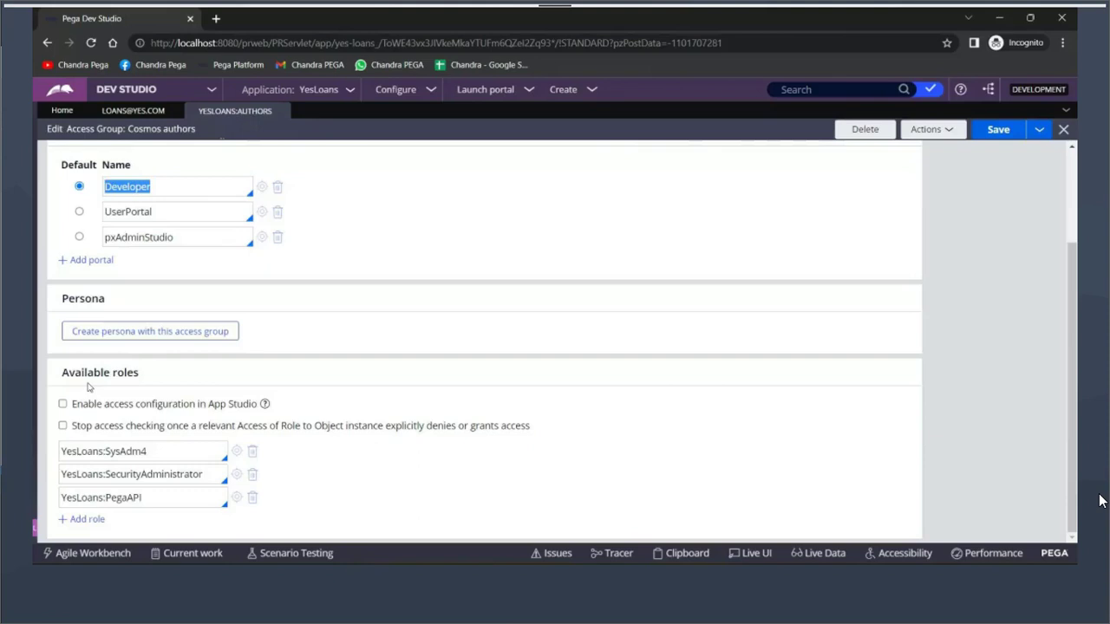
scroll(413, 277, "up", 3)
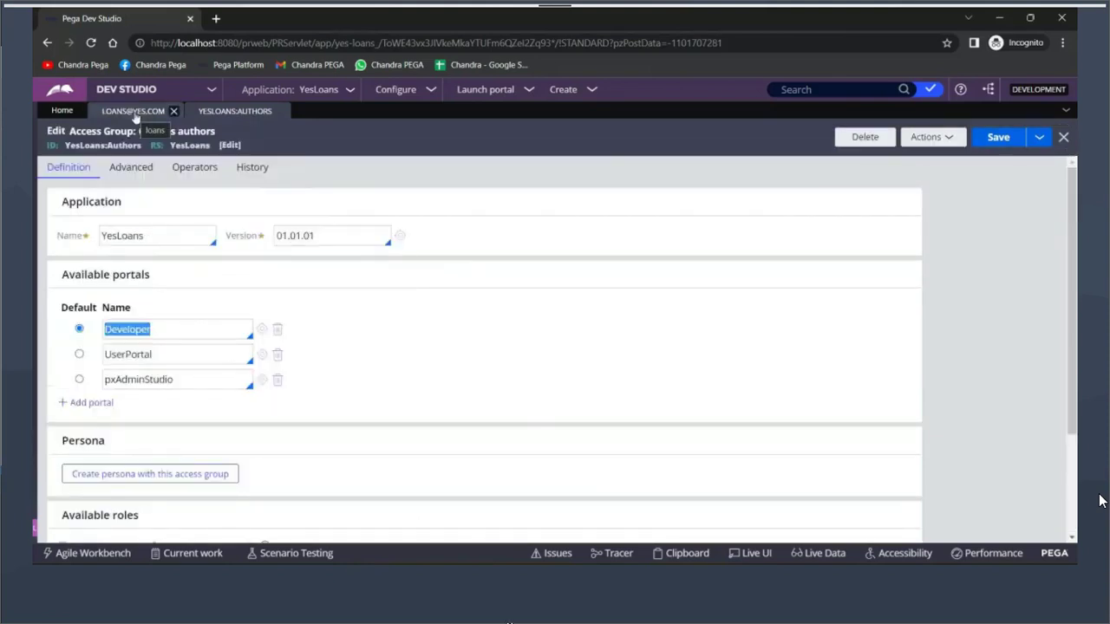
left_click(133, 111)
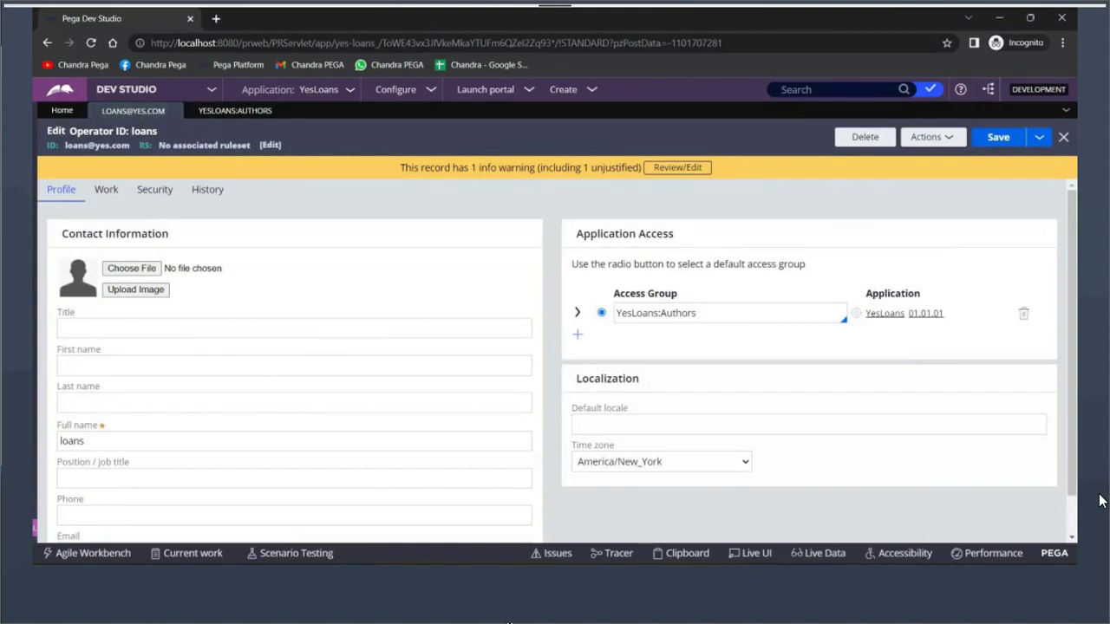
key("alt+Tab")
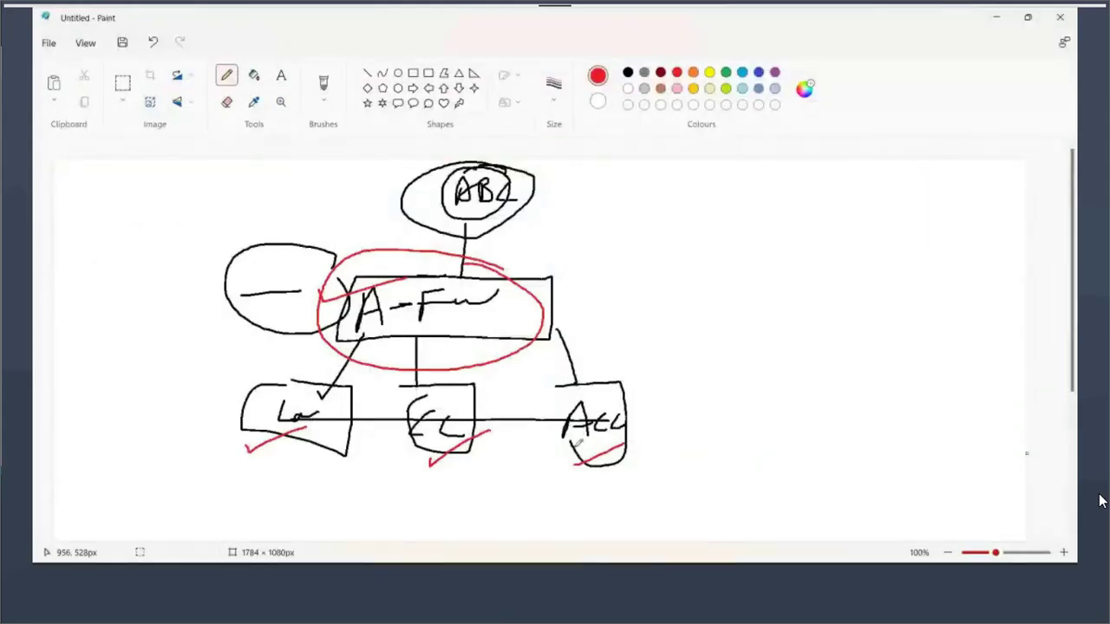
Start a new Paint canvas without saving and sketch a figure linked to a first box
key("ctrl+n")
left_click(570, 321)
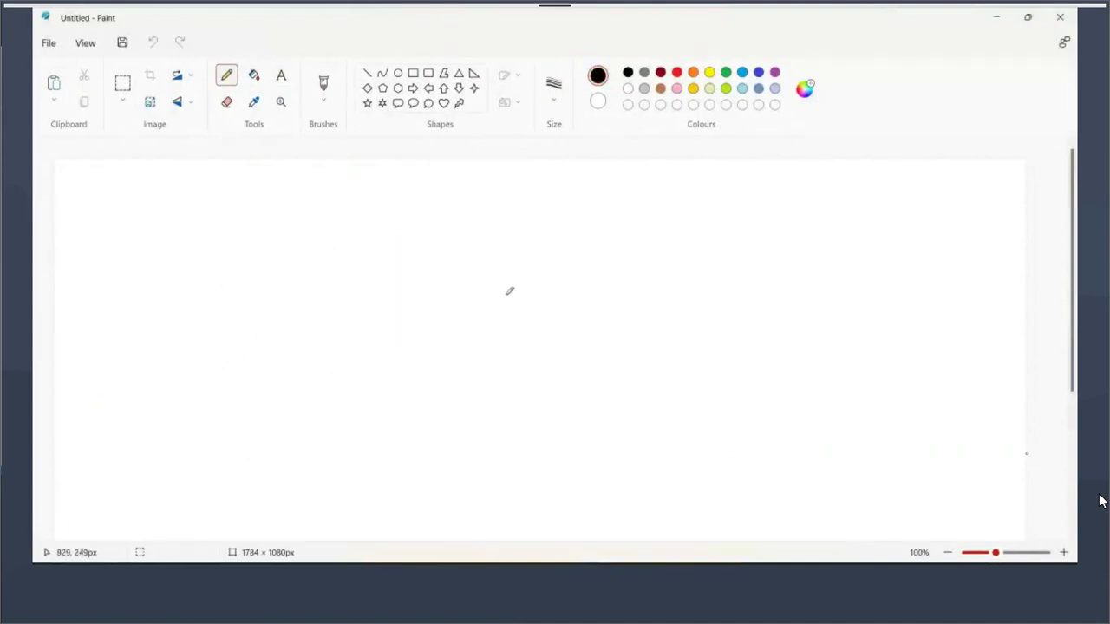
mouse_move(196, 193)
left_mouse_down()
mouse_move(226, 191)
mouse_move(196, 194)
mouse_move(202, 238)
mouse_move(193, 233)
mouse_move(318, 184)
mouse_move(330, 223)
left_mouse_up()
mouse_move(324, 176)
left_mouse_down()
mouse_move(522, 229)
mouse_move(337, 224)
mouse_move(388, 203)
mouse_move(397, 219)
left_mouse_up()
left_click(402, 206)
left_click(402, 214)
Link the figure to a second box and a third box labelled ACC
left_click_drag(211, 224, 399, 291)
mouse_move(396, 265)
left_mouse_down()
mouse_move(396, 304)
mouse_move(412, 266)
mouse_move(488, 266)
mouse_move(390, 308)
left_mouse_up()
mouse_move(414, 282)
left_mouse_down()
mouse_move(424, 299)
mouse_move(459, 300)
left_mouse_up()
mouse_move(182, 231)
left_mouse_down()
mouse_move(347, 340)
mouse_move(349, 371)
mouse_move(366, 378)
mouse_move(379, 349)
mouse_move(391, 370)
left_mouse_up()
left_click_drag(356, 358, 397, 357)
left_click_drag(405, 350, 423, 368)
left_click_drag(429, 350, 466, 372)
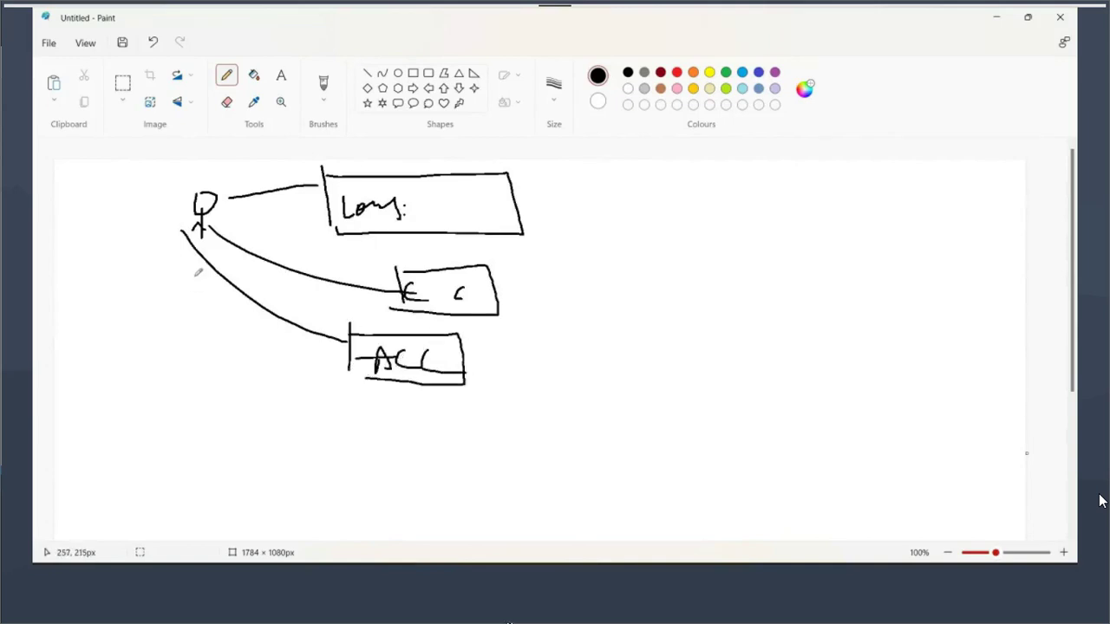
Add a fourth linked box at the bottom labelled 'Sal:'
mouse_move(200, 227)
left_mouse_down()
mouse_move(393, 425)
mouse_move(392, 440)
left_mouse_up()
mouse_move(390, 407)
left_mouse_down()
mouse_move(512, 404)
mouse_move(384, 456)
mouse_move(392, 423)
mouse_move(435, 444)
left_mouse_up()
left_click(440, 434)
left_click(440, 444)
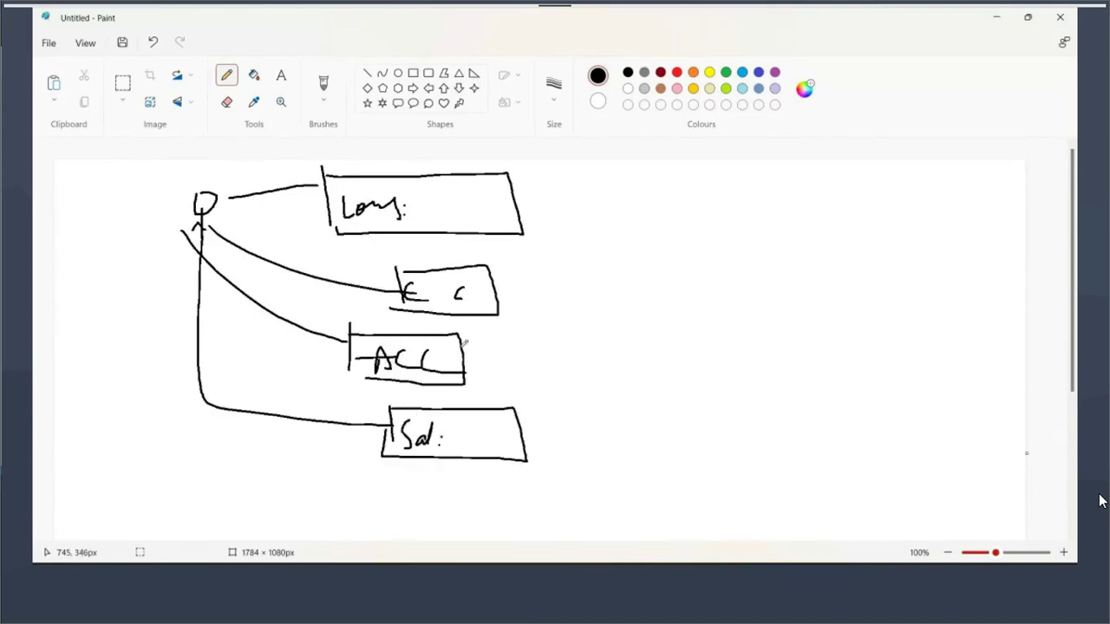
Tick the first box, circle the stick figure, write Any, and add an A to the second box
mouse_move(425, 208)
left_mouse_down()
mouse_move(437, 213)
mouse_move(497, 178)
left_mouse_up()
left_click_drag(205, 177, 208, 201)
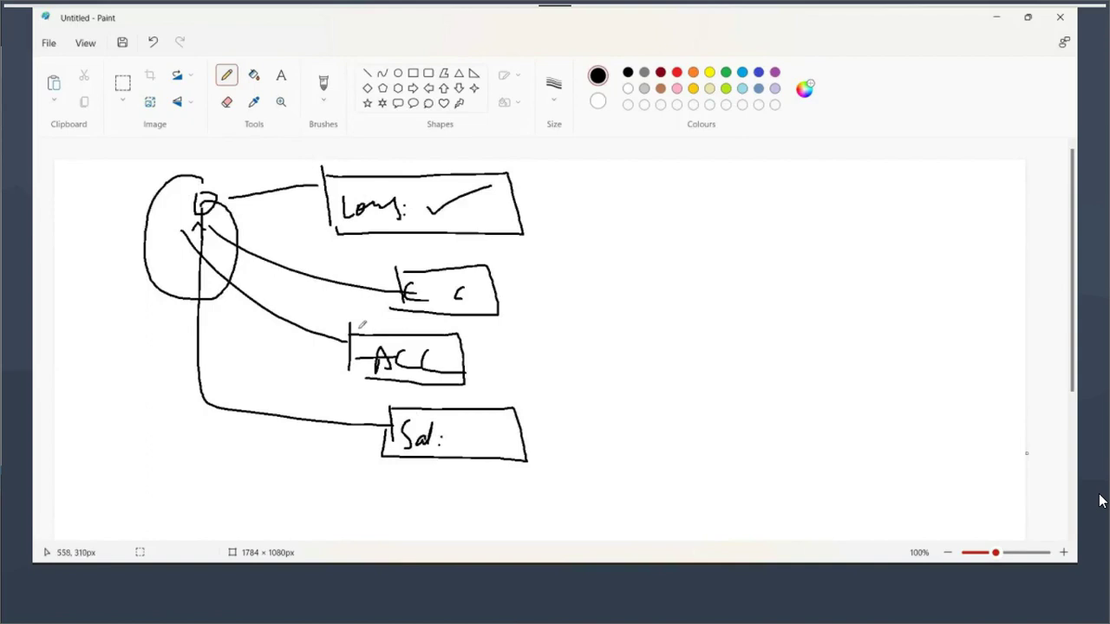
mouse_move(431, 205)
left_mouse_down()
mouse_move(441, 217)
mouse_move(458, 208)
mouse_move(473, 228)
left_mouse_up()
left_click(483, 302)
mouse_move(493, 306)
left_mouse_down()
mouse_move(501, 278)
mouse_move(503, 309)
left_mouse_up()
Annotate the ACC box and write Adm in the bottom box, circling it
left_click(444, 355)
left_click(440, 379)
left_click_drag(465, 365, 475, 366)
mouse_move(461, 435)
left_mouse_down()
mouse_move(482, 449)
mouse_move(501, 418)
mouse_move(490, 440)
mouse_move(560, 440)
left_mouse_up()
left_click(527, 406)
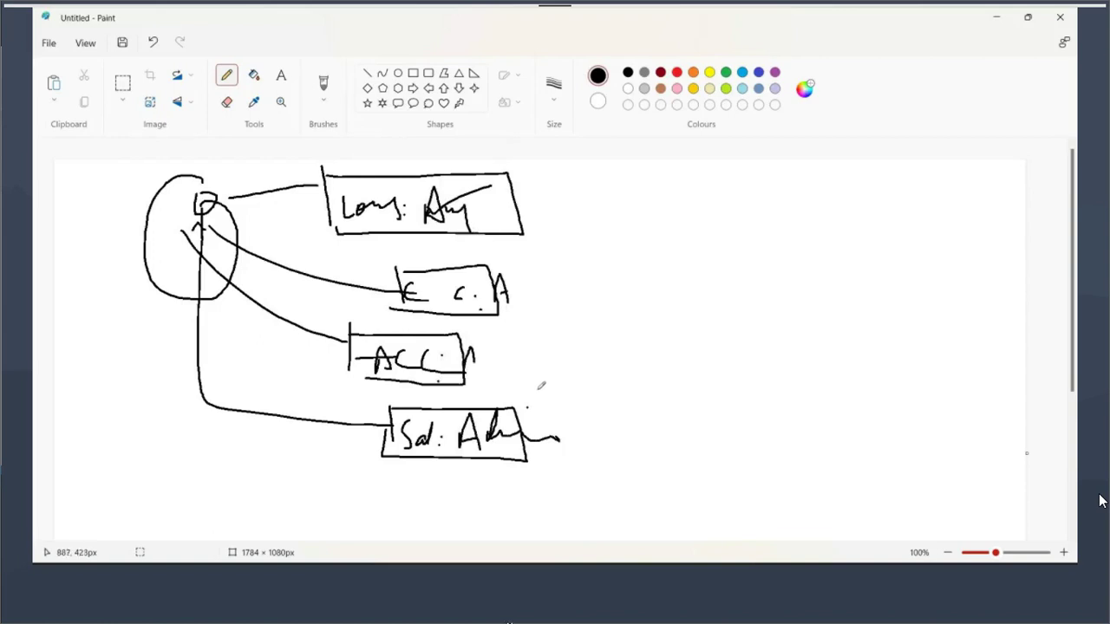
mouse_move(536, 391)
left_mouse_down()
mouse_move(451, 438)
mouse_move(536, 449)
mouse_move(553, 397)
left_mouse_up()
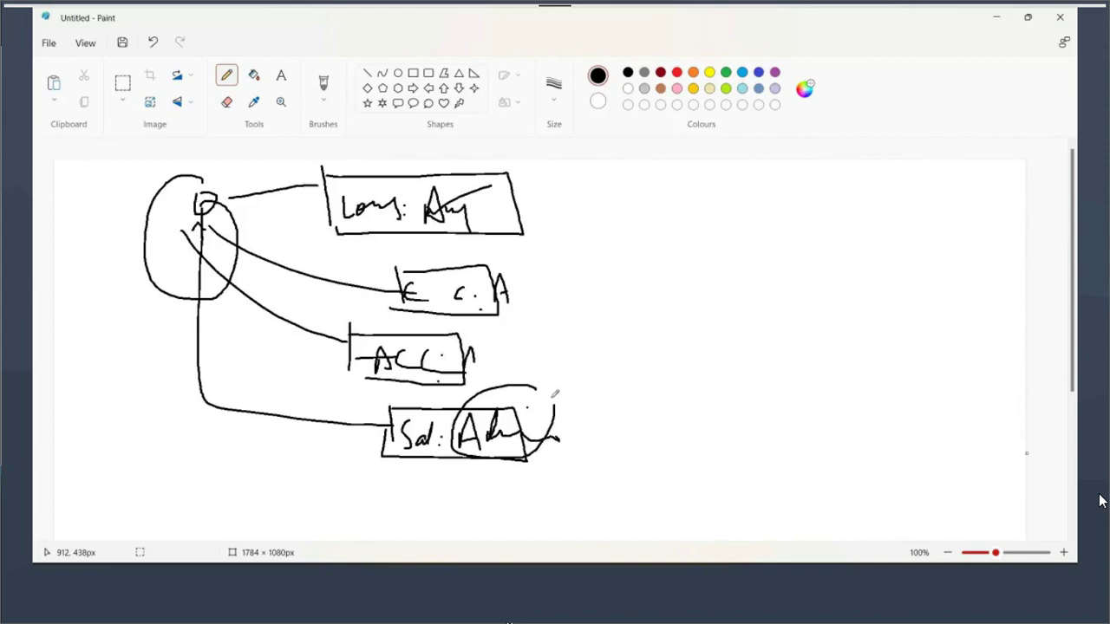
Recheck the YesLoans application name in the authors access group, then circle the Sal label
key("alt+Tab")
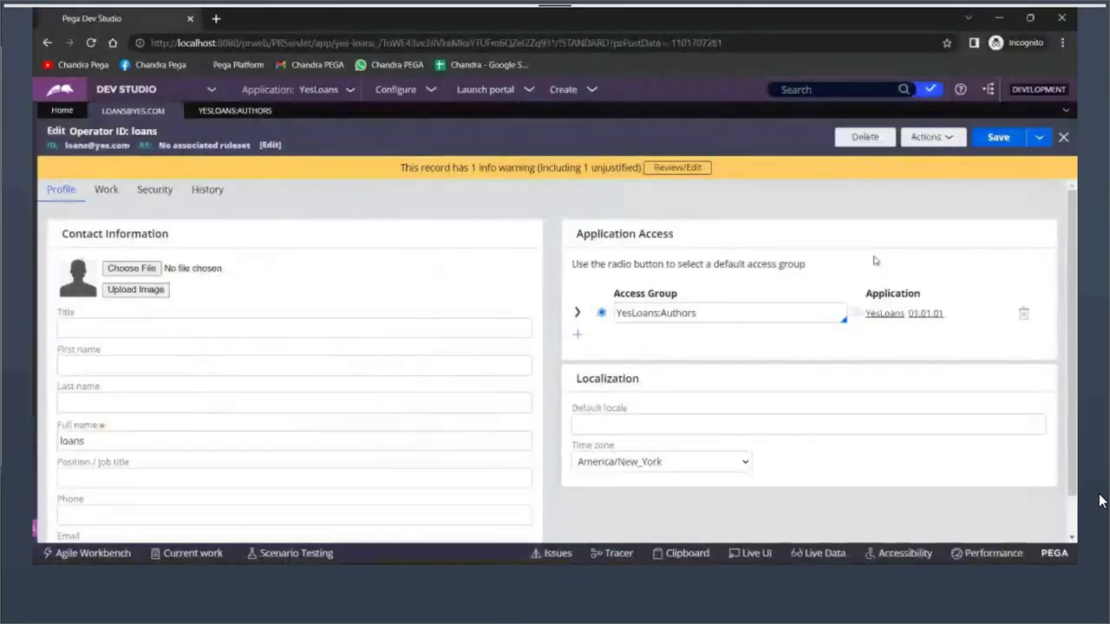
left_click(863, 314)
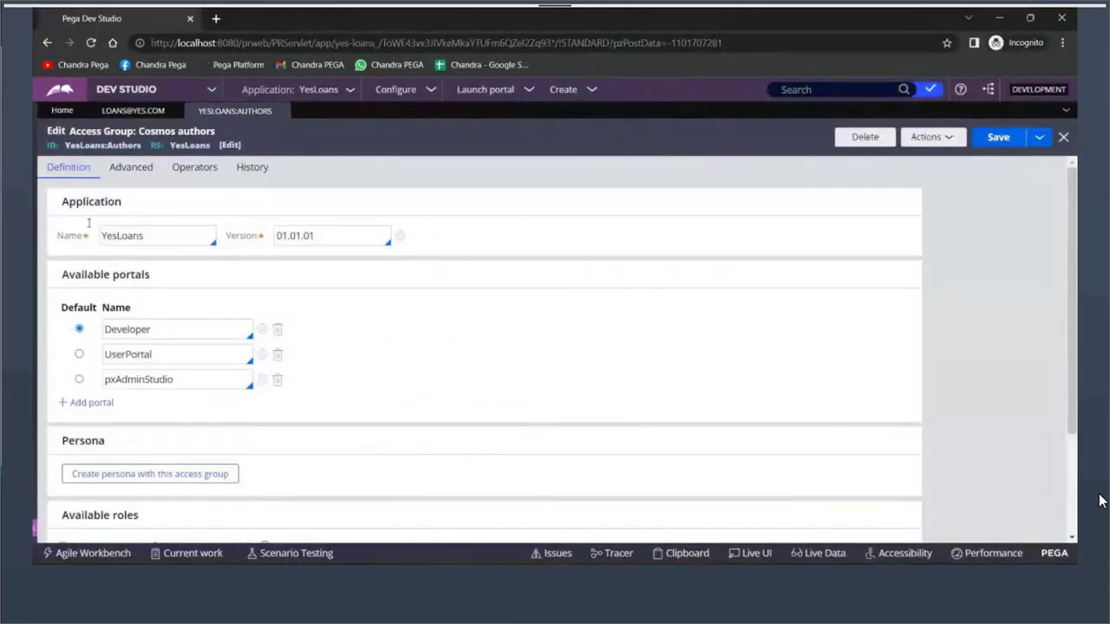
double_click(114, 235)
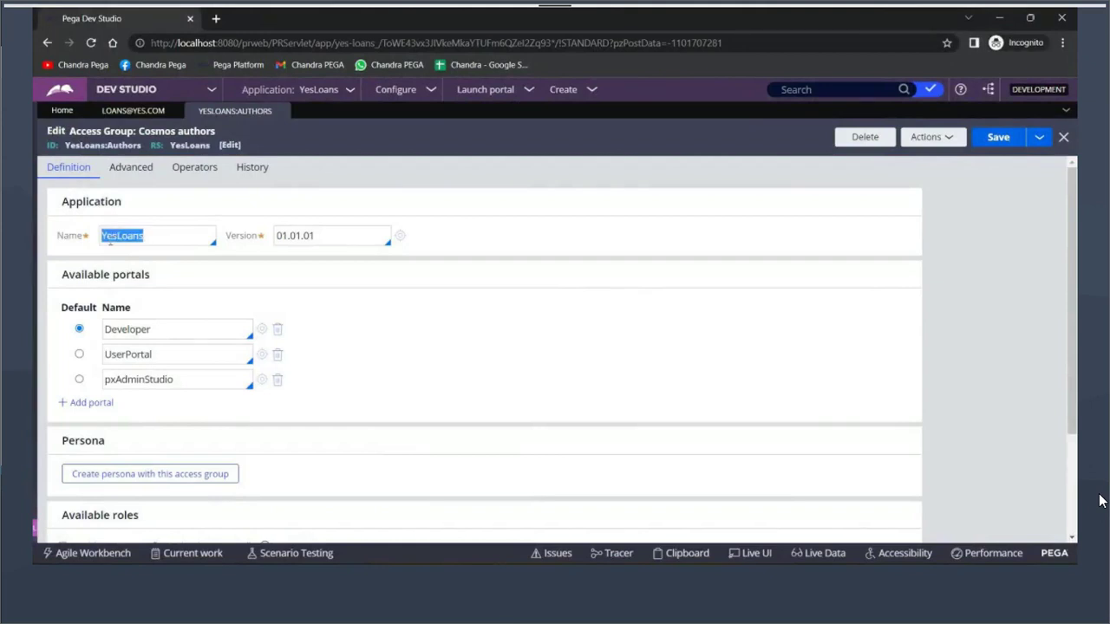
key("alt+Tab")
mouse_move(428, 404)
left_mouse_down()
mouse_move(391, 460)
mouse_move(444, 403)
left_mouse_up()
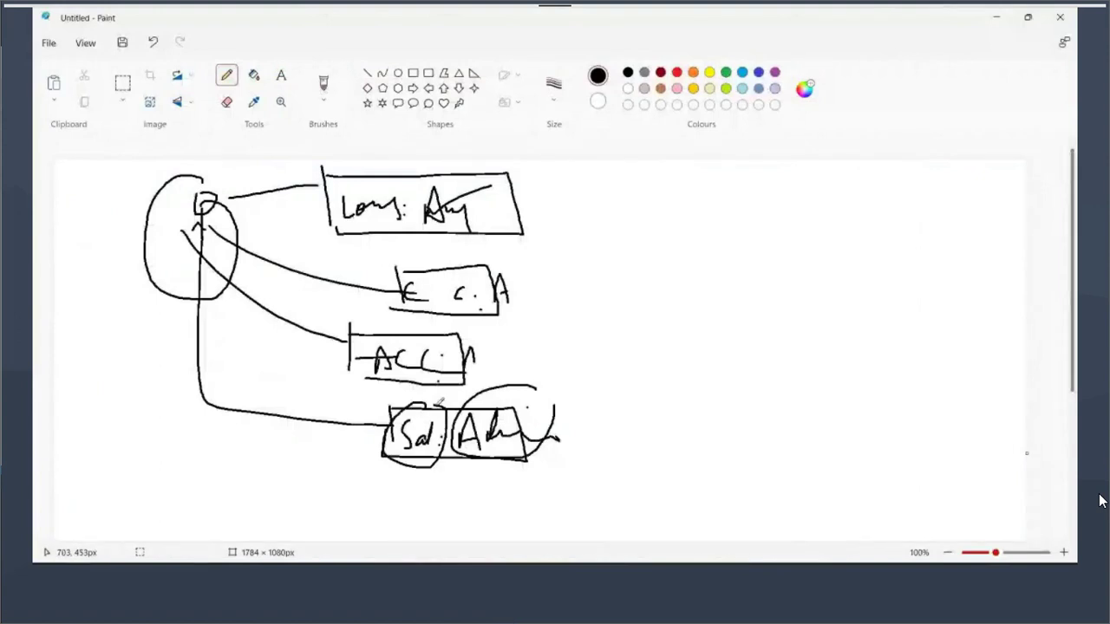
Check the loans operator record in Dev Studio, then return to the Paint sketch
key("alt+Tab")
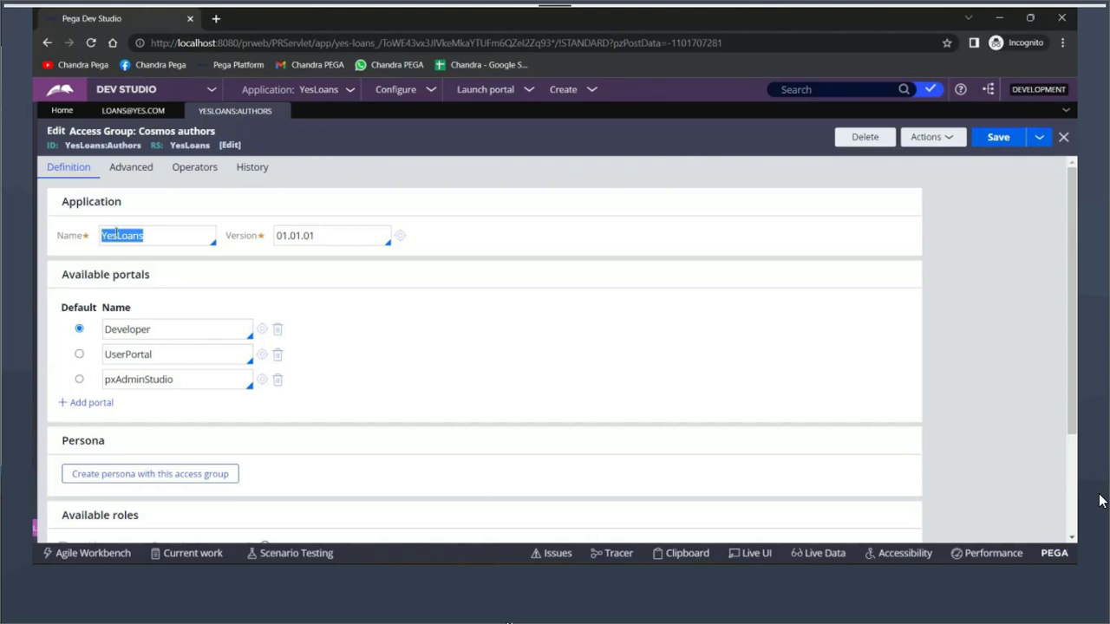
left_click(142, 113)
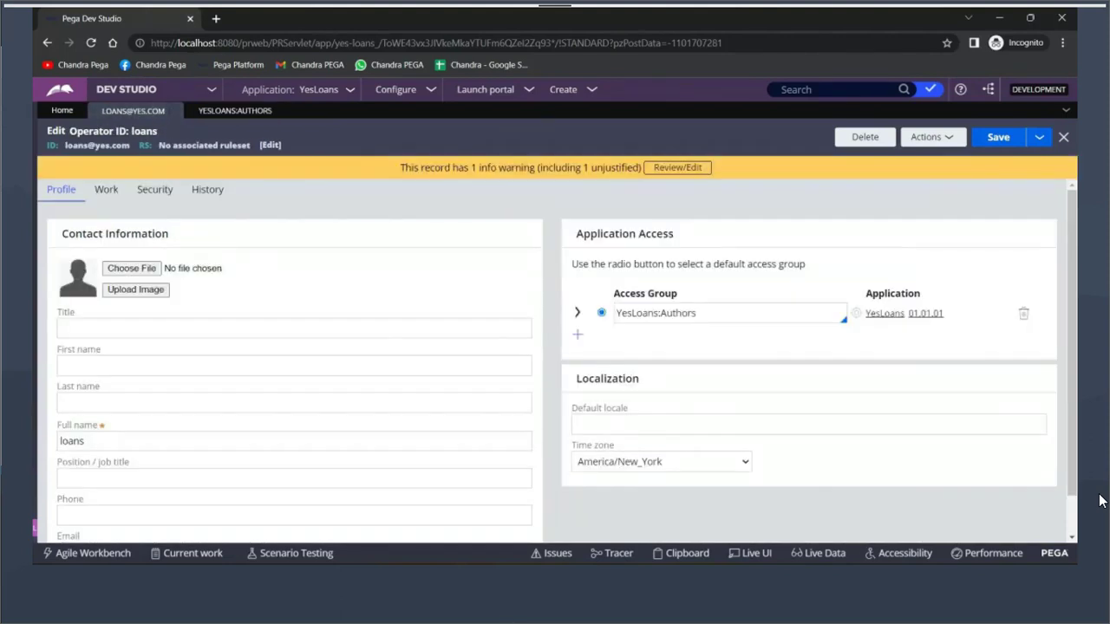
key("alt+Tab")
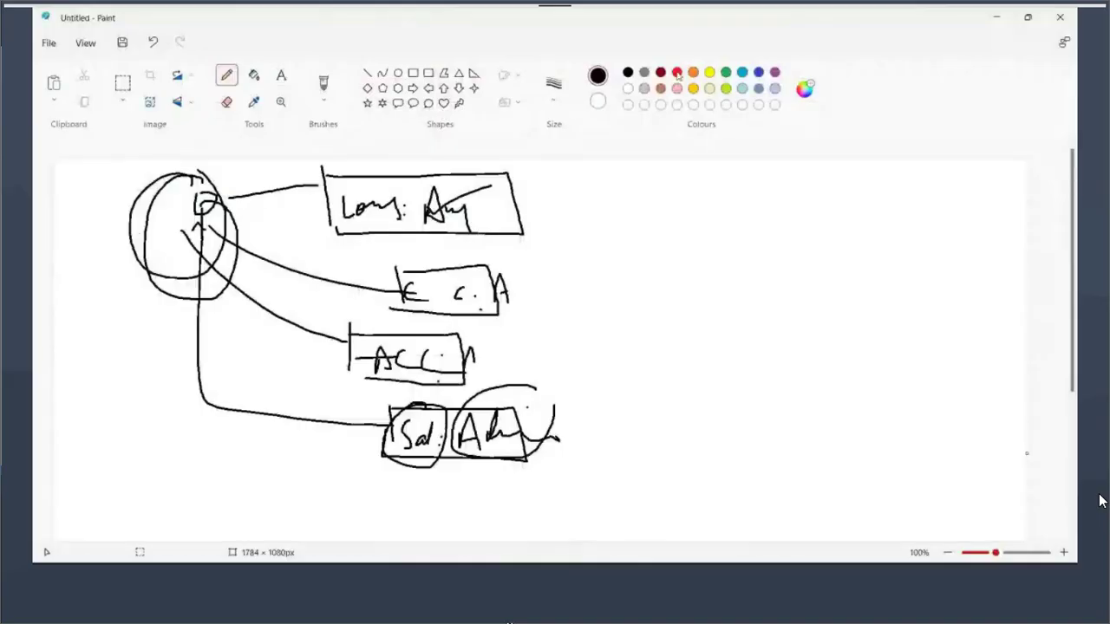
Draw a red user figure and red lines linking it to the Loans, C.C.A and ACC boxes
left_click_drag(194, 184, 182, 217)
mouse_move(184, 217)
left_mouse_down()
mouse_move(177, 266)
mouse_move(165, 259)
mouse_move(198, 259)
left_mouse_up()
left_click_drag(217, 207, 290, 191)
left_click_drag(222, 259, 384, 266)
left_click_drag(172, 293, 384, 340)
left_click_drag(202, 357, 352, 392)
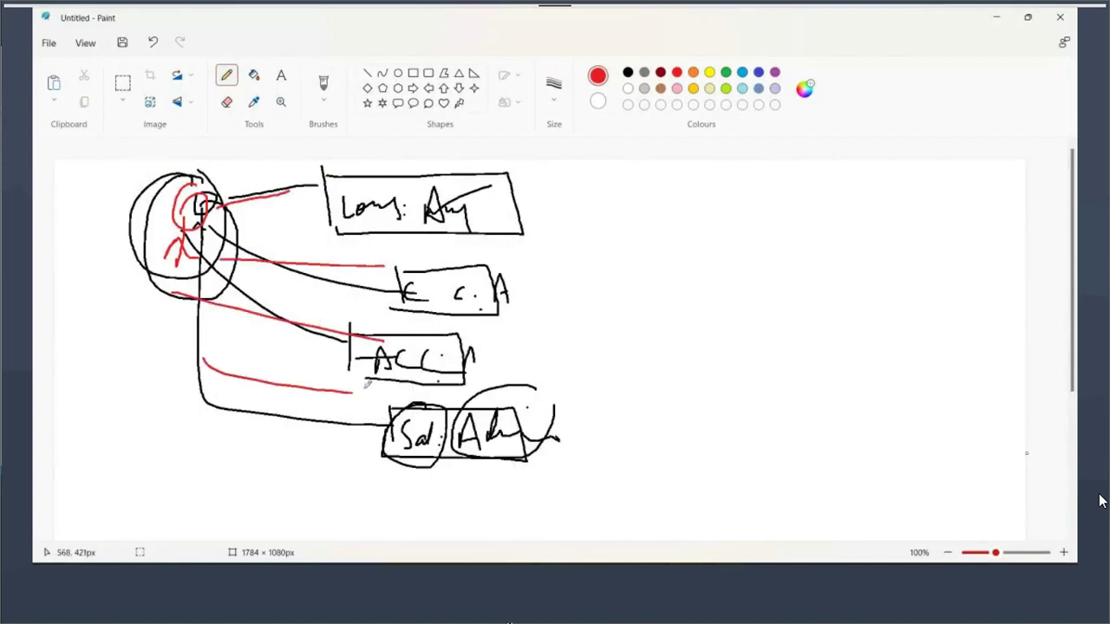
Circle the Loans box in red and add a circled red R figure linked to Loans
mouse_move(526, 177)
left_mouse_down()
mouse_move(434, 156)
mouse_move(321, 164)
mouse_move(310, 214)
mouse_move(521, 172)
left_mouse_up()
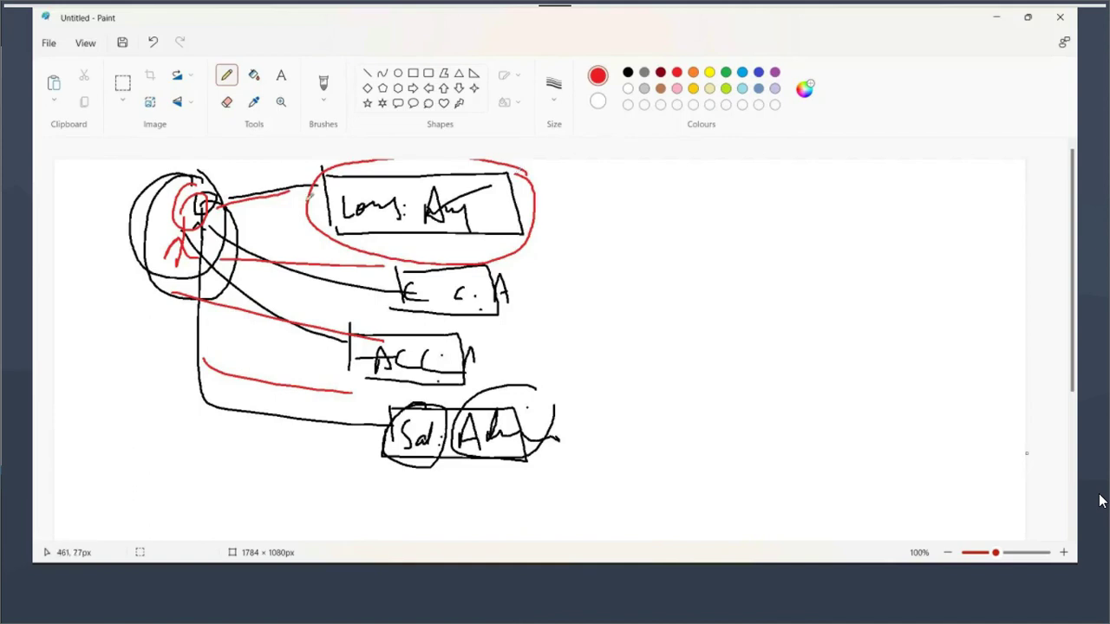
mouse_move(100, 198)
left_mouse_down()
mouse_move(82, 234)
mouse_move(193, 211)
mouse_move(341, 201)
left_mouse_up()
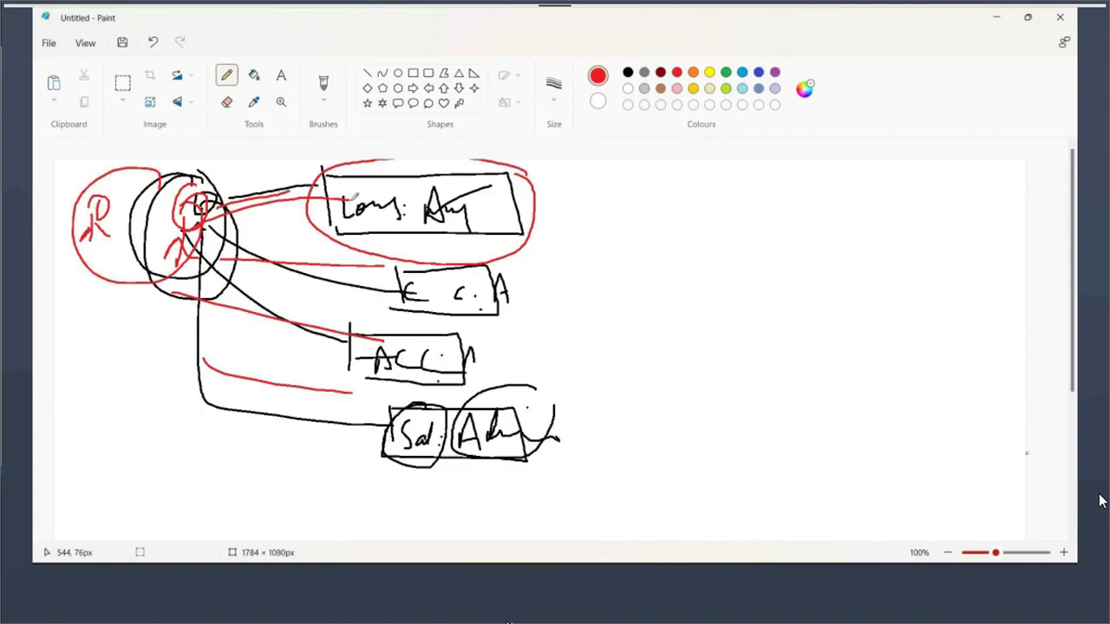
mouse_move(204, 216)
left_mouse_down()
mouse_move(409, 206)
mouse_move(417, 217)
left_mouse_up()
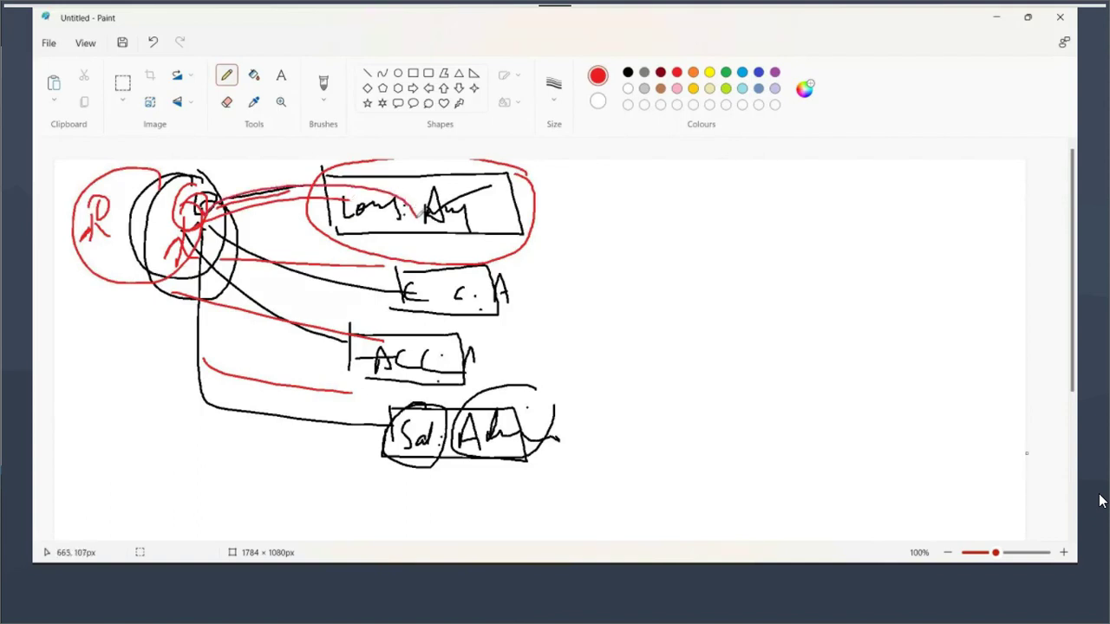
mouse_move(121, 192)
left_mouse_down()
mouse_move(117, 180)
mouse_move(63, 213)
mouse_move(353, 171)
mouse_move(411, 200)
left_mouse_up()
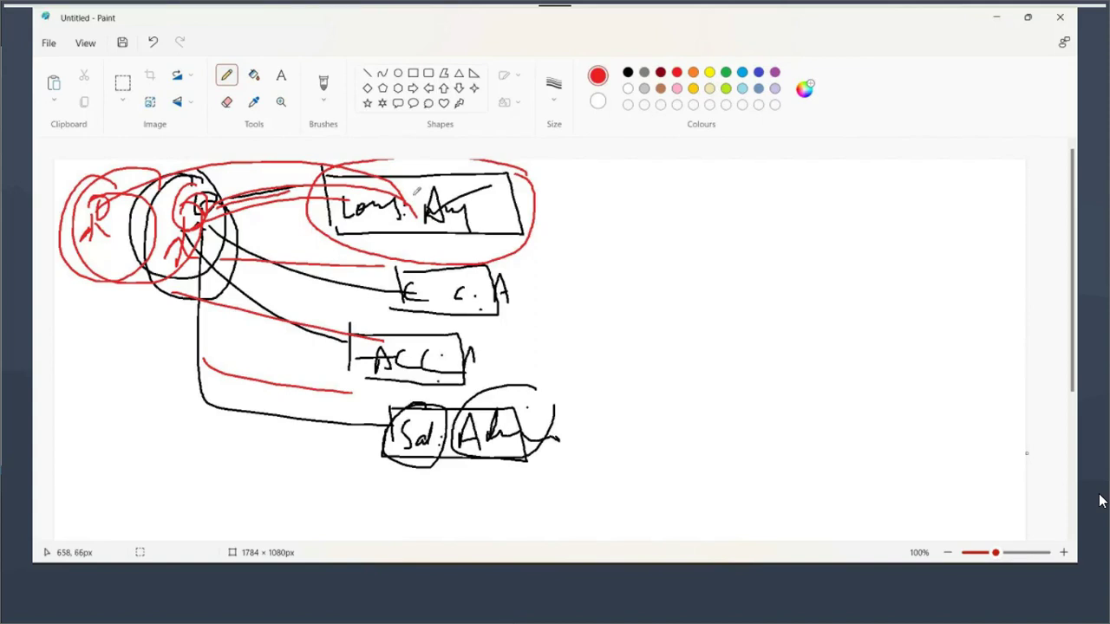
Replace the loans operator's access group YesLoans:Authors with YesLoans:Users
key("alt+Tab")
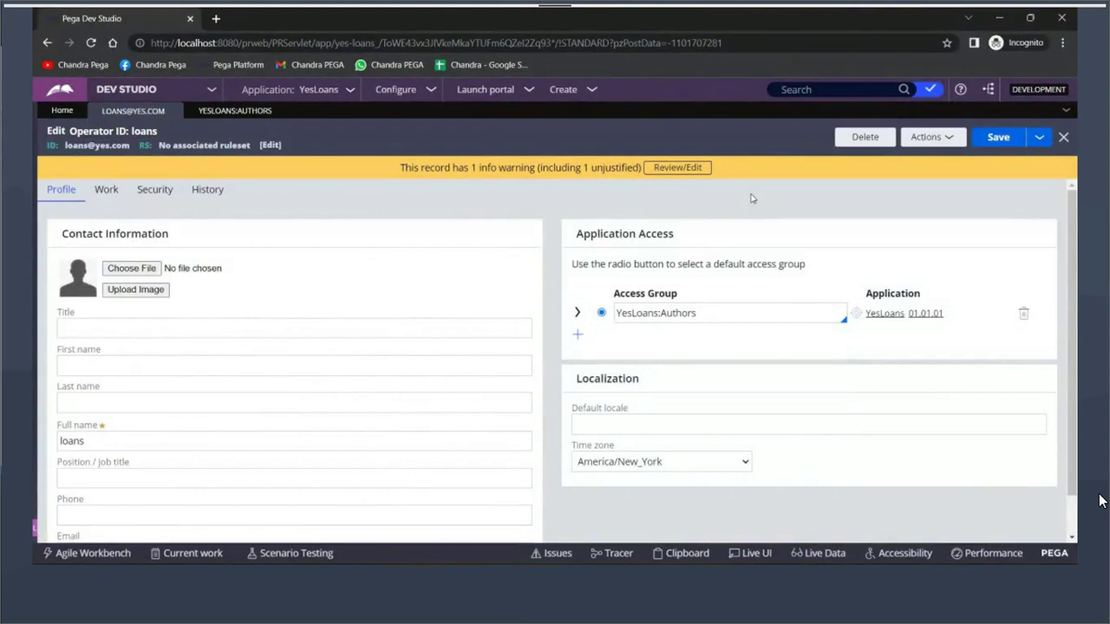
left_click(1040, 139)
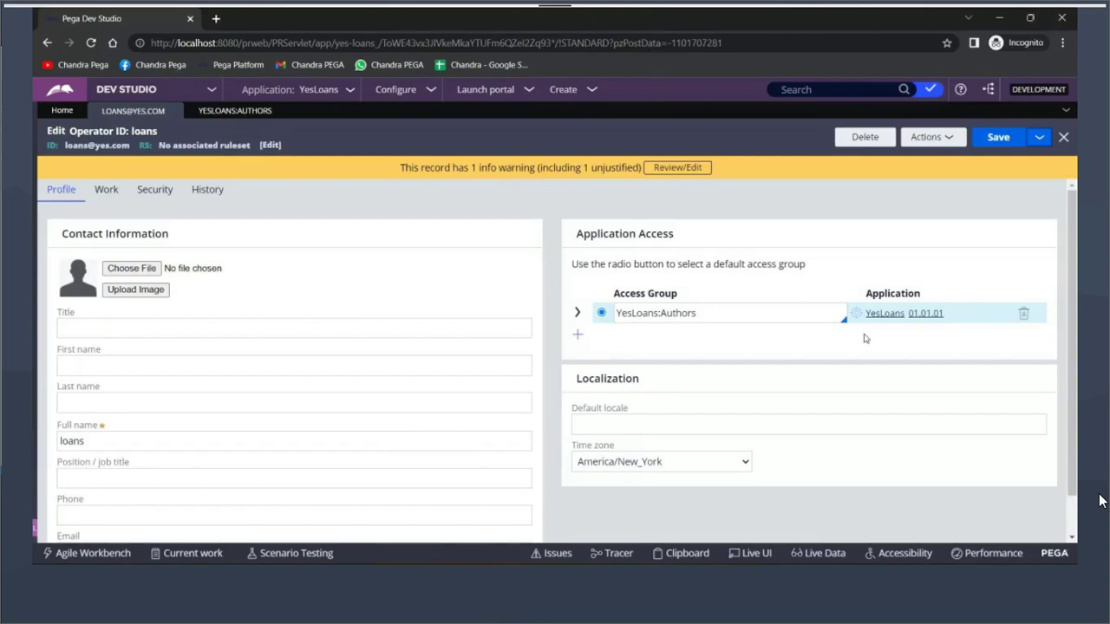
left_click(717, 314)
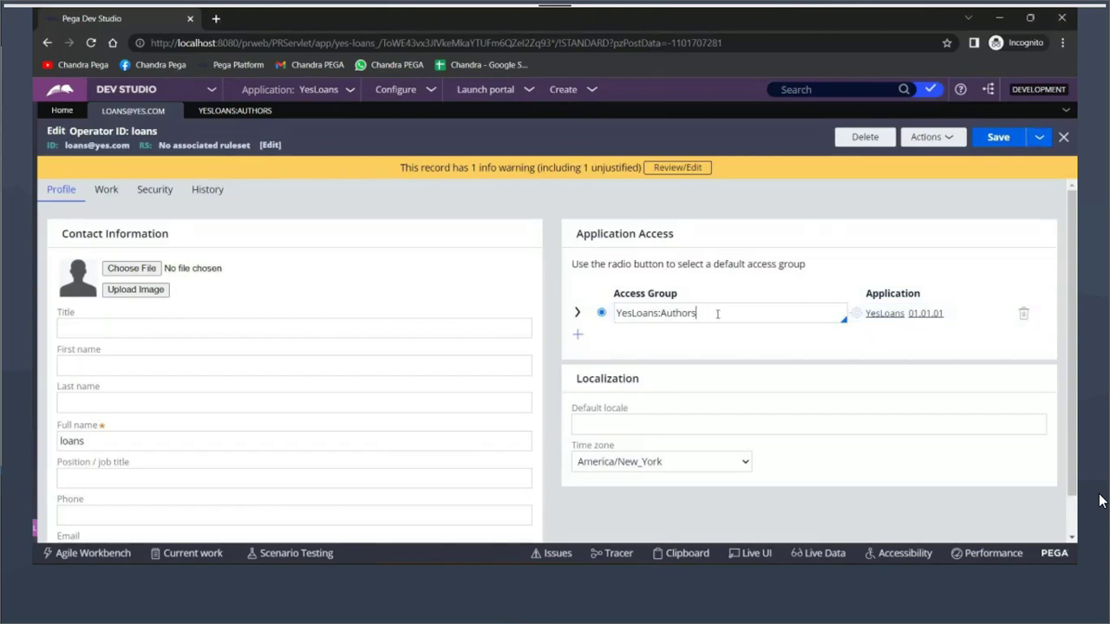
key("BackSpace")
key("BackSpace")
key("BackSpace")
key("BackSpace")
key("BackSpace")
key("BackSpace")
key("BackSpace")
key("Down")
key("Down")
key("Return")
Open YesLoans:Users and review its YesLoans application, UserPortal default portal and YesLoans:User4 role
left_click(857, 318)
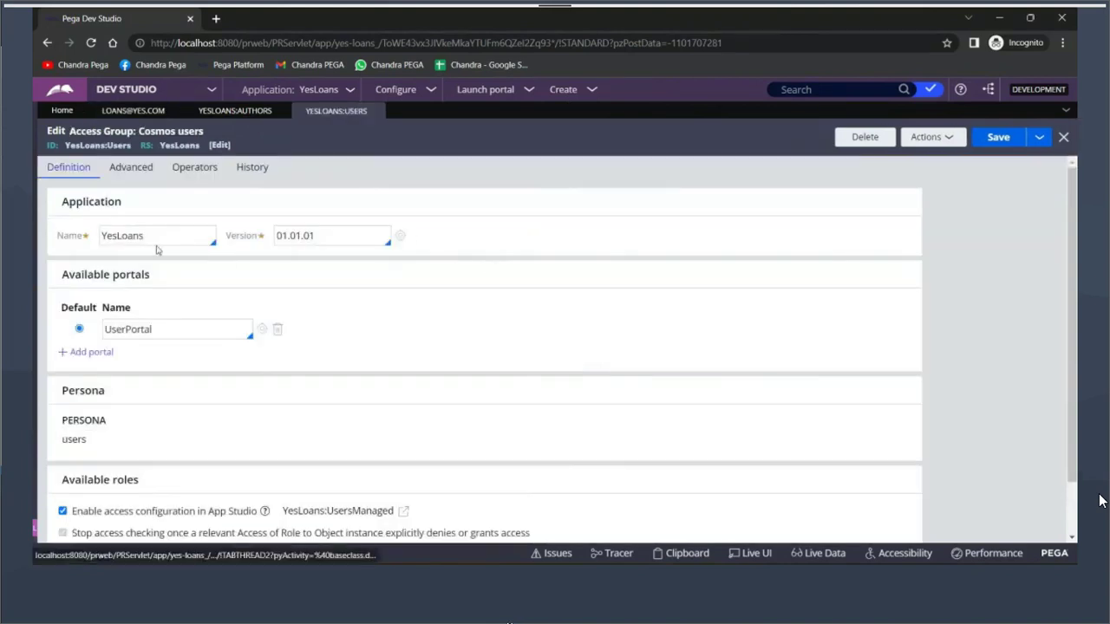
double_click(129, 240)
left_click(124, 329)
double_click(125, 330)
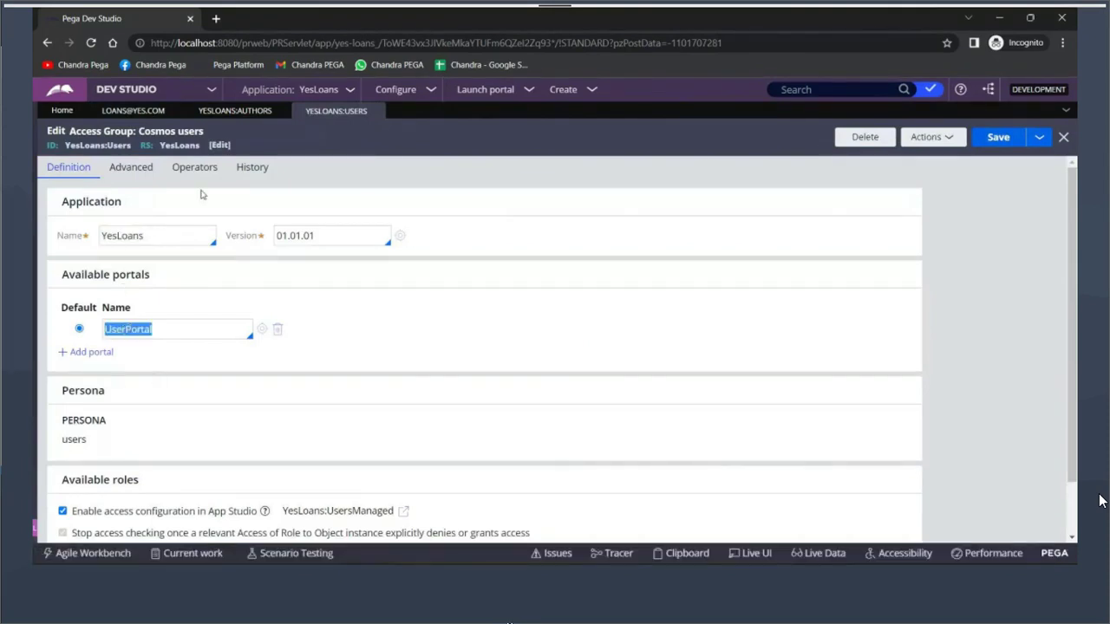
left_click(94, 145)
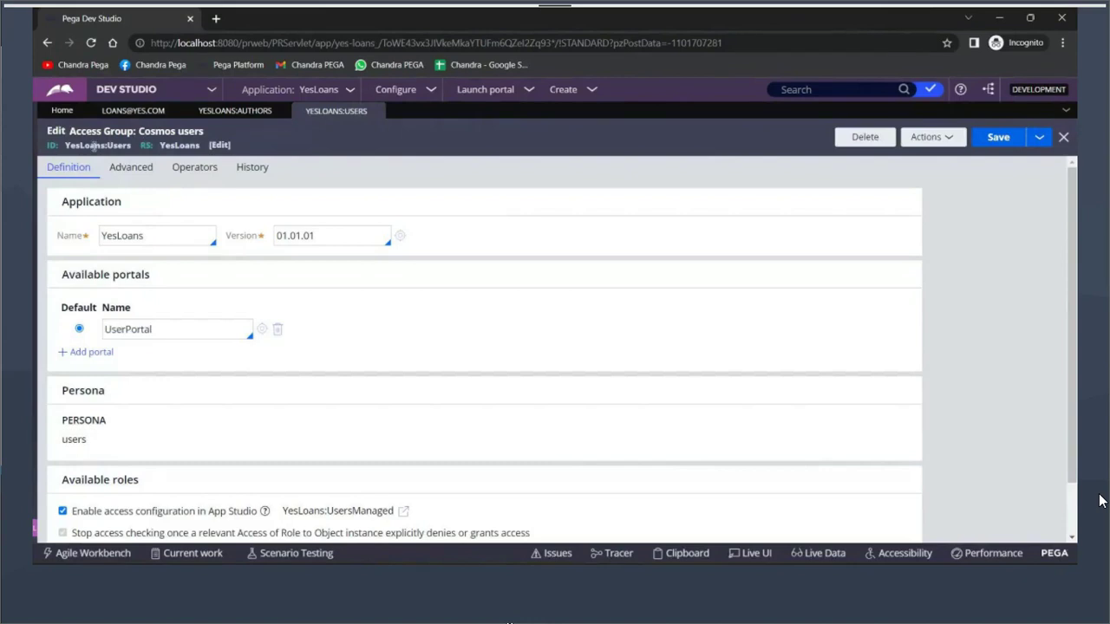
double_click(121, 330)
scroll(209, 327, "down", 1)
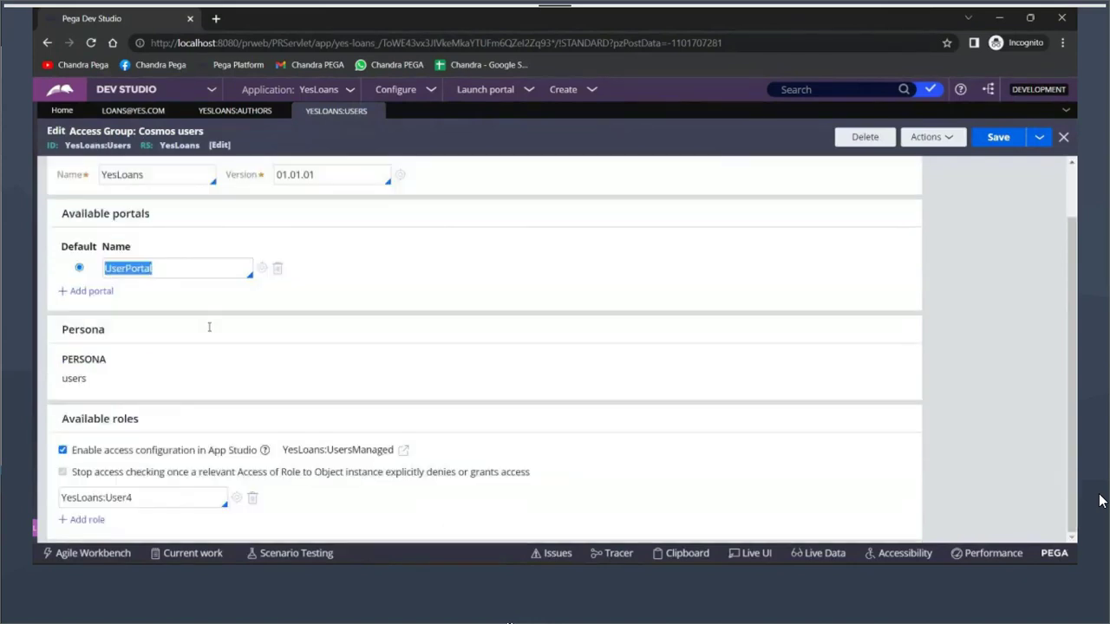
double_click(102, 498)
scroll(320, 294, "up", 1)
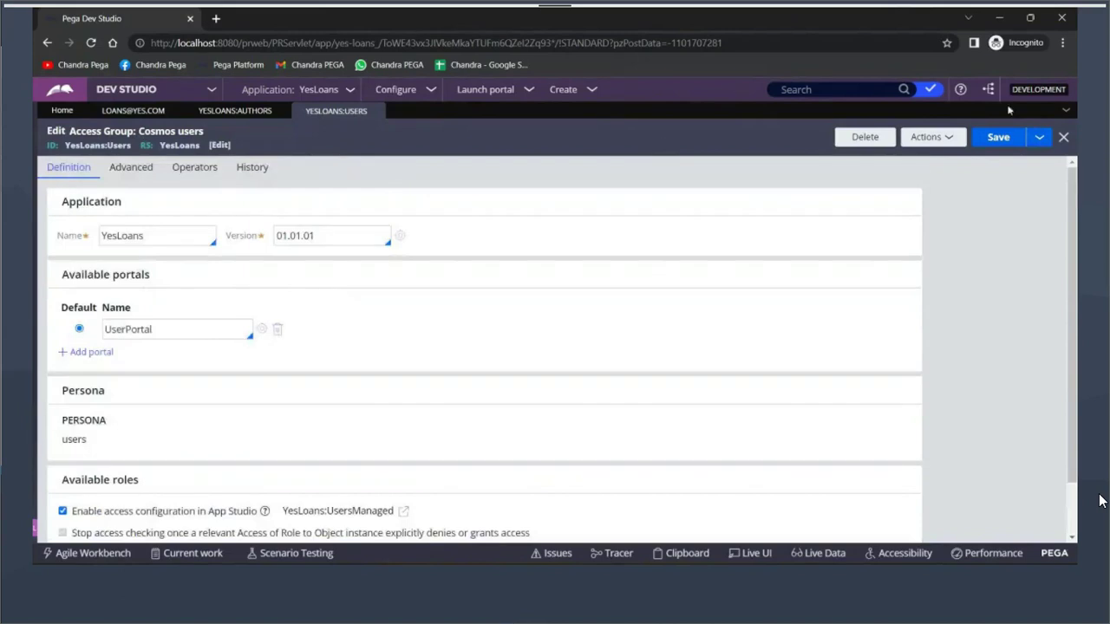
Save the access group as a copy named YesLoans:Managers, with matching description, and open it
left_click(1043, 141)
left_click(1016, 160)
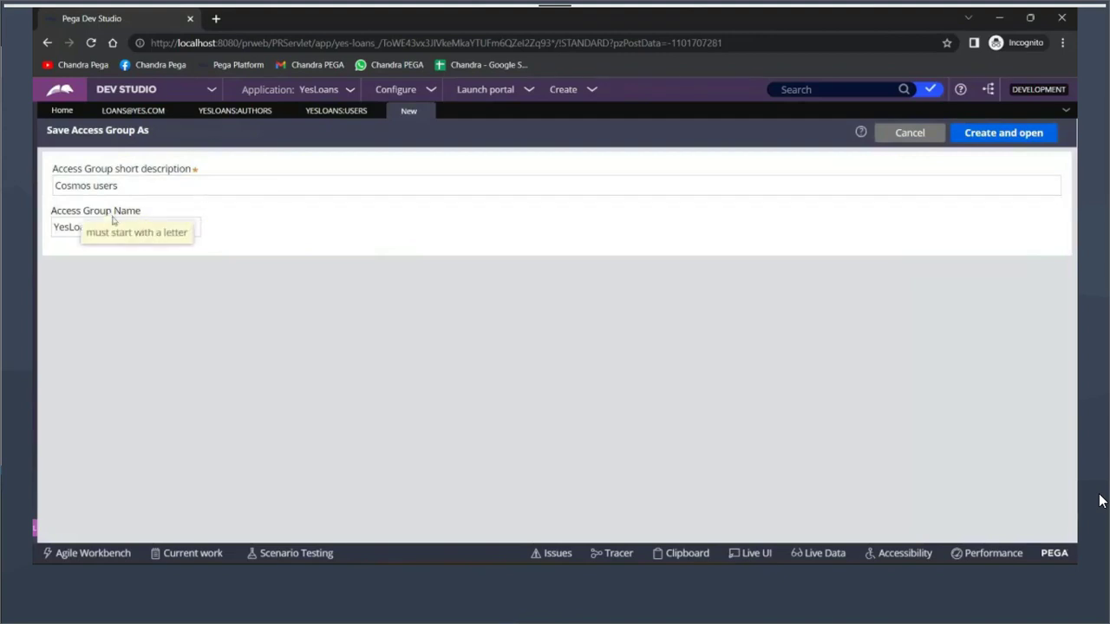
key("BackSpace")
key("BackSpace")
key("BackSpace")
key("BackSpace")
key("BackSpace")
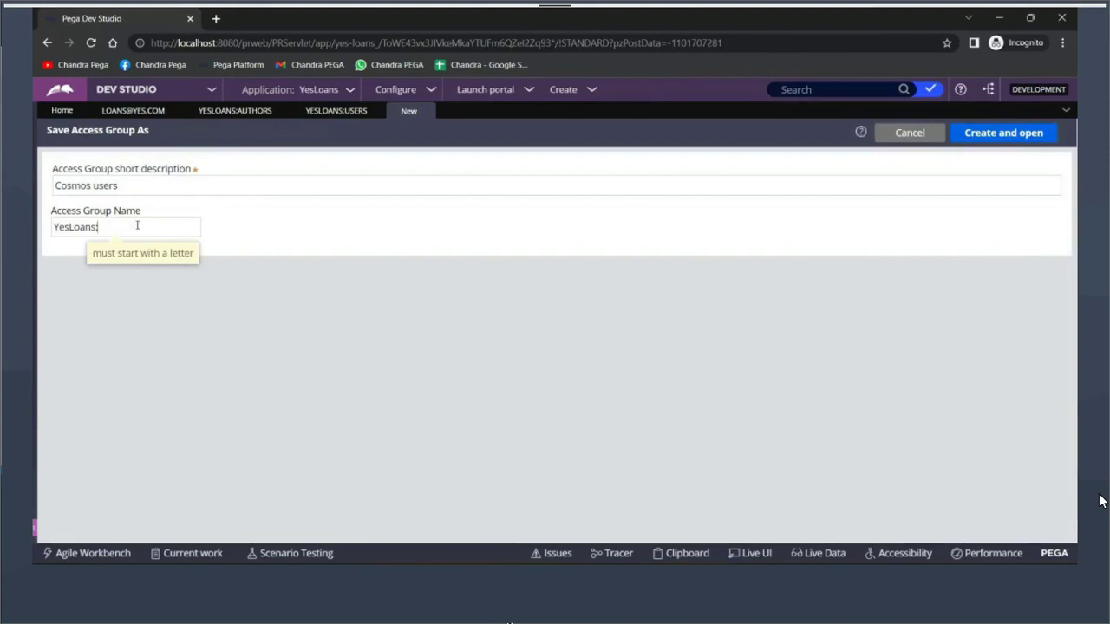
type("Managers")
left_click(152, 184)
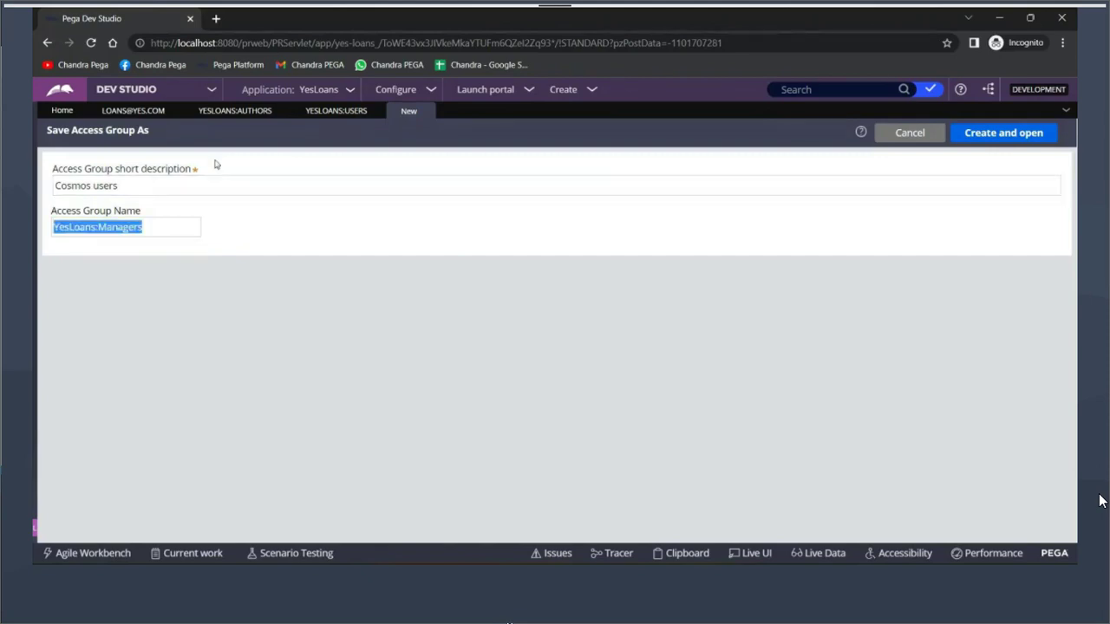
triple_click(192, 184)
type("YesLoans:Managers")
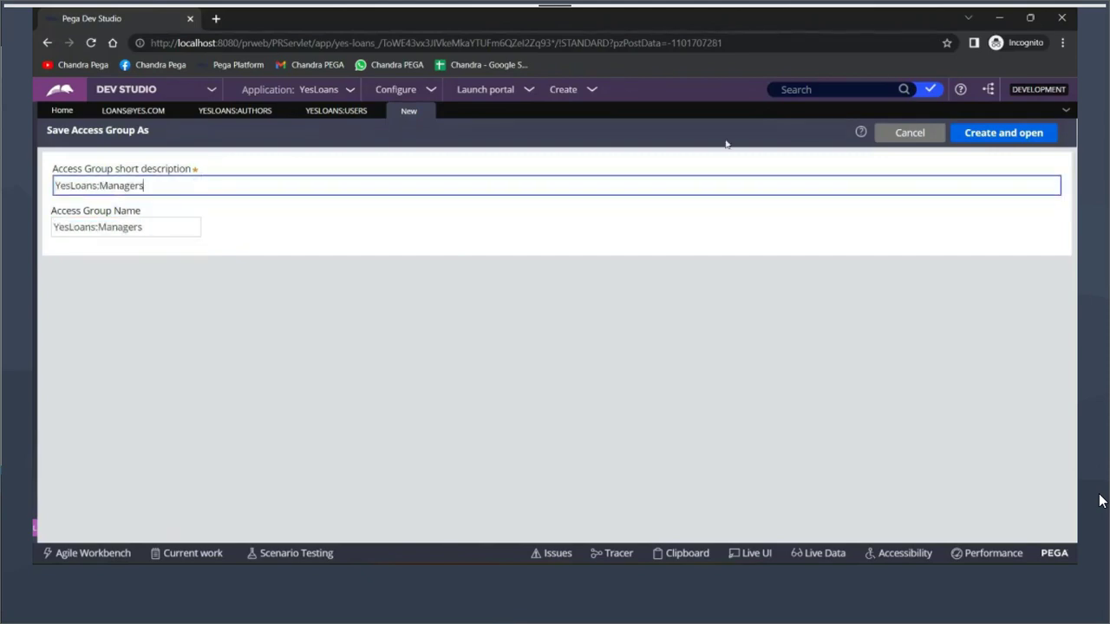
left_click(1013, 138)
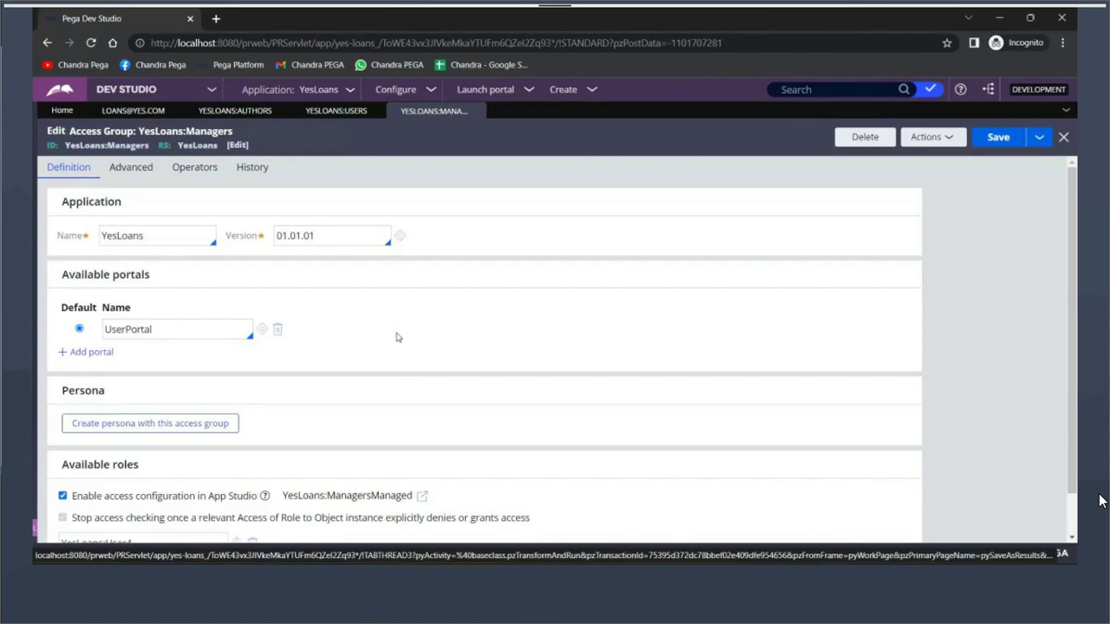
left_click(563, 92)
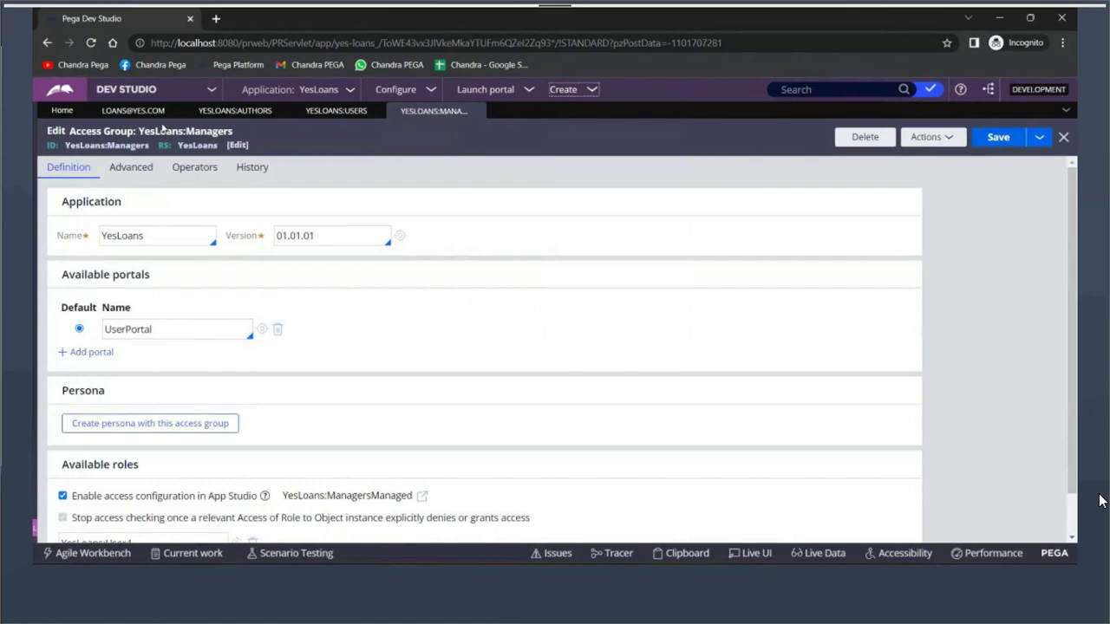
Copy the existing operator to a new record using the manager's operator ID as ID and description
left_click(133, 110)
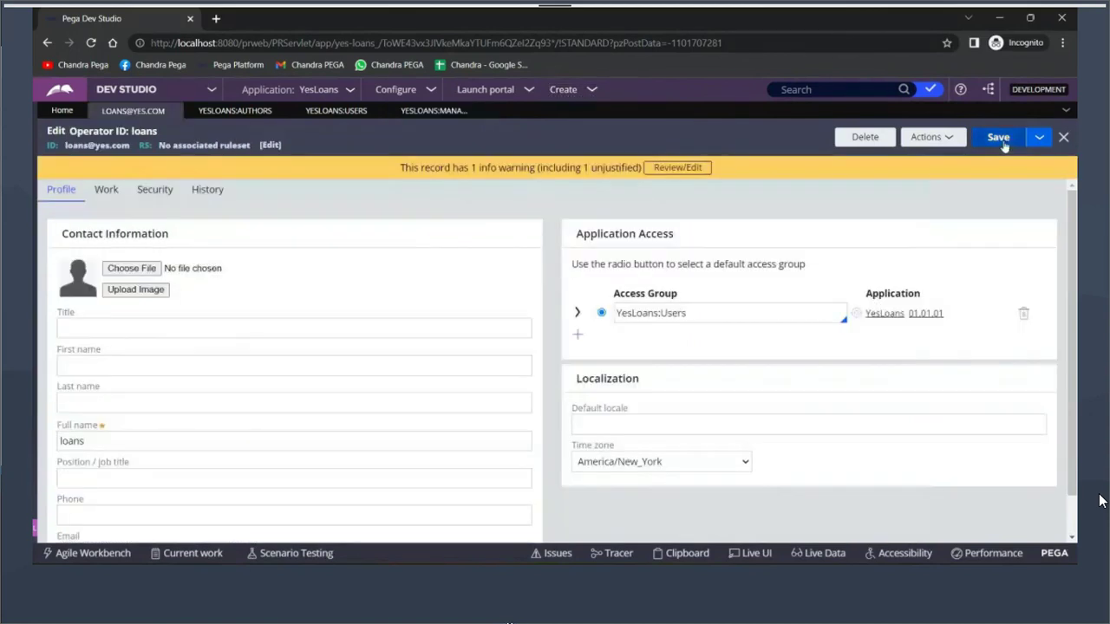
left_click(1039, 137)
left_click(1014, 157)
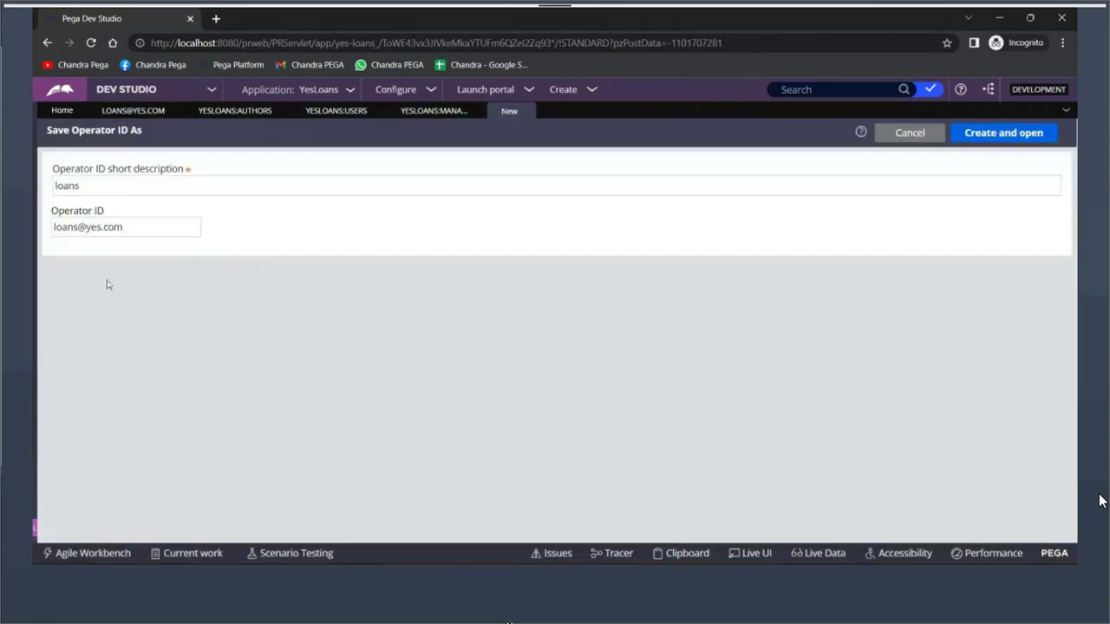
left_click_drag(131, 225, 48, 233)
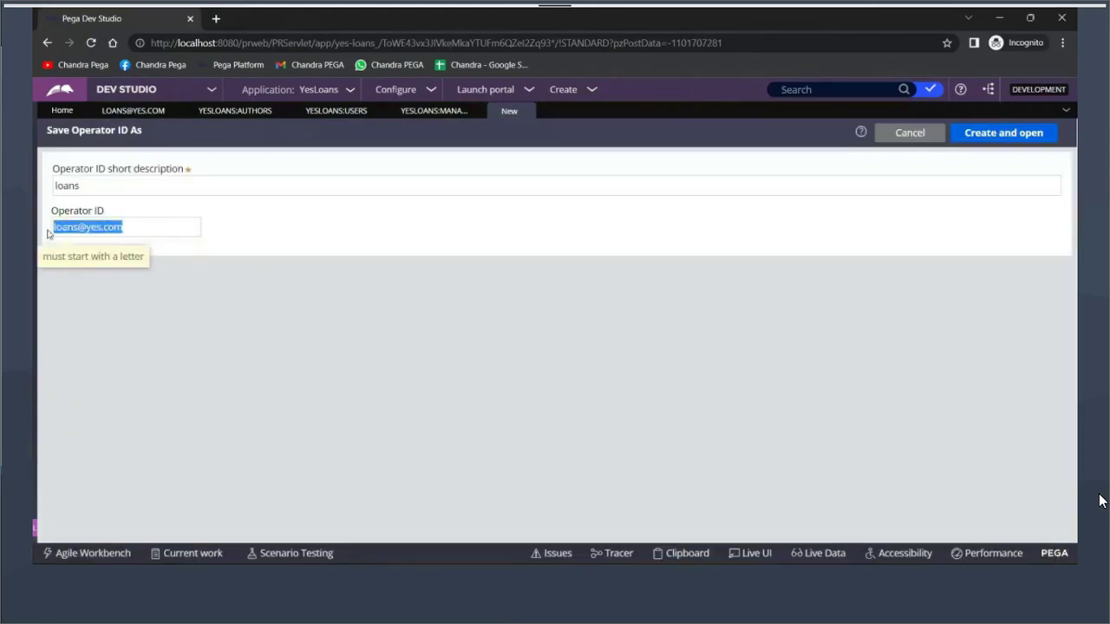
type("yesmanager")
key("ctrl+a")
key("ctrl+c")
key("shift+Tab")
key("ctrl+v")
left_click(997, 135)
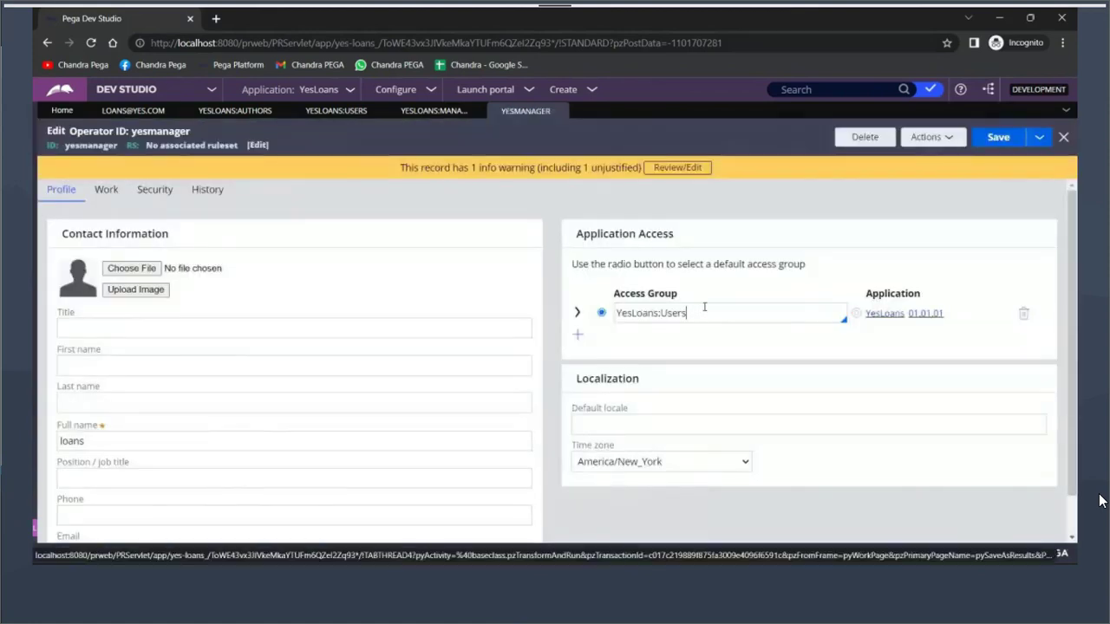
Switch the manager operator's access group from YesLoans:Users to YesLoans:Managers and save
key("BackSpace")
key("BackSpace")
key("BackSpace")
key("BackSpace")
key("BackSpace")
key("Up")
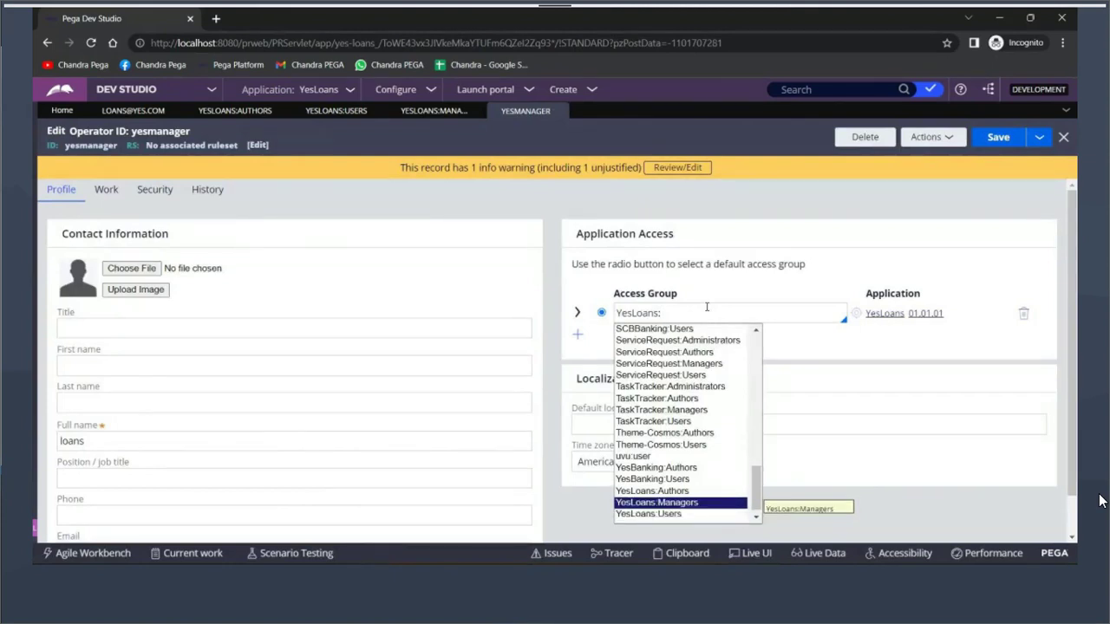
key("Return")
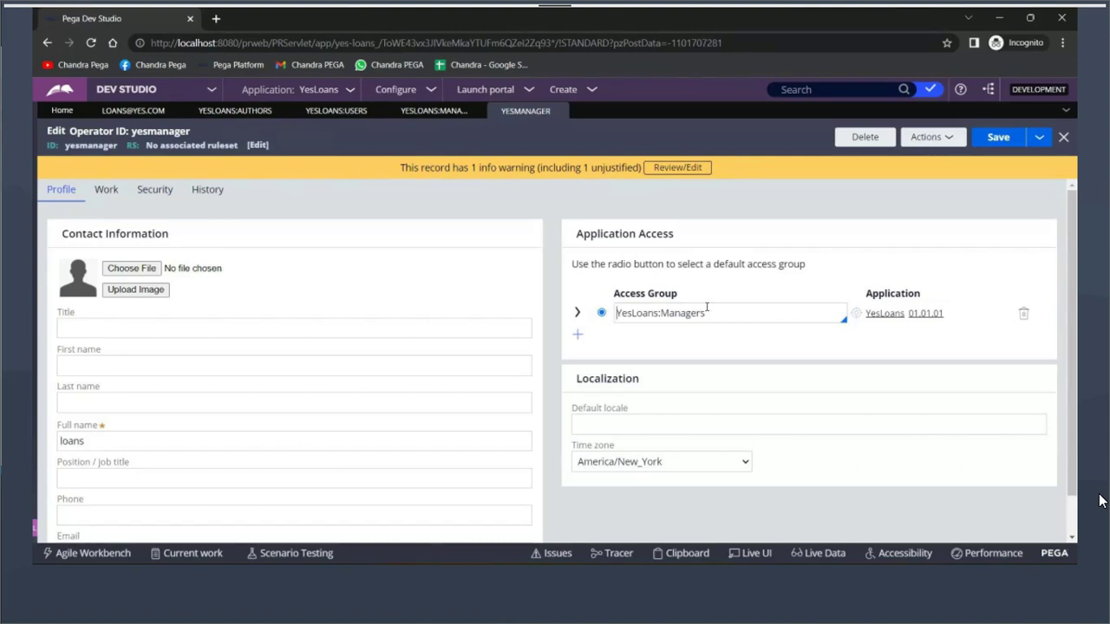
left_click(994, 138)
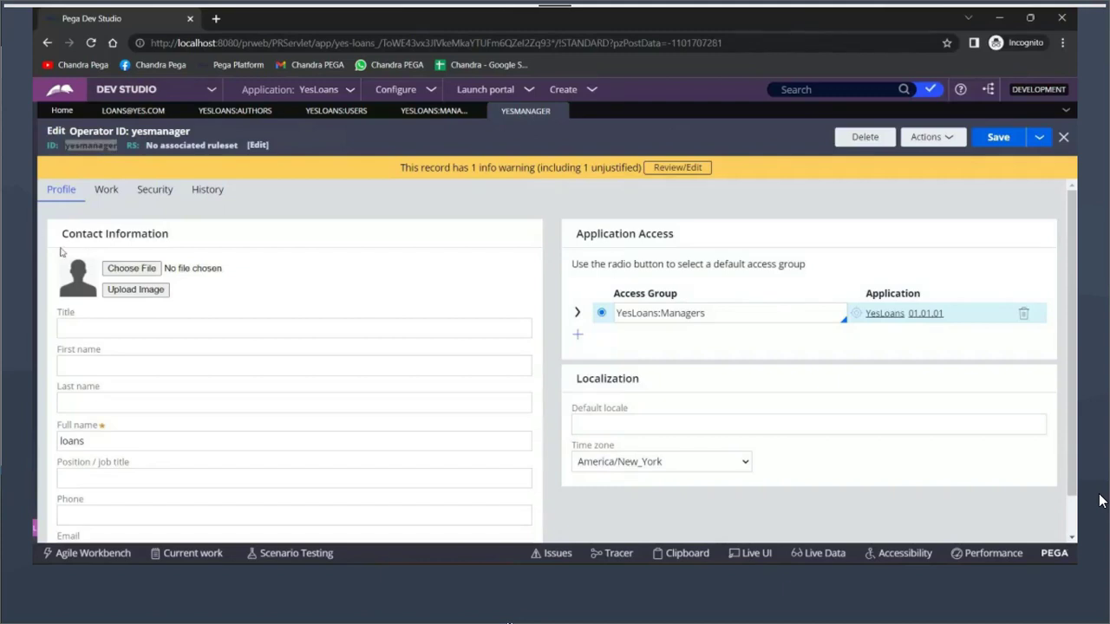
left_click(36, 531)
Log off Dev Studio and sign in with the manager operator's user name and password
left_click(56, 510)
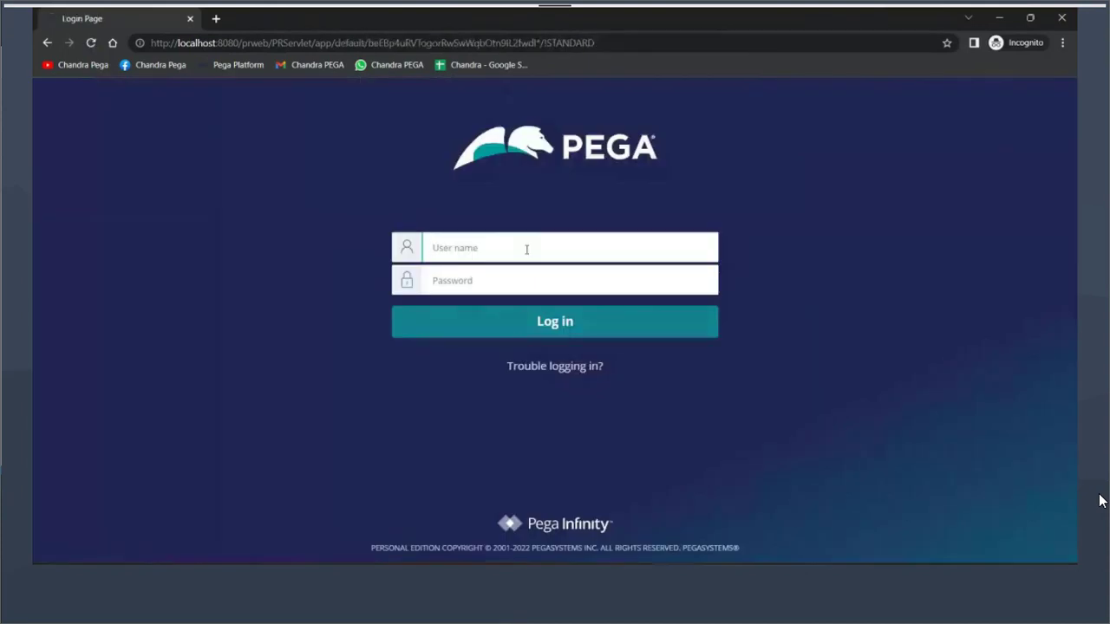
type("yesmanager")
left_click(510, 284)
type("rules")
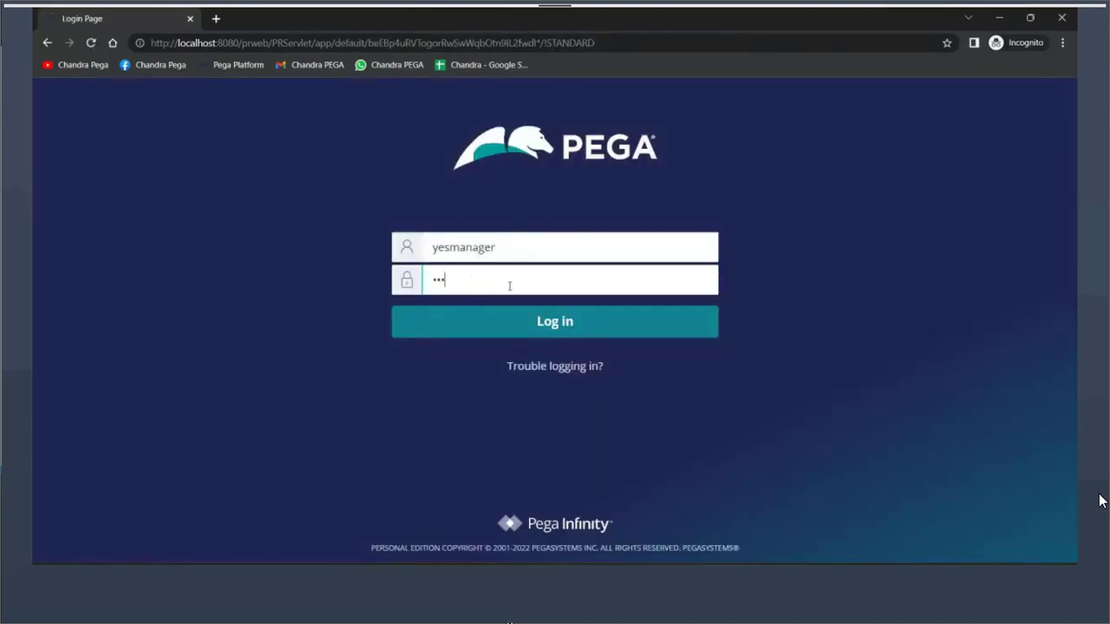
key("Return")
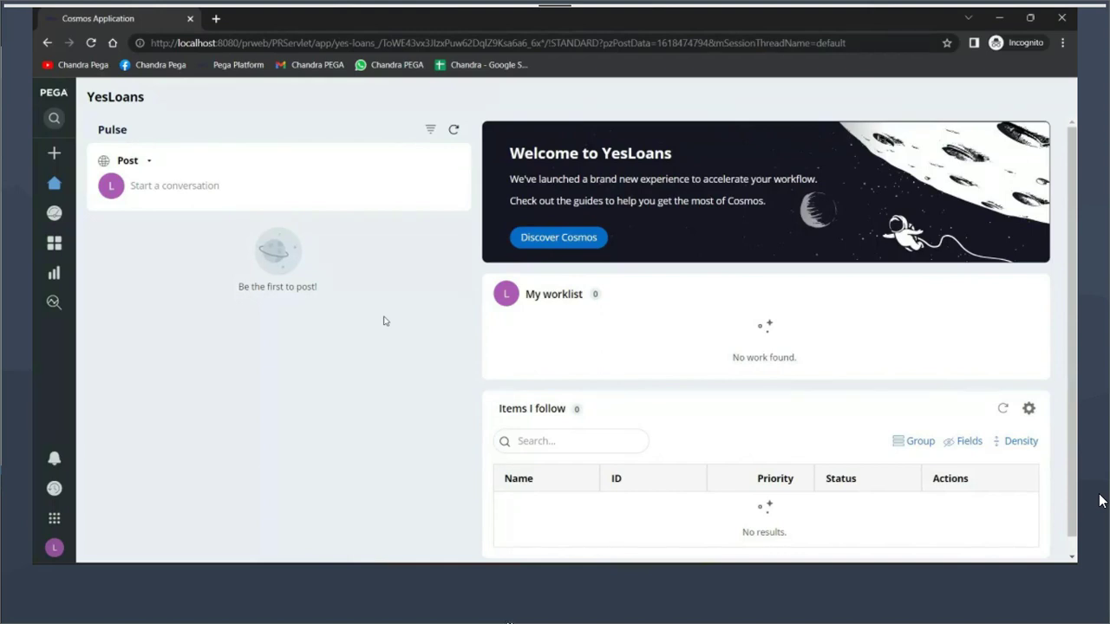
mouse_move(98, 340)
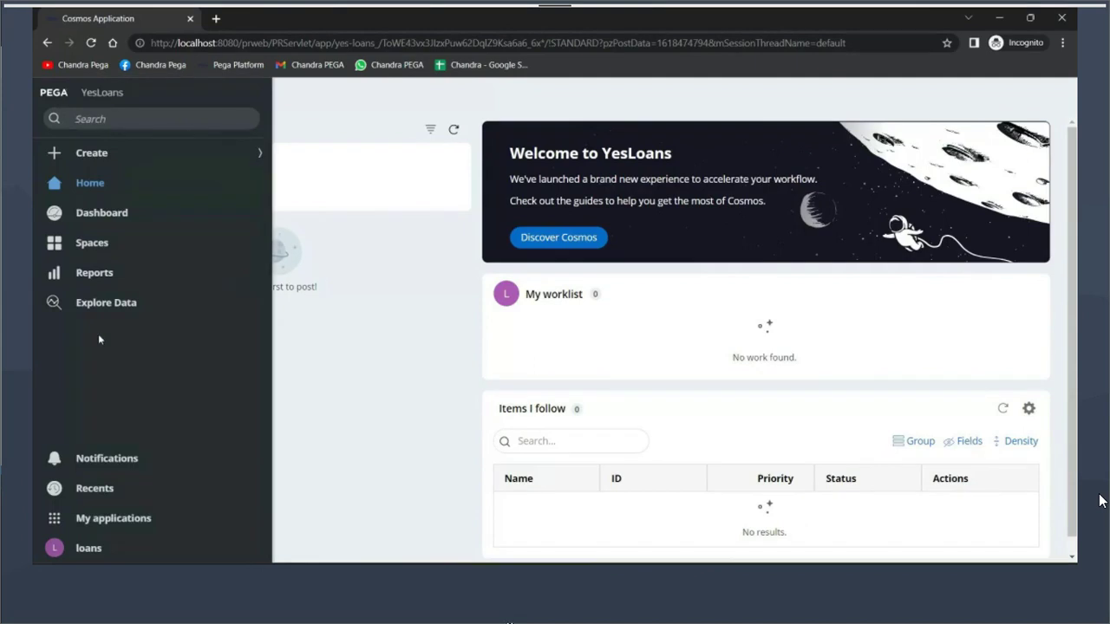
Log the manager out of the YesLoans Cosmos portal from the profile menu
left_click(104, 553)
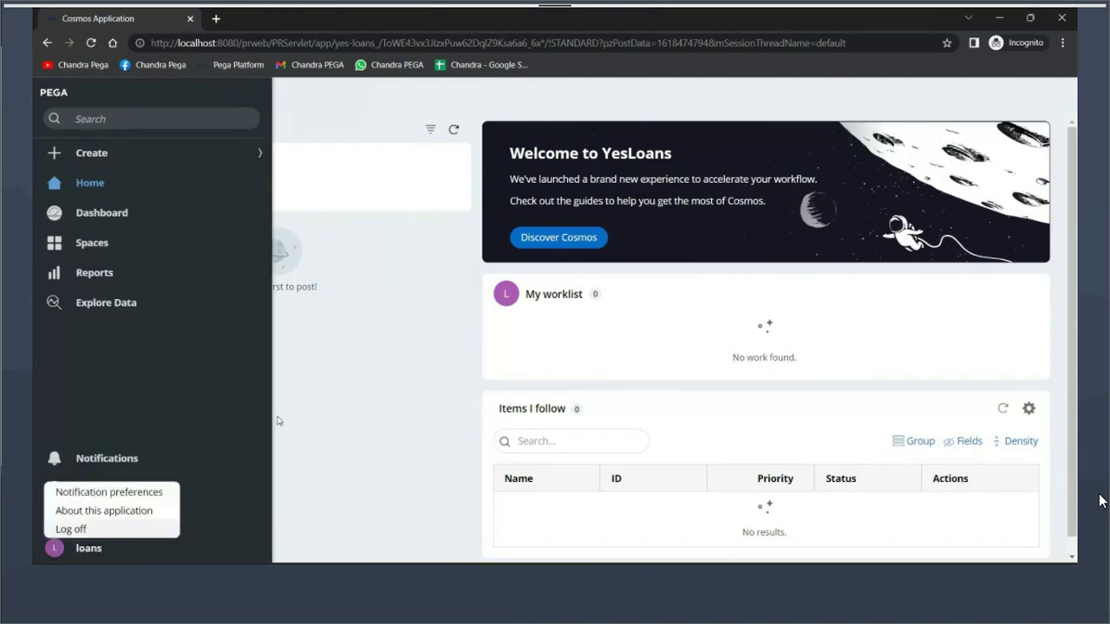
left_click(87, 529)
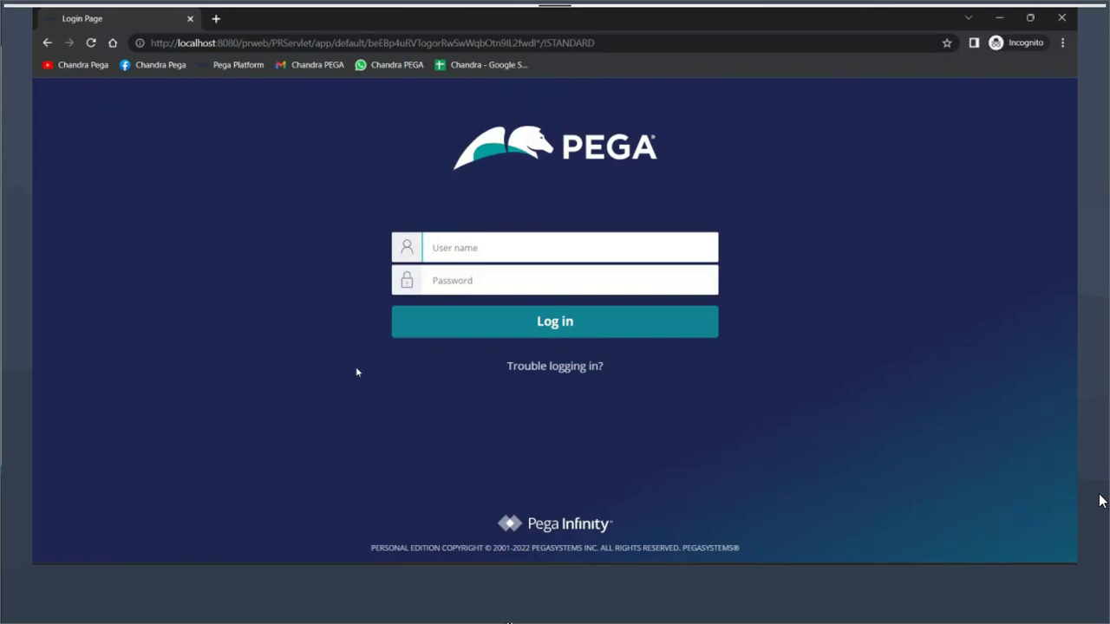
Sign back in with the developer account's user name and password
key("Tab")
type("rules")
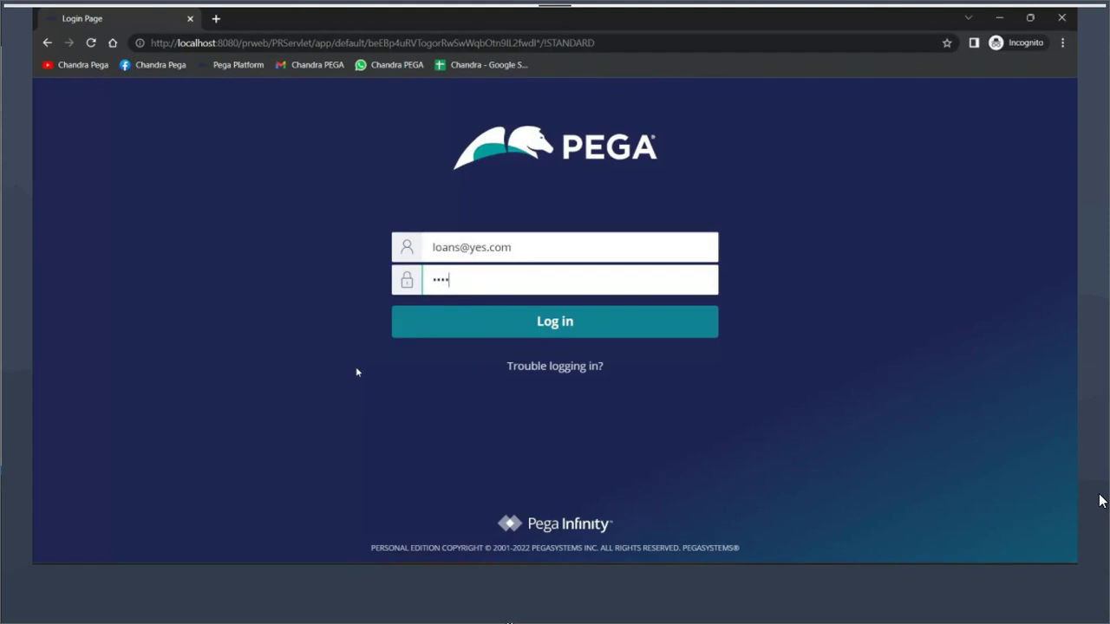
key("Return")
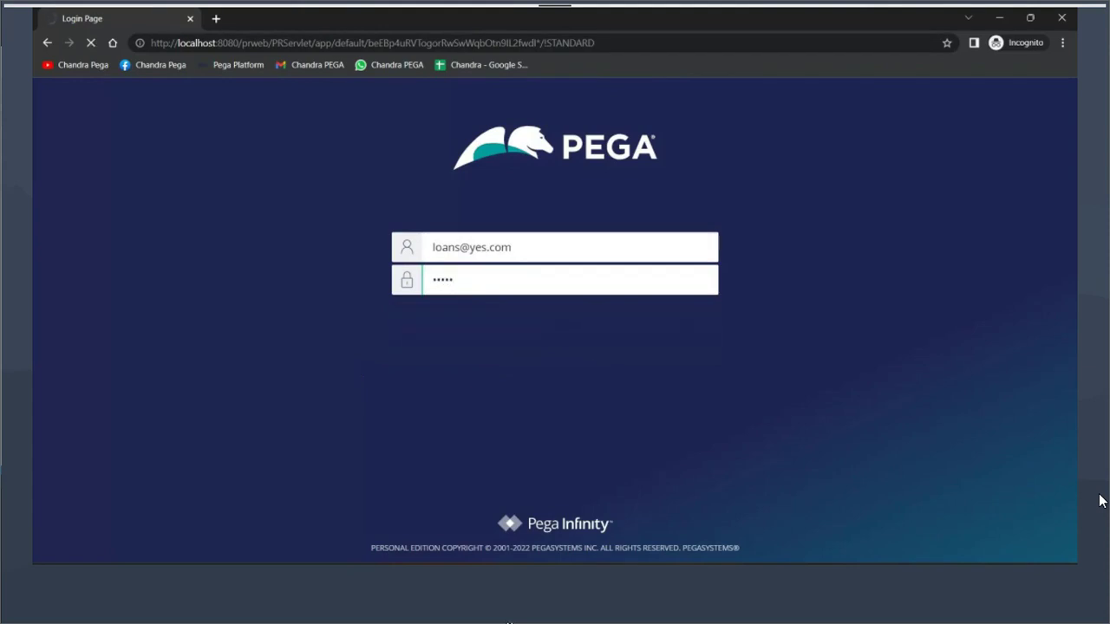
Close the window showing the access error and reopen the manager operator record from Recents
left_click(438, 511)
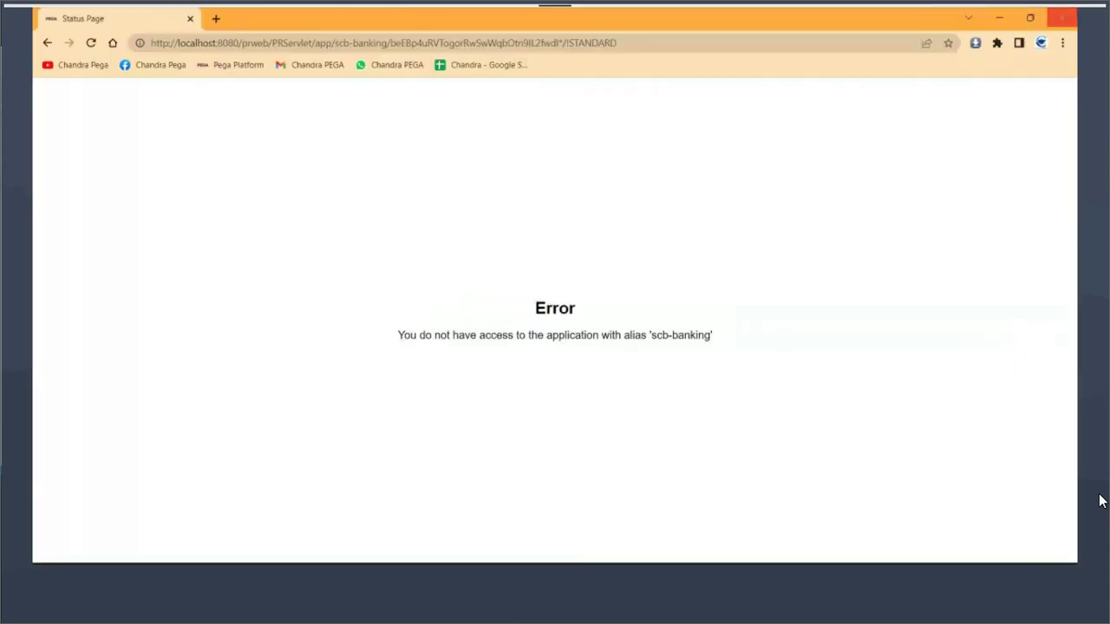
left_click(1061, 19)
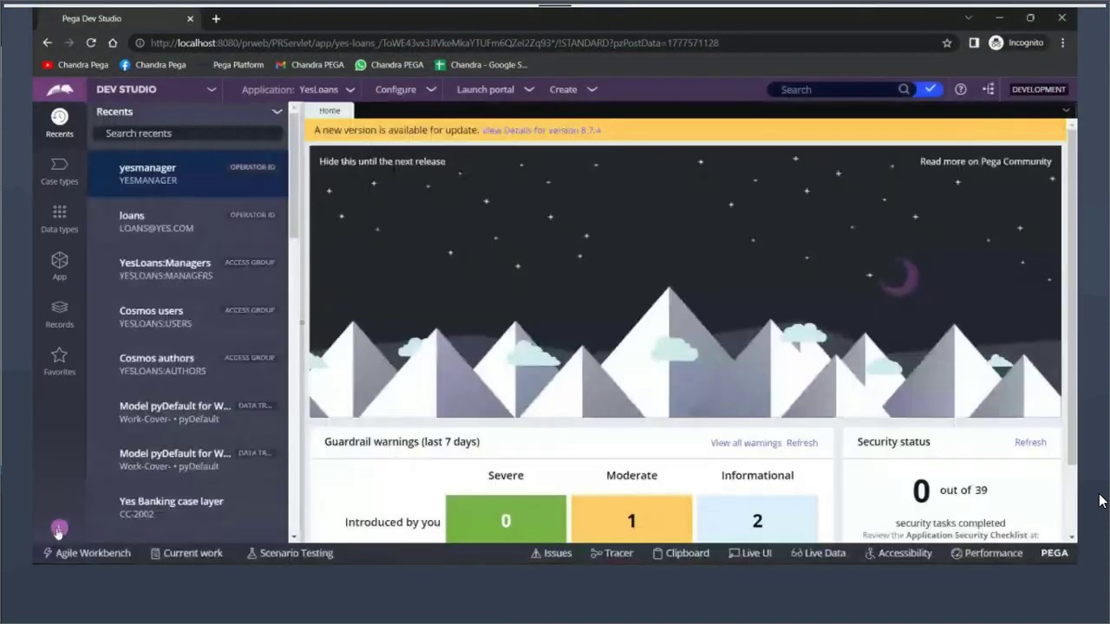
left_click(59, 528)
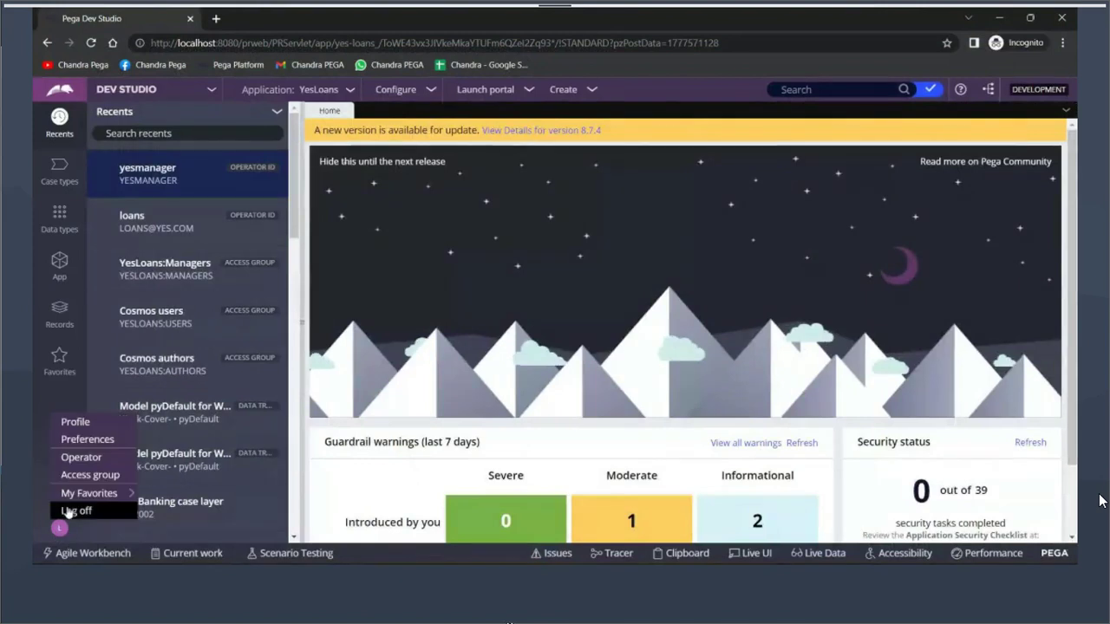
left_click(154, 173)
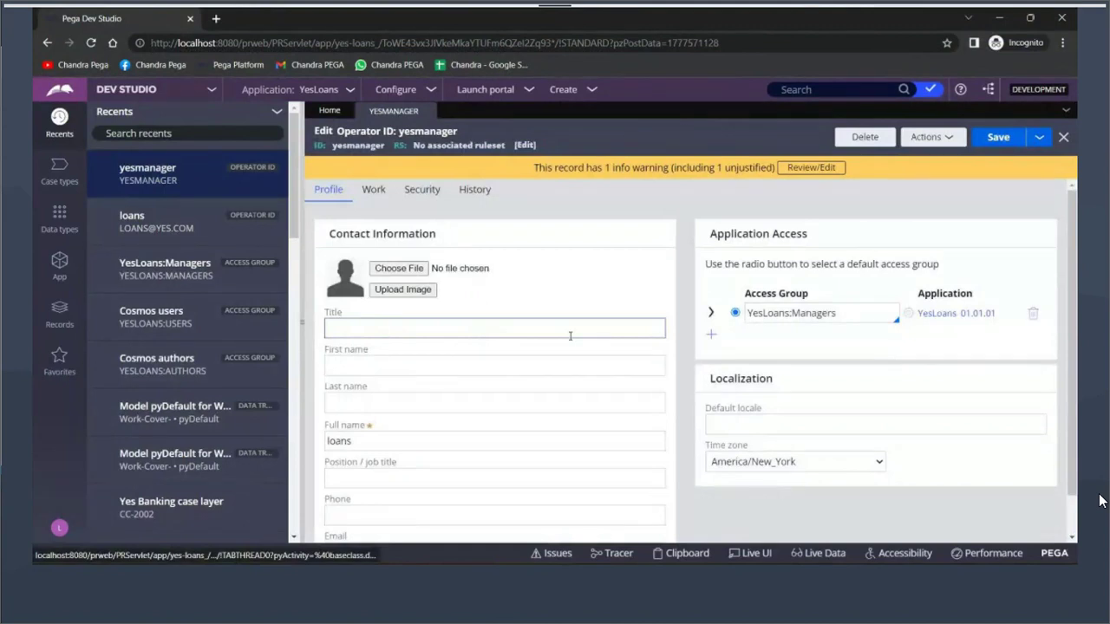
In the YesLoans:Managers access group, add a Developer portal row under Available portals
left_click(908, 313)
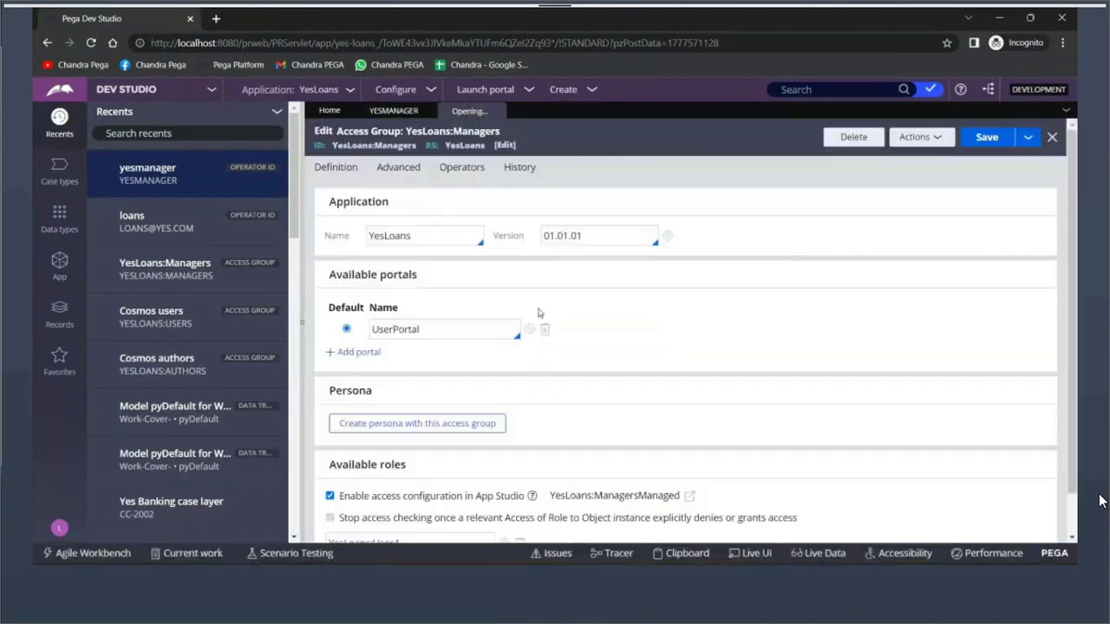
double_click(395, 329)
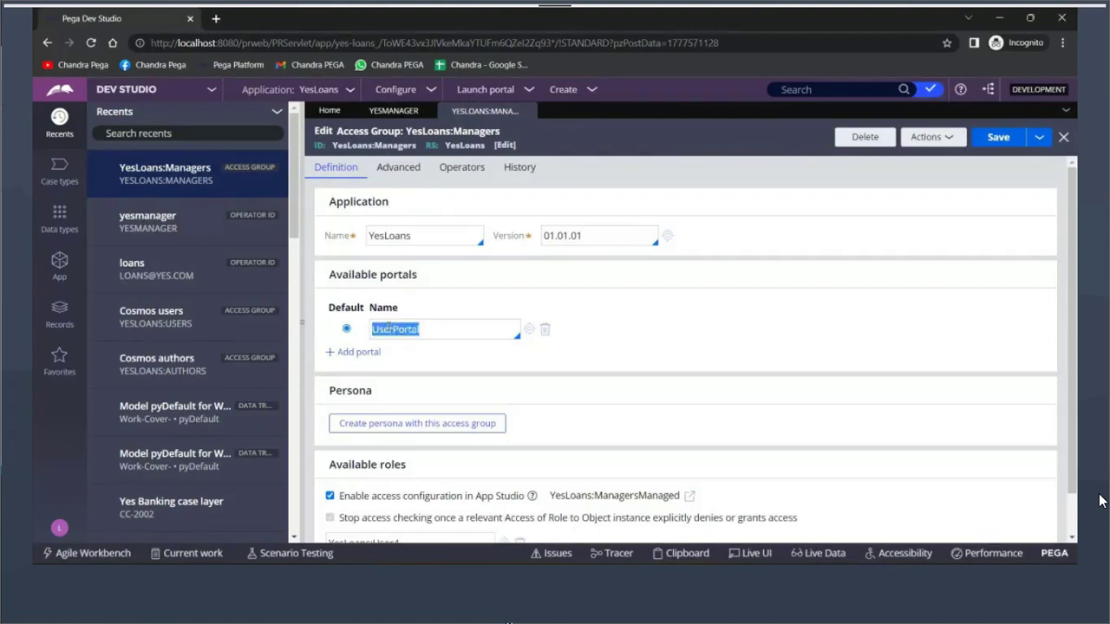
left_click(302, 183)
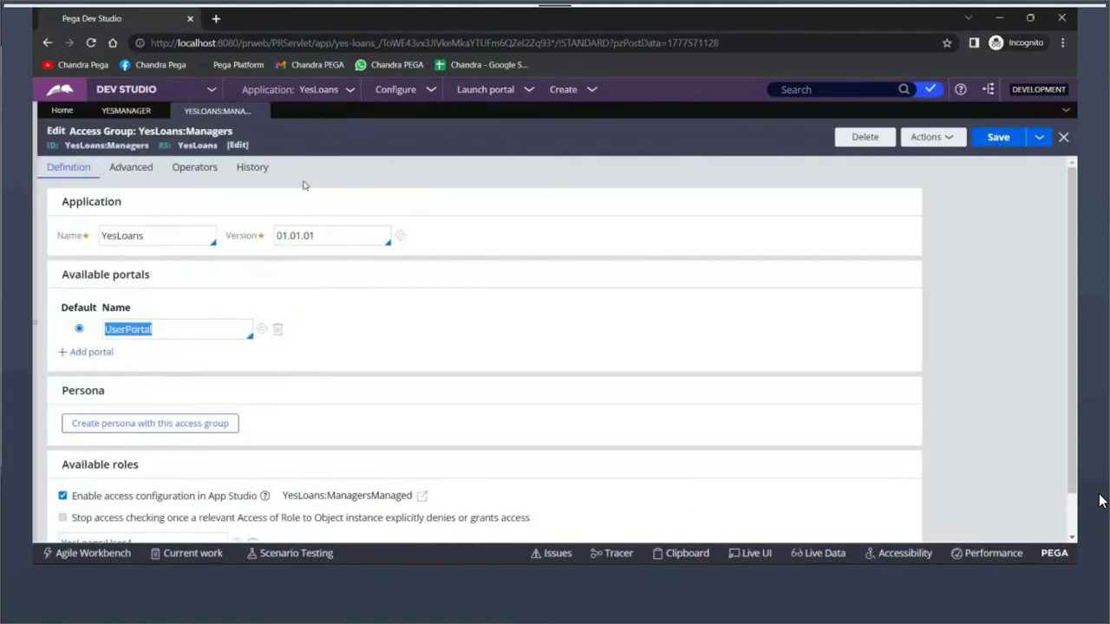
left_click(91, 354)
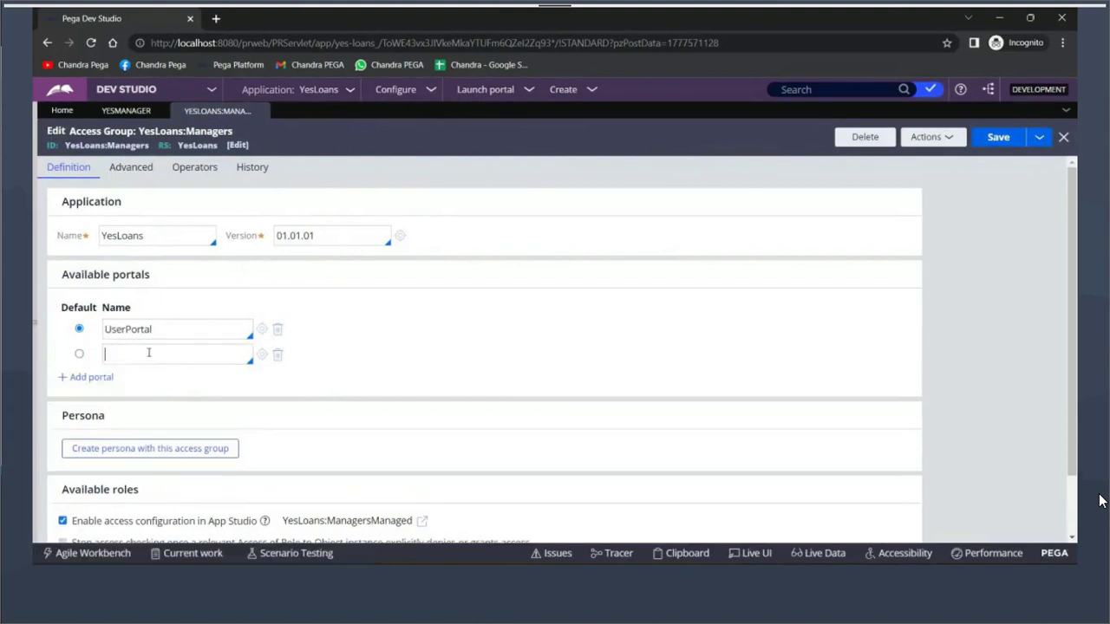
type("dev")
key("Return")
Make Developer the default portal and save the access group
double_click(113, 145)
double_click(121, 232)
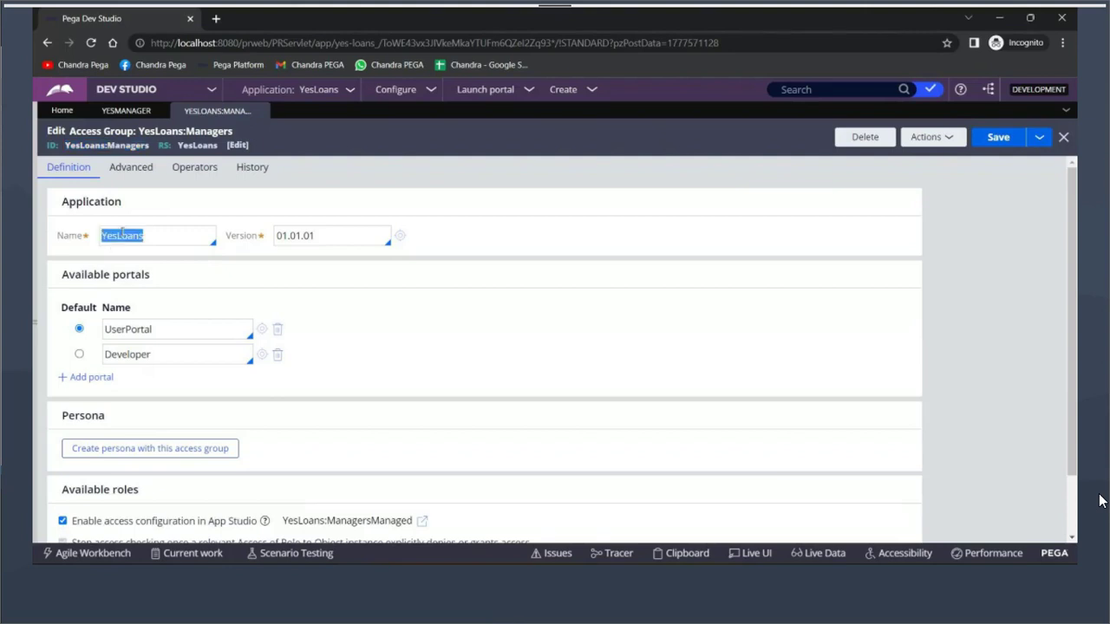
double_click(115, 329)
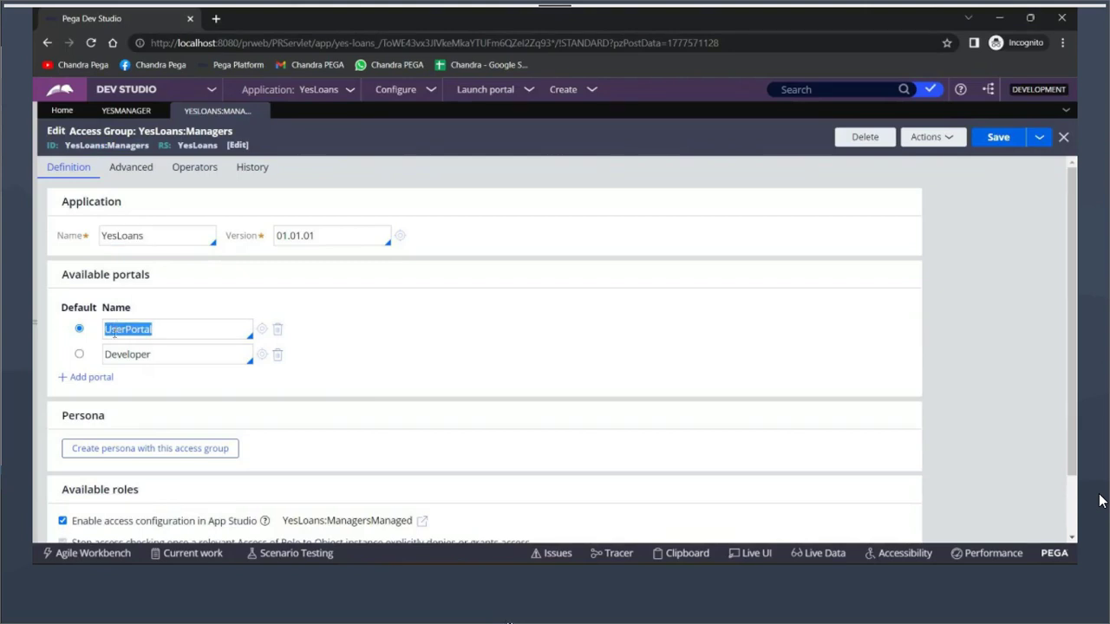
left_click(79, 355)
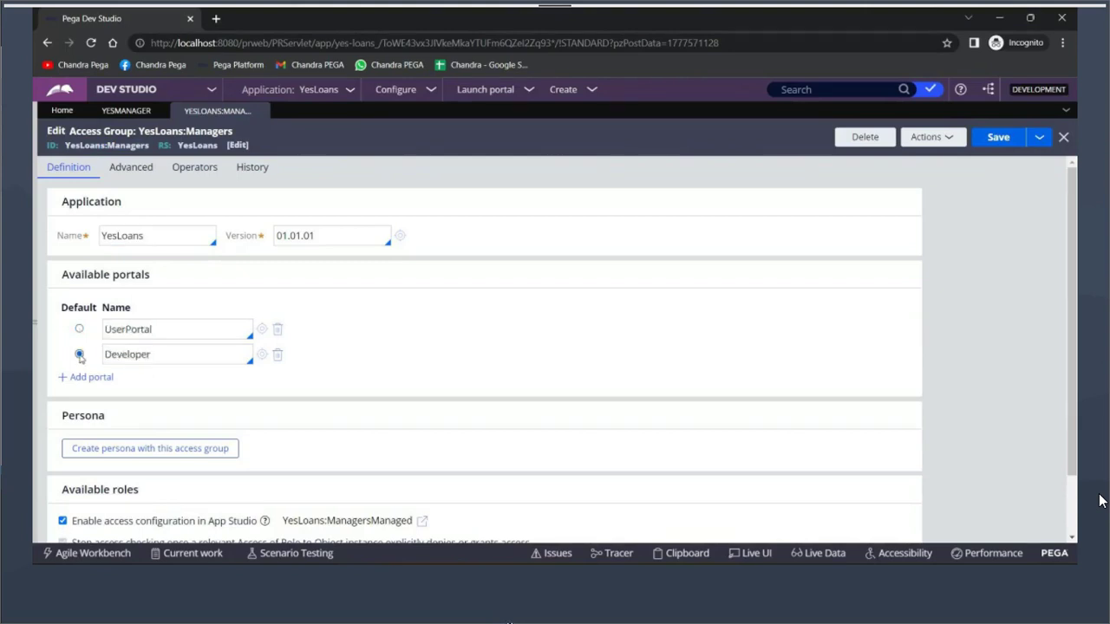
left_click(1000, 139)
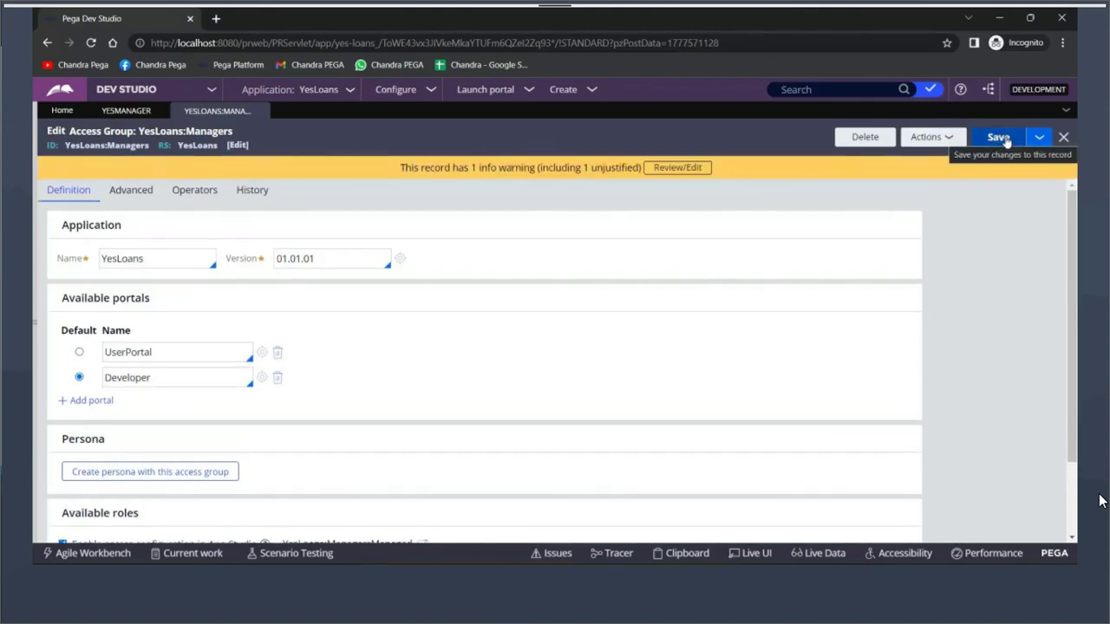
double_click(139, 378)
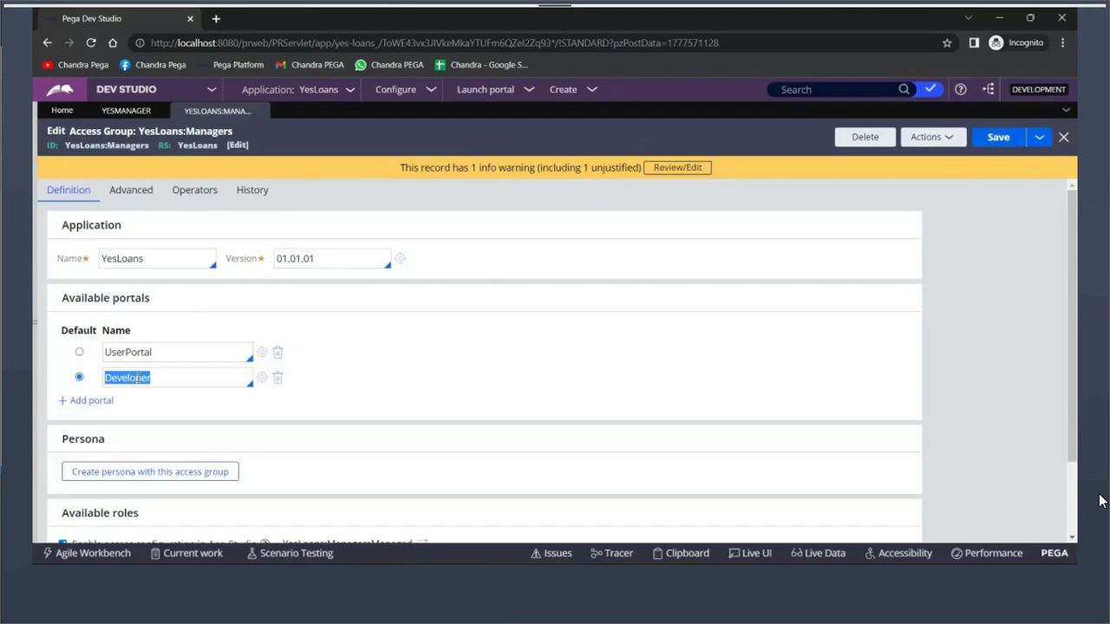
Switch to the other Chrome window showing the Dev Studio home page
mouse_move(958, 607)
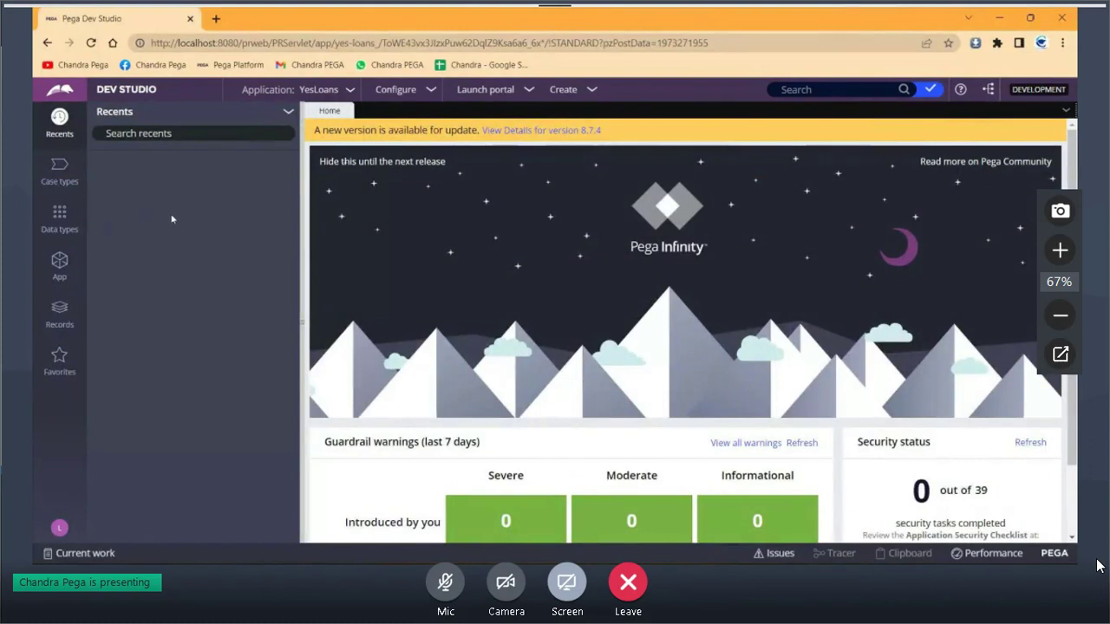
Try opening the LoansRegestration flow under YES-FW-YesBanking-Work > Process > Flow, then return to the access group
left_click(55, 268)
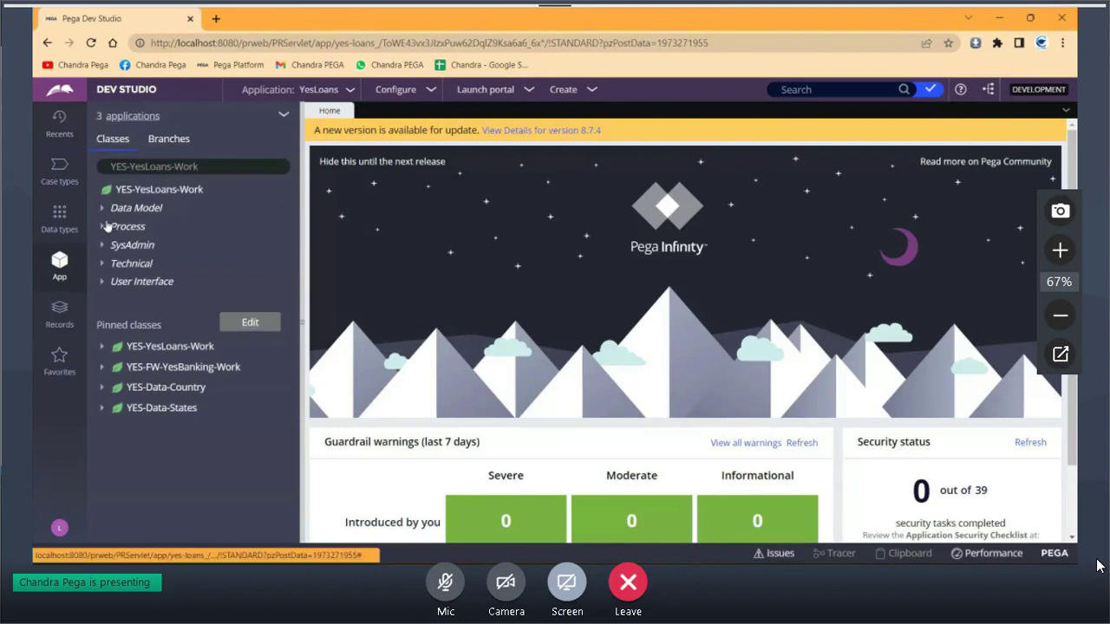
left_click(101, 368)
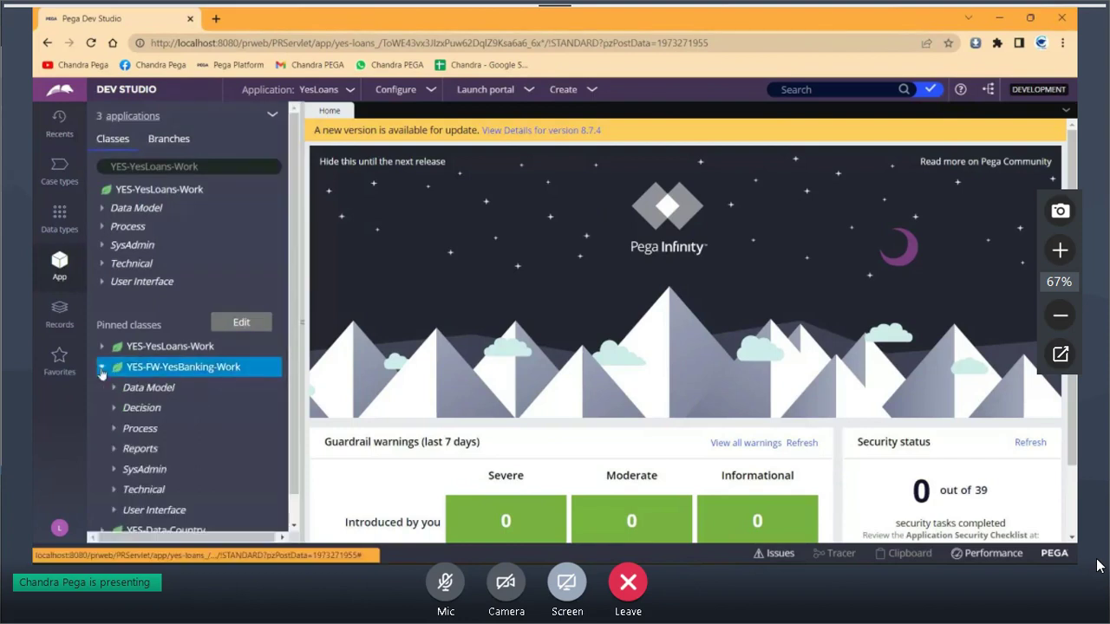
left_click(139, 429)
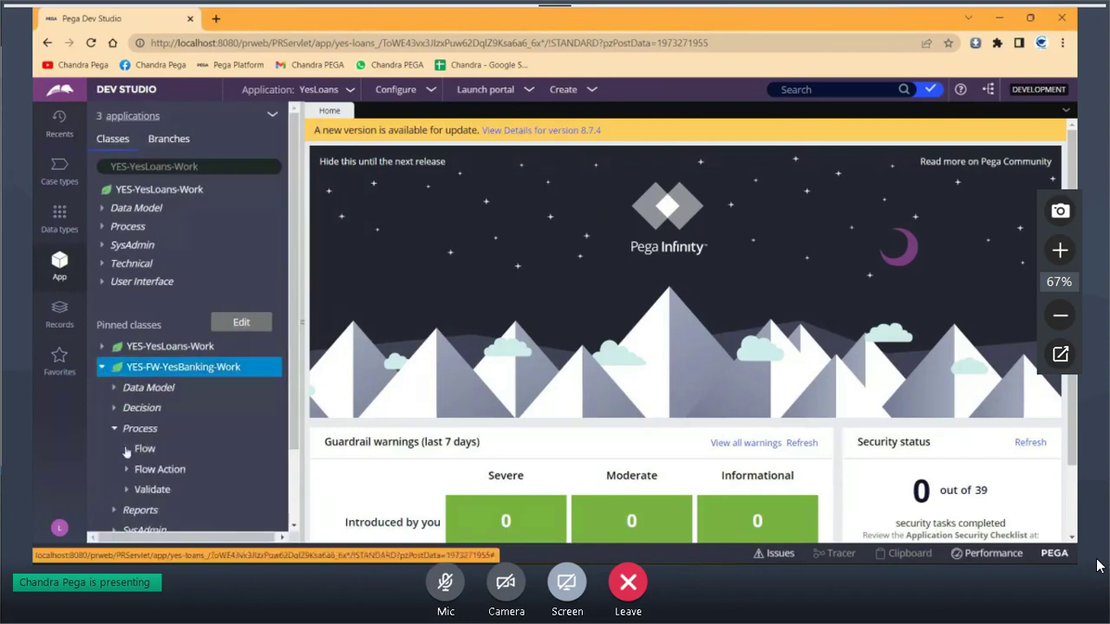
left_click(144, 449)
left_click(174, 469)
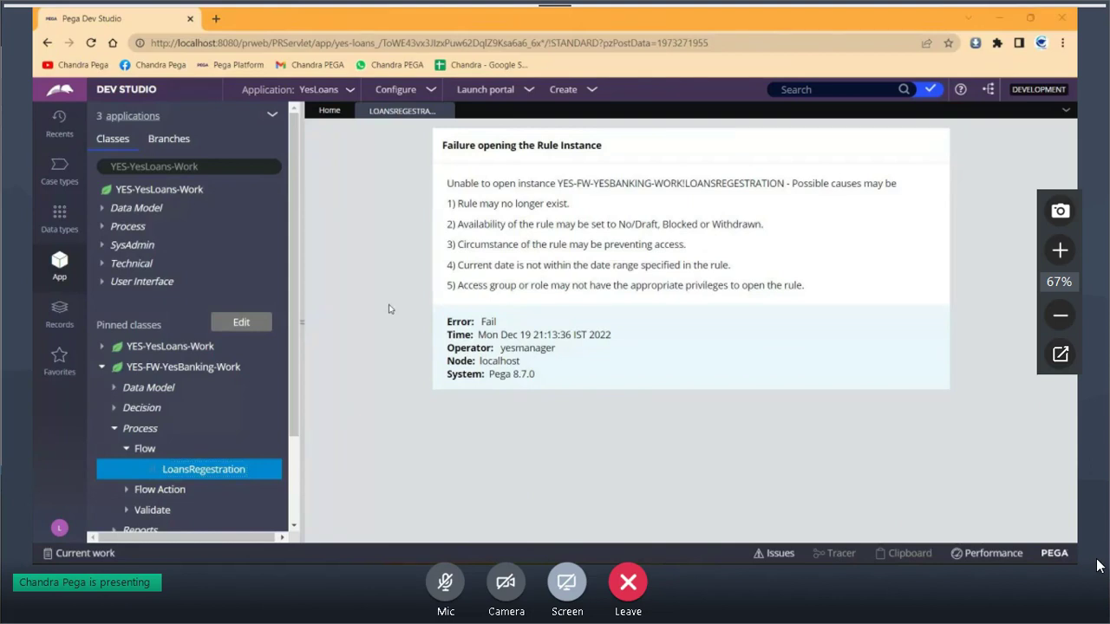
key("alt+Tab")
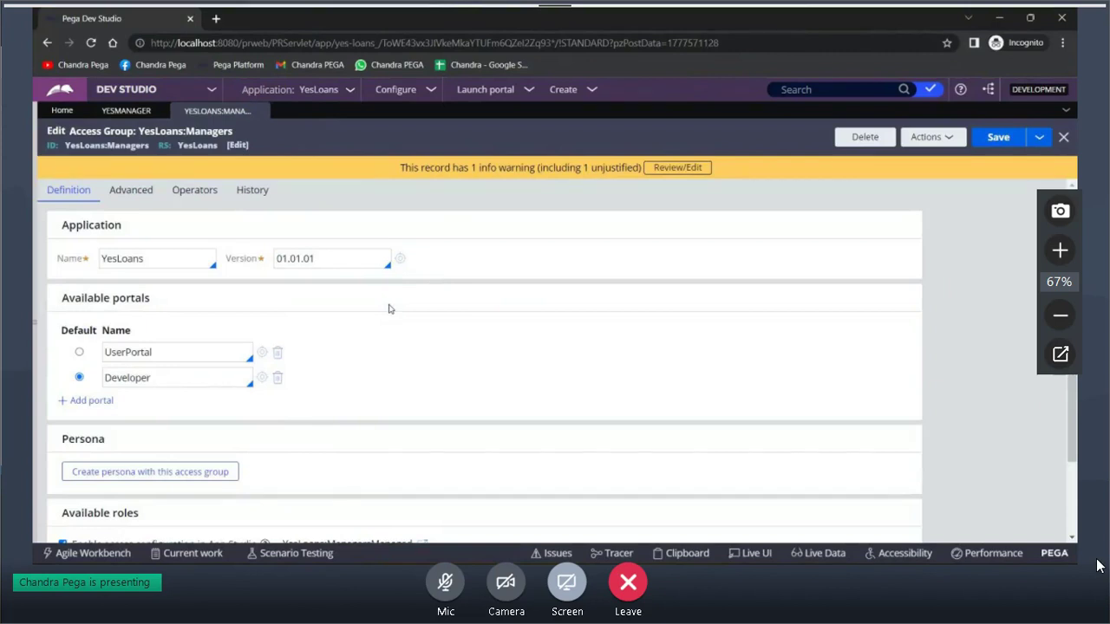
scroll(286, 359, "down", 2)
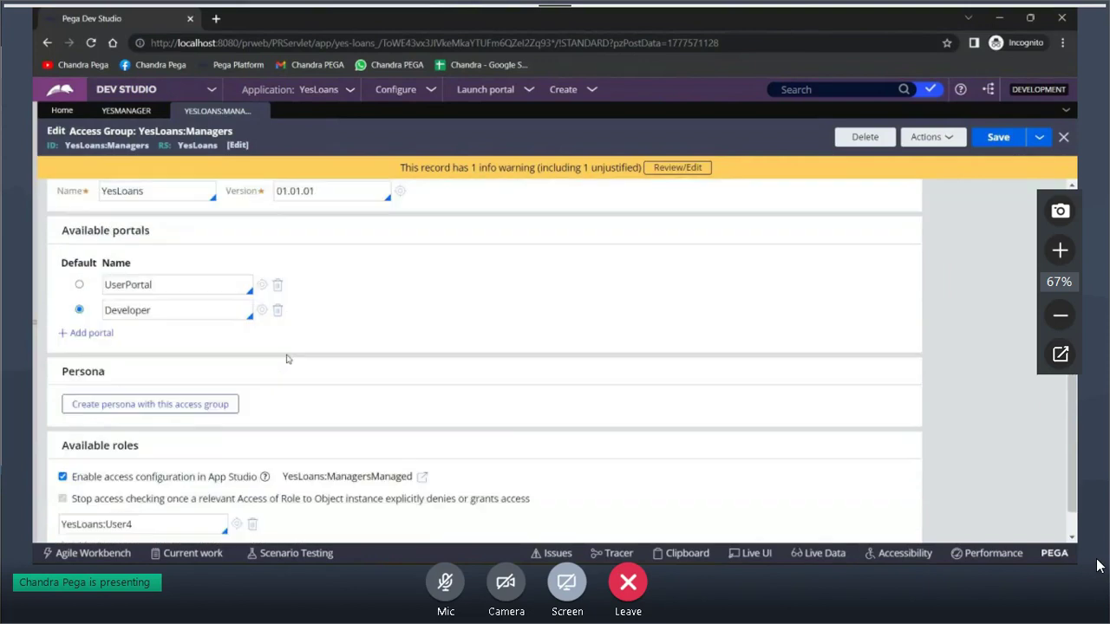
scroll(269, 386, "down", 1)
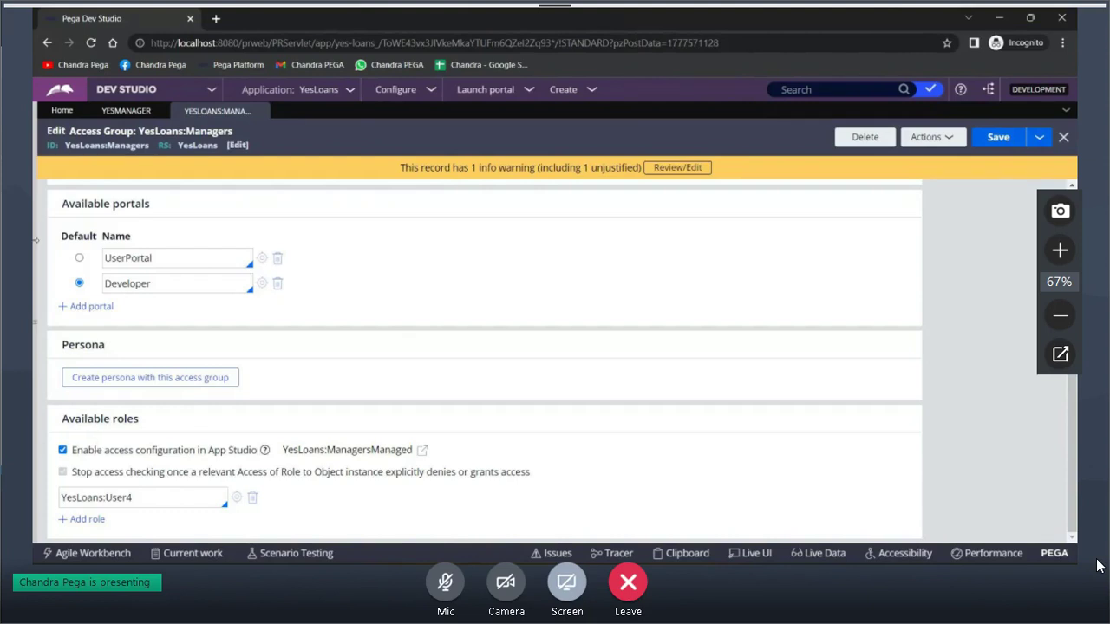
Return to the Chrome window showing the LoansRegestration rule-instance failure
key("alt+Tab")
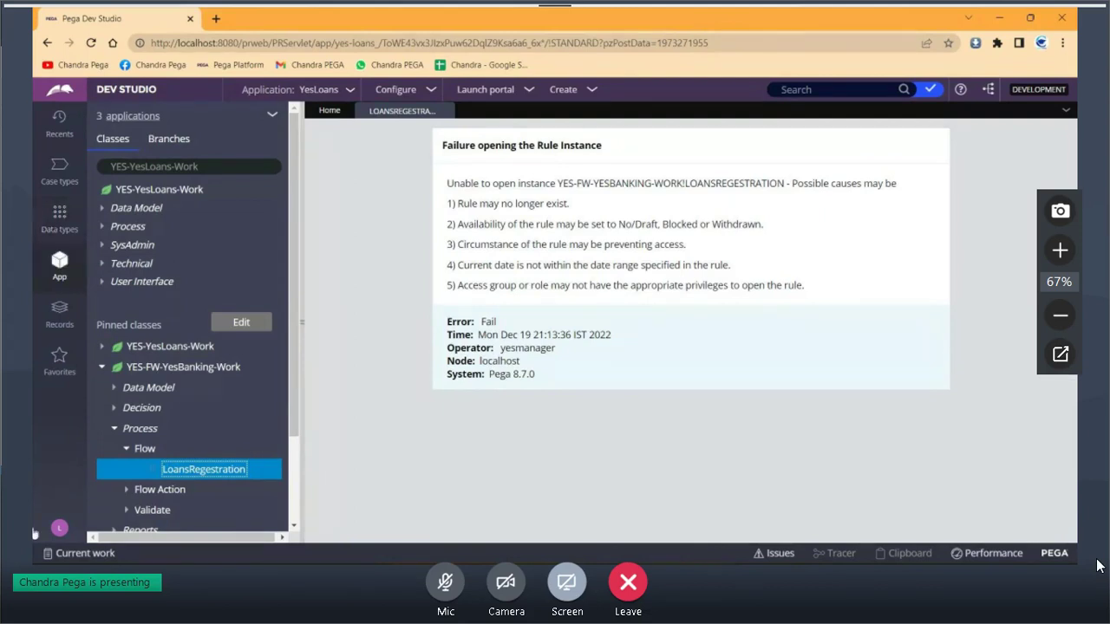
Switch to Notepad and delete all of its existing note text
key("alt+Tab")
key("ctrl+a")
key("BackSpace")
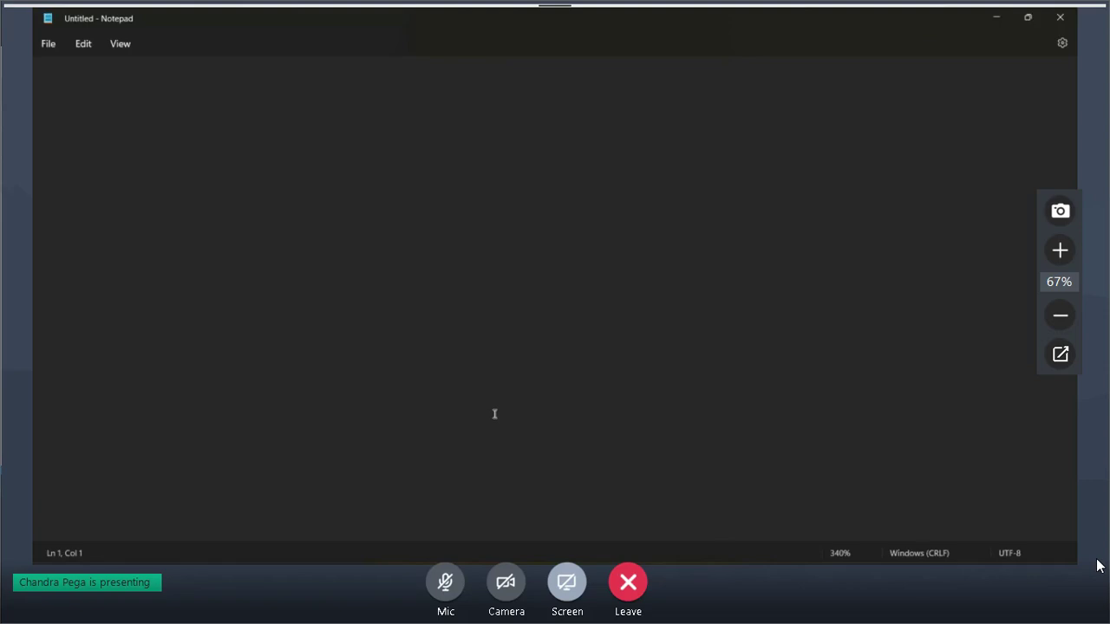
Write 'prod' in the Notepad note, then go back to the Dev Studio failure page
type("pr")
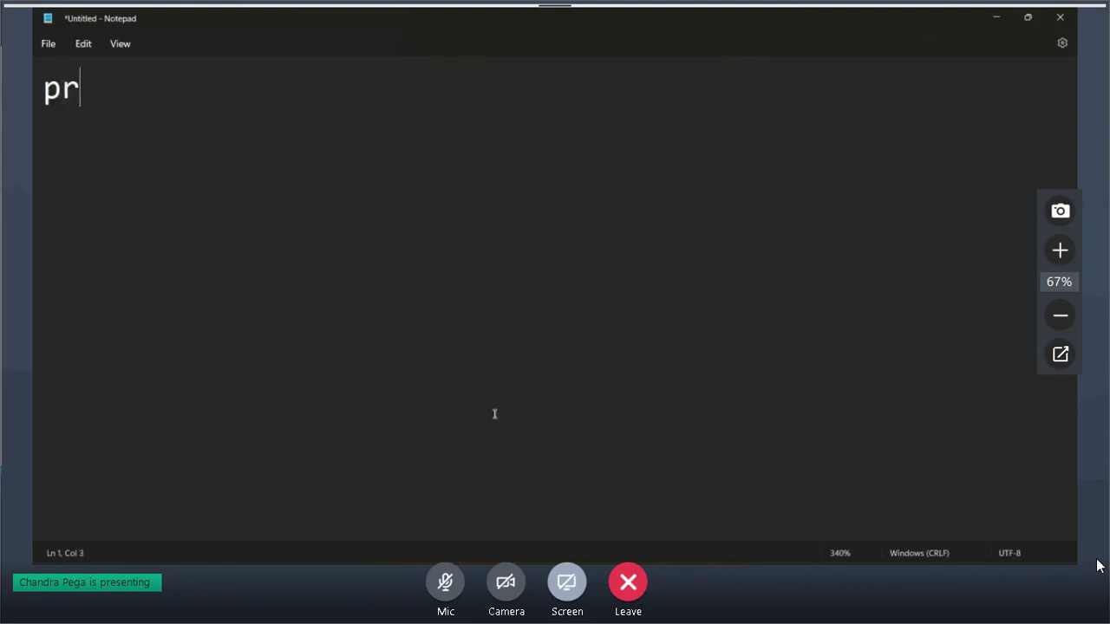
type("od")
key("BackSpace")
type("od")
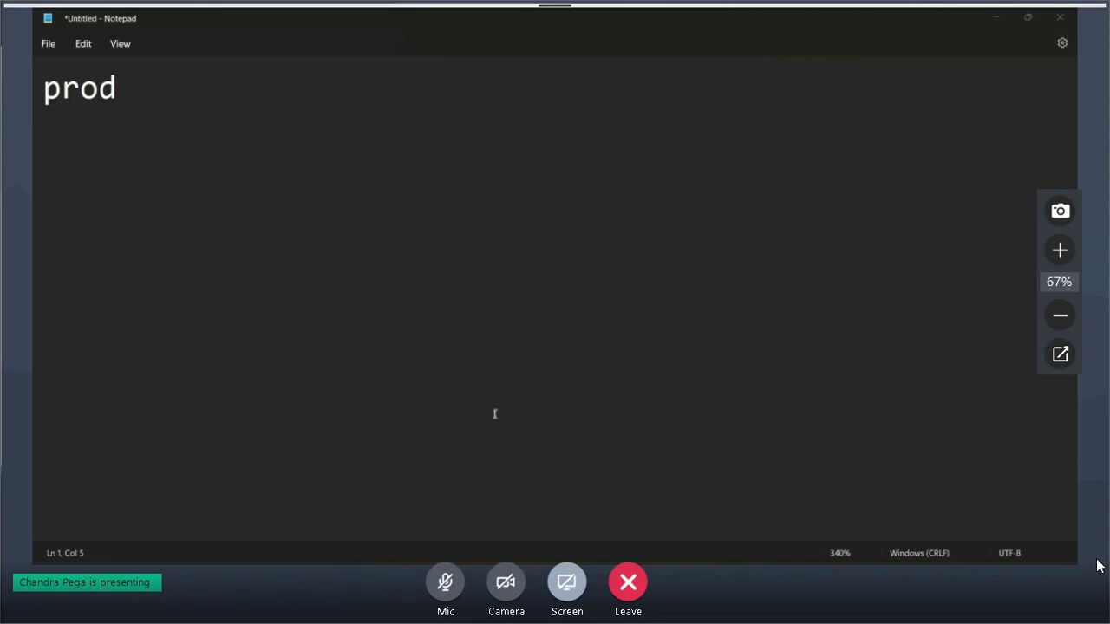
key("alt+Tab")
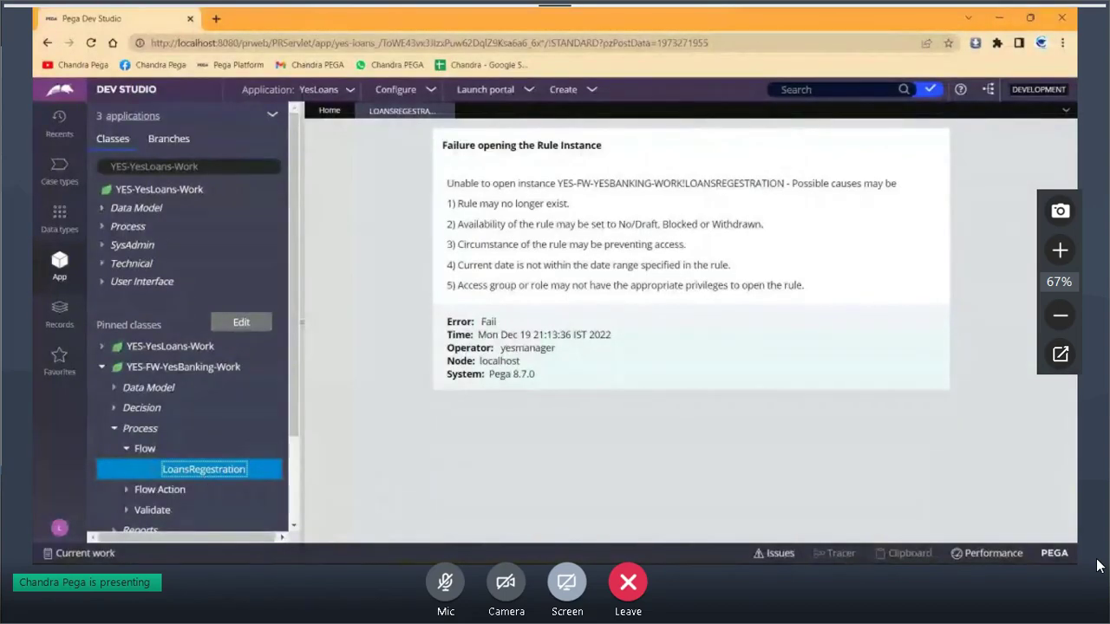
In the Incognito Dev Studio window, open the loans operator record, whose default access group is YesLoans:Authors
mouse_move(510, 563)
left_click(579, 514)
left_click(133, 113)
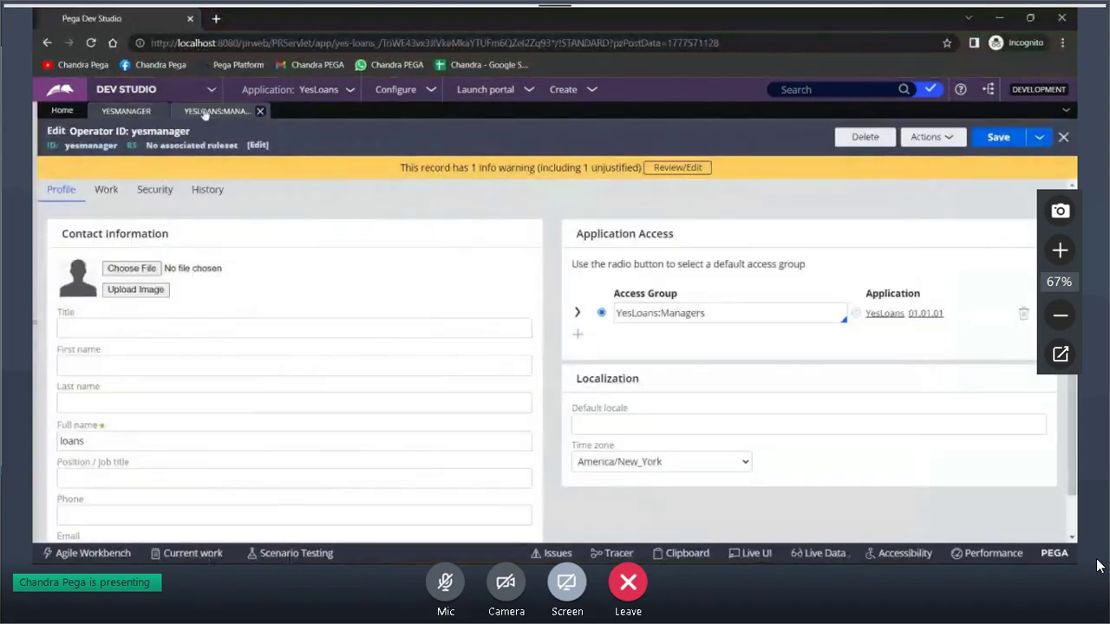
left_click(35, 181)
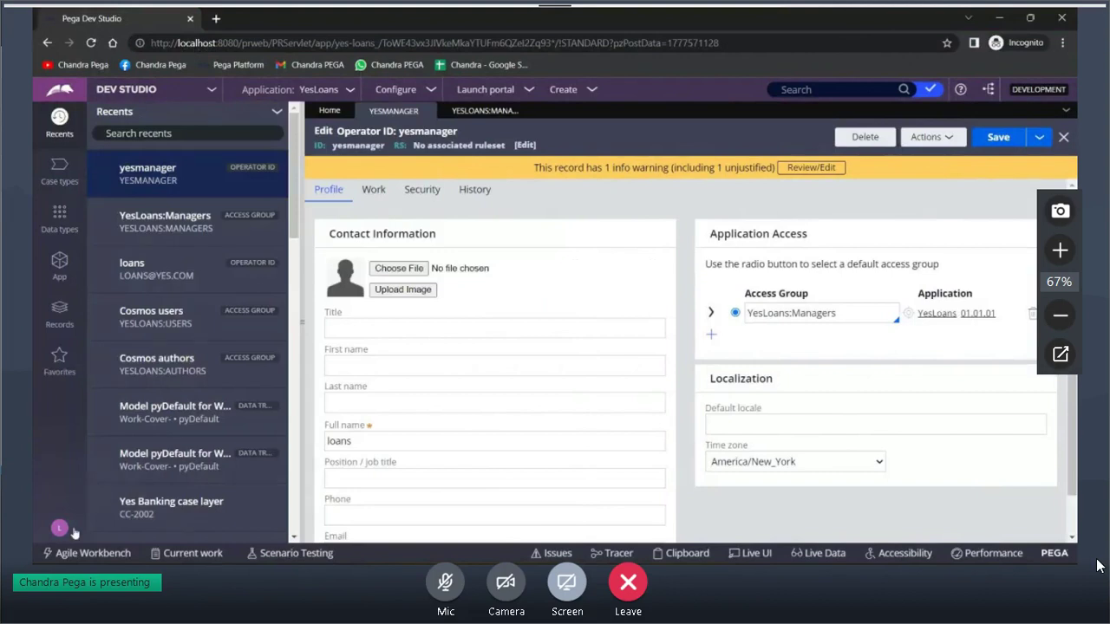
left_click(60, 528)
left_click(86, 456)
left_click(59, 264)
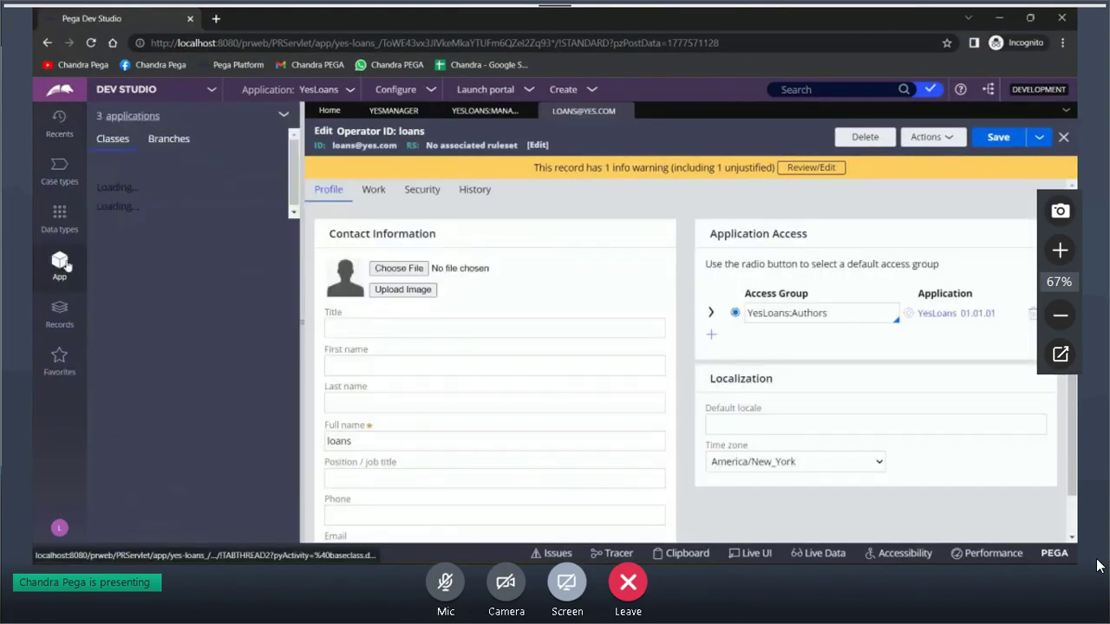
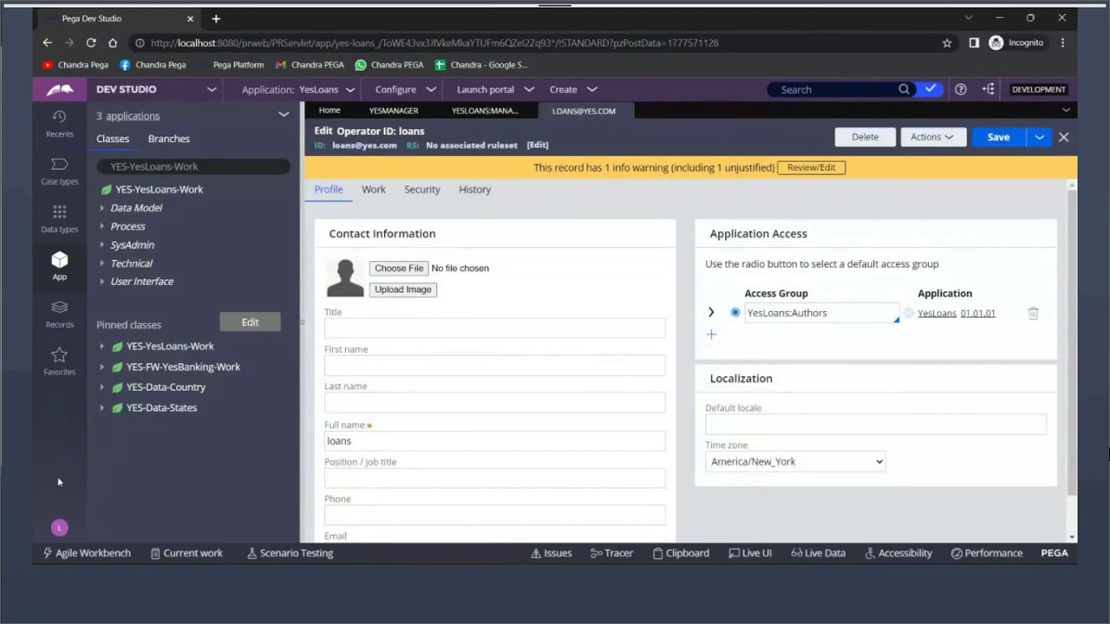
Open the loans thread's clipboard viewer maximized, collapsing User Pages and expanding System Pages
left_click(682, 553)
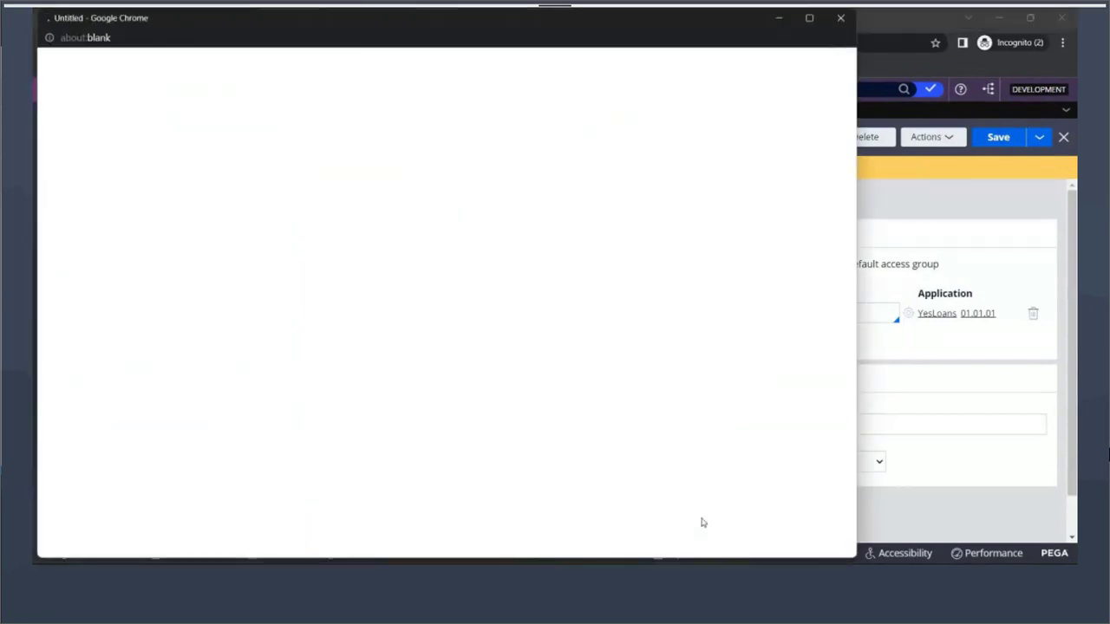
double_click(642, 22)
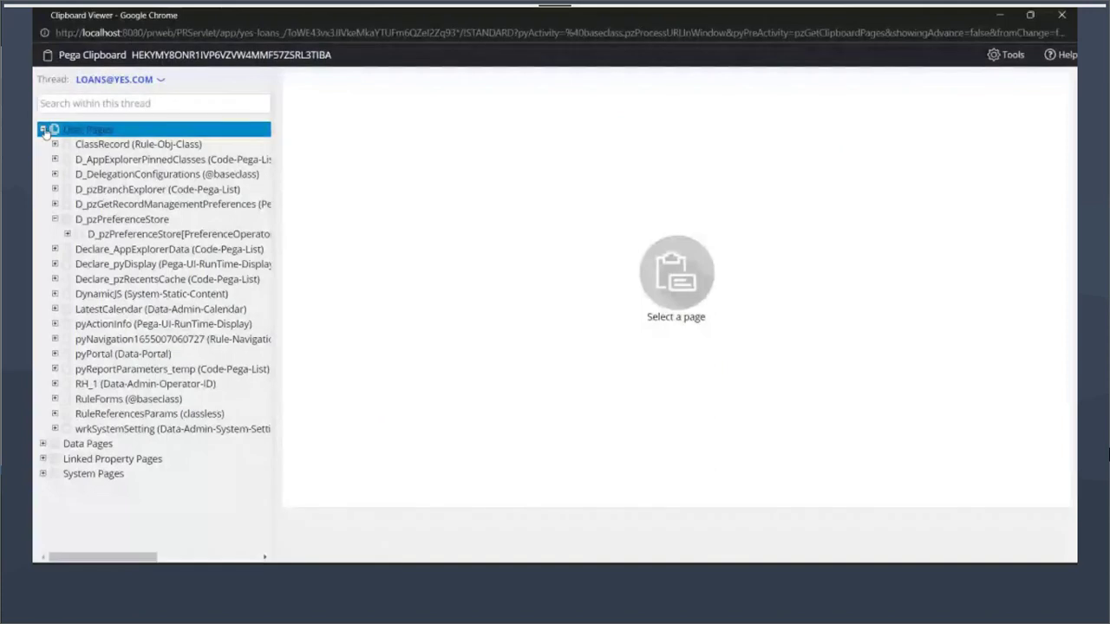
left_click(43, 130)
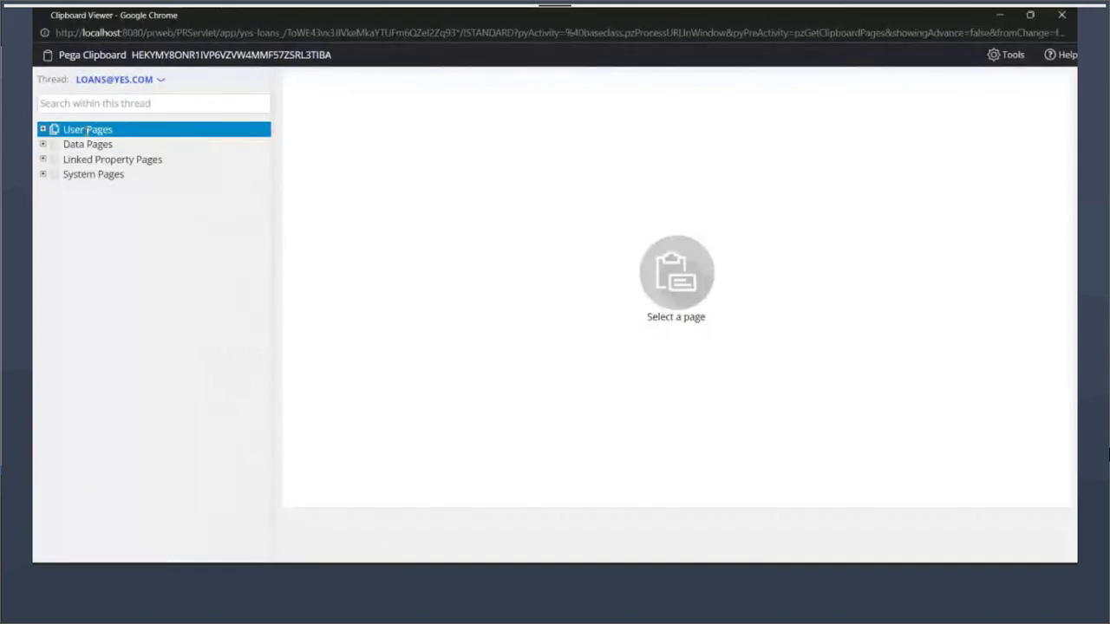
left_click(44, 175)
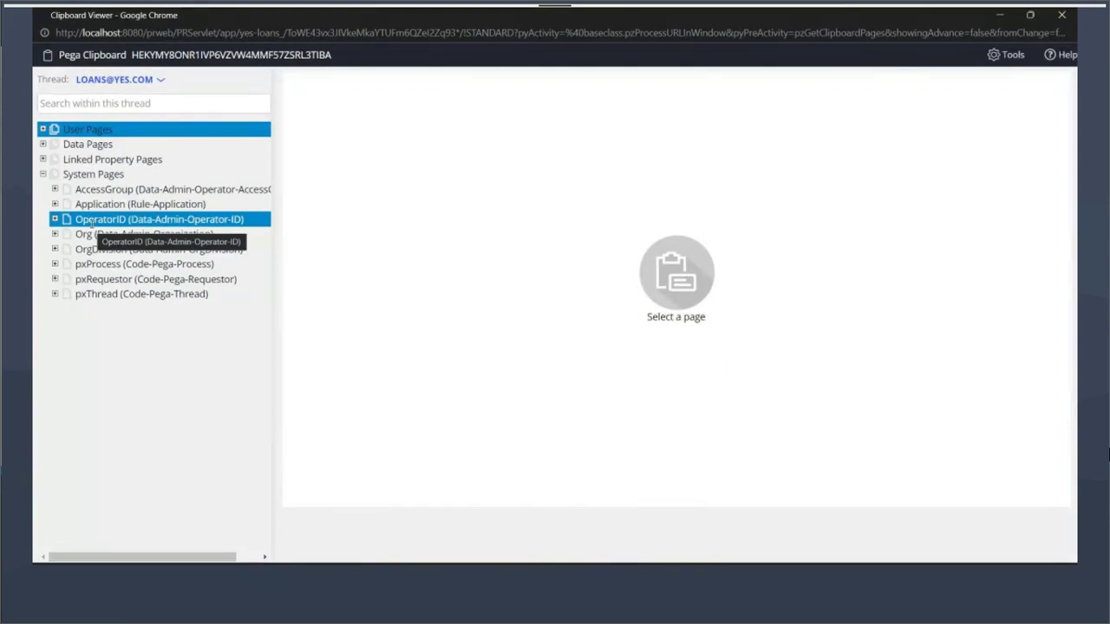
Show the OperatorID page's properties, including access group YesLoans:Authors and the loans operator's ID
left_click(91, 221)
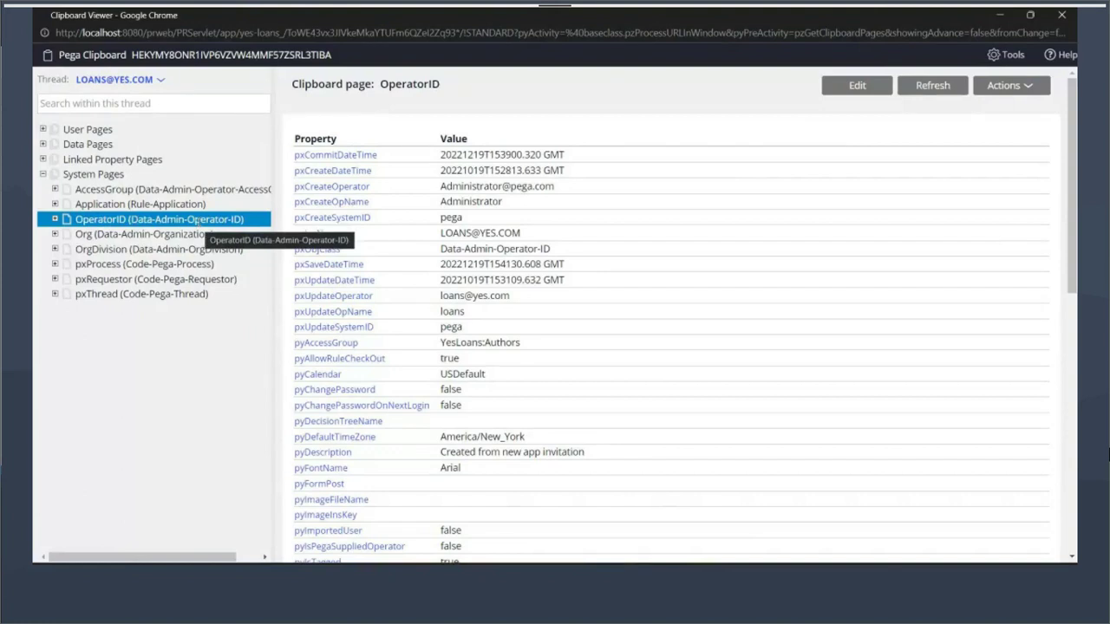
Return to the Incognito Dev Studio window editing the loans operator
mouse_move(509, 577)
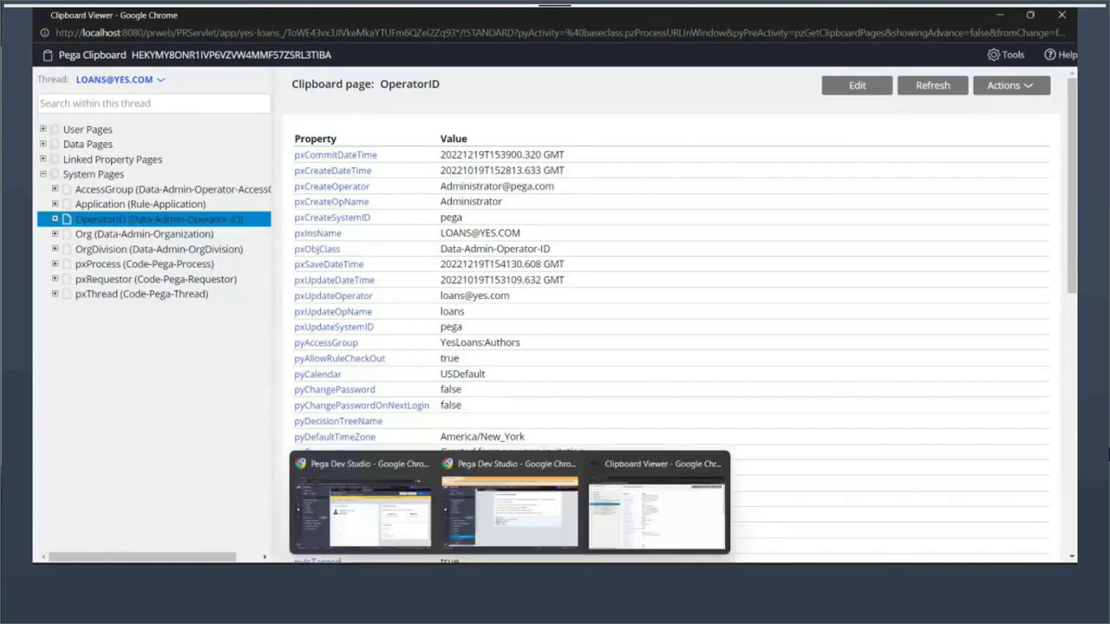
left_click(495, 519)
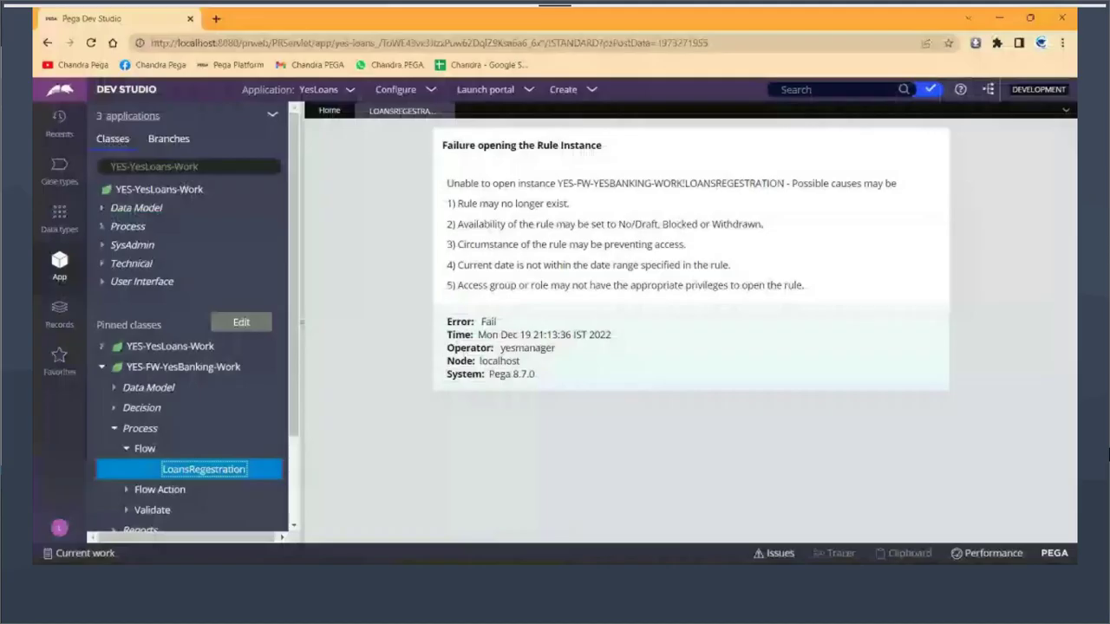
mouse_move(510, 577)
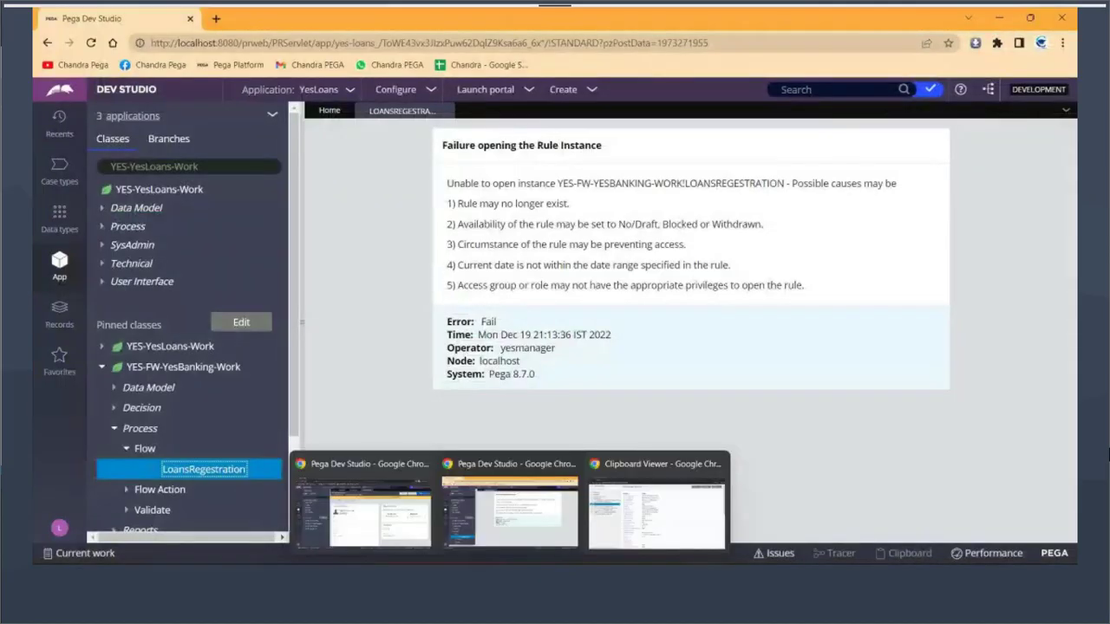
left_click(362, 512)
Search the class explorer for data-admin-operator and select the Data-Admin-Operator-ID class
left_click(237, 166)
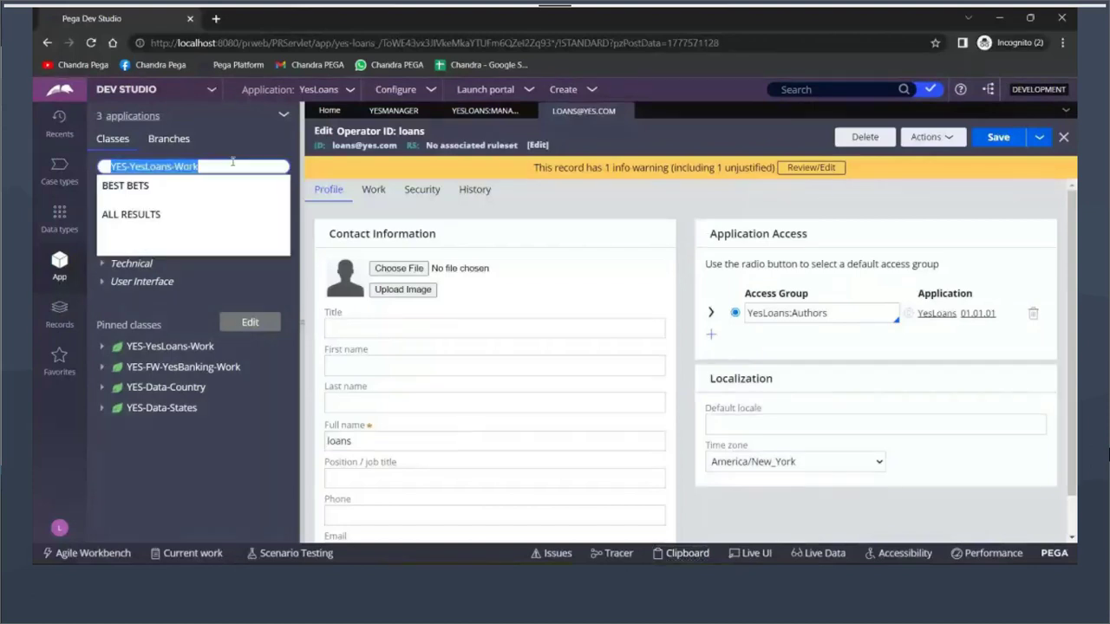
type("data-")
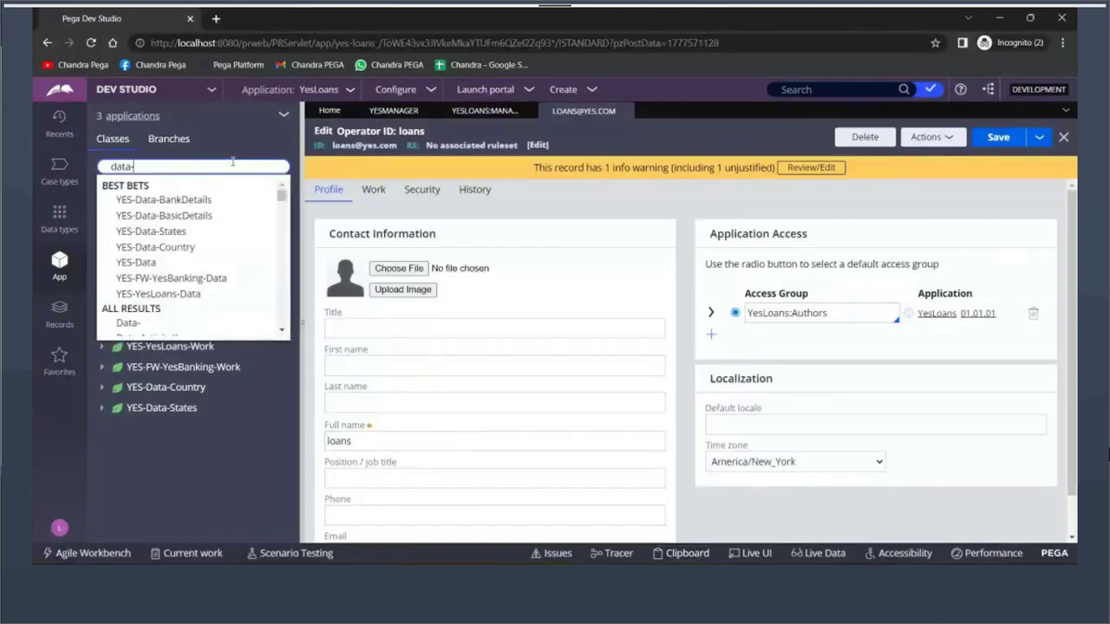
type("admin-ope")
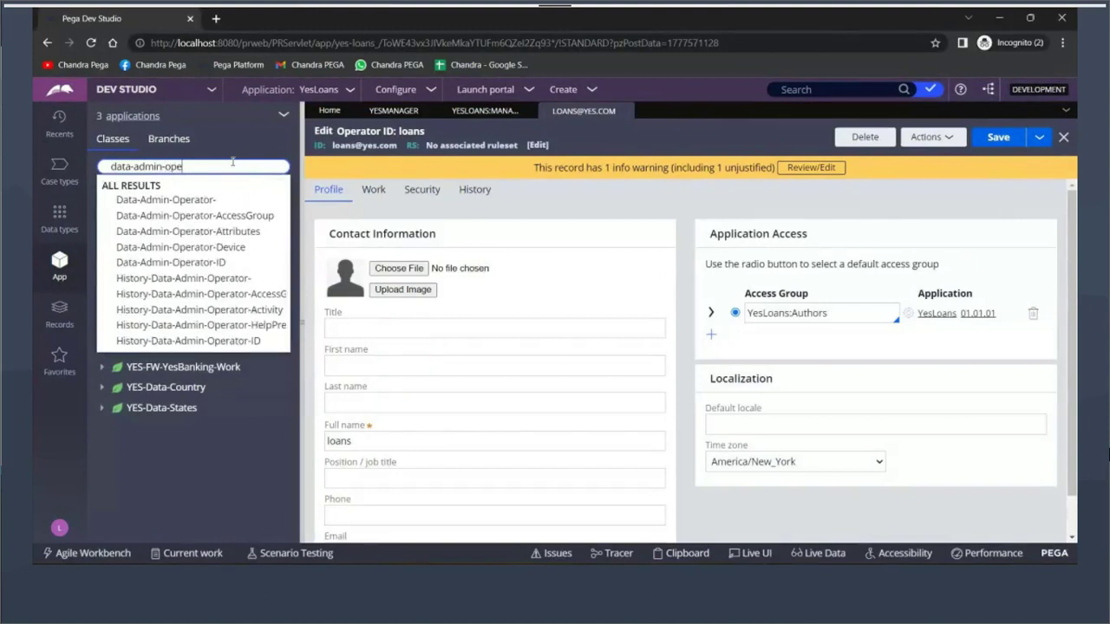
type("rator")
key("Down")
key("Down")
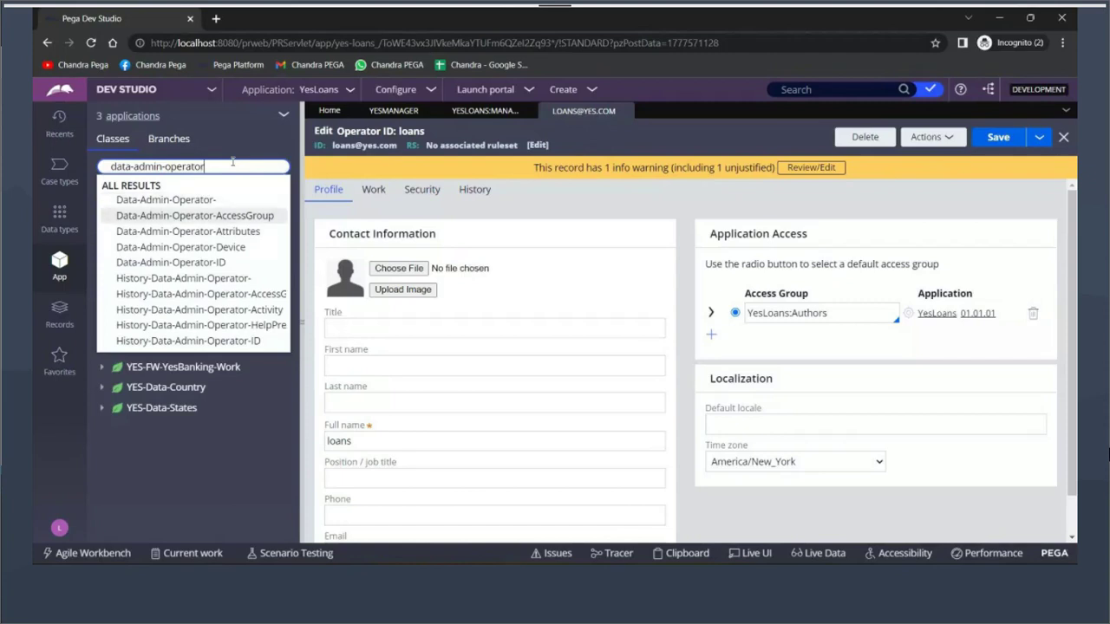
key("Down")
key("Down")
key("Down")
key("Return")
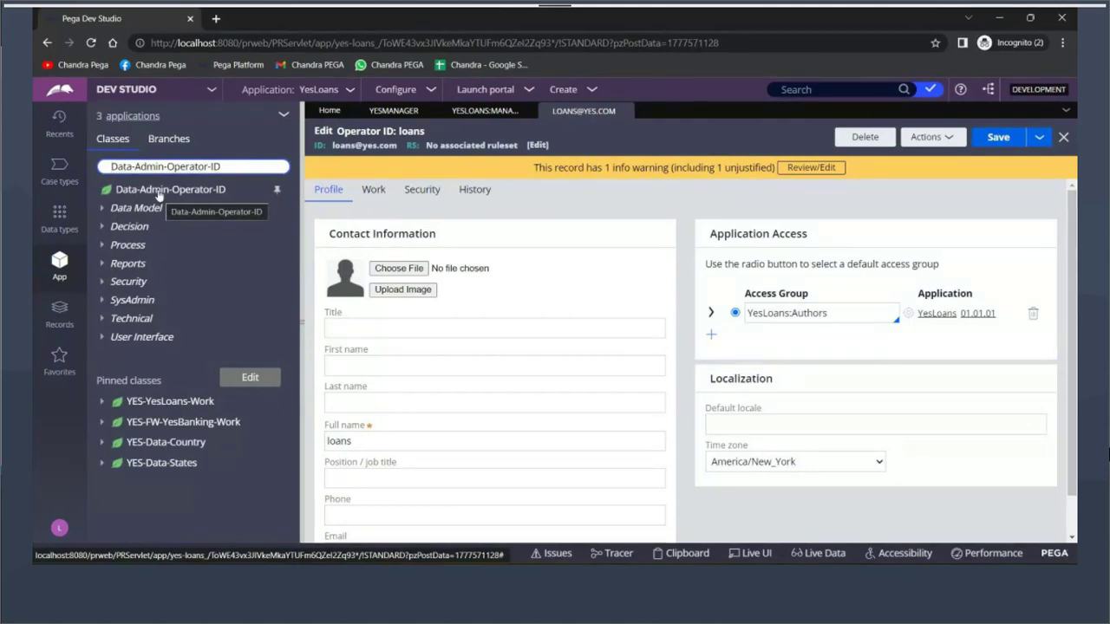
right_click(159, 195)
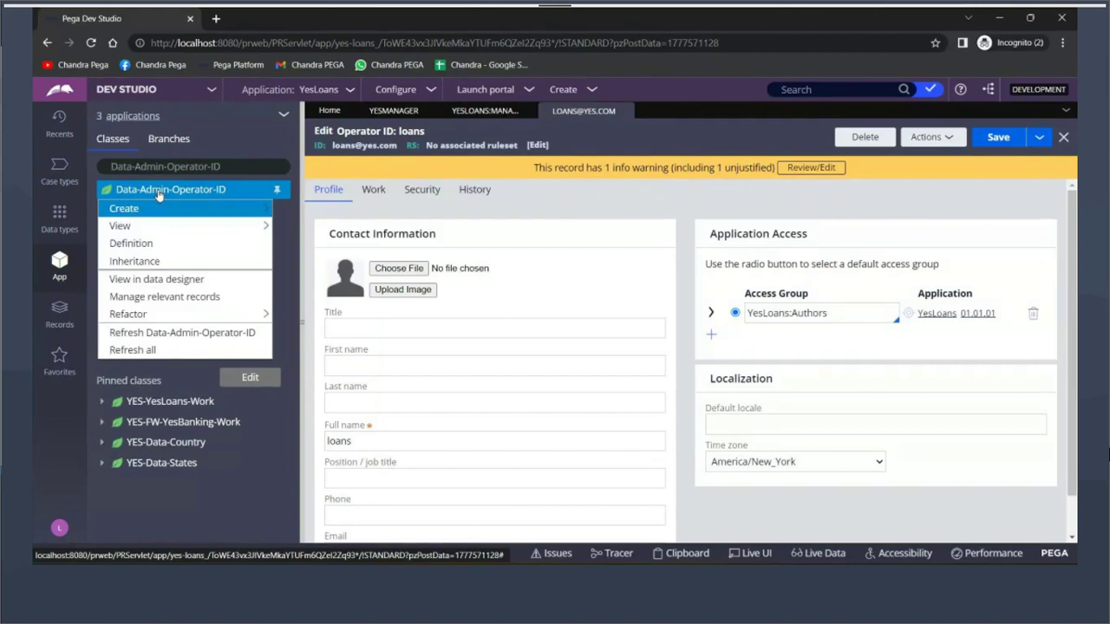
Test the Data-Admin-Operator-ID class definition's connection, confirming table data.pr_operators in PegaDATA
left_click(133, 243)
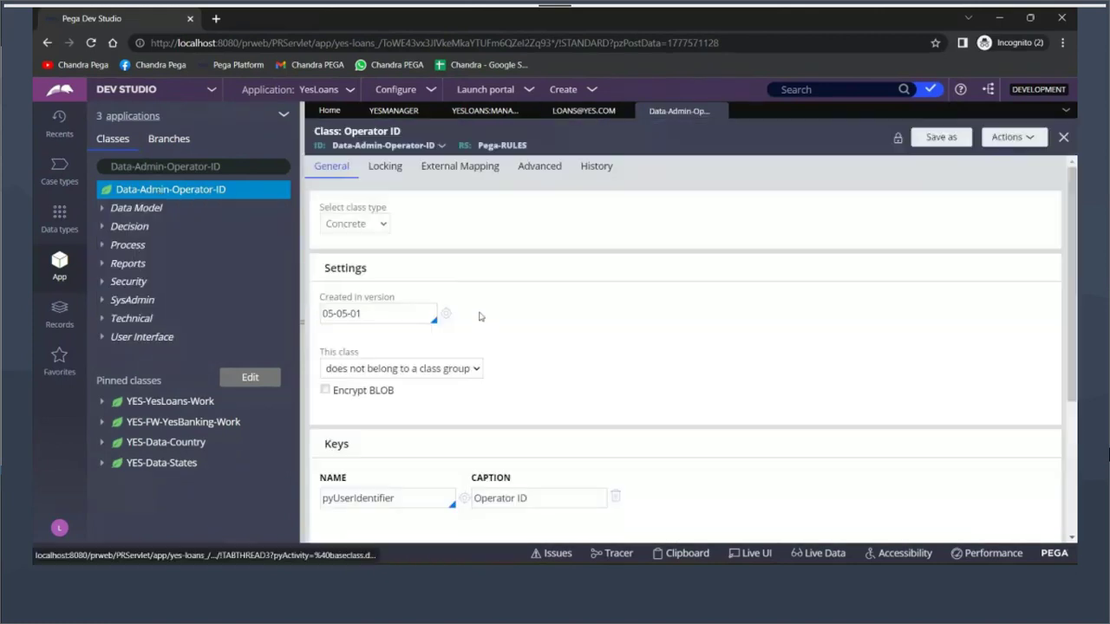
scroll(479, 316, "down", 1)
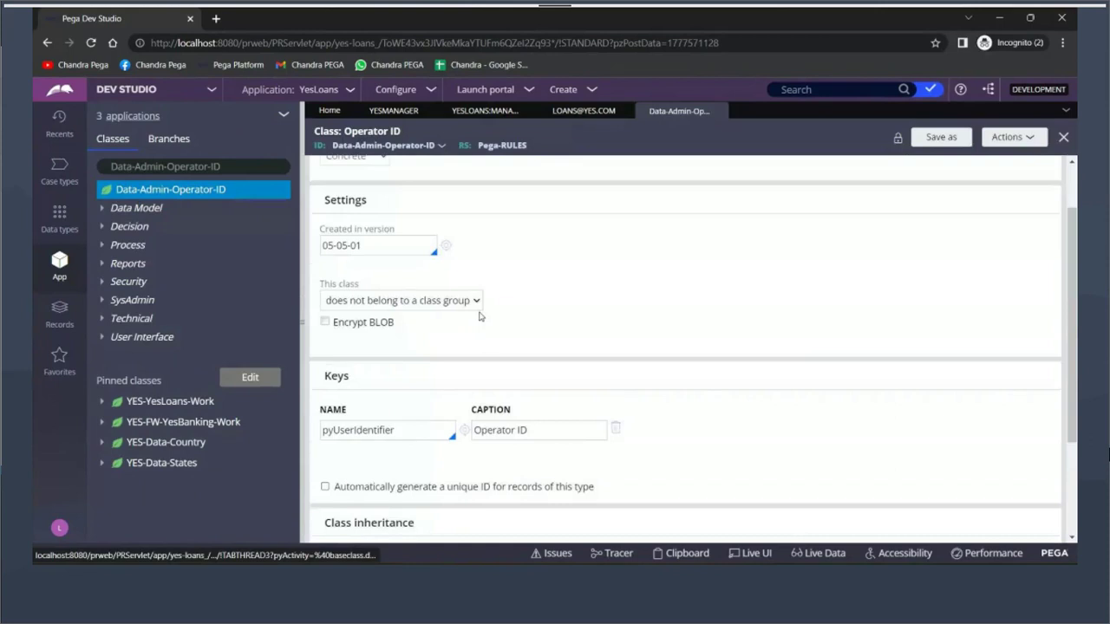
scroll(479, 316, "down", 2)
left_click(382, 513)
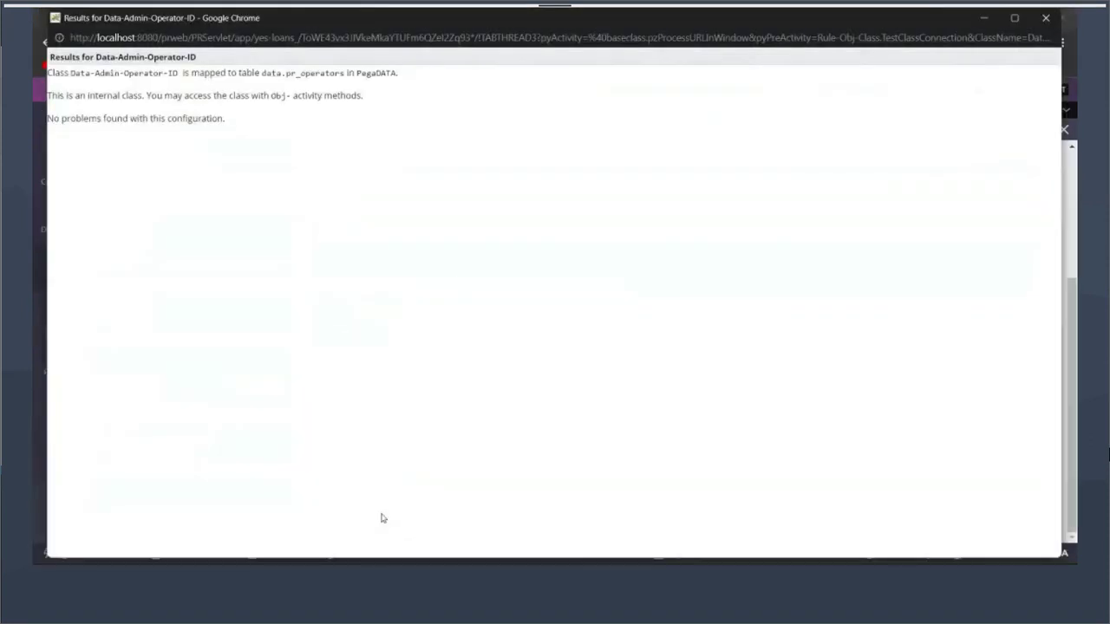
left_click_drag(286, 73, 349, 73)
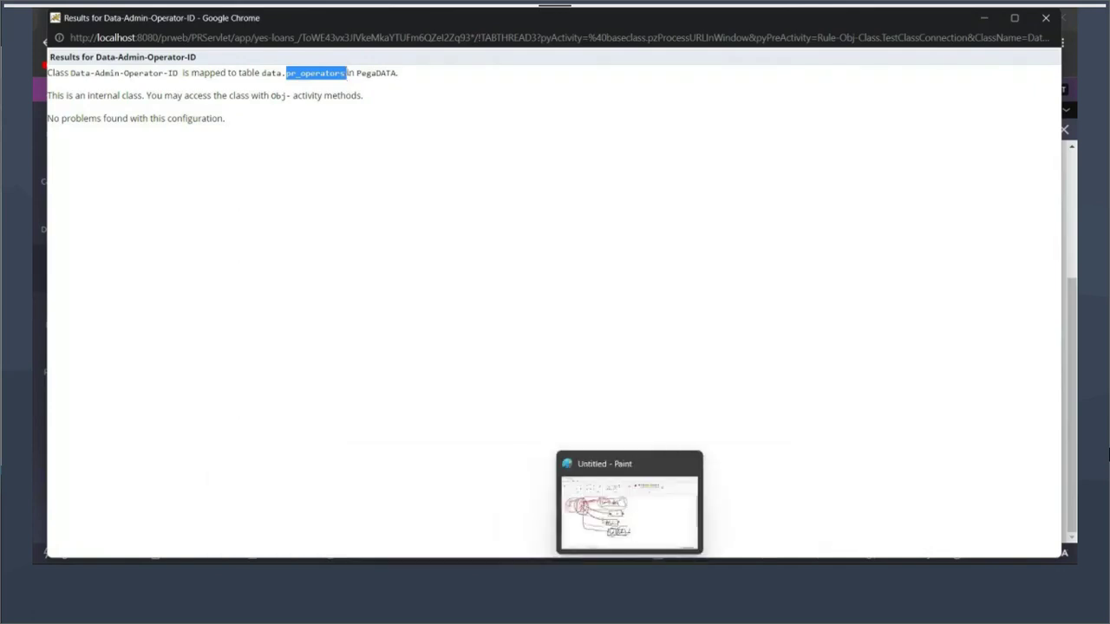
Start a new blank Paint drawing, discarding the old sketch unsaved
left_click(628, 573)
key("ctrl+n")
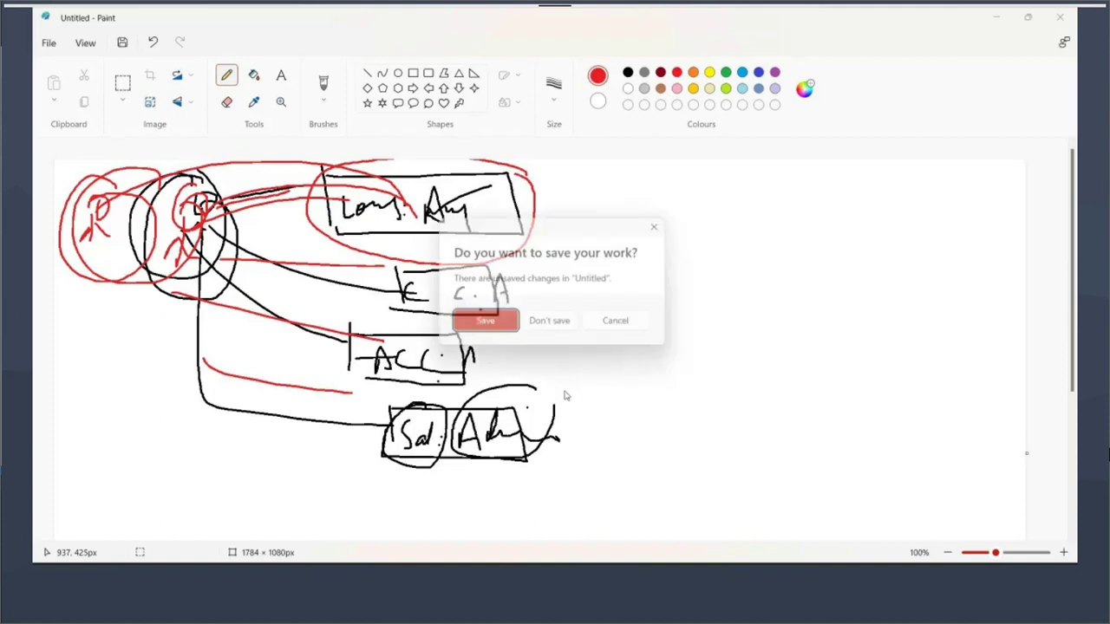
left_click(556, 325)
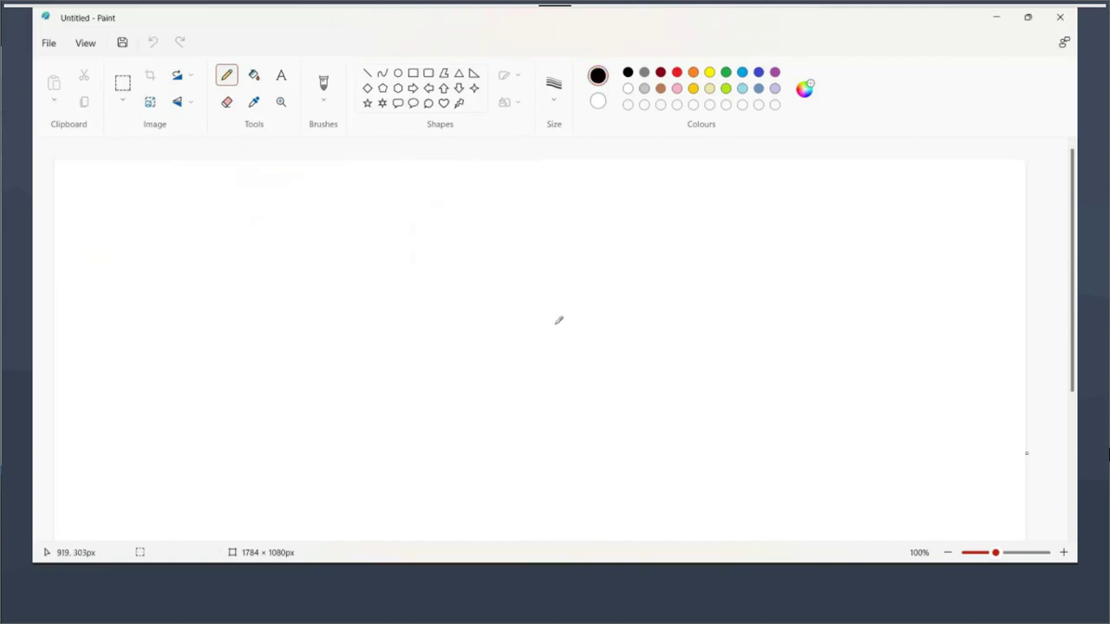
Draw a large frame containing a ticked first box with a label above it
left_click(413, 73)
left_click_drag(182, 192, 825, 463)
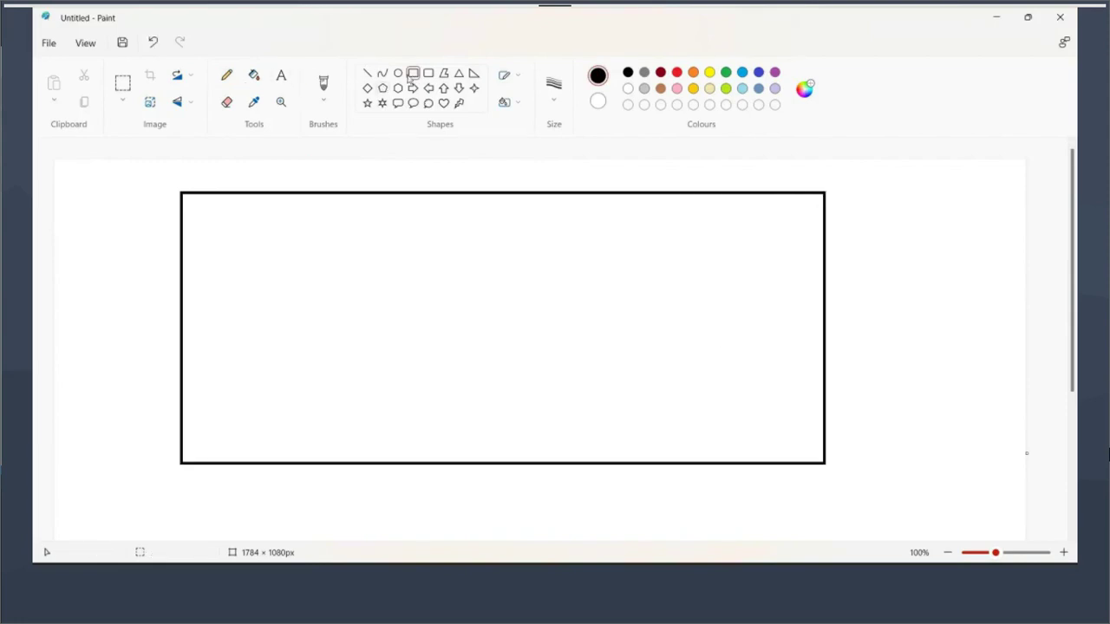
left_click(226, 77)
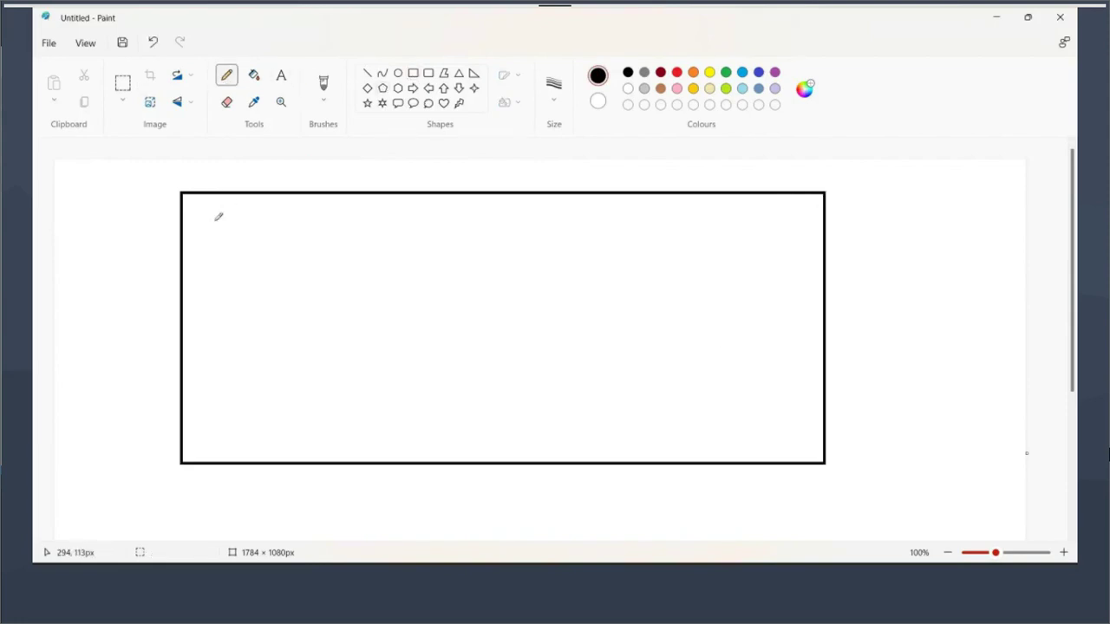
mouse_move(213, 214)
left_mouse_down()
mouse_move(372, 208)
mouse_move(304, 248)
mouse_move(206, 246)
mouse_move(203, 215)
left_mouse_up()
mouse_move(337, 222)
left_mouse_down()
mouse_move(345, 235)
mouse_move(353, 218)
left_mouse_up()
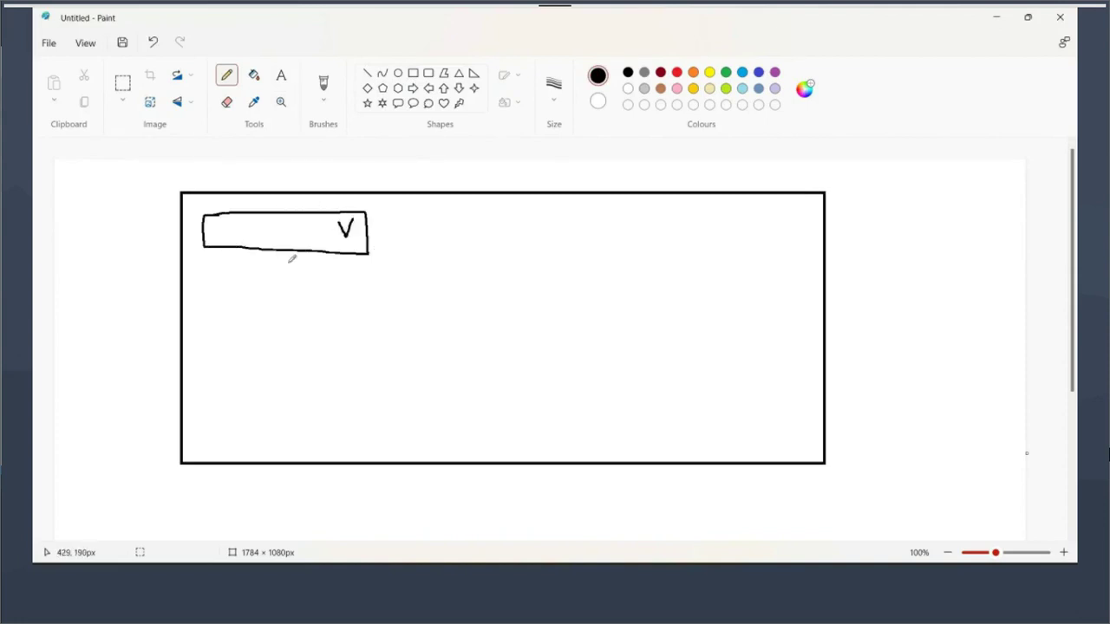
mouse_move(259, 184)
left_mouse_down()
mouse_move(260, 197)
mouse_move(317, 176)
mouse_move(353, 205)
left_mouse_up()
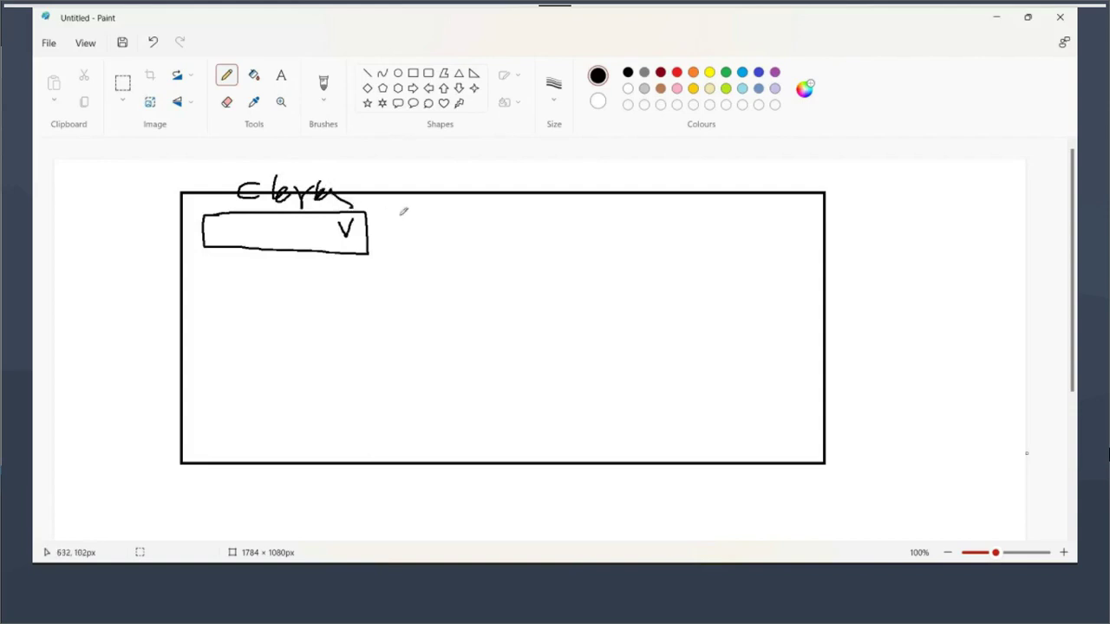
Write the tally list 4 - C, 3 - DM, 2 - Ma right of the frame
mouse_move(878, 192)
left_mouse_down()
mouse_move(899, 179)
mouse_move(878, 193)
mouse_move(858, 246)
left_mouse_up()
left_click_drag(874, 232, 918, 240)
mouse_move(851, 270)
left_mouse_down()
mouse_move(872, 289)
mouse_move(864, 307)
mouse_move(904, 284)
left_mouse_up()
mouse_move(923, 283)
left_mouse_down()
mouse_move(926, 300)
mouse_move(957, 281)
mouse_move(970, 301)
left_mouse_up()
mouse_move(865, 343)
left_mouse_down()
mouse_move(876, 337)
mouse_move(898, 364)
mouse_move(905, 353)
left_mouse_up()
mouse_move(916, 362)
left_mouse_down()
mouse_move(926, 340)
mouse_move(945, 362)
mouse_move(973, 347)
left_mouse_up()
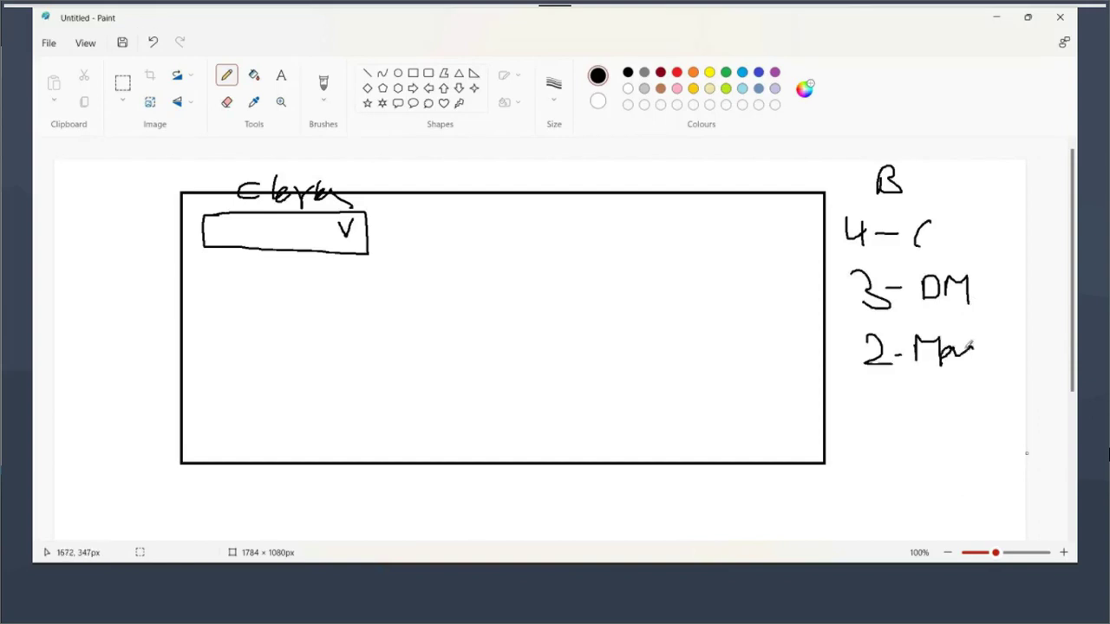
Add a second and third ticked box inside the frame
mouse_move(411, 224)
left_mouse_down()
mouse_move(539, 247)
mouse_move(418, 224)
left_mouse_up()
mouse_move(504, 240)
left_mouse_down()
mouse_move(736, 229)
mouse_move(738, 285)
mouse_move(614, 243)
left_mouse_up()
left_click_drag(702, 245, 725, 250)
Draw a total line under the tally, write the total, and mark the C and Ma entries
left_click_drag(844, 395, 1000, 406)
mouse_move(874, 413)
left_mouse_down()
mouse_move(867, 422)
mouse_move(886, 420)
mouse_move(881, 445)
mouse_move(893, 427)
mouse_move(938, 448)
mouse_move(939, 431)
left_mouse_up()
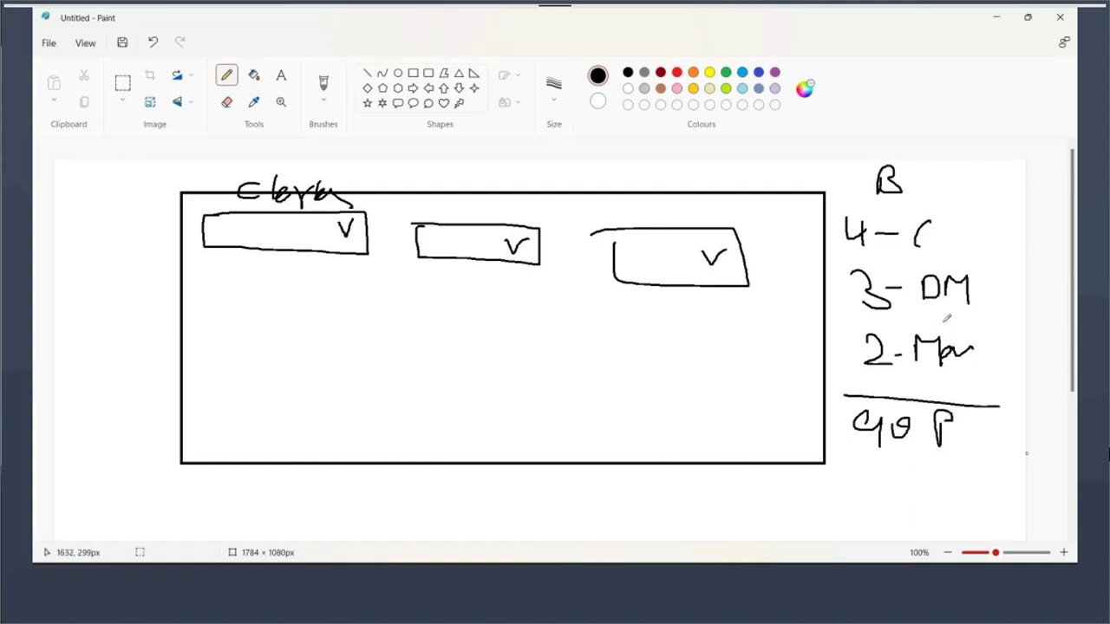
left_click_drag(848, 210, 854, 209)
left_click_drag(936, 373, 959, 364)
Label the middle box DM and the right box M, and thicken the first tick
mouse_move(439, 194)
left_mouse_down()
mouse_move(442, 217)
mouse_move(482, 213)
left_mouse_up()
mouse_move(655, 198)
left_mouse_down()
mouse_move(656, 224)
mouse_move(681, 233)
left_mouse_up()
left_click_drag(340, 222, 354, 214)
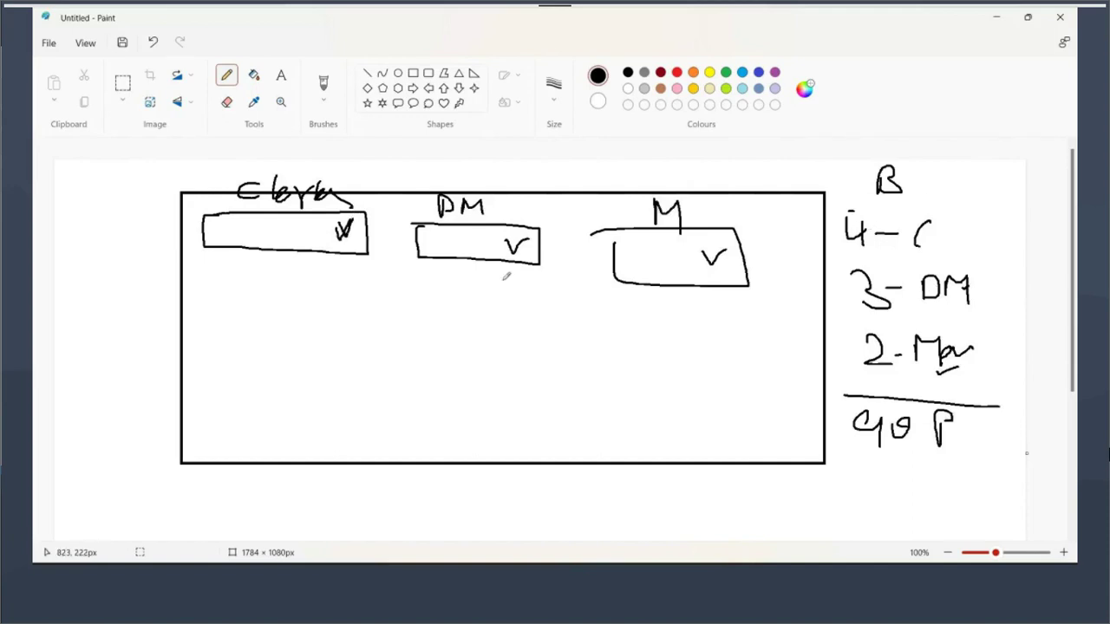
Write C-1 and C-2 under the first box, DM-1 under the DM box, and begin the M entries
mouse_move(243, 258)
left_mouse_down()
mouse_move(256, 279)
mouse_move(272, 268)
left_mouse_up()
mouse_move(276, 264)
left_mouse_down()
mouse_move(281, 275)
mouse_move(248, 306)
mouse_move(295, 312)
mouse_move(263, 337)
left_mouse_up()
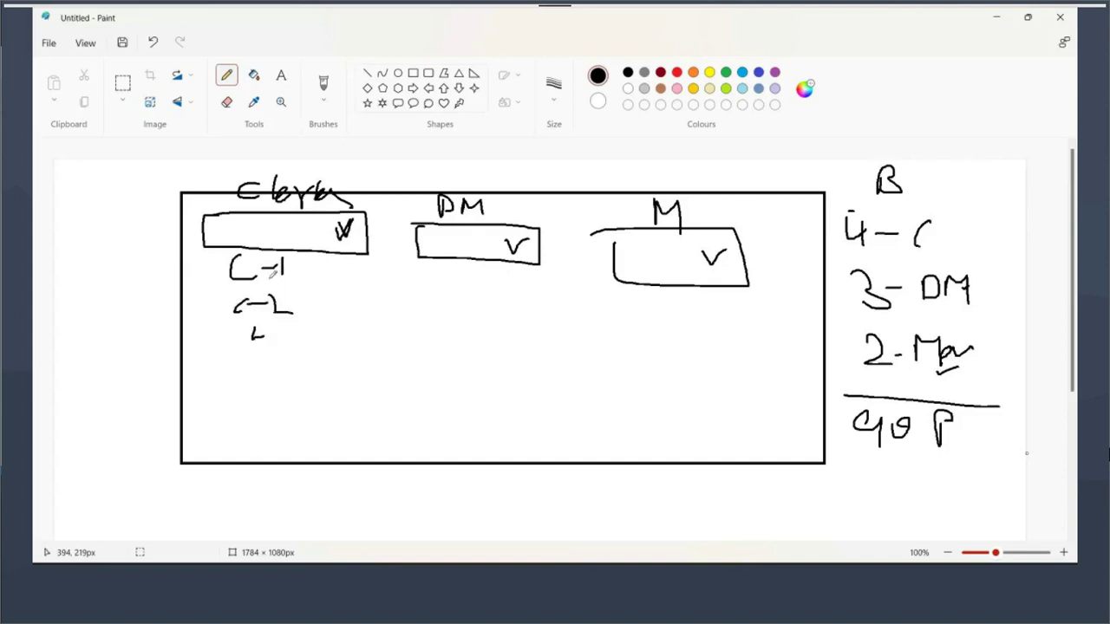
left_click(271, 388)
left_click_drag(508, 242, 526, 235)
mouse_move(428, 280)
left_mouse_down()
mouse_move(461, 297)
mouse_move(485, 293)
mouse_move(496, 309)
left_mouse_up()
left_click_drag(486, 350, 484, 357)
mouse_move(674, 314)
left_mouse_down()
mouse_move(696, 306)
mouse_move(706, 333)
left_mouse_up()
Handwrite M1 and M2 beneath the M box
left_click_drag(678, 373, 742, 363)
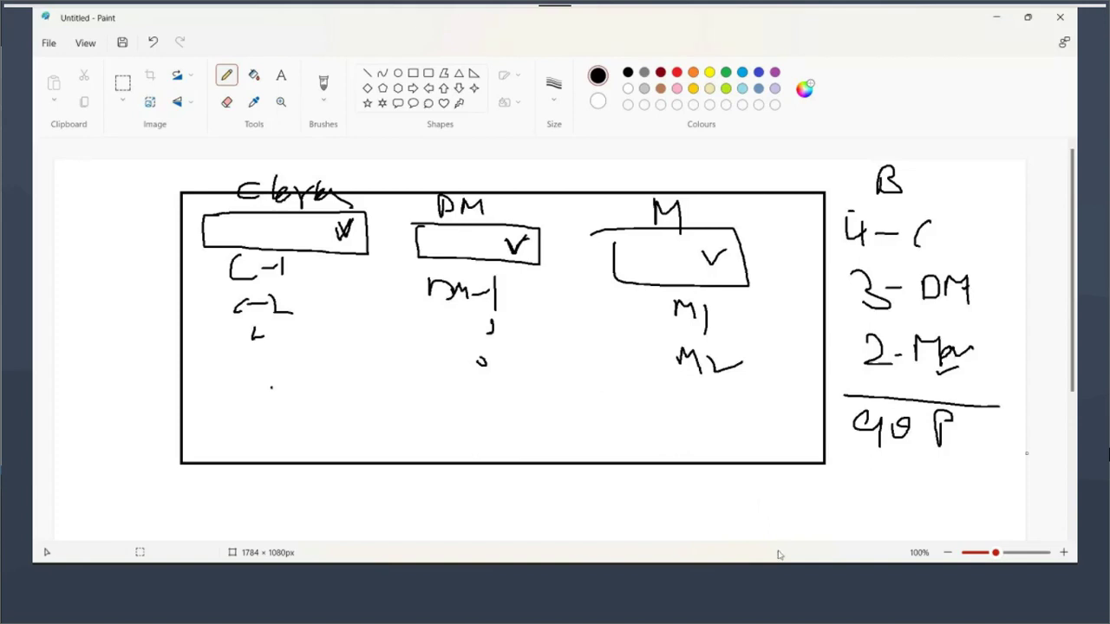
mouse_move(512, 620)
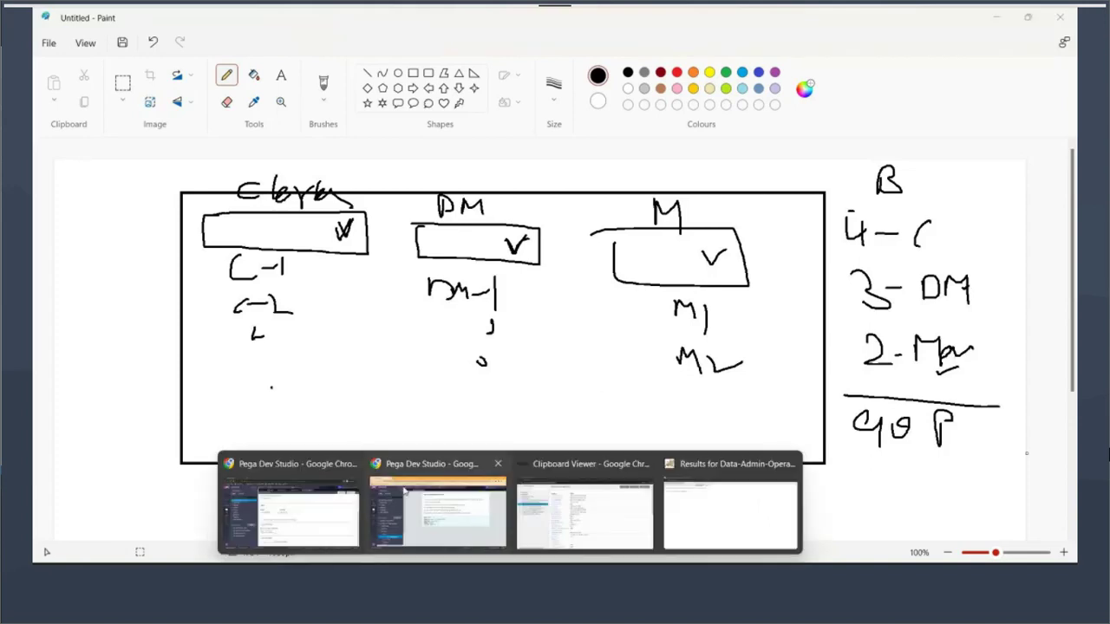
Open the Data-Admin-Operator-ID class form and select its key pyUserIdentifier, captioned Operator ID
left_click(308, 509)
left_click(326, 111)
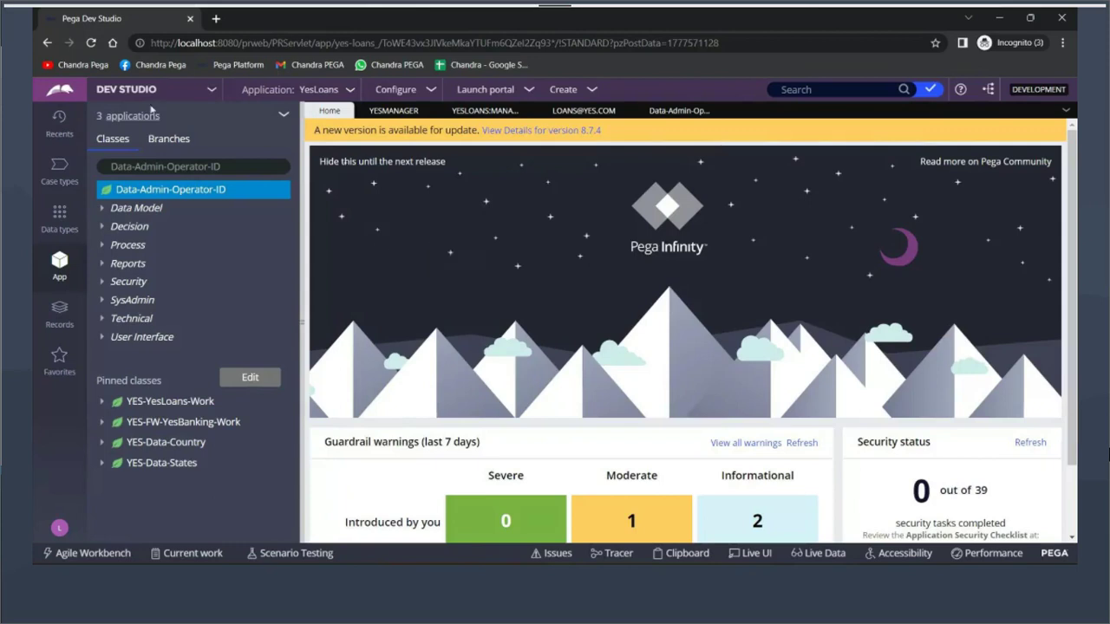
left_click(118, 189)
scroll(475, 283, "up", 5)
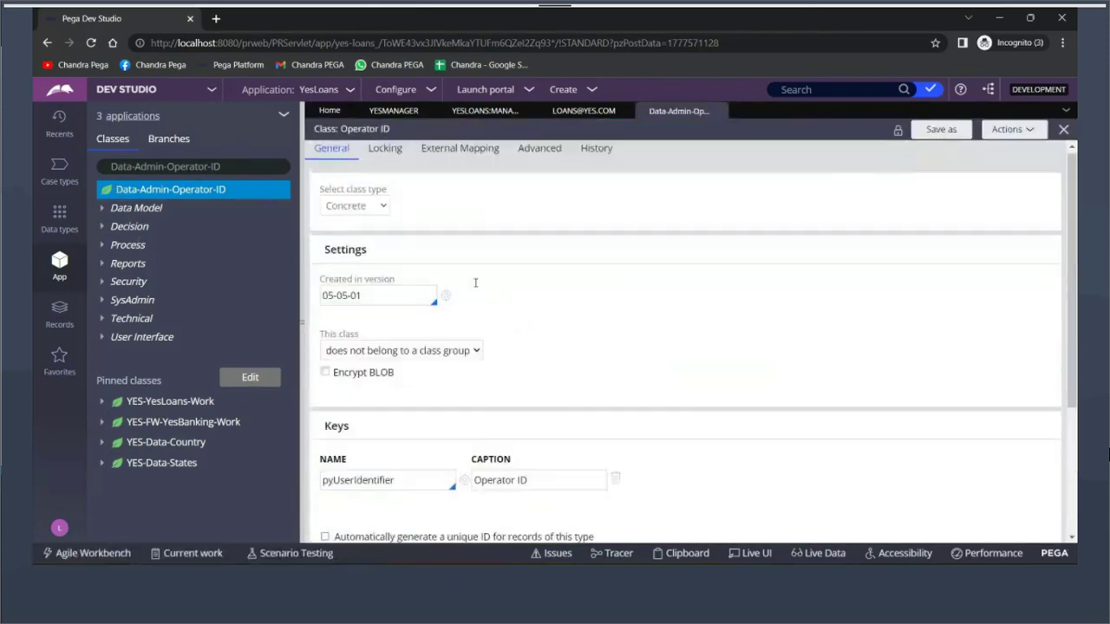
scroll(475, 283, "down", 3)
double_click(373, 351)
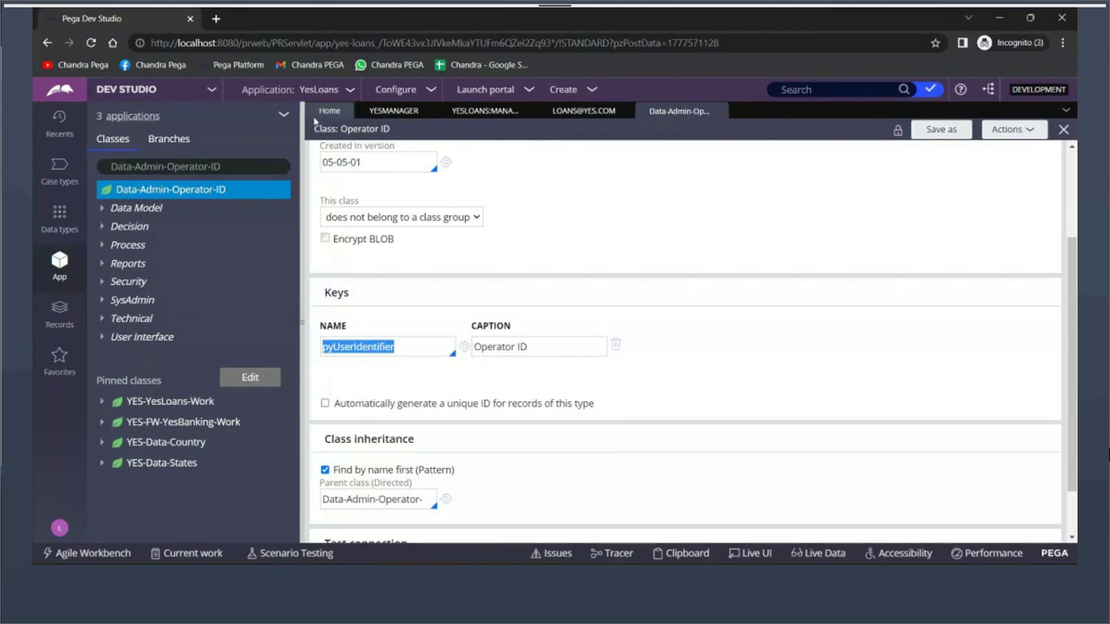
Go back to the Dev Studio Home dashboard, keeping the explorer on Data-Admin-Operator-ID
left_click(321, 113)
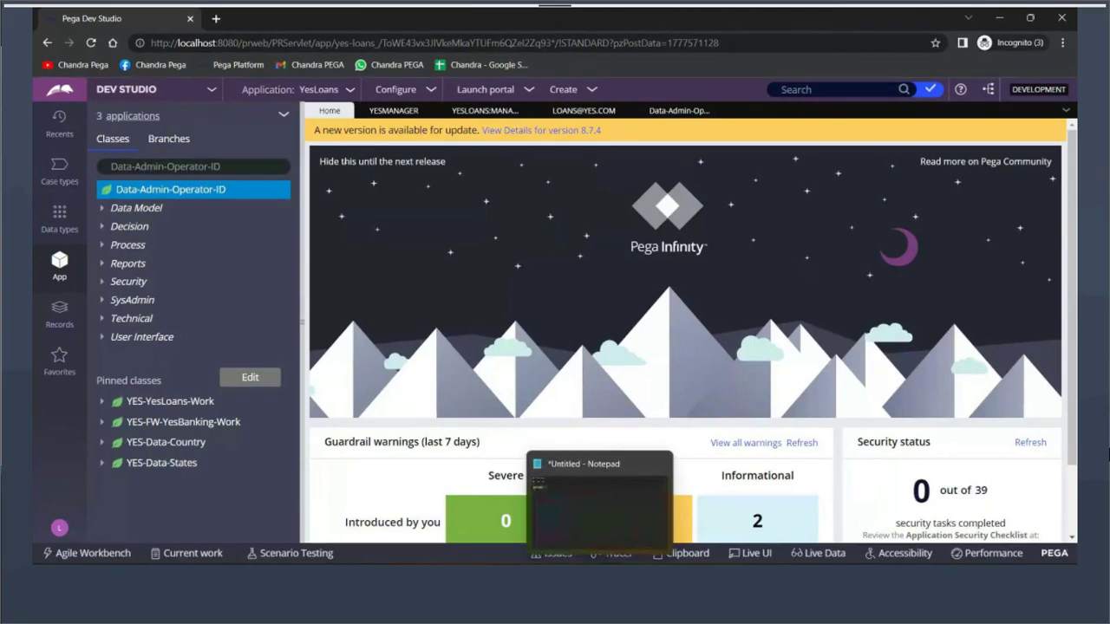
In the clipboard viewer, inspect the OperatorID page's pyUserIdentifier value and its empty pyReportTo
mouse_move(510, 579)
mouse_move(583, 516)
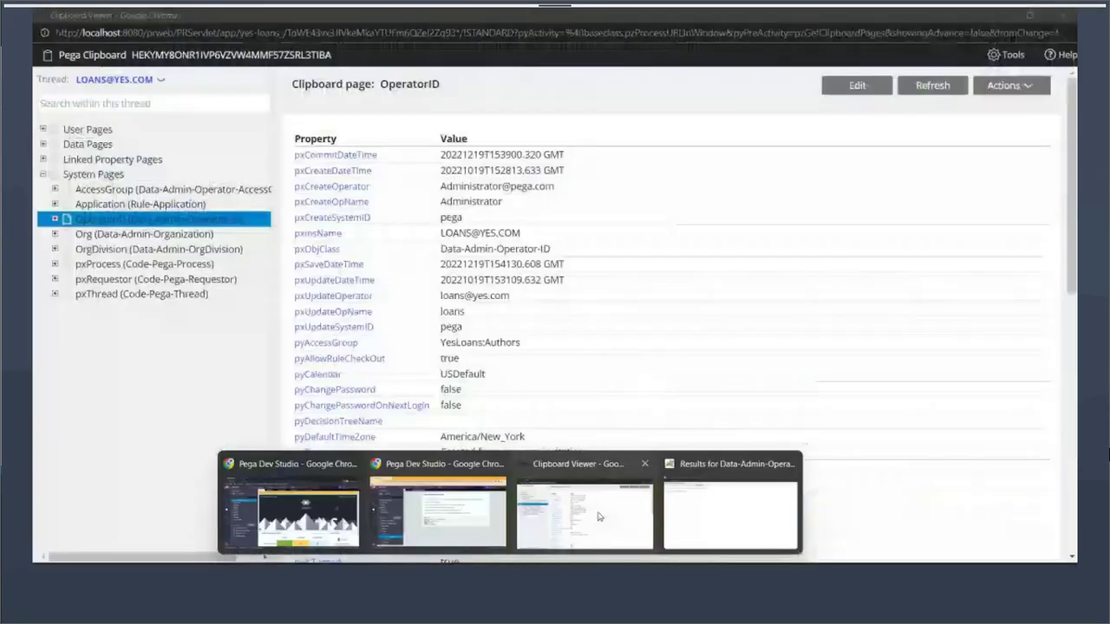
left_click(583, 516)
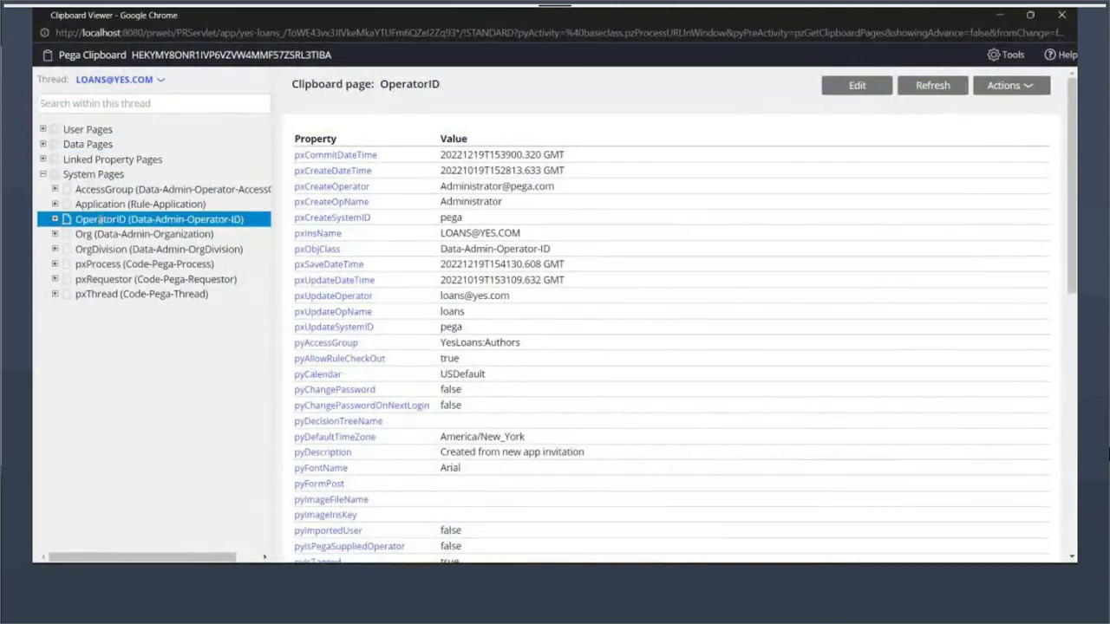
scroll(362, 356, "down", 5)
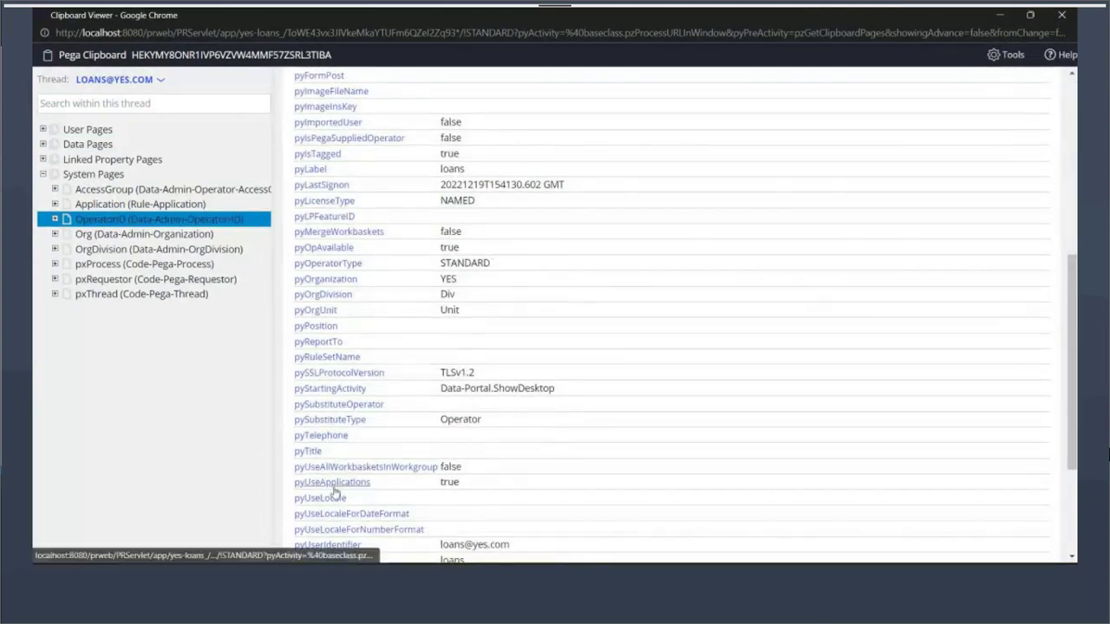
scroll(334, 492, "down", 2)
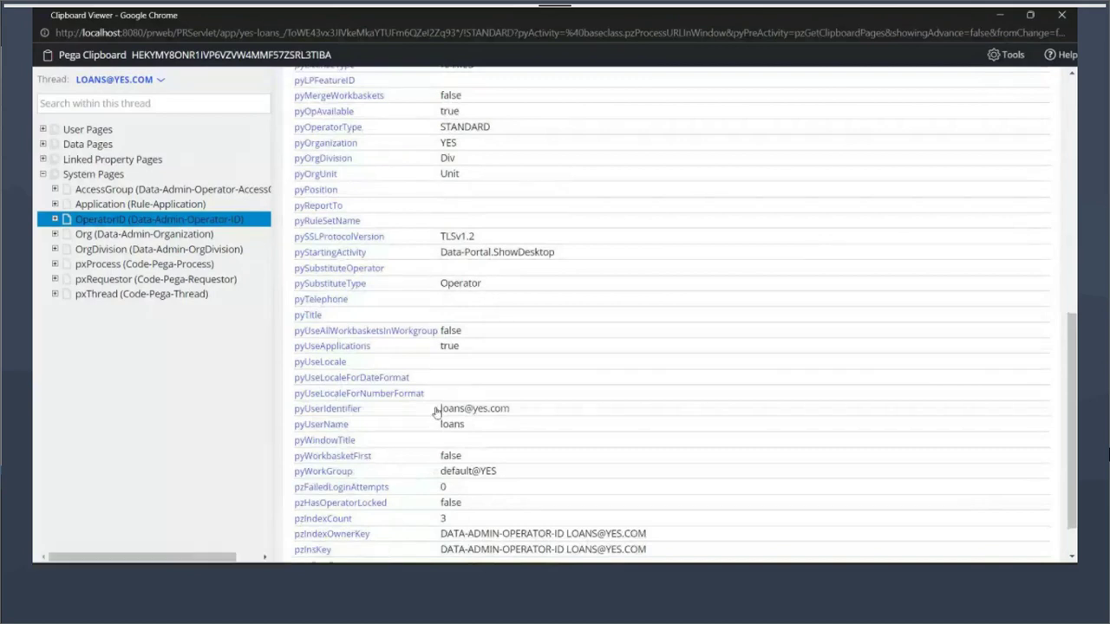
left_click_drag(436, 412, 294, 416)
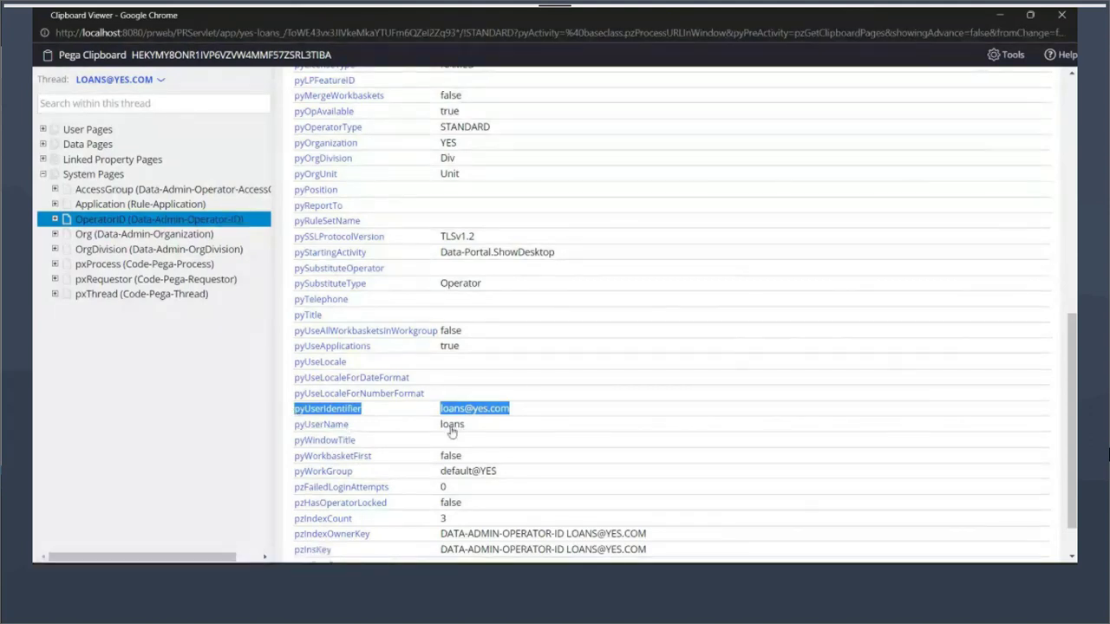
scroll(443, 433, "up", 1)
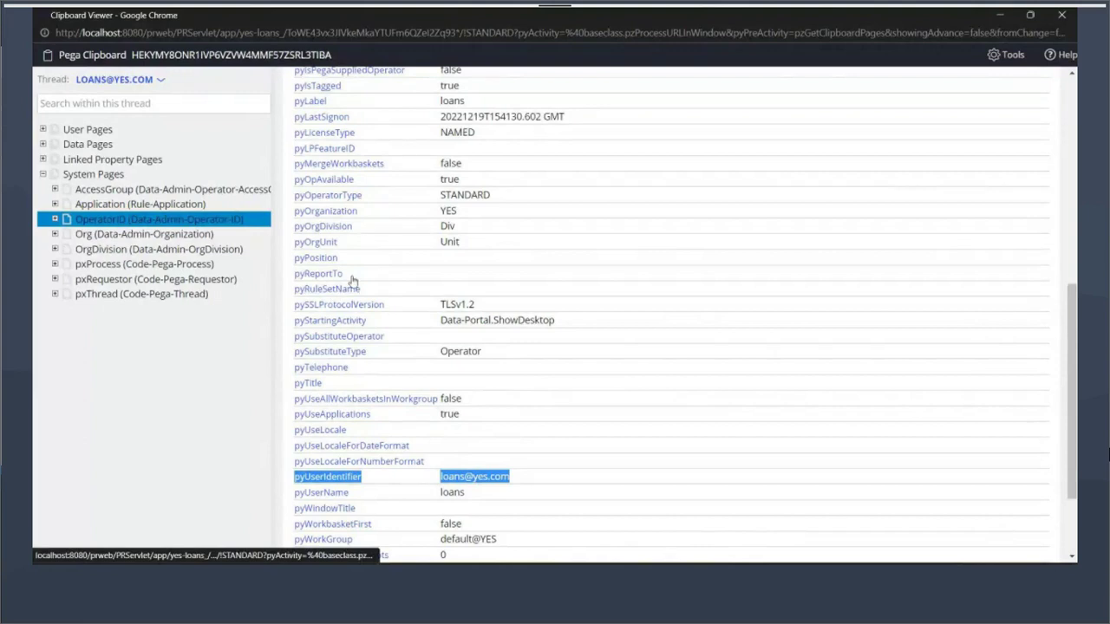
left_click_drag(351, 277, 296, 278)
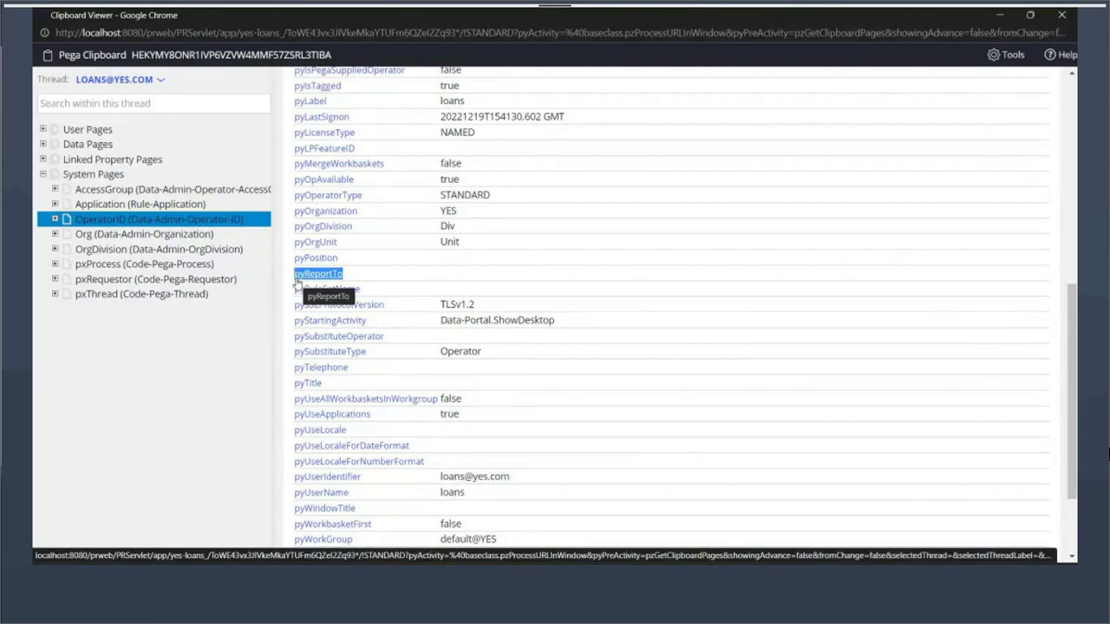
left_click(988, 32)
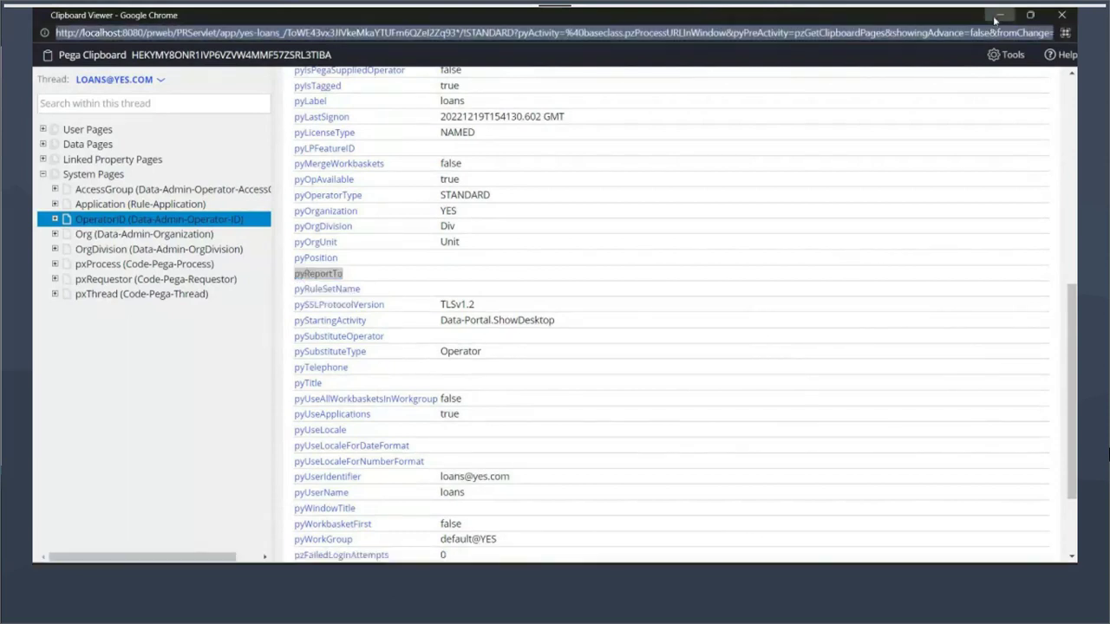
Reopen the loans operator record from the profile menu at its Work tab
left_click(998, 16)
left_click(59, 528)
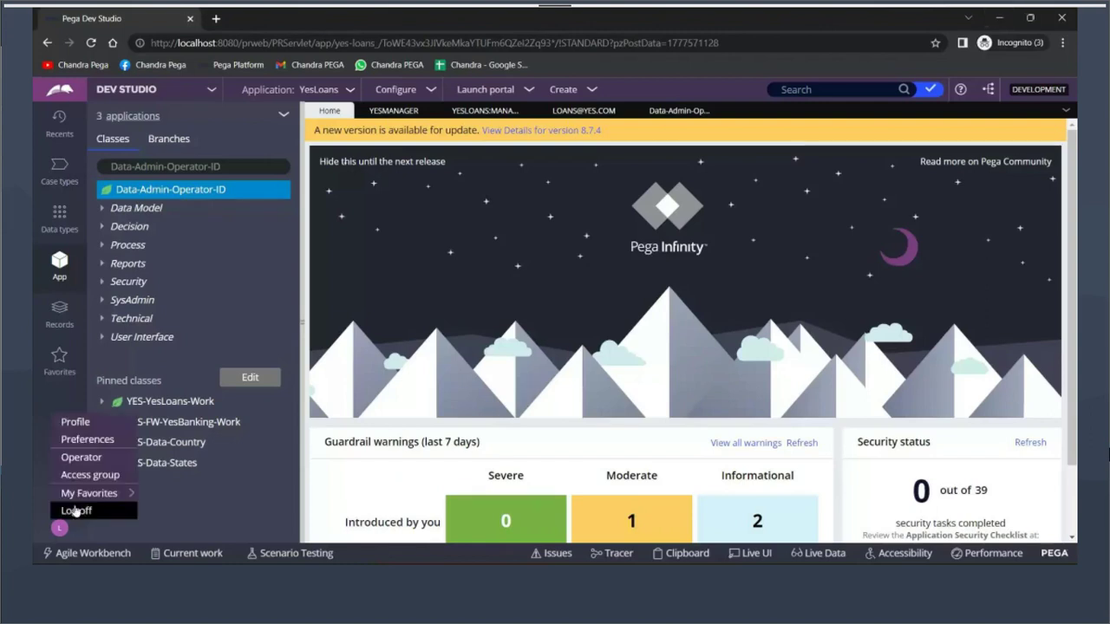
left_click(67, 457)
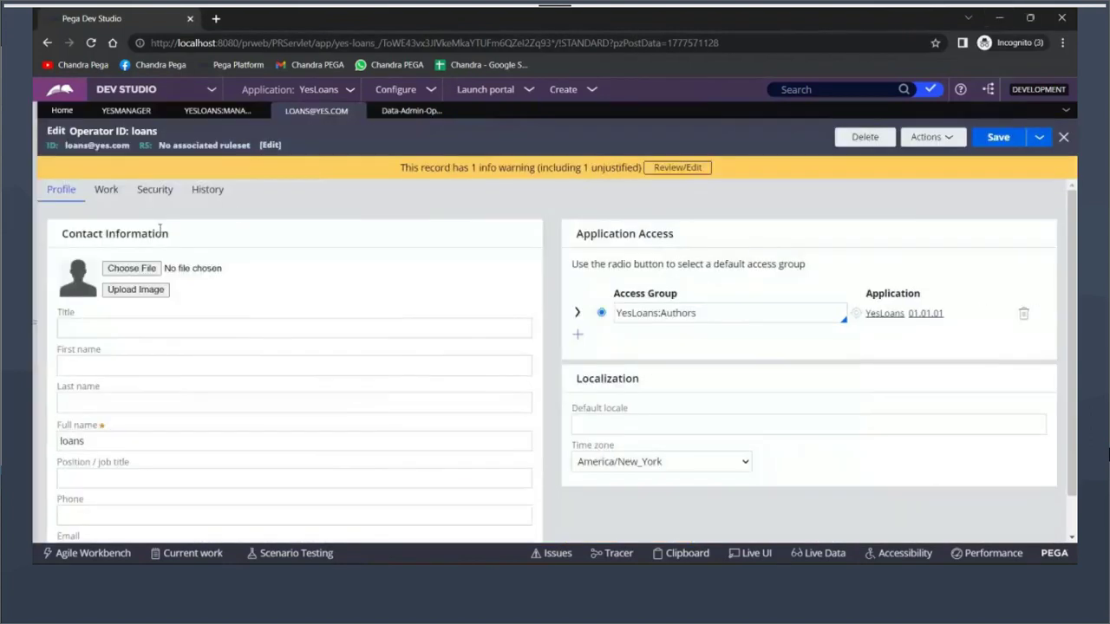
left_click(104, 192)
Set Reports to yesmanager and save the operator record
left_click(78, 435)
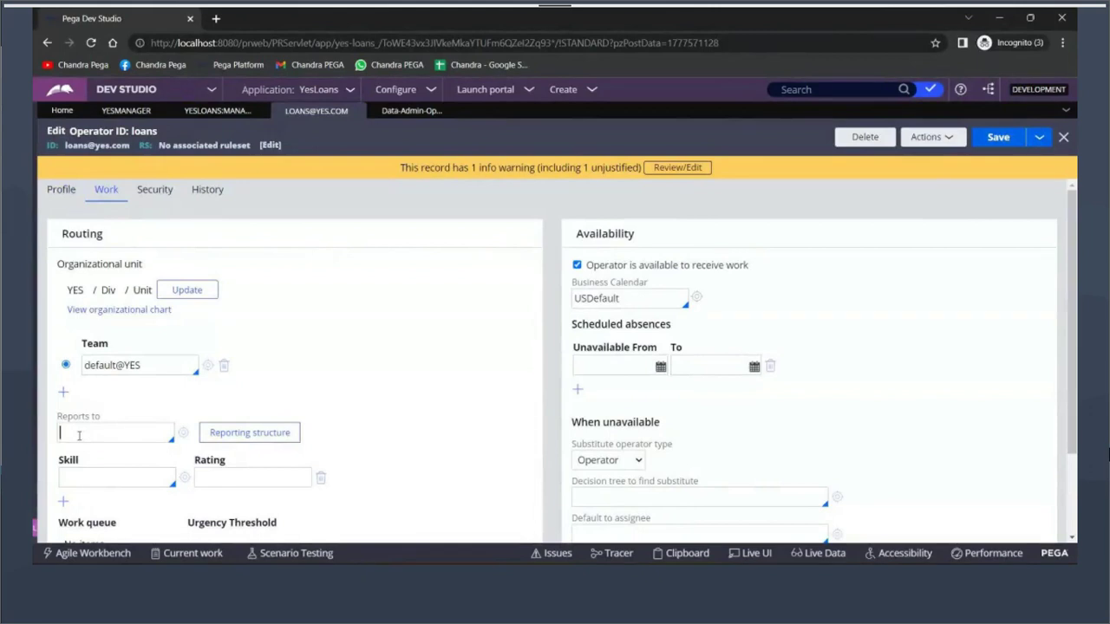
type("yesmana")
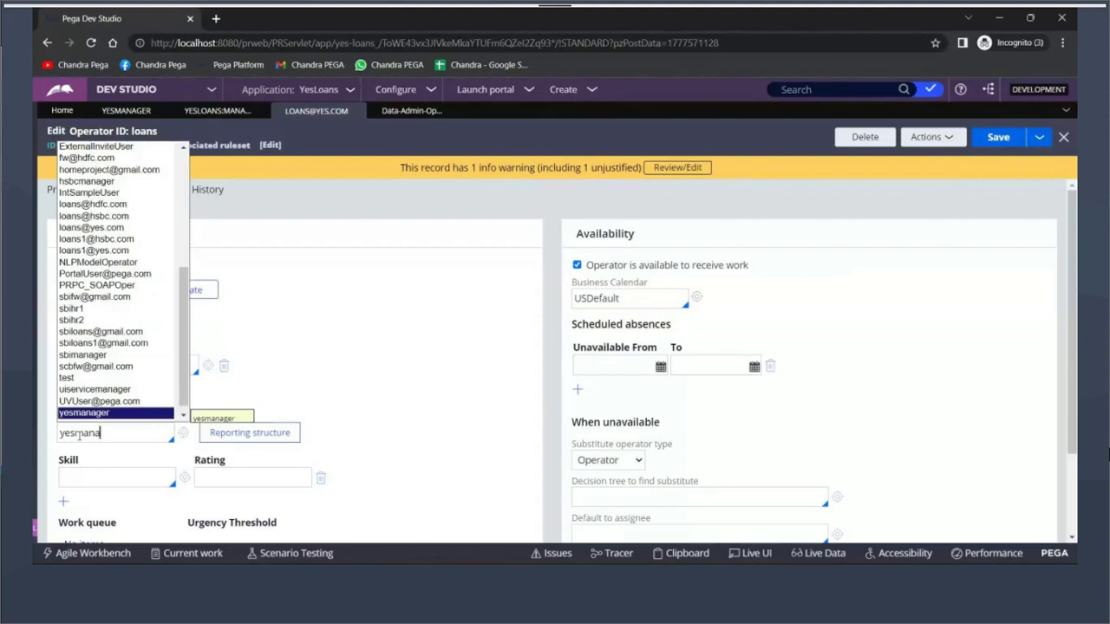
key("Return")
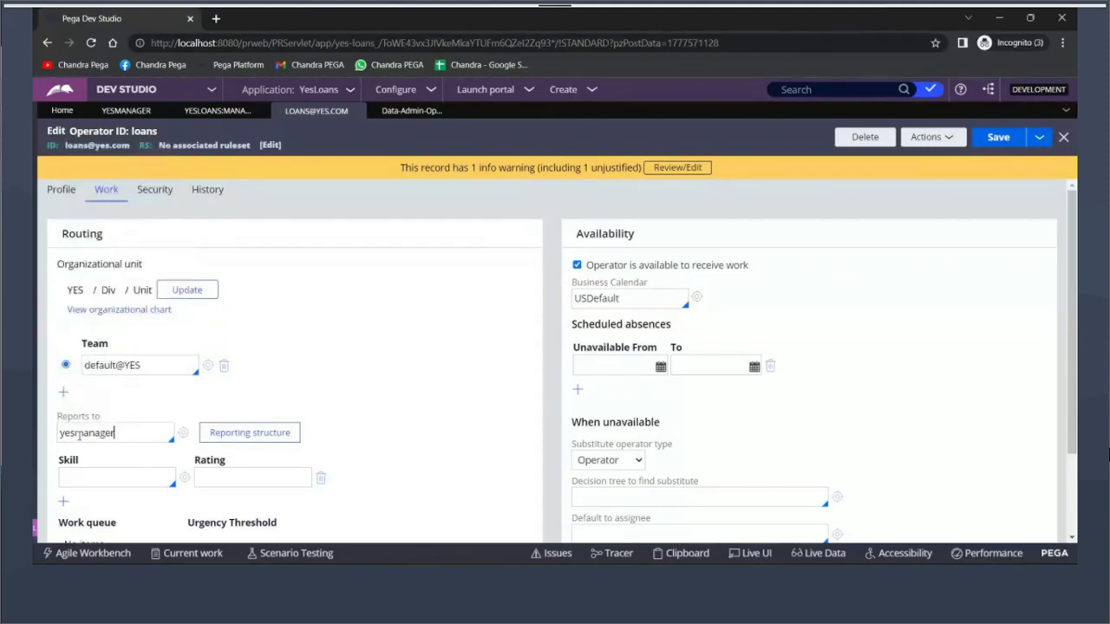
left_click(988, 139)
double_click(76, 431)
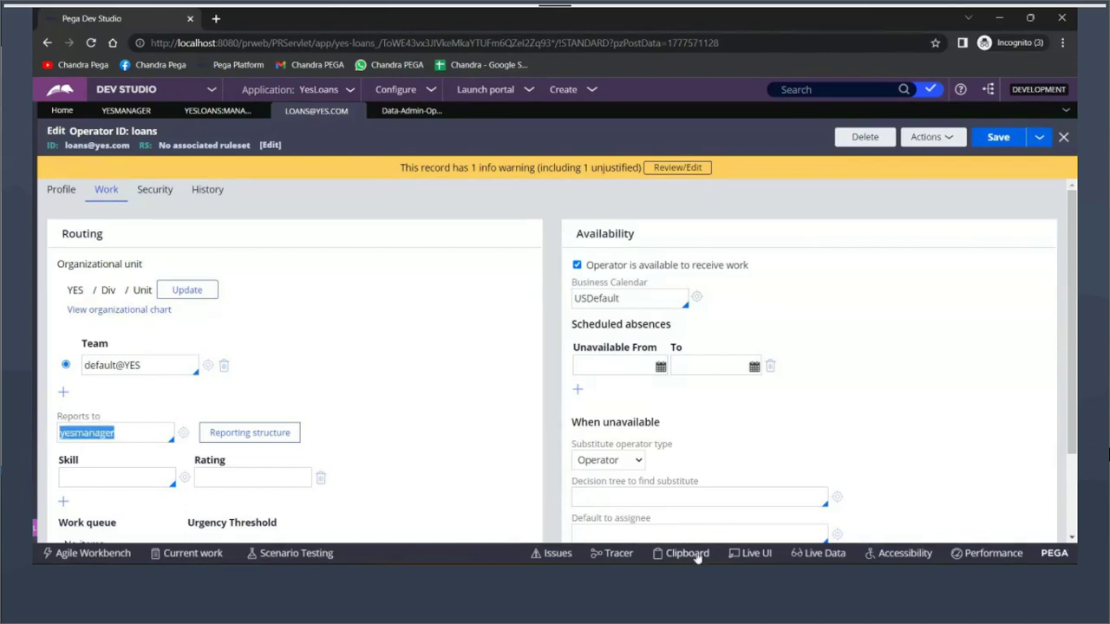
Open the Clipboard viewer and select the OperatorID system page under System Pages
left_click(680, 553)
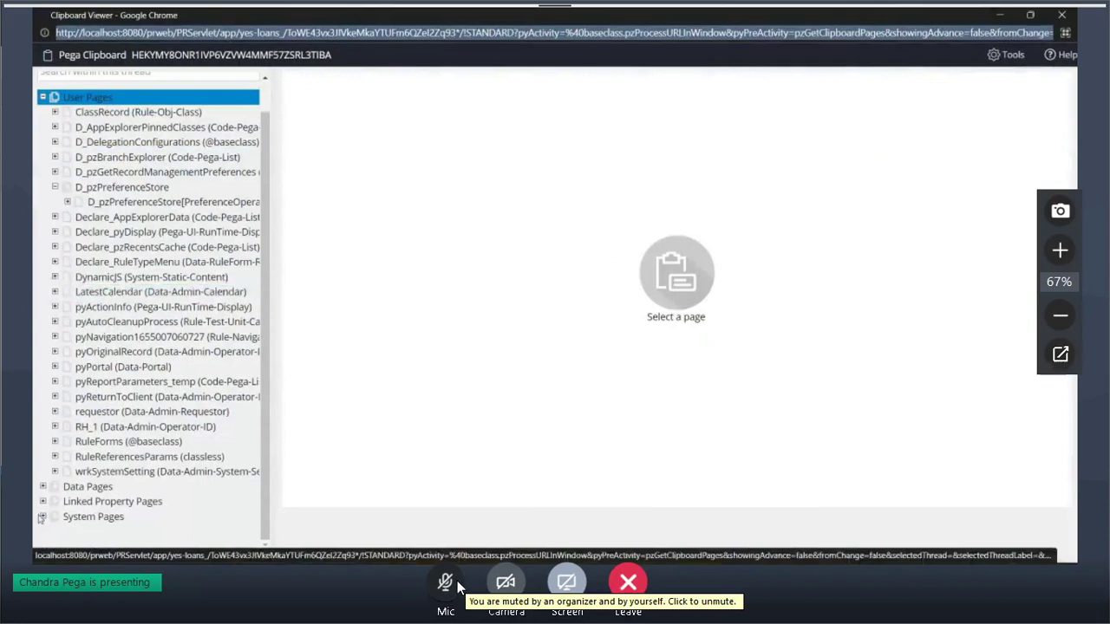
left_click(458, 586)
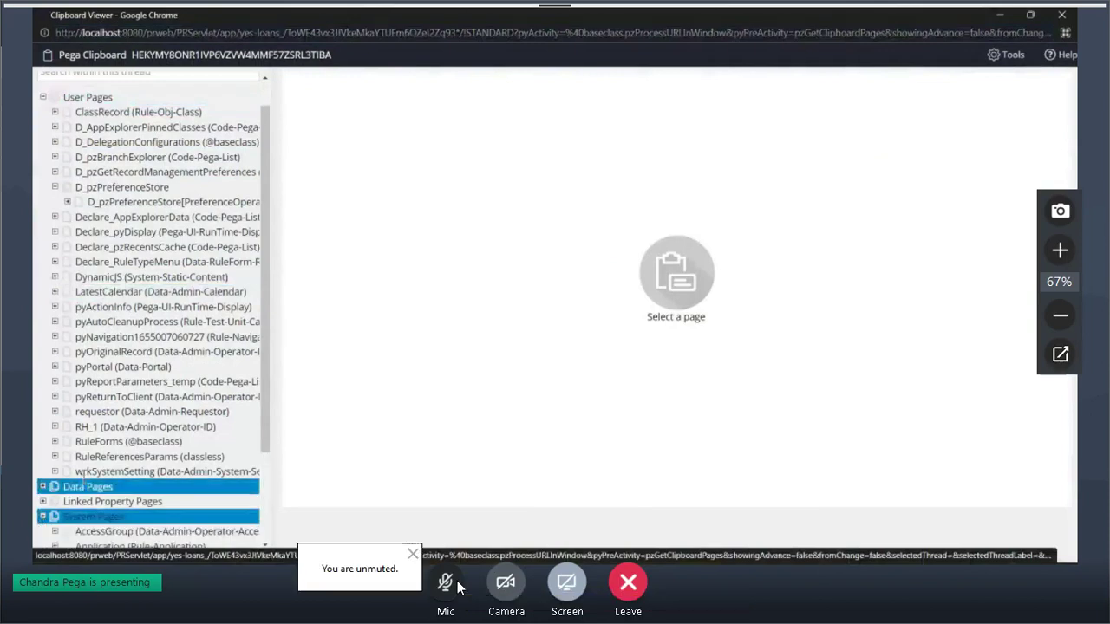
left_click(413, 554)
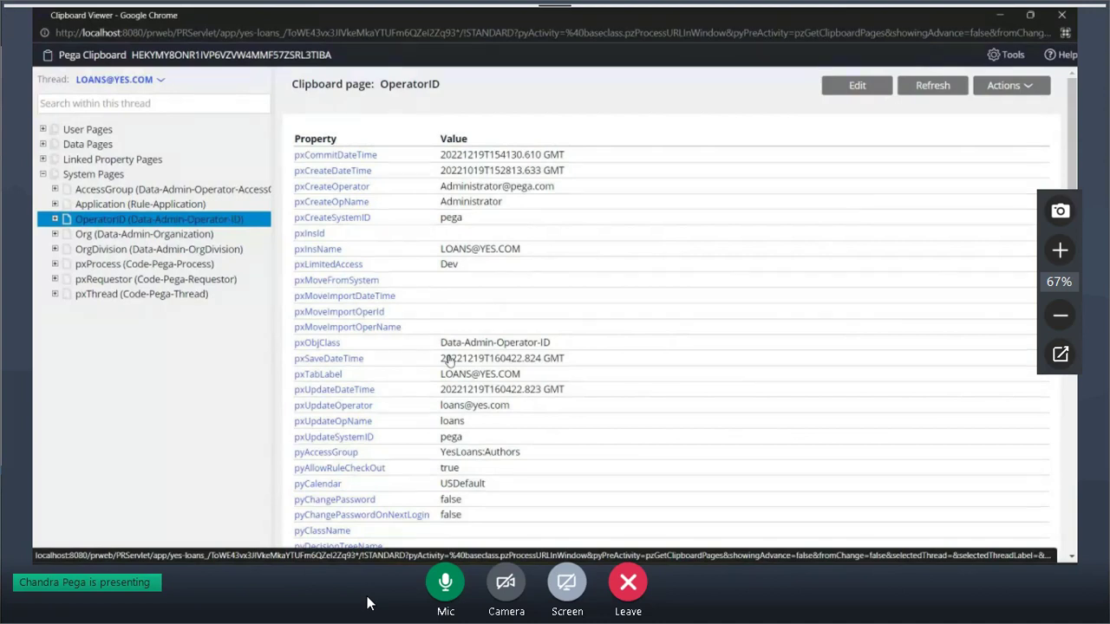
left_click(443, 585)
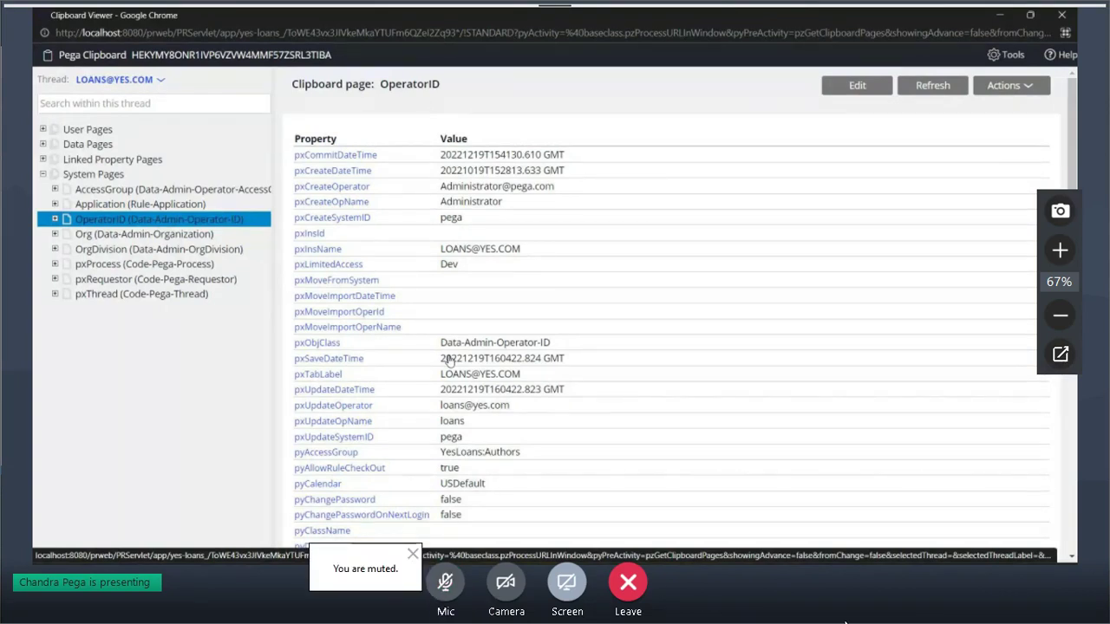
left_click(412, 552)
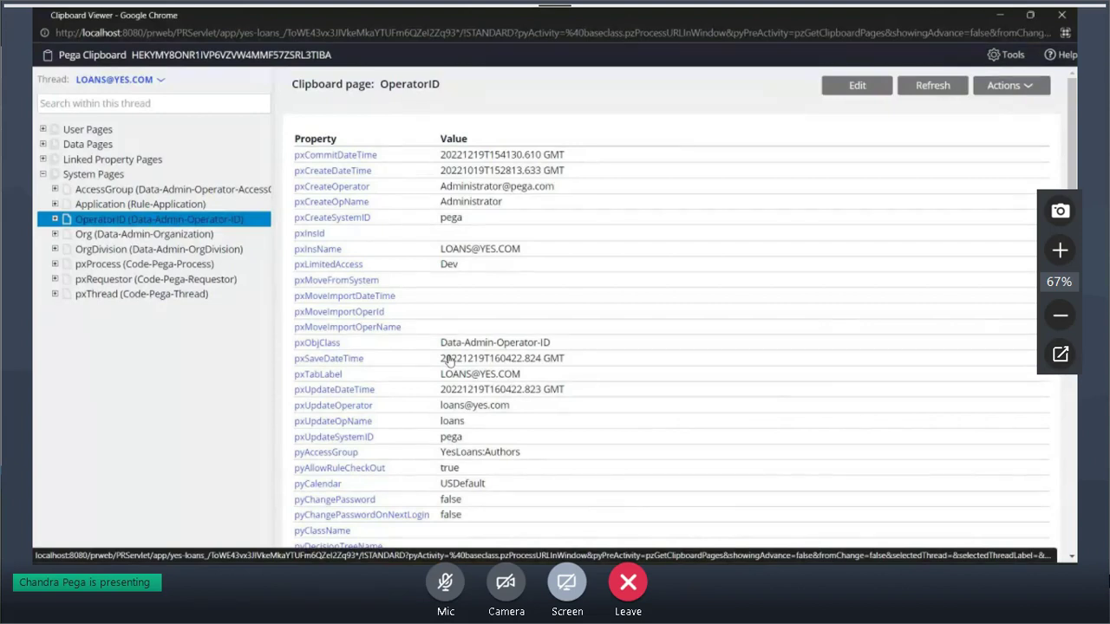
Glance at the loans operator record, then return to the Clipboard viewer
left_click(1000, 15)
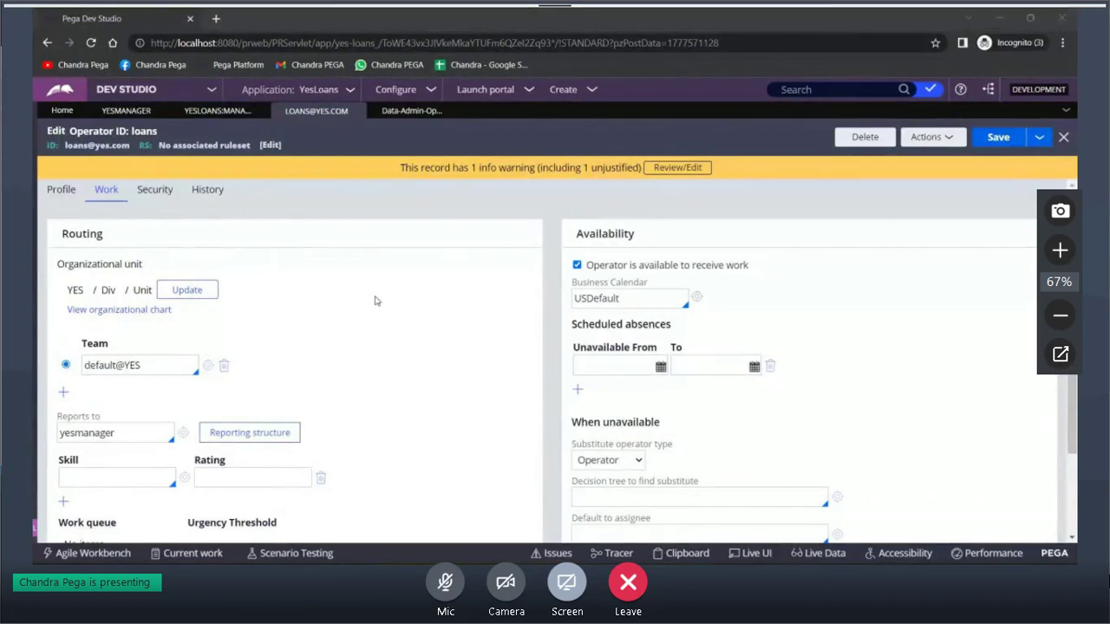
left_click(377, 300)
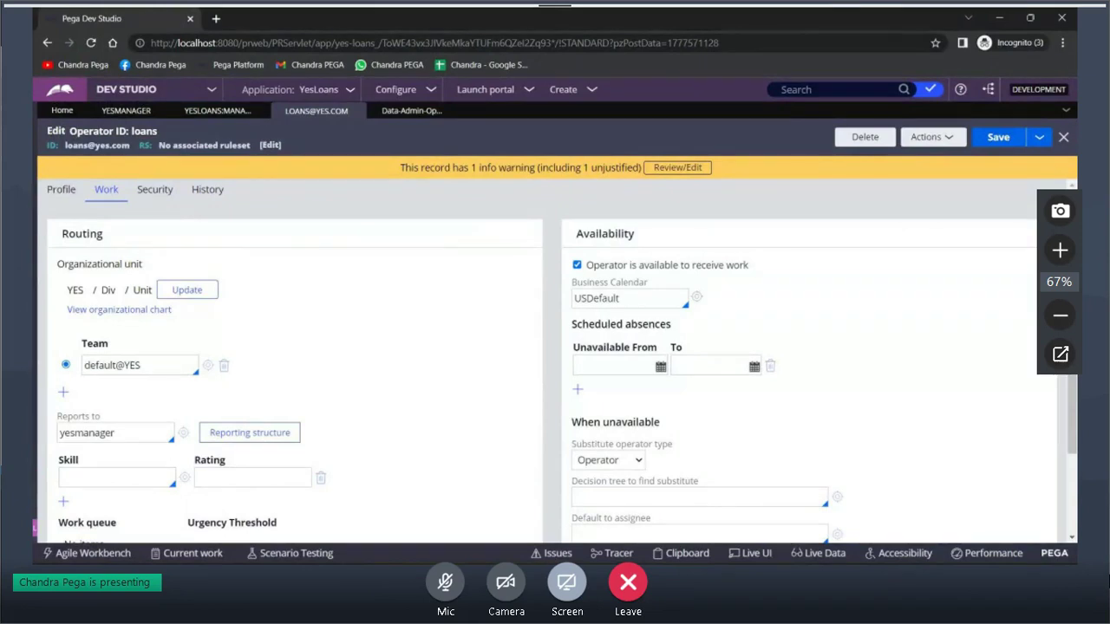
mouse_move(588, 515)
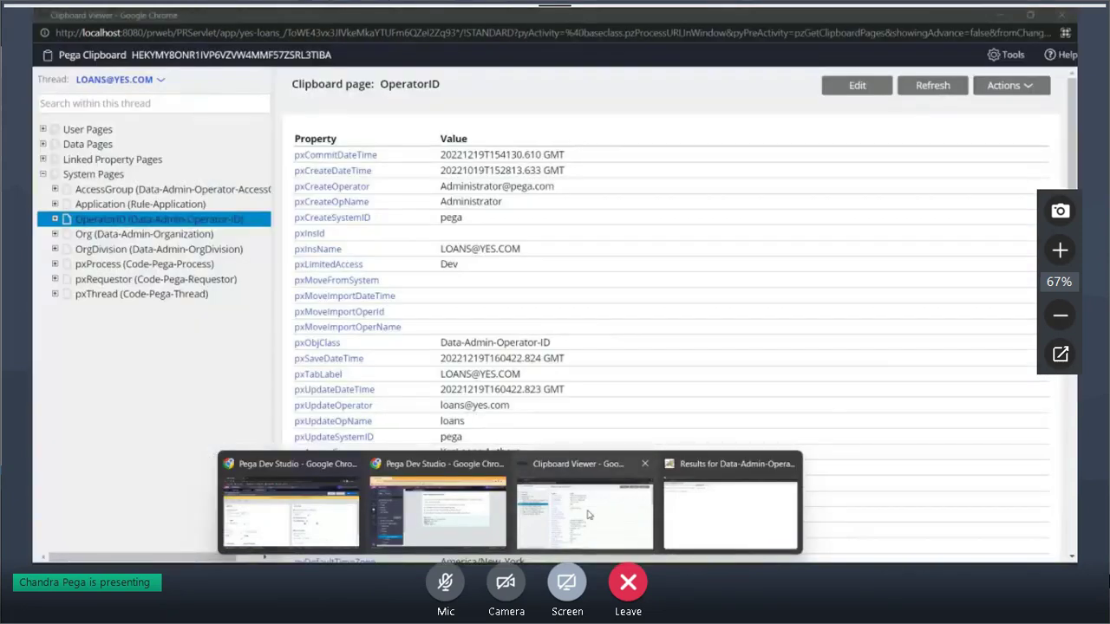
left_click(587, 515)
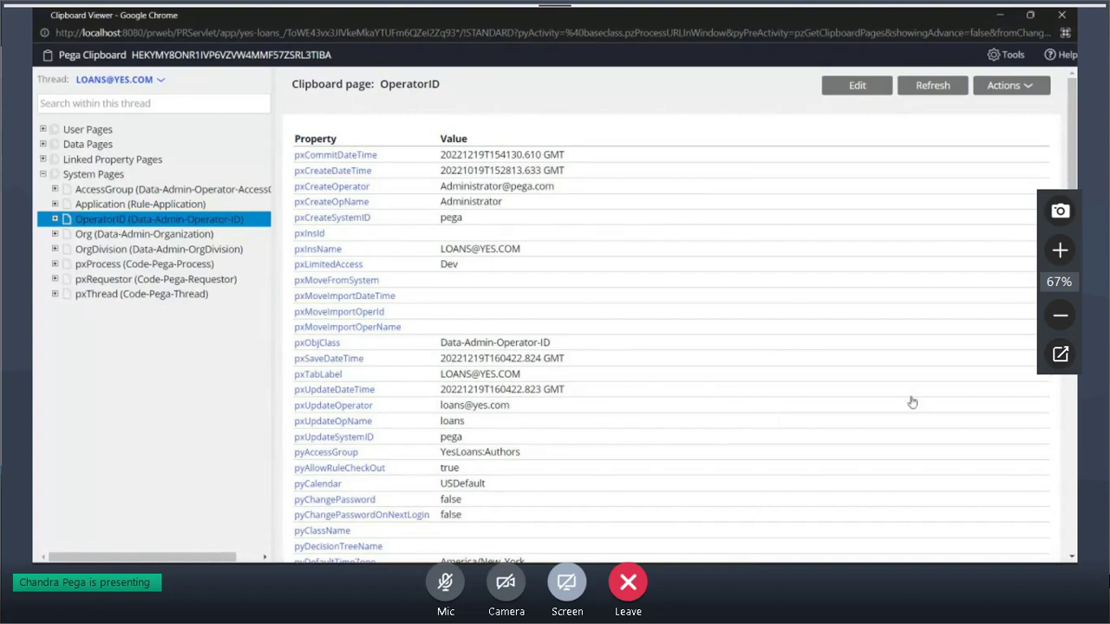
Scroll OperatorID's properties to check pyReportTo and mark pyChangePasswordOnNextLogin false
scroll(684, 414, "down", 3)
scroll(645, 382, "down", 3)
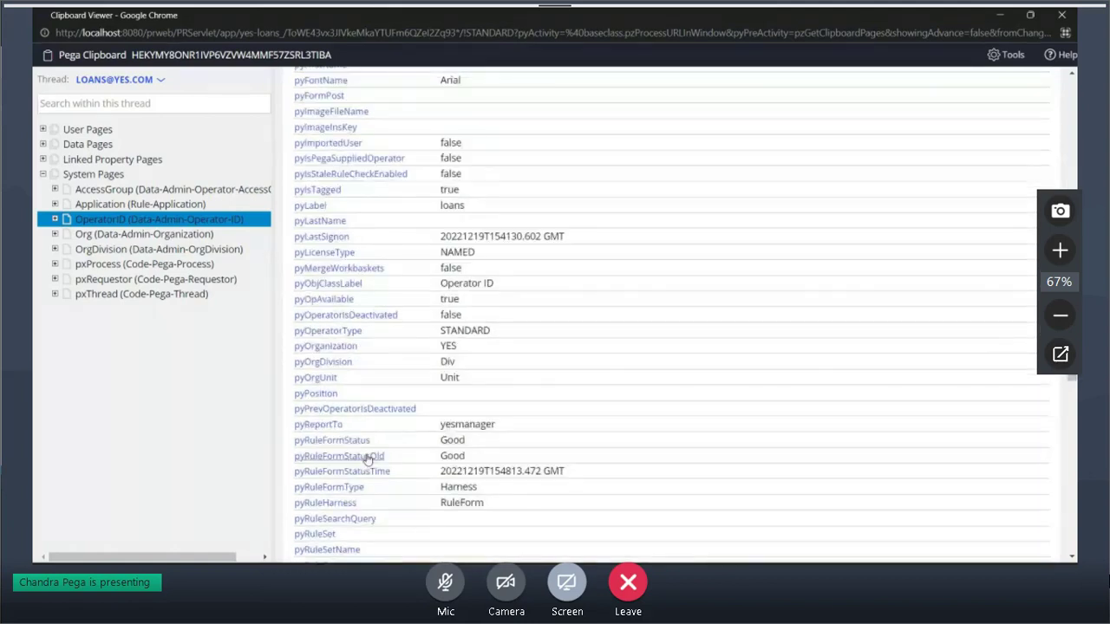
scroll(367, 459, "down", 1)
left_click_drag(498, 357, 295, 361)
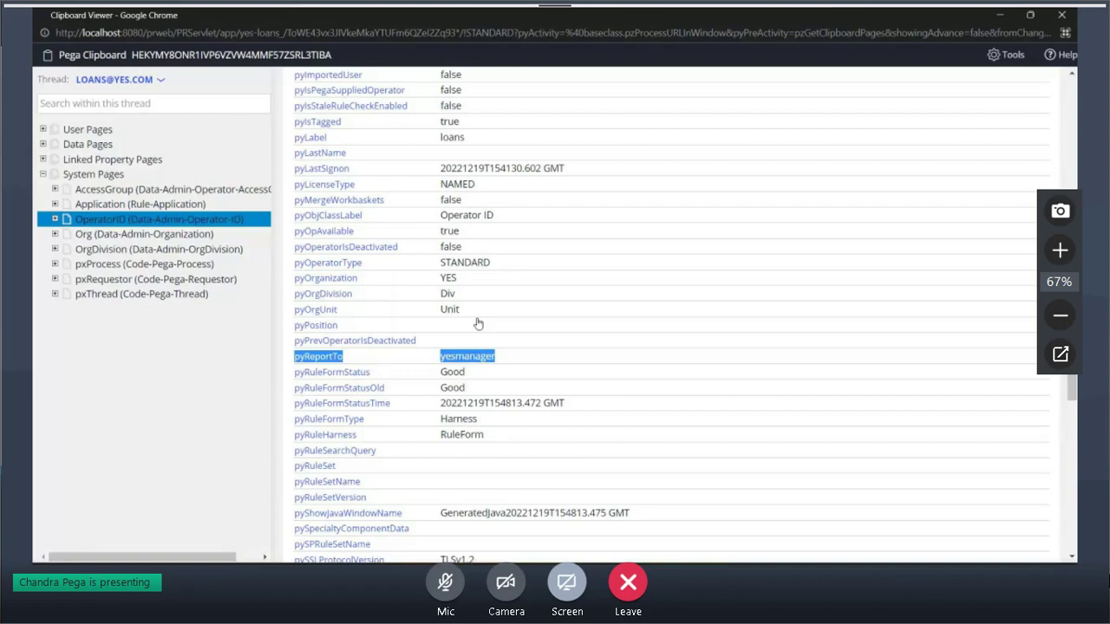
scroll(477, 321, "up", 3)
scroll(475, 316, "up", 3)
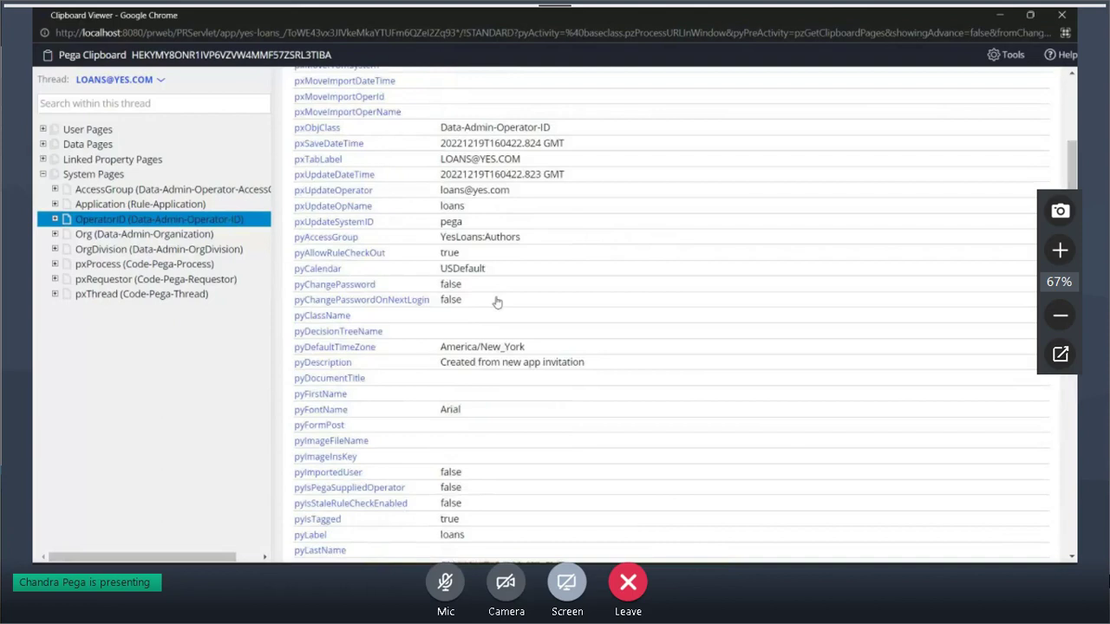
left_click_drag(498, 311, 294, 310)
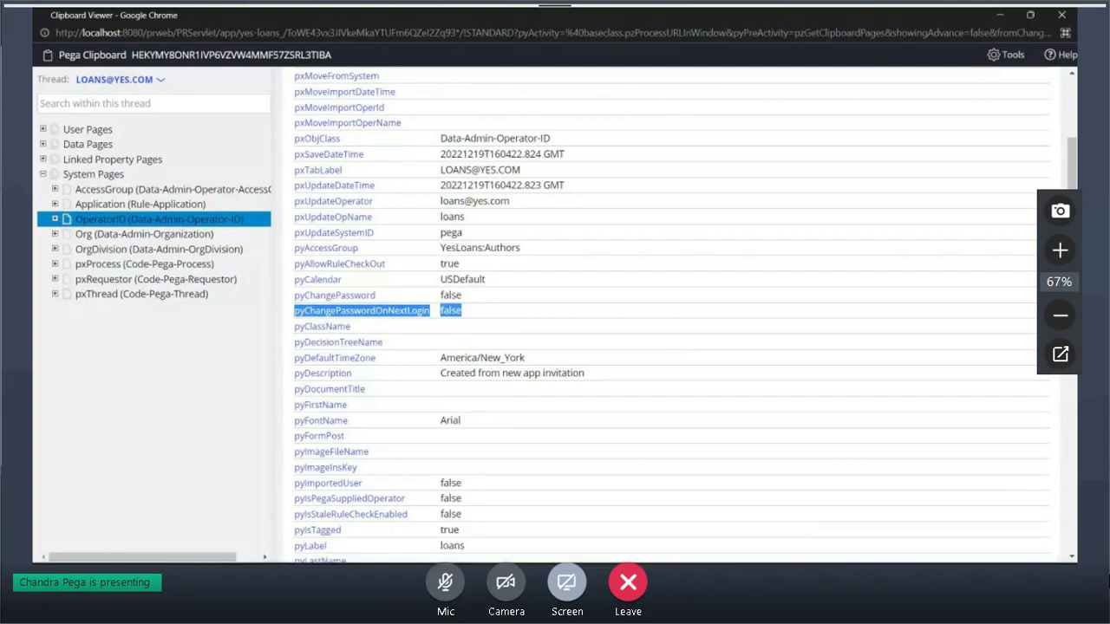
mouse_move(509, 570)
left_click(438, 508)
left_click(154, 189)
left_click_drag(67, 366, 246, 375)
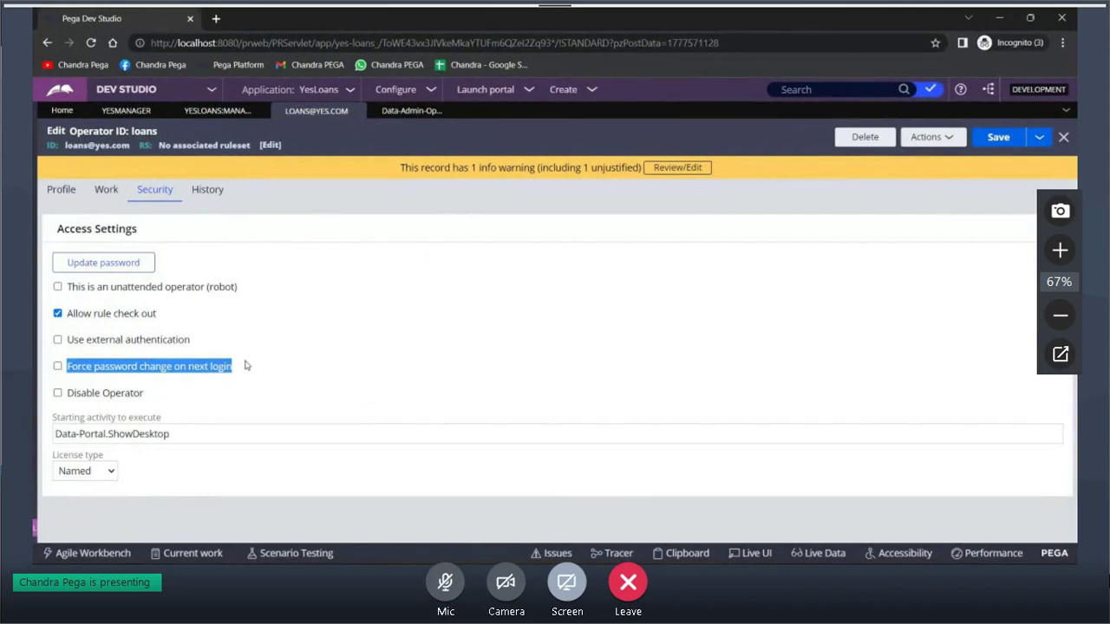
key("alt+Tab")
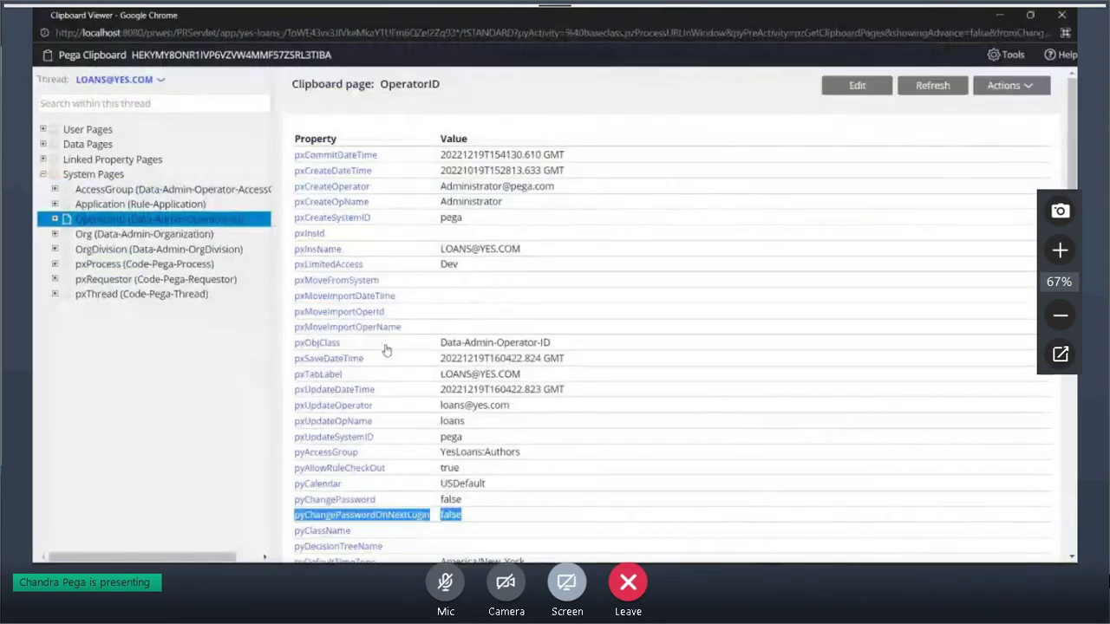
left_click(491, 358)
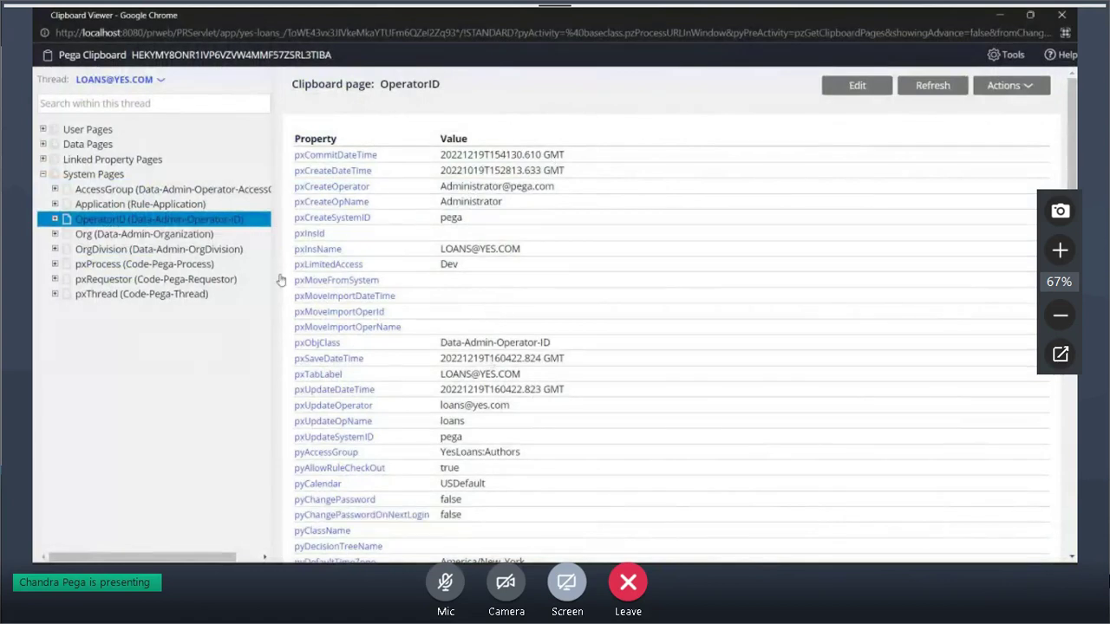
left_click(98, 205)
left_click(202, 219)
Scroll OperatorID's properties and highlight the pyUserIdentifier value
scroll(485, 431, "down", 10)
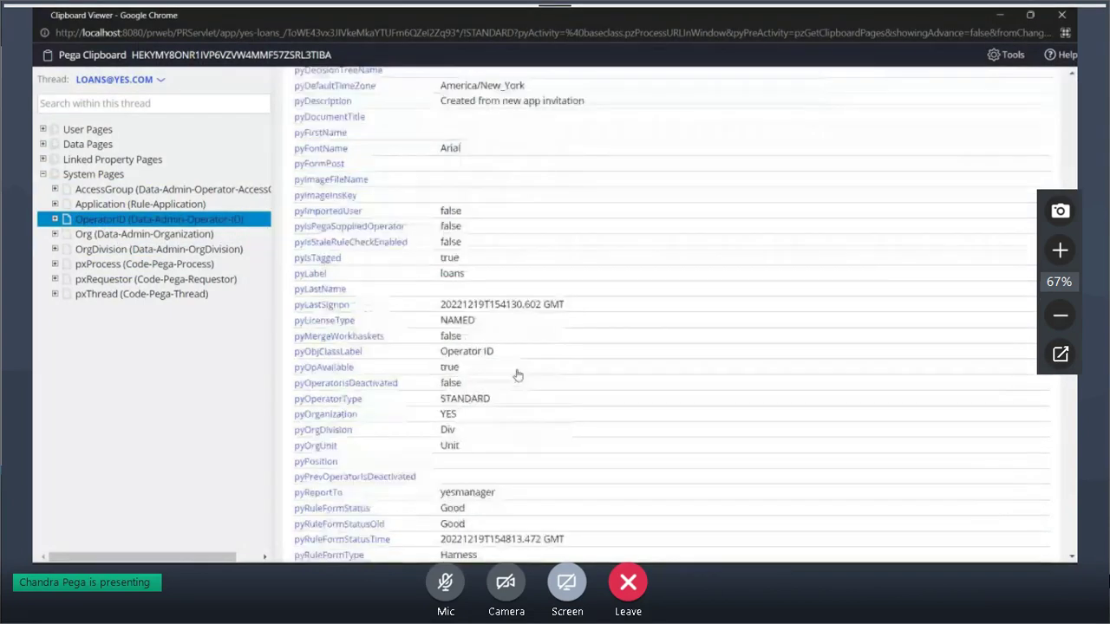
scroll(518, 374, "down", 3)
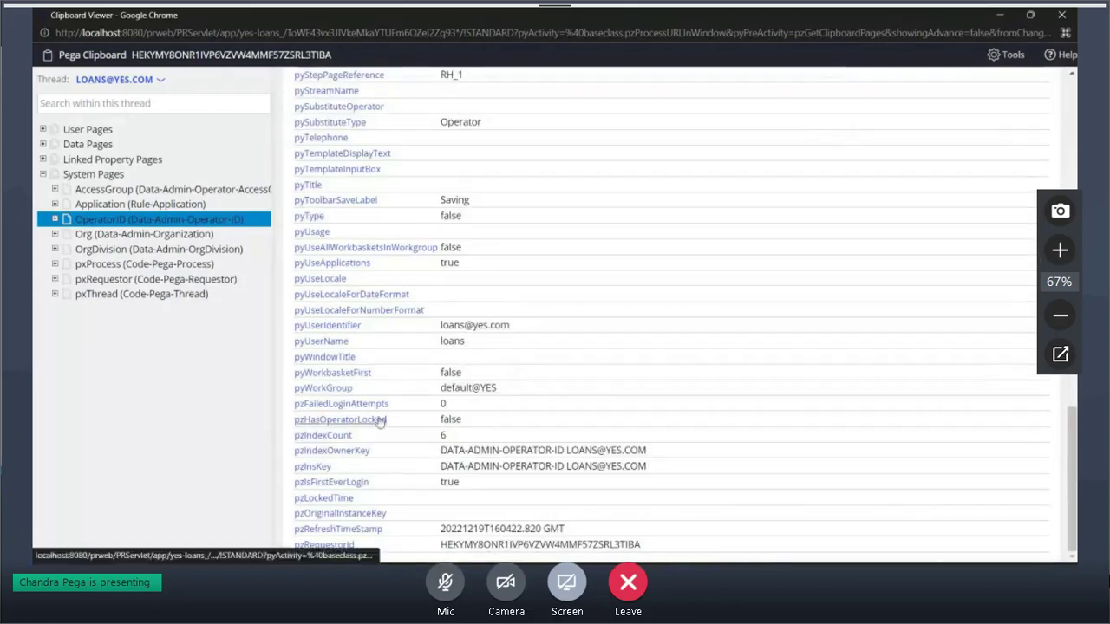
left_click_drag(439, 328, 512, 332)
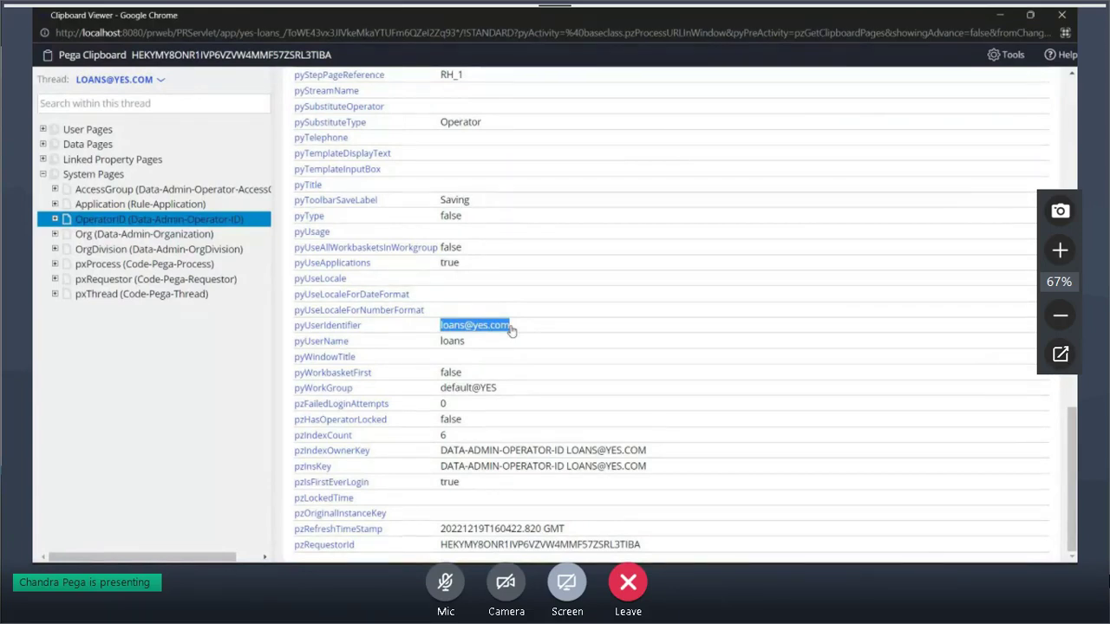
Compare the operator's e-mail in the record, then expand OperatorID to show its child pages
key("alt+Tab")
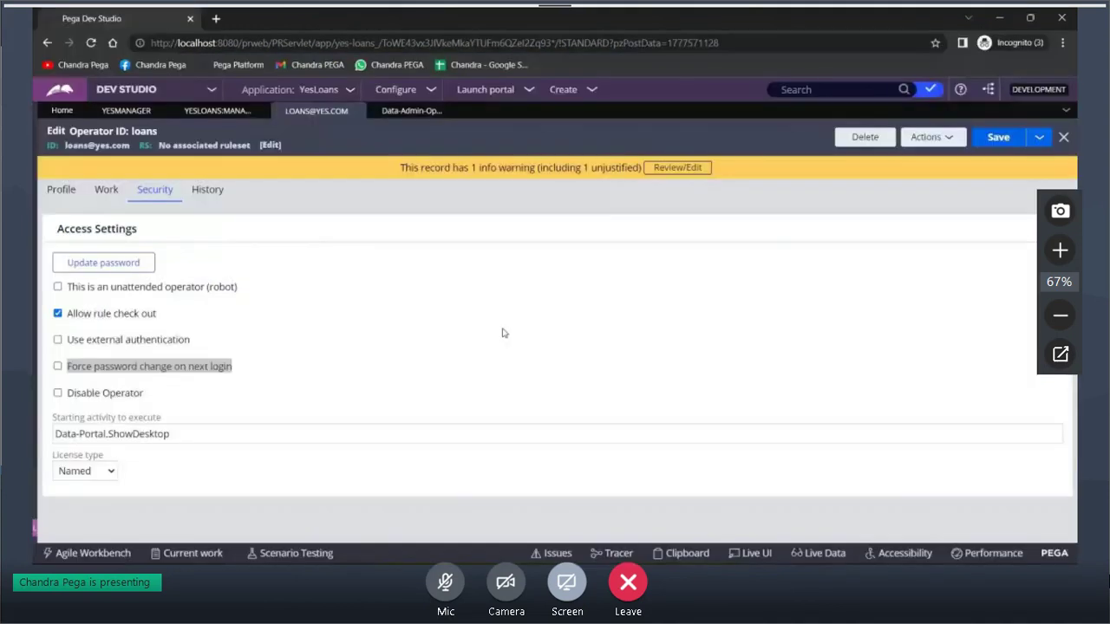
left_click(60, 191)
triple_click(88, 509)
key("alt+Tab")
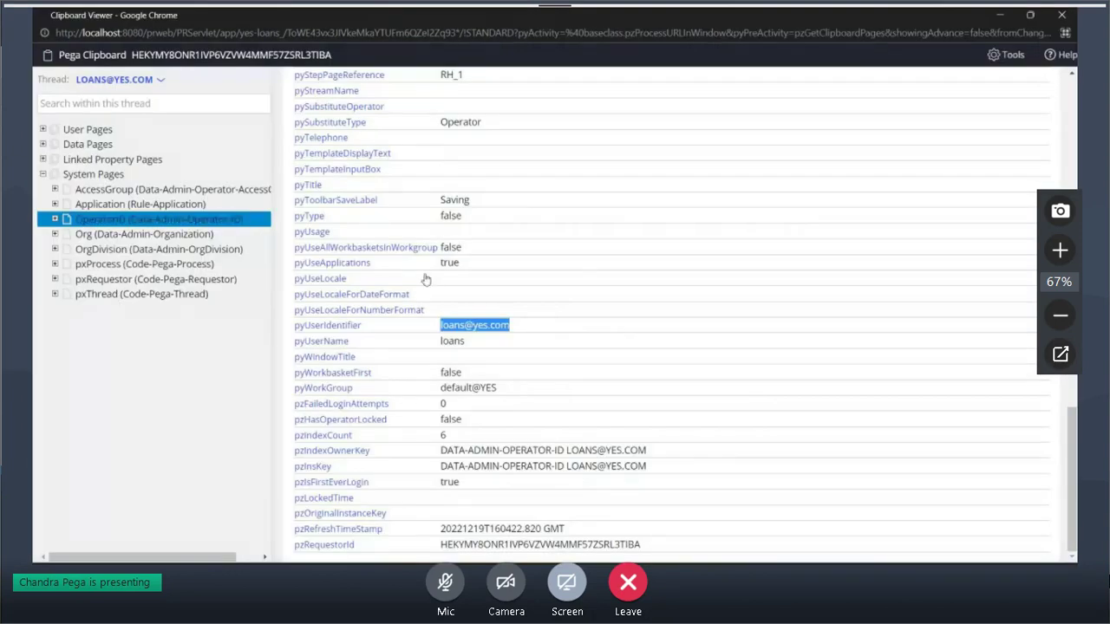
left_click(55, 220)
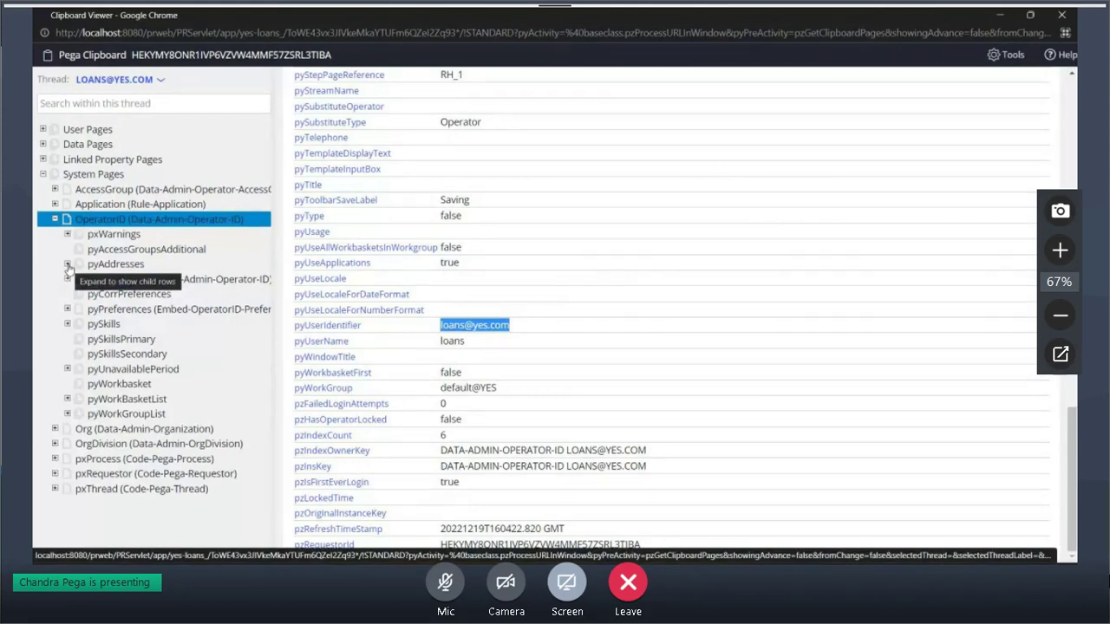
Open OperatorID.pyAddresses(Email) and select its pyEmailAddress value
left_click(67, 265)
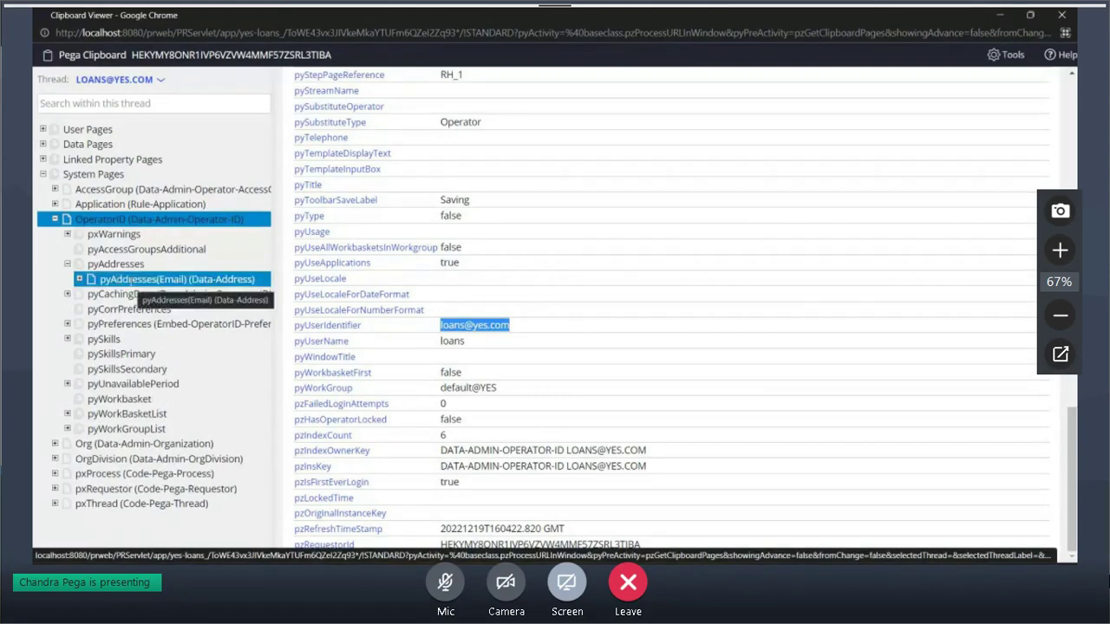
left_click(130, 280)
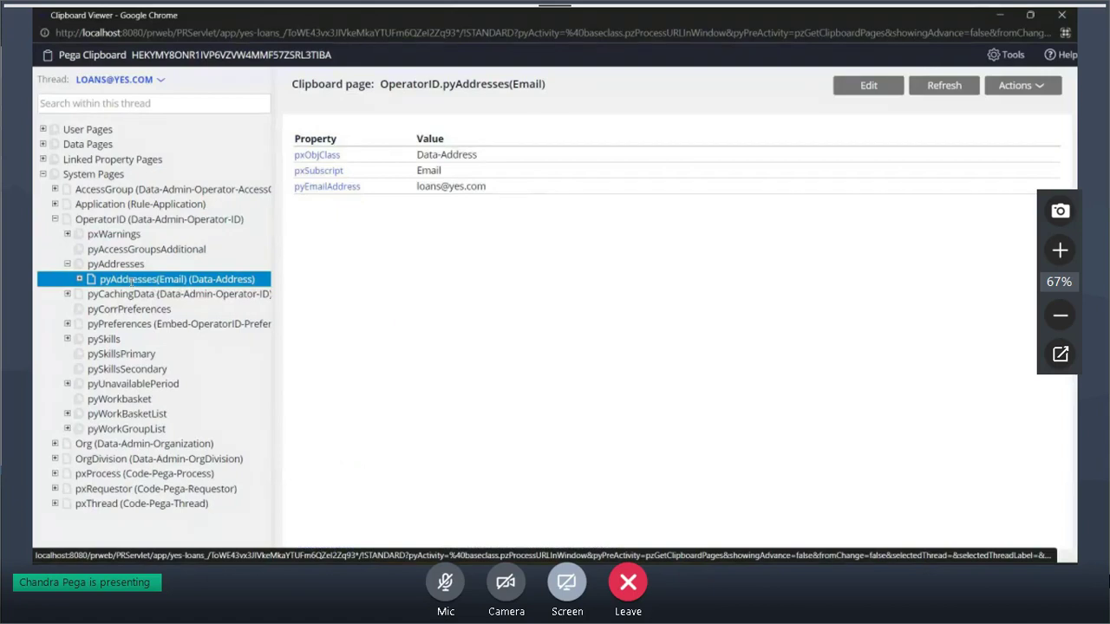
left_click_drag(417, 187, 509, 199)
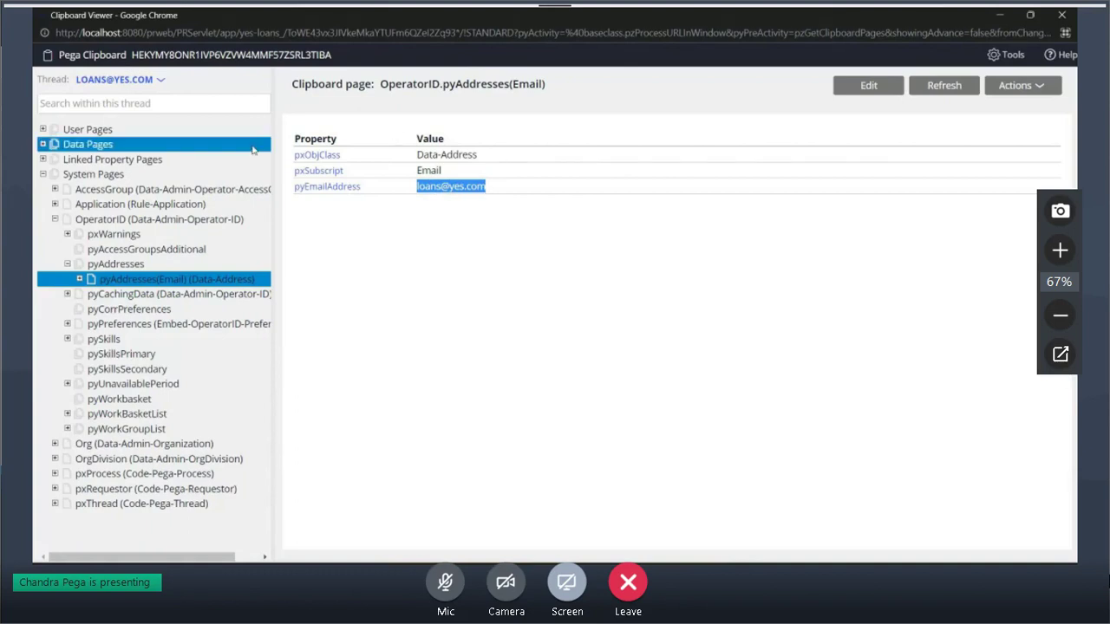
left_click(120, 264)
left_click(159, 279)
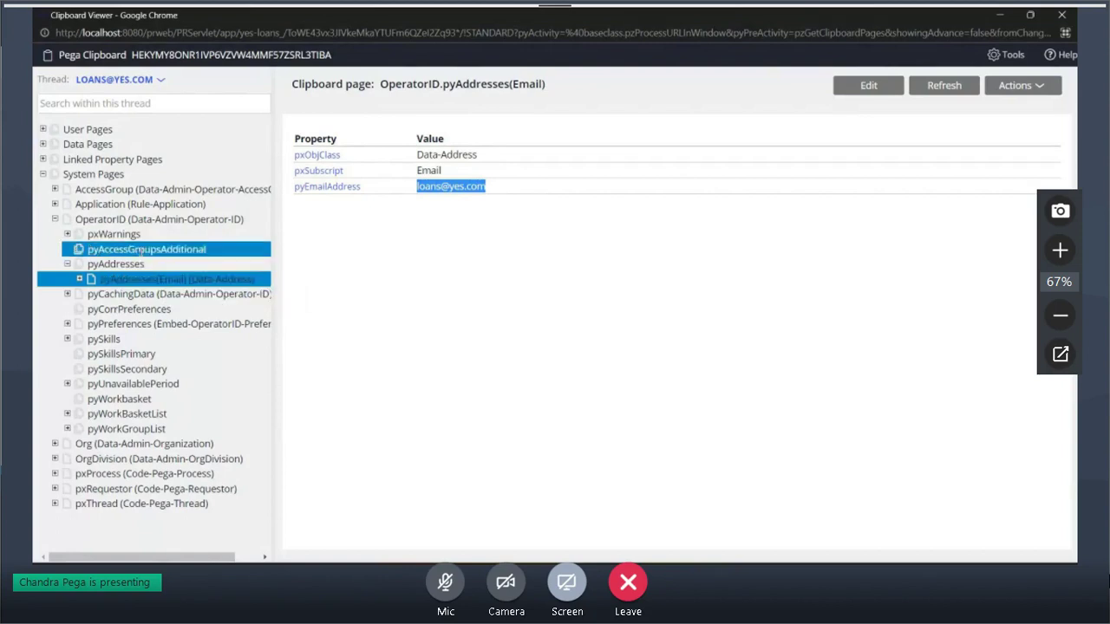
left_click(93, 295)
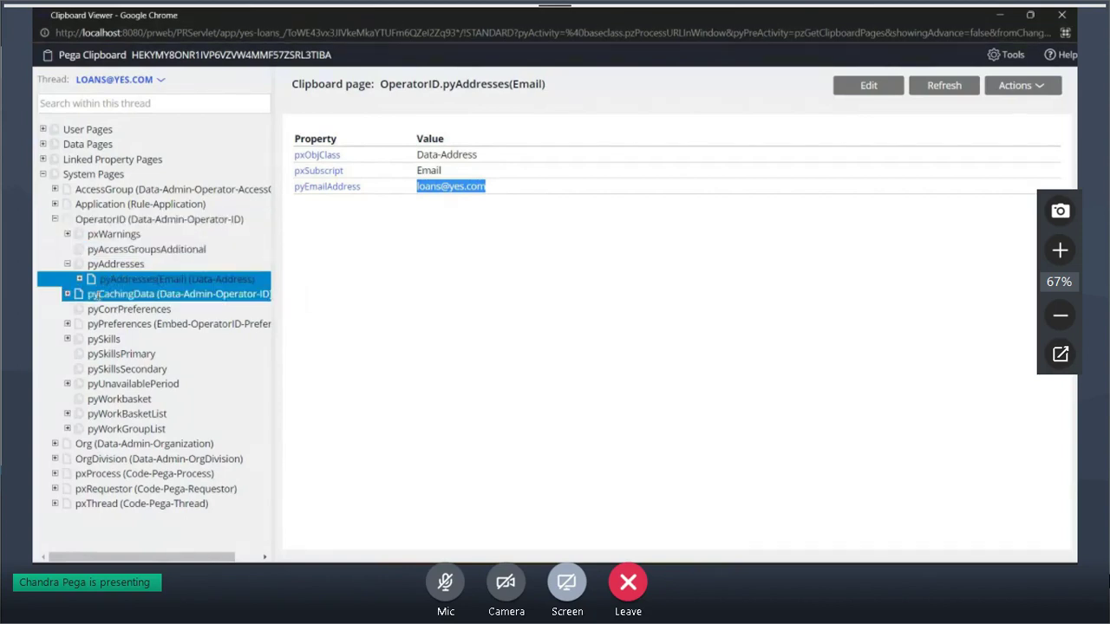
left_click(120, 279)
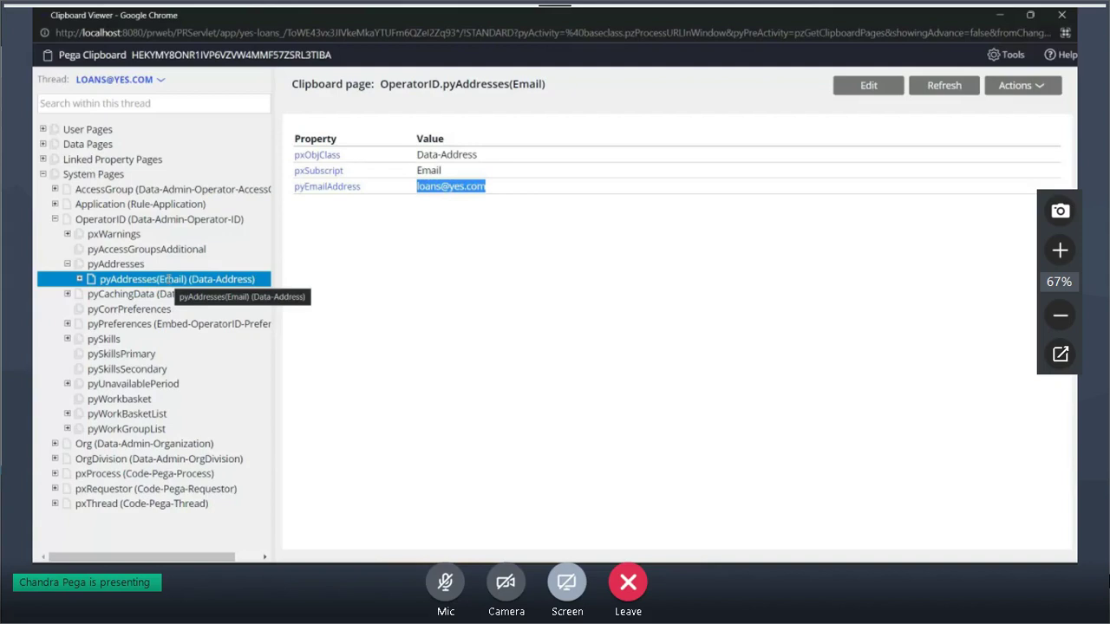
Collapse OperatorID's child pages and select a property value further down the list
left_click(169, 278)
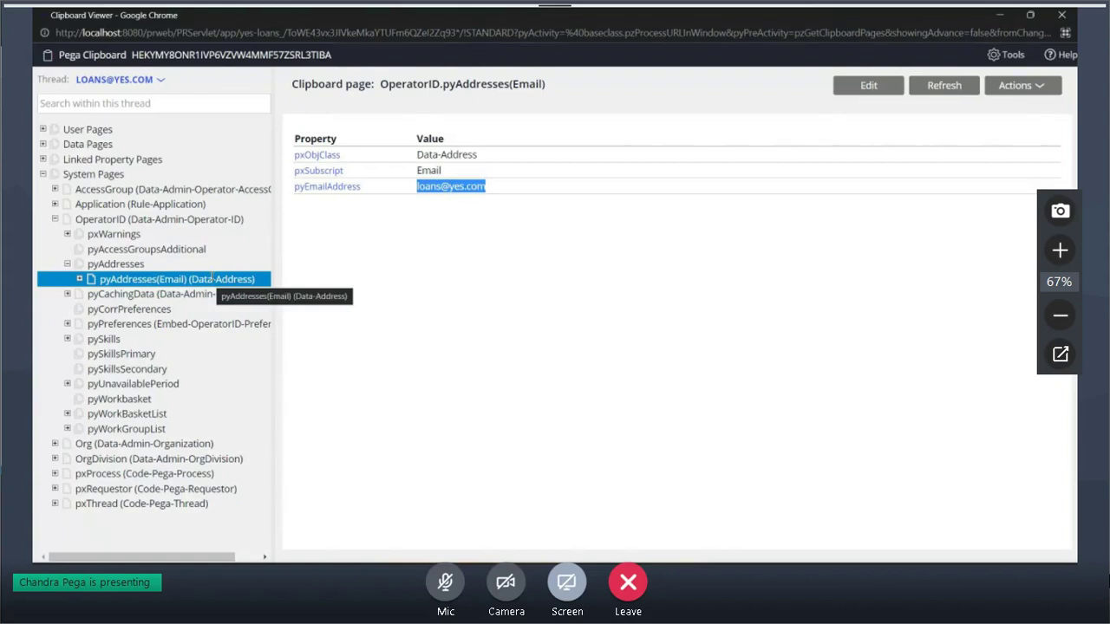
left_click_drag(209, 278, 113, 219)
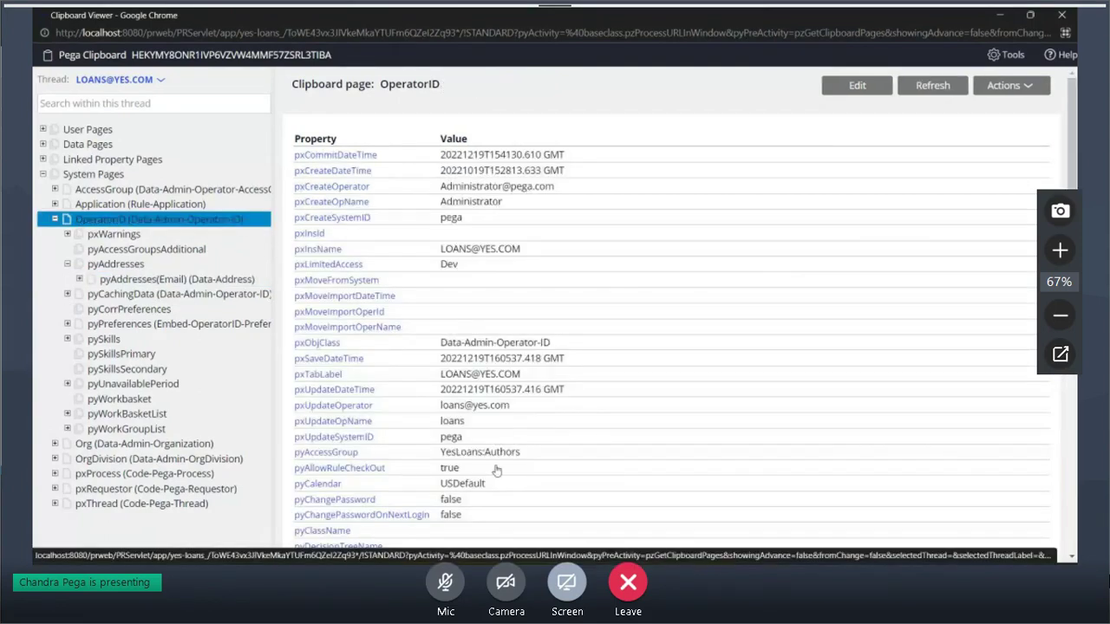
key("Left")
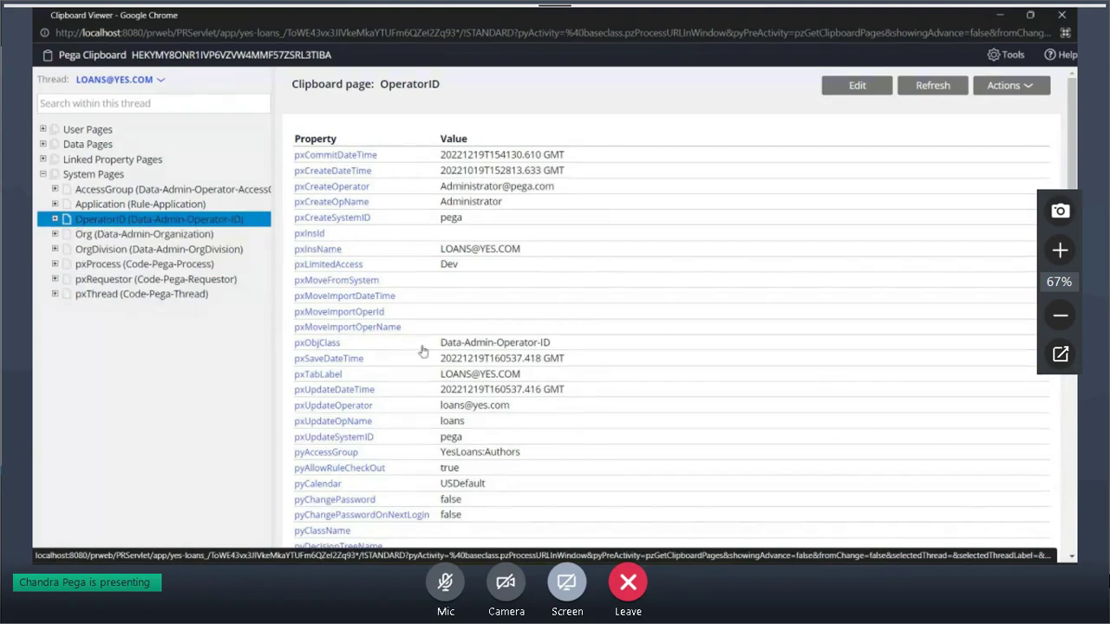
scroll(423, 350, "down", 1)
left_click_drag(521, 384, 293, 385)
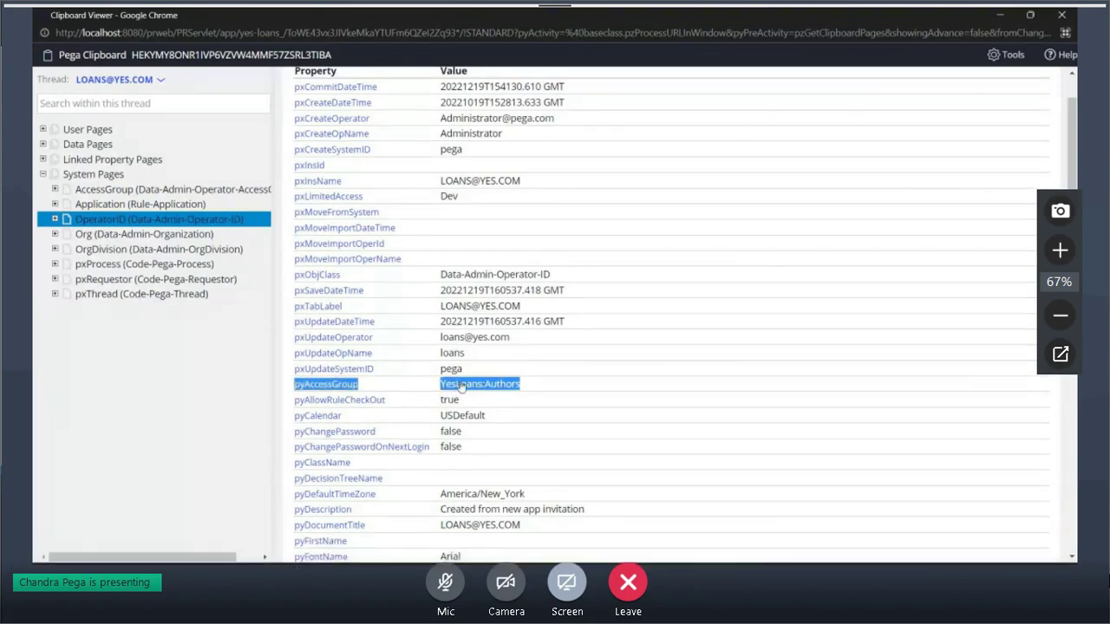
Switch between Clipboard and Dev Studio, then reopen the loans operator record for editing
key("alt+Tab")
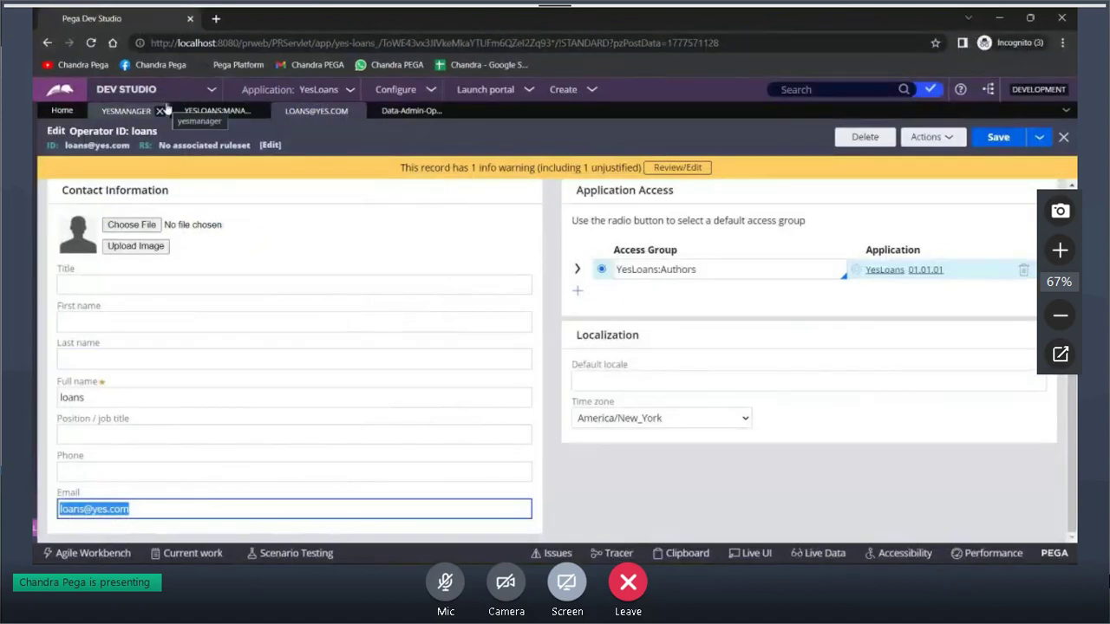
key("alt+Tab")
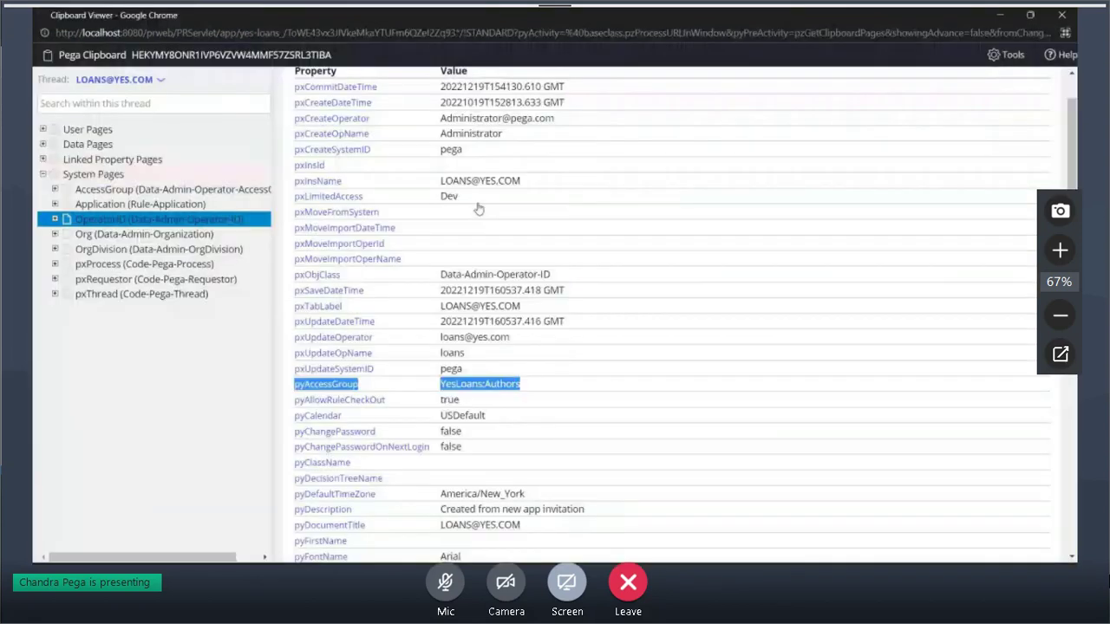
key("alt+Tab")
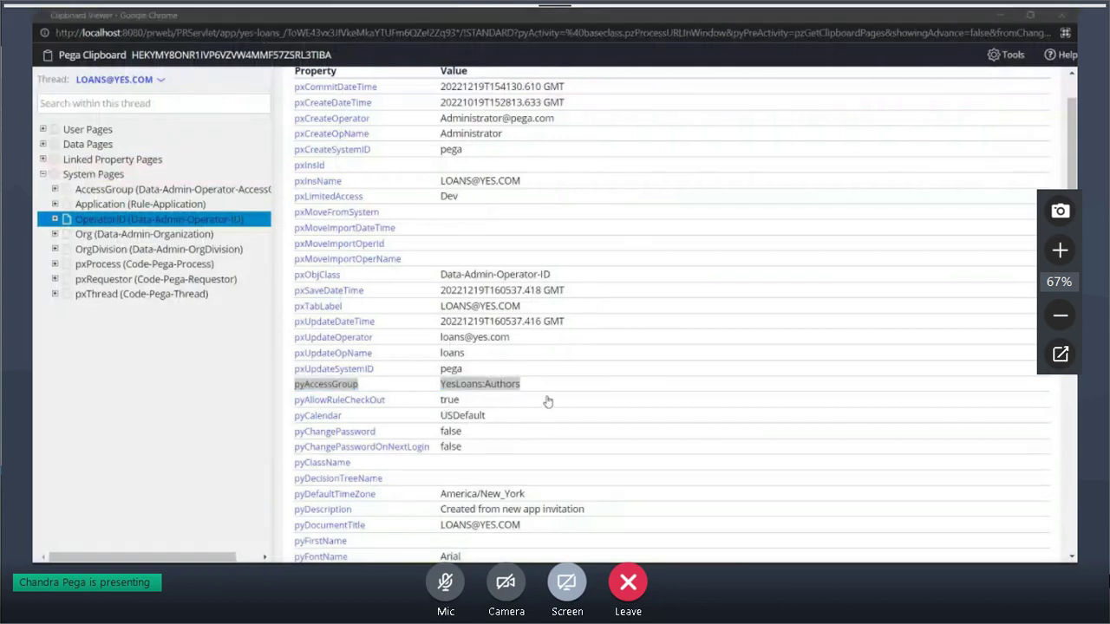
left_click(63, 110)
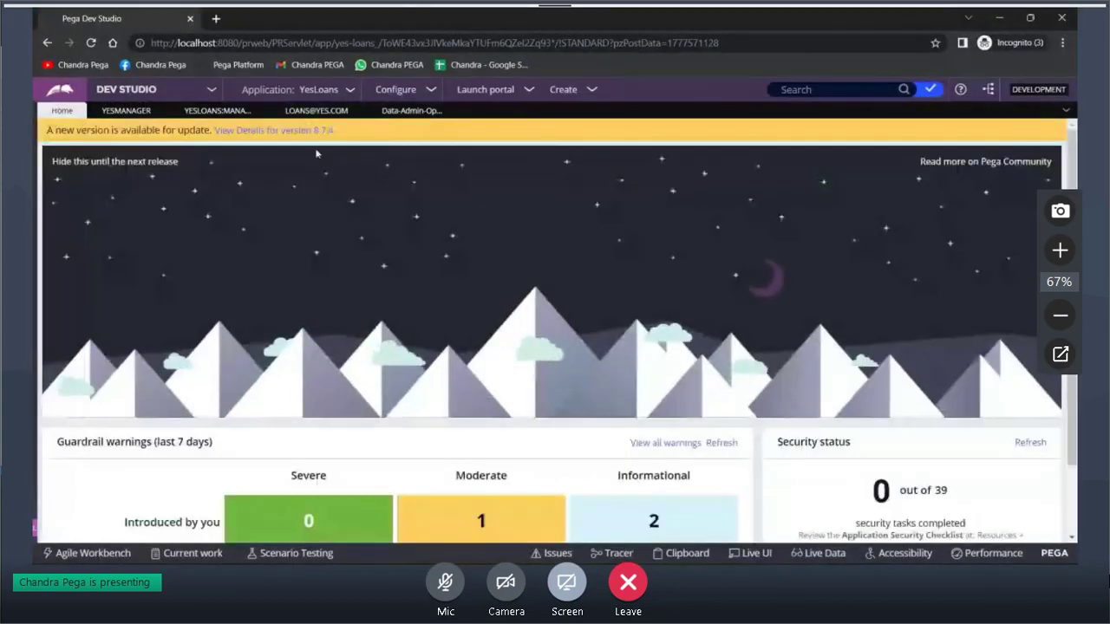
key("alt+Tab")
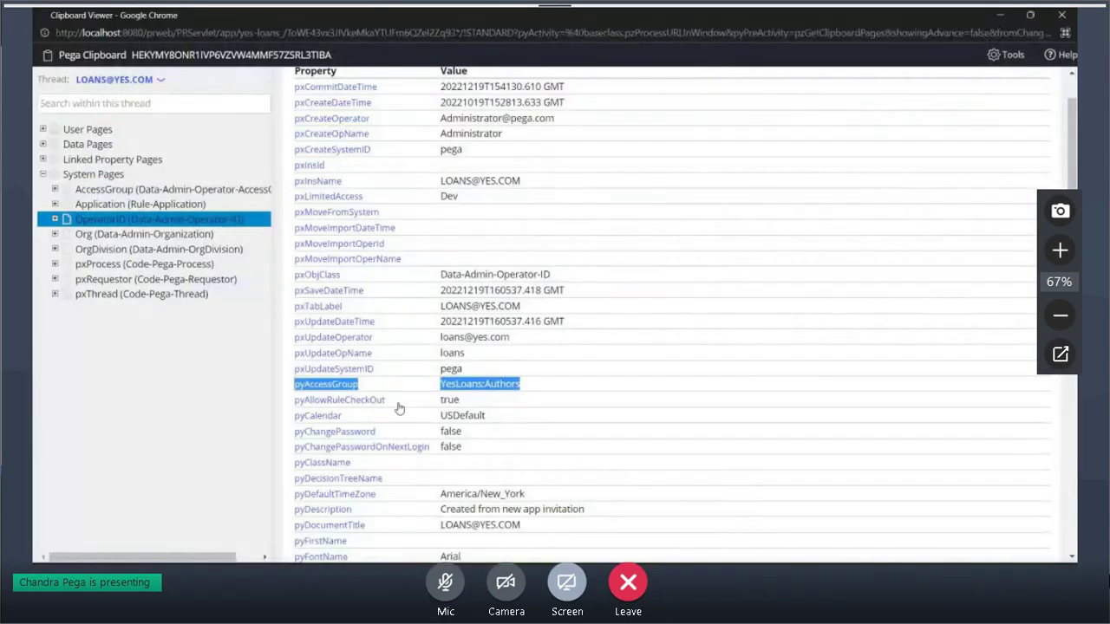
key("alt+Tab")
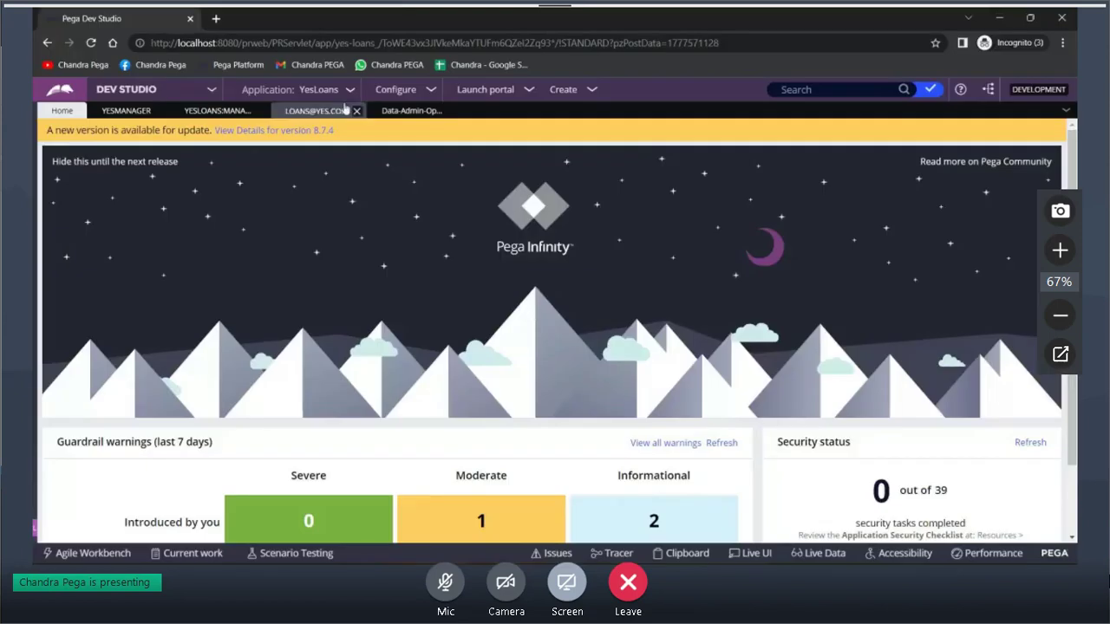
left_click(318, 112)
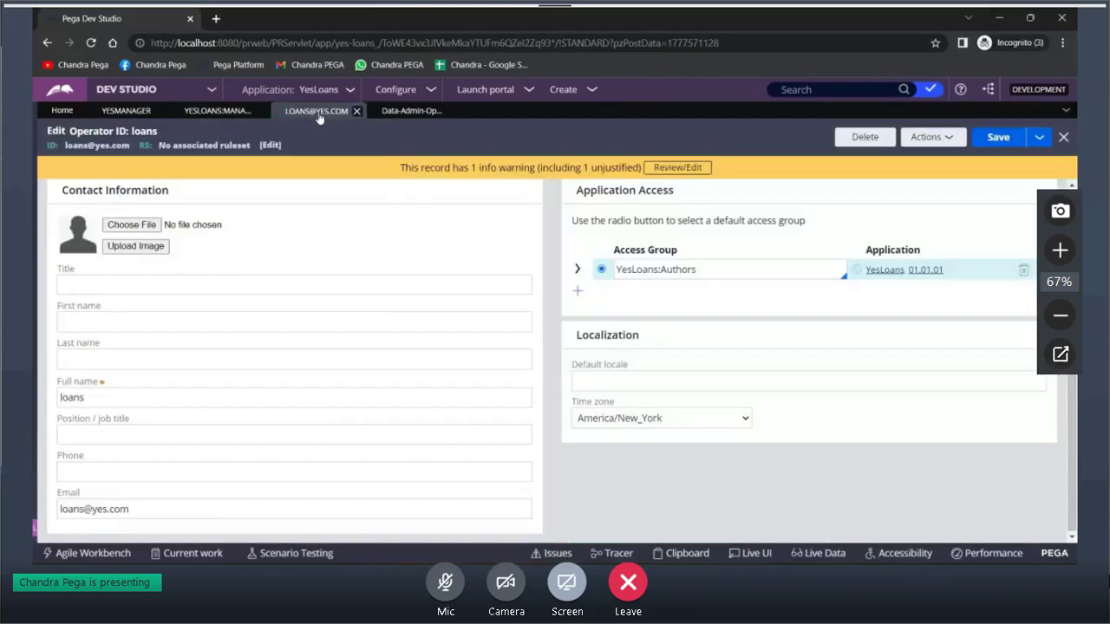
Add two access group rows to the loans operator: CC:au and Acc:admin
left_click(576, 290)
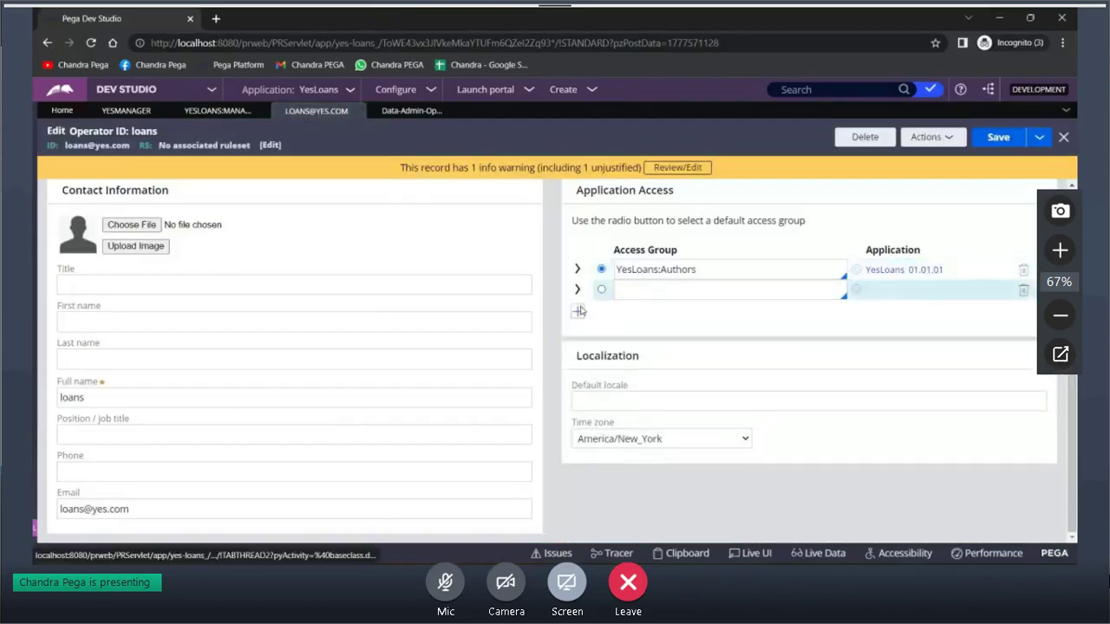
left_click(578, 310)
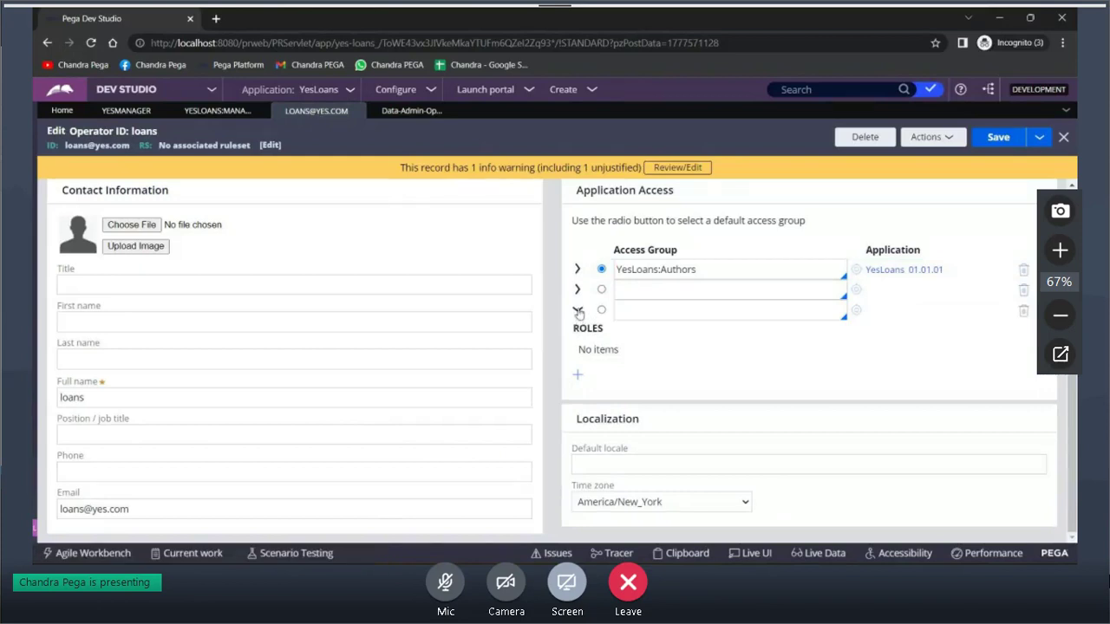
left_click(634, 289)
type("qC:au")
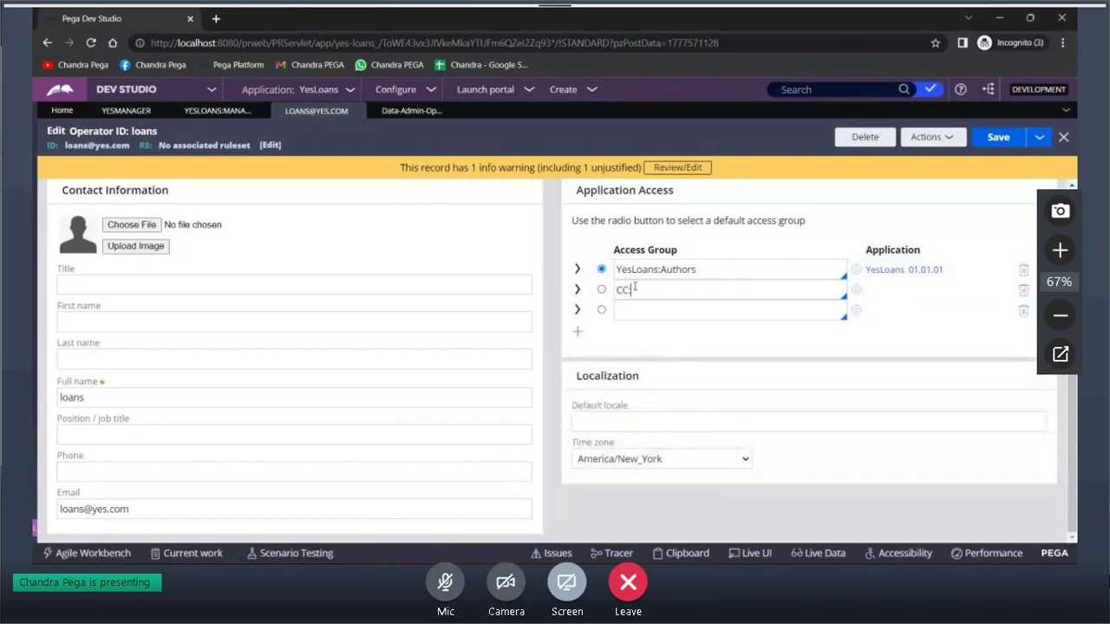
left_click(636, 314)
type("Acc:admin")
Keep YesLoans:Authors as the default access group and go to the Home dashboard
left_click(602, 270)
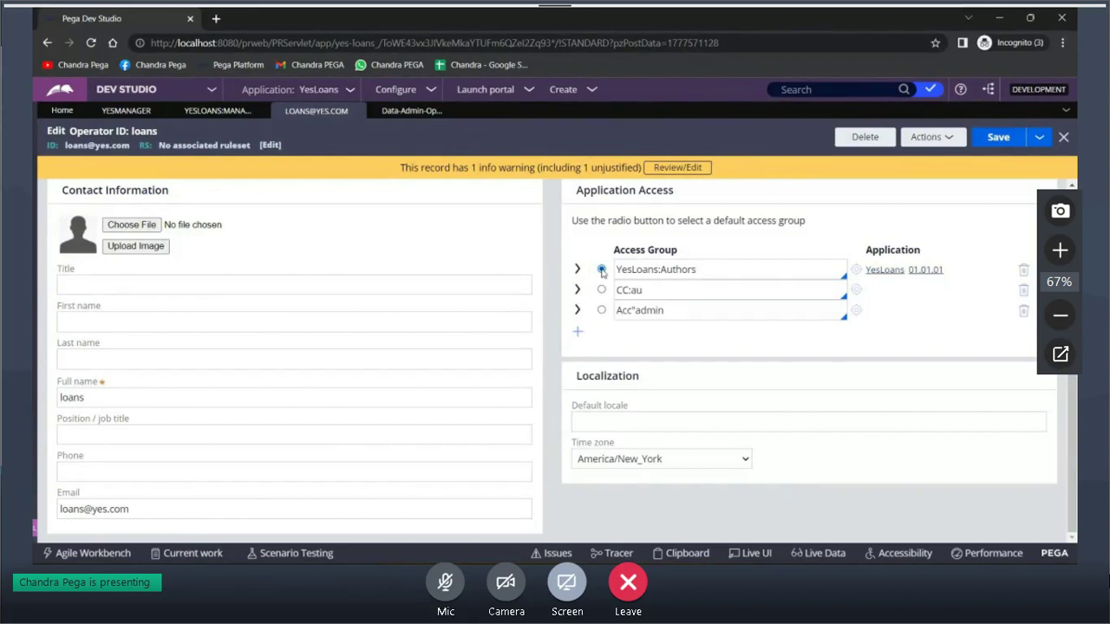
left_click_drag(636, 270, 700, 272)
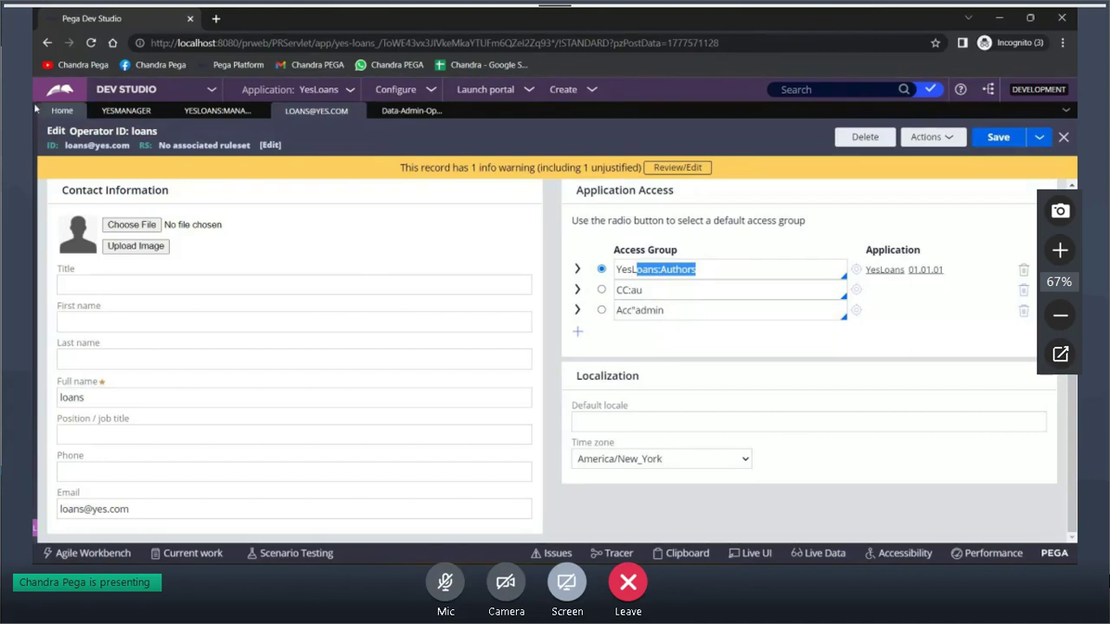
left_click(60, 113)
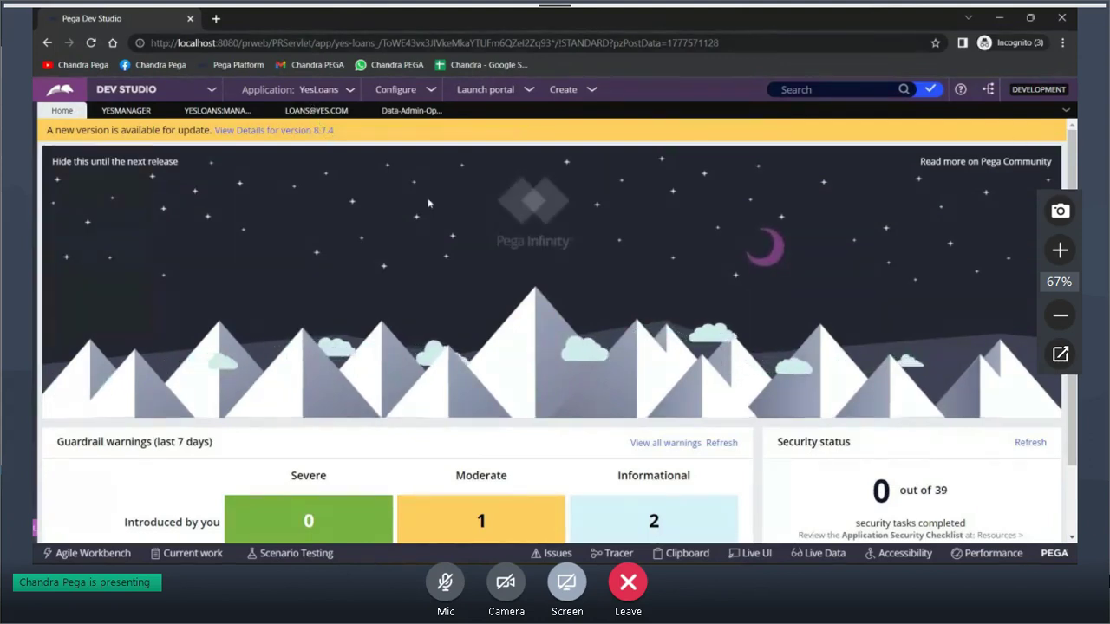
Return to the loans operator record, check the Application and Configure menus, then switch to Clipboard Viewer
left_click(393, 113)
left_click(301, 113)
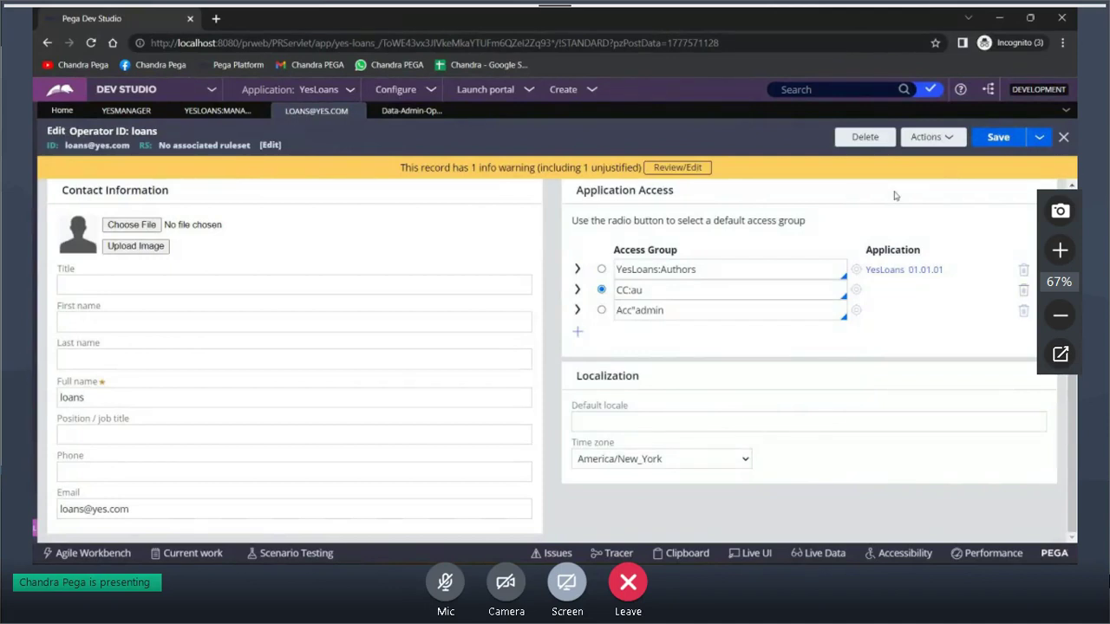
left_click(319, 89)
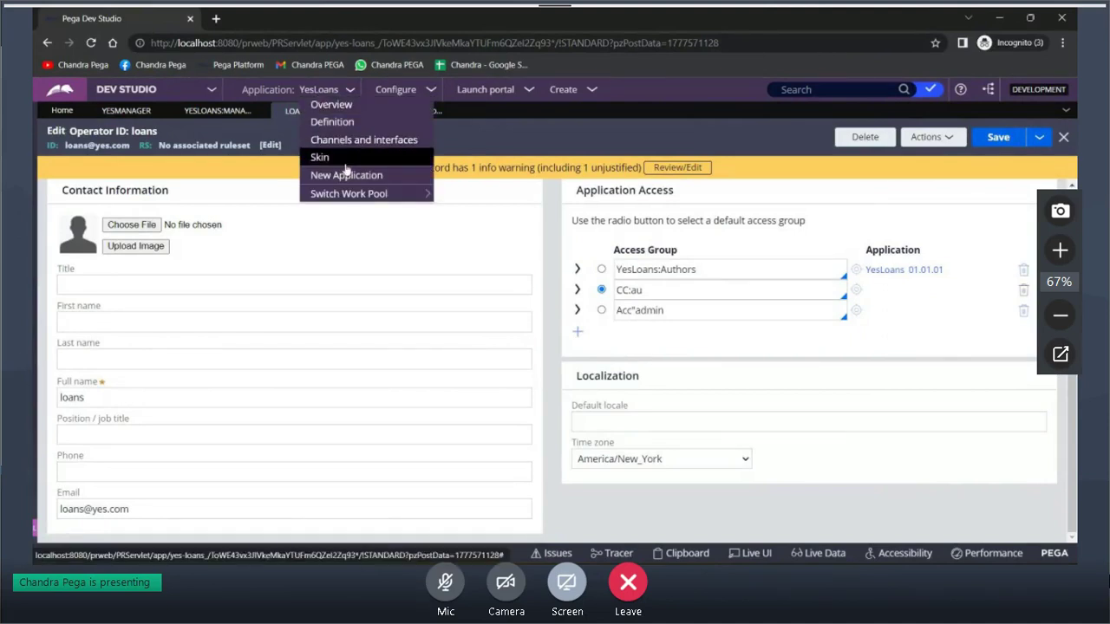
mouse_move(351, 188)
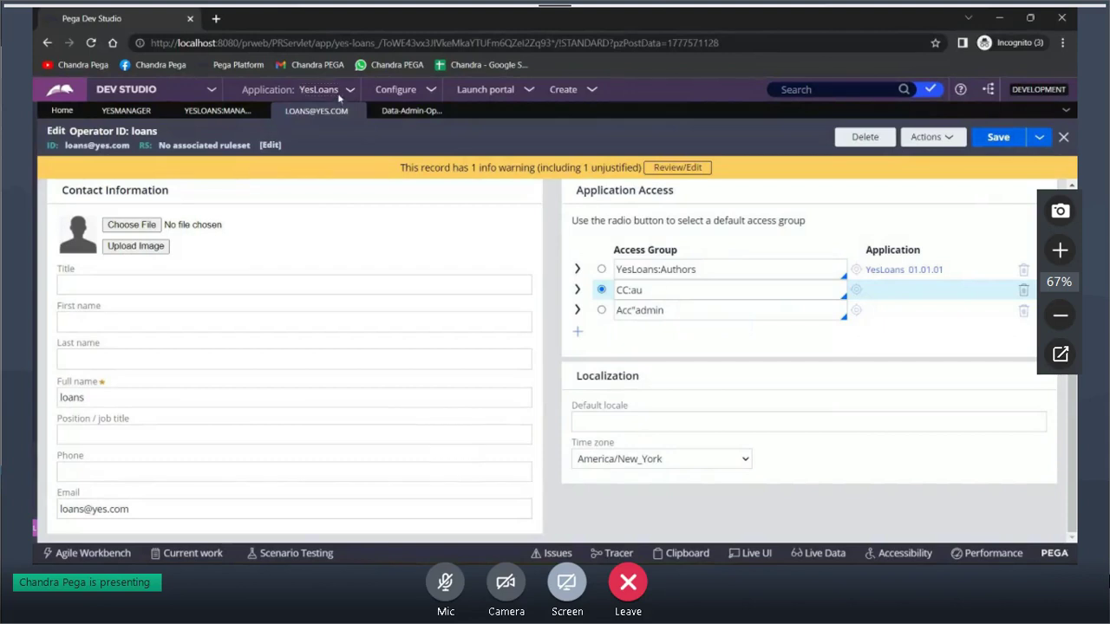
left_click(395, 90)
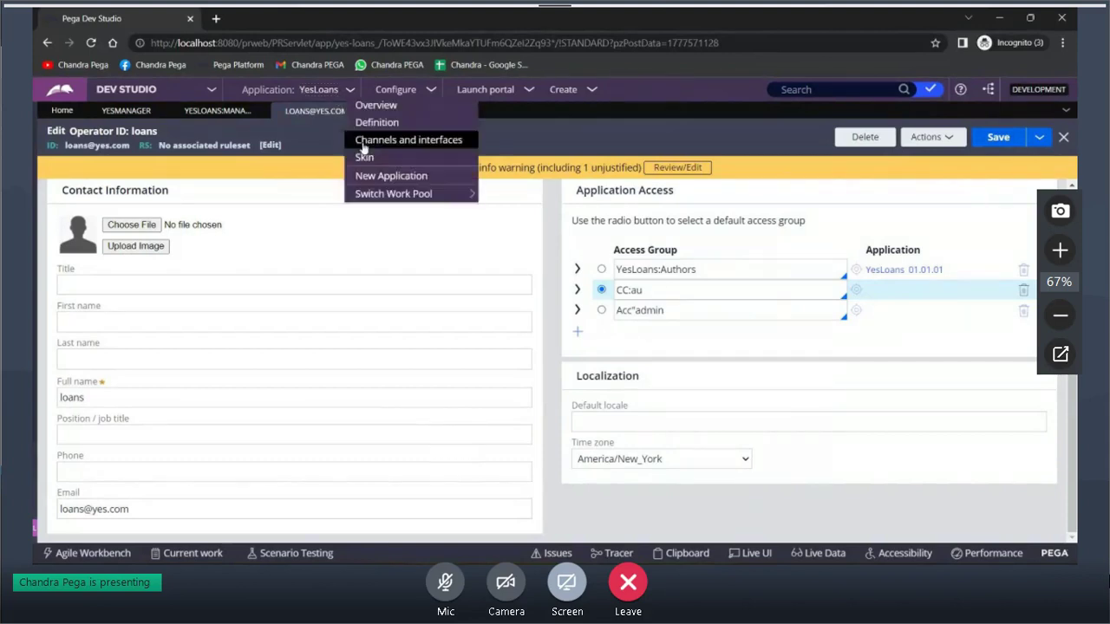
left_click(535, 139)
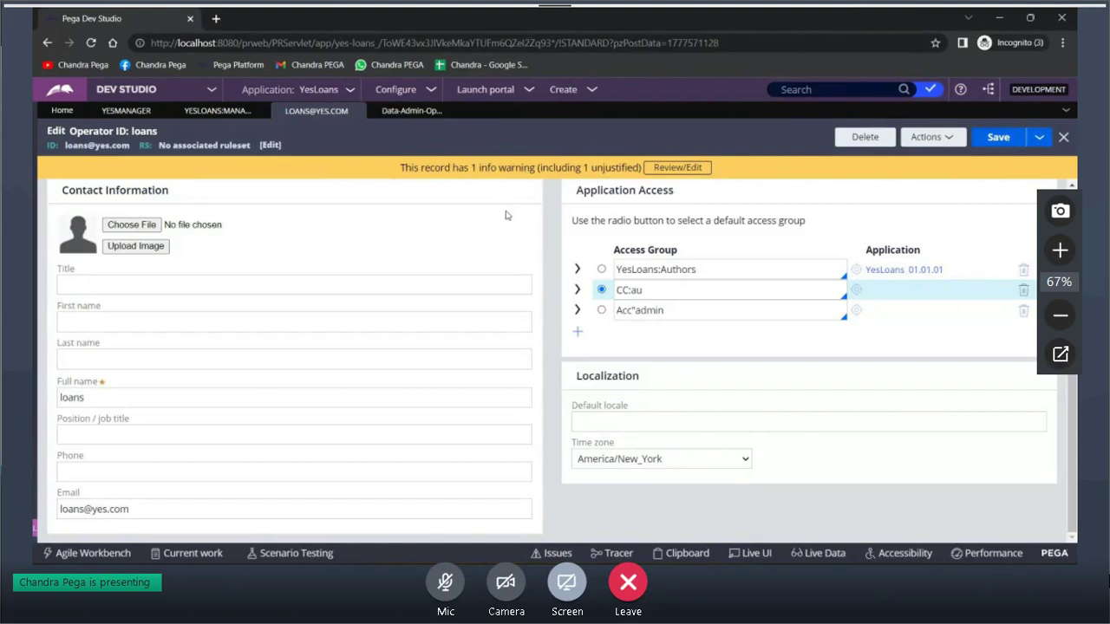
key("alt+Tab")
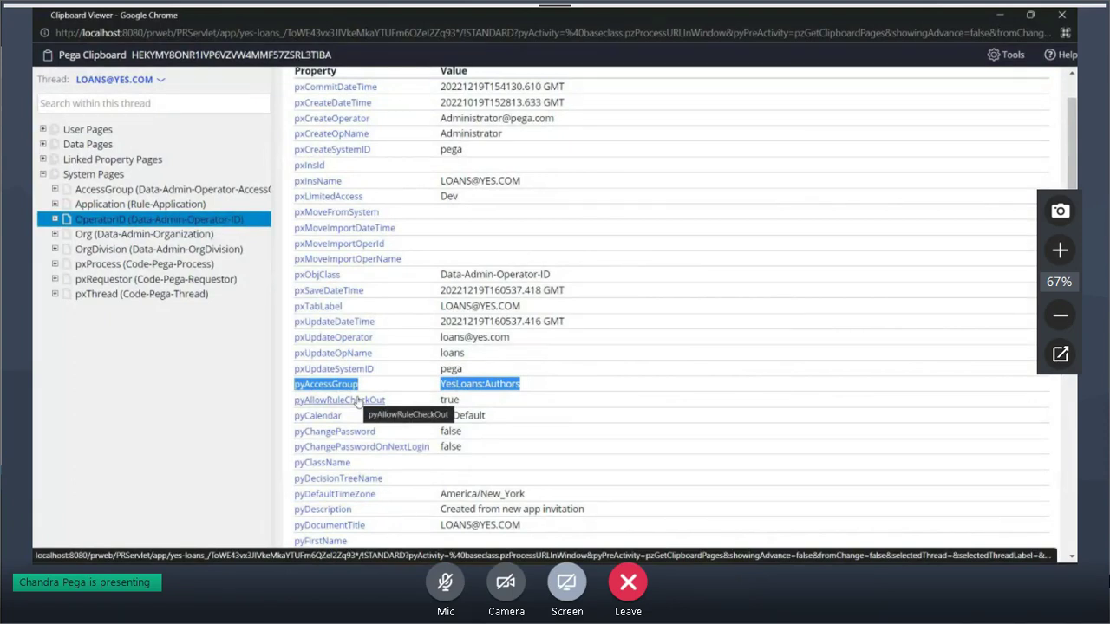
Expand OperatorID and view pyAccessGroupsAdditional, which lists only YesLoans:Authors
left_click(54, 219)
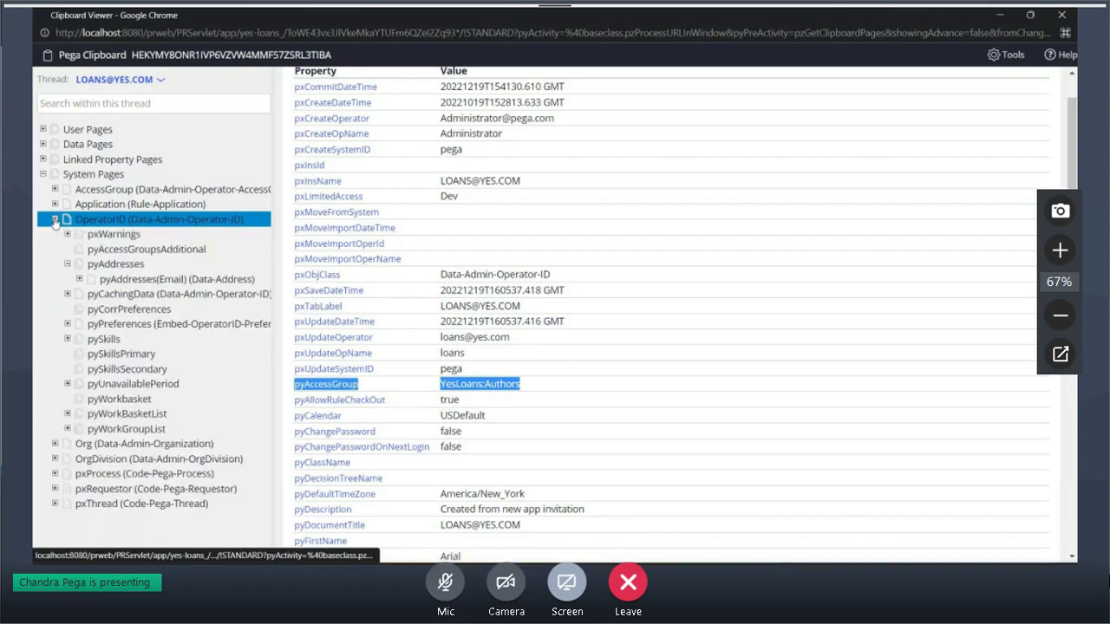
left_click(100, 249)
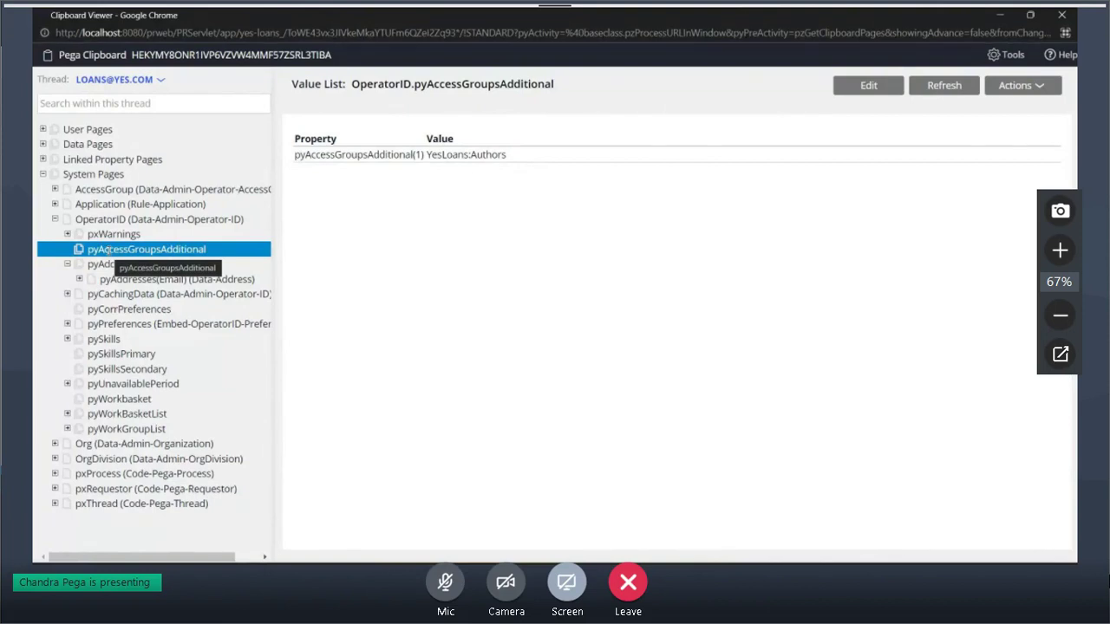
left_click(111, 262)
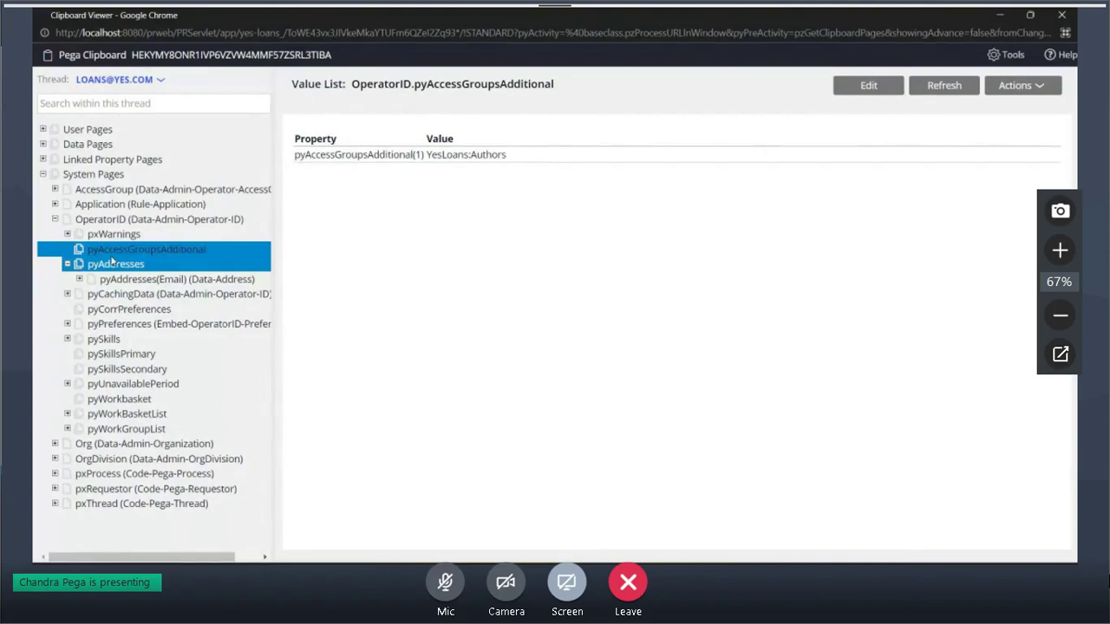
left_click(102, 249)
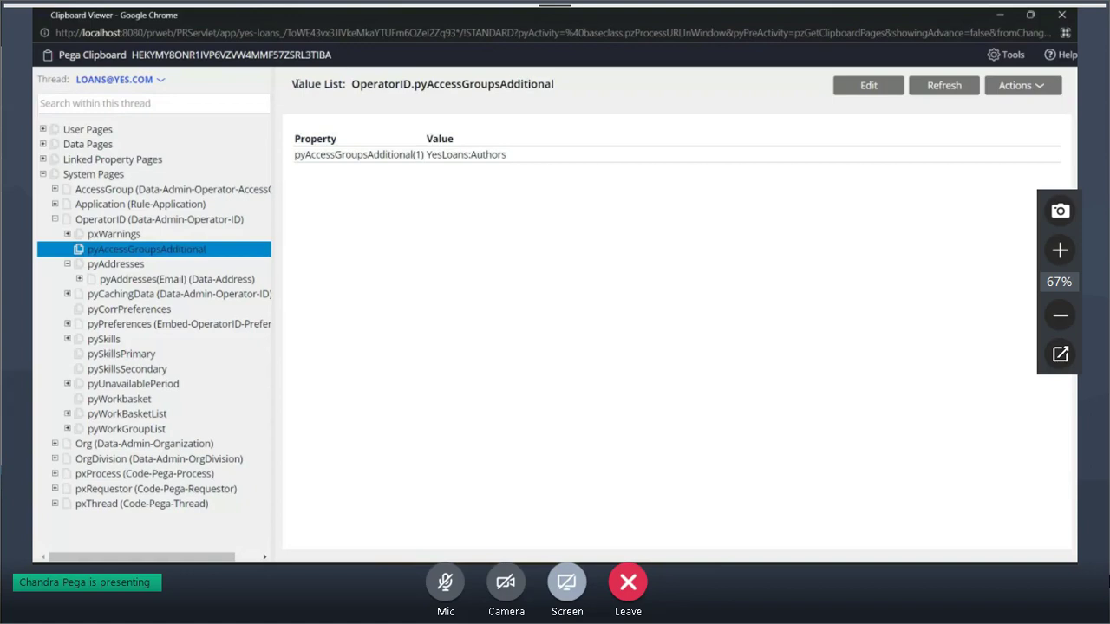
left_click_drag(298, 84, 343, 85)
left_click(432, 158)
left_click_drag(433, 158, 538, 172)
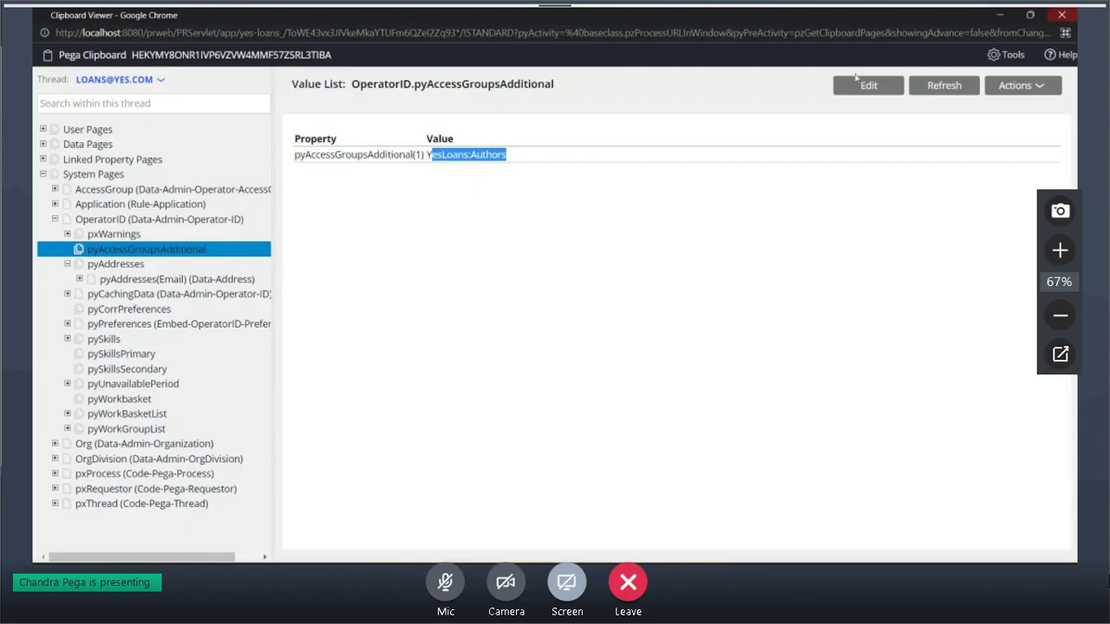
left_click(604, 106)
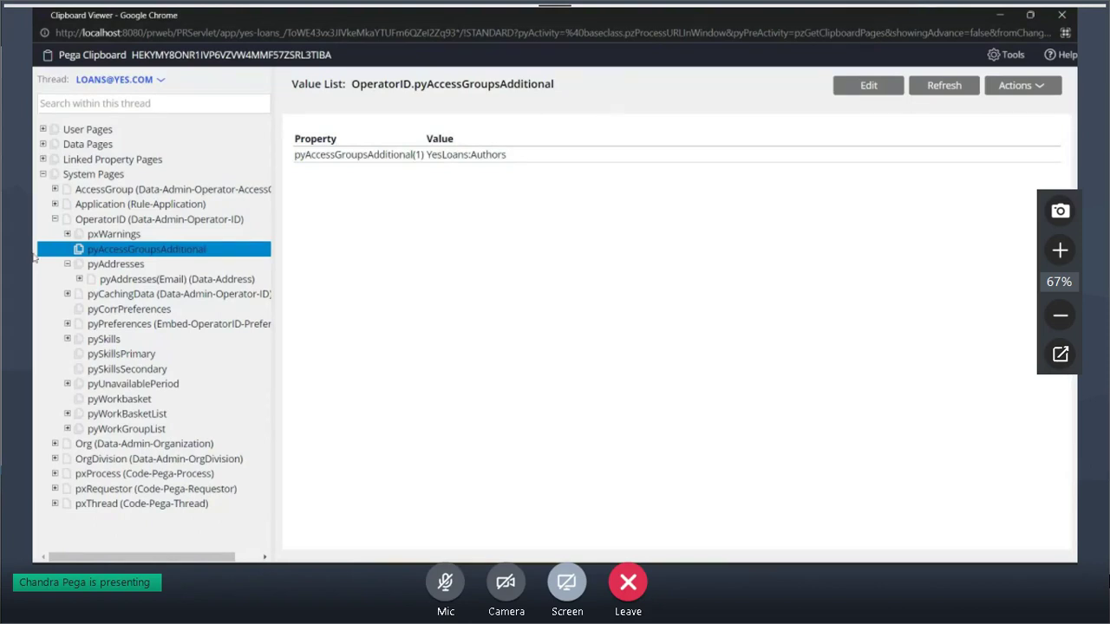
Collapse OperatorID, expand pxRequestor and open its OperatorID page
left_click(208, 224)
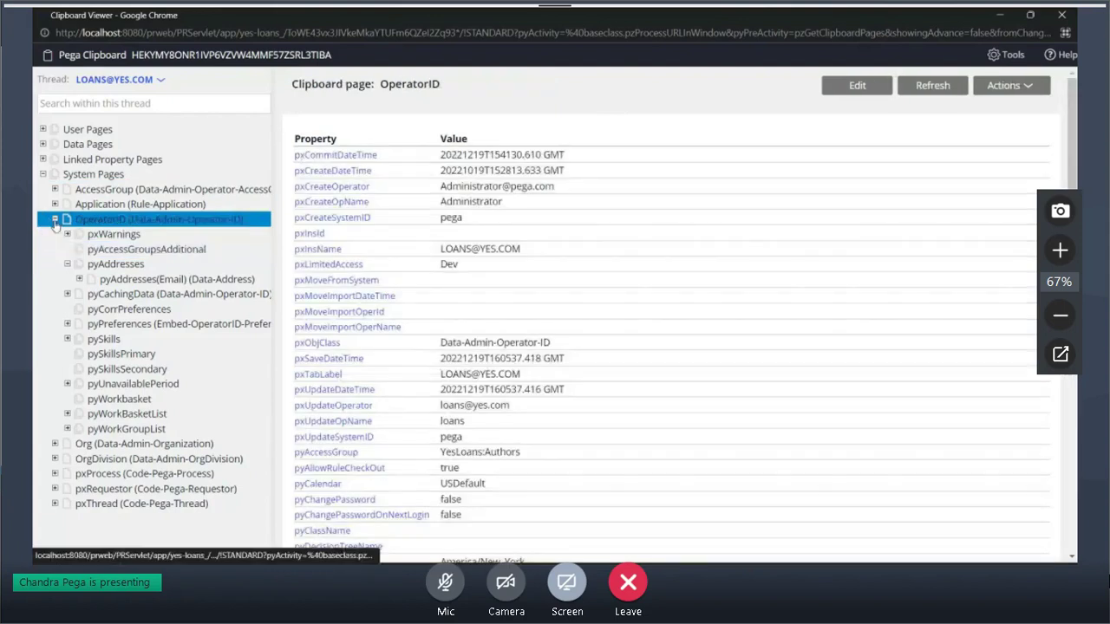
left_click(55, 220)
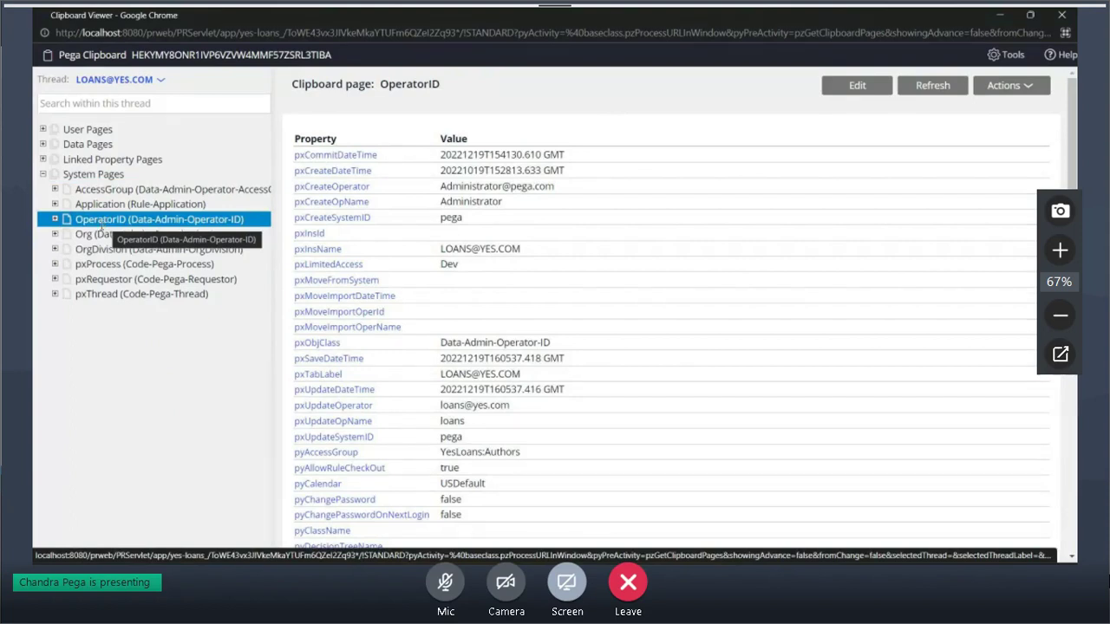
left_click(89, 280)
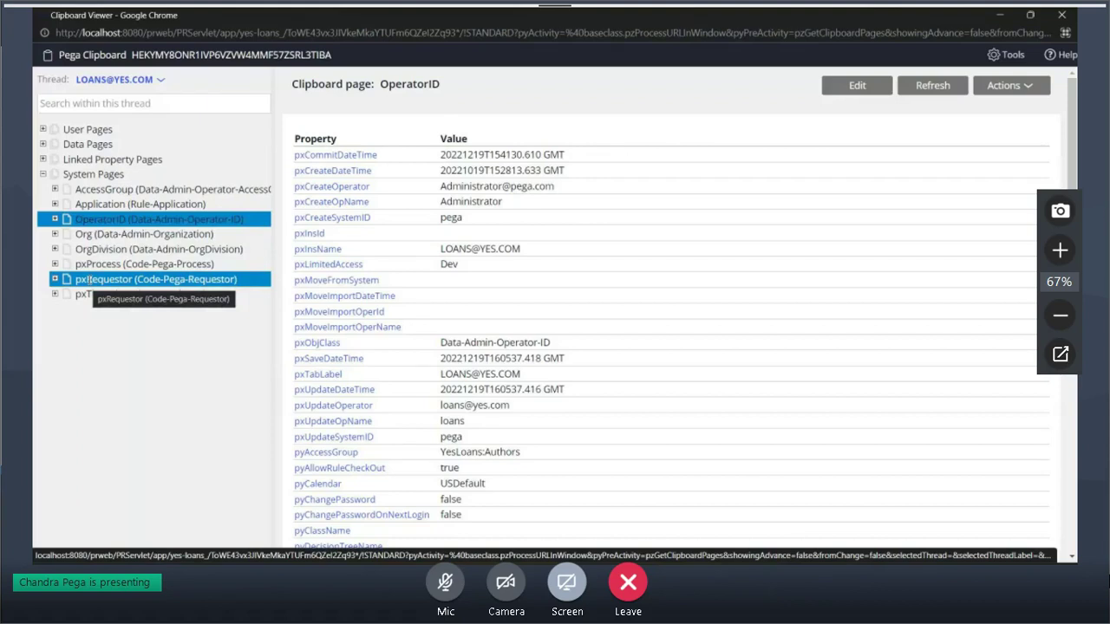
left_click(54, 280)
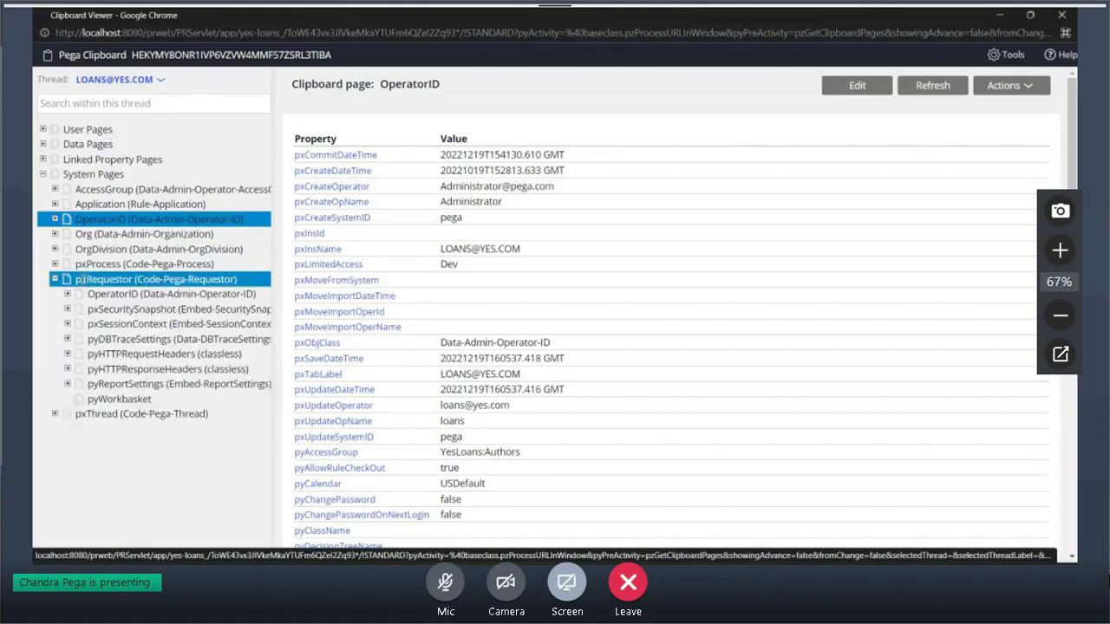
left_click(112, 291)
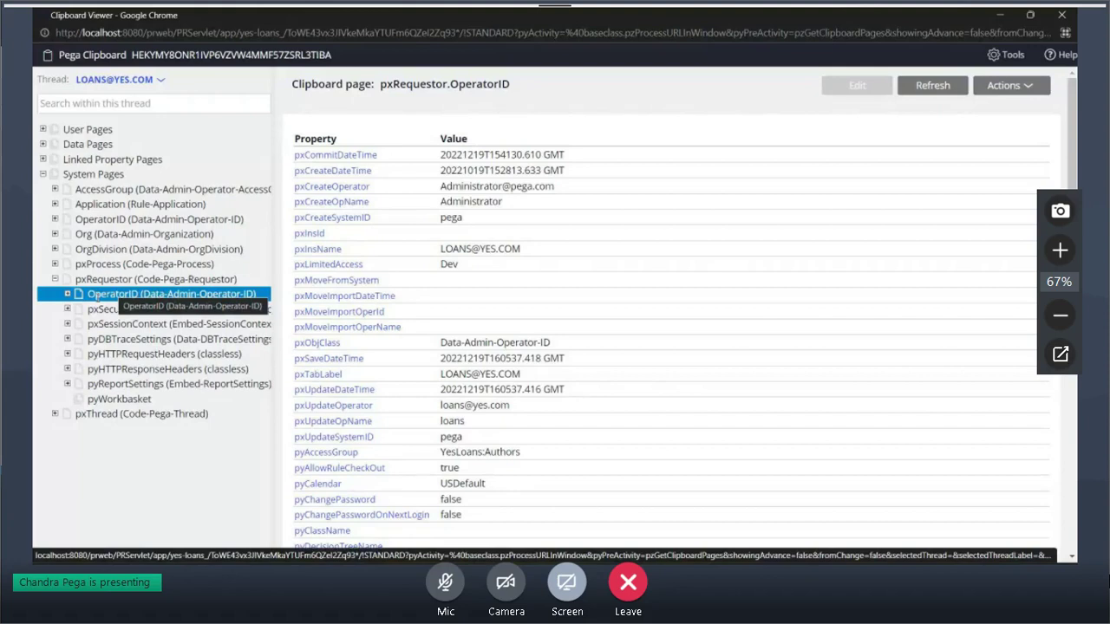
Compare it with the top-level OperatorID page and point out pxRequestor's pyWorkbasket entry
left_click(94, 220)
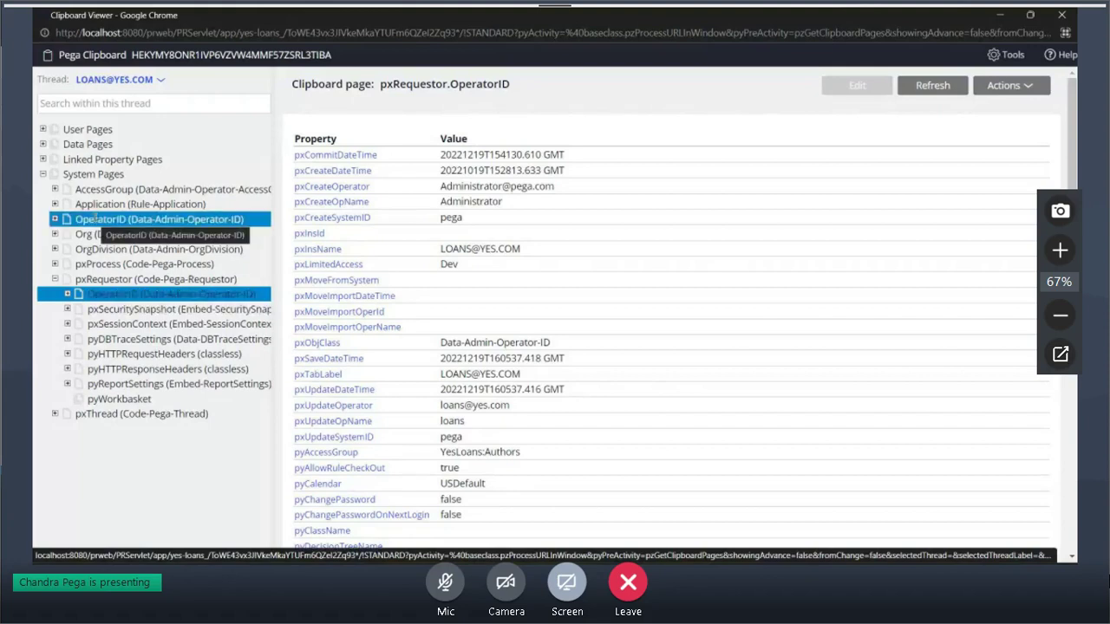
left_click(108, 295)
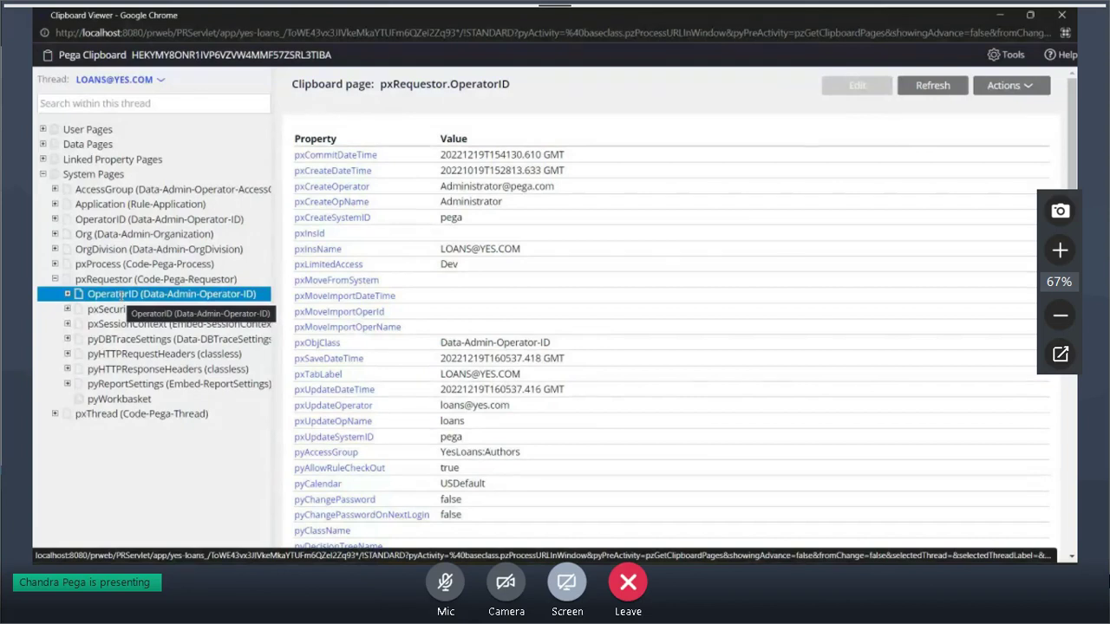
left_click(119, 399)
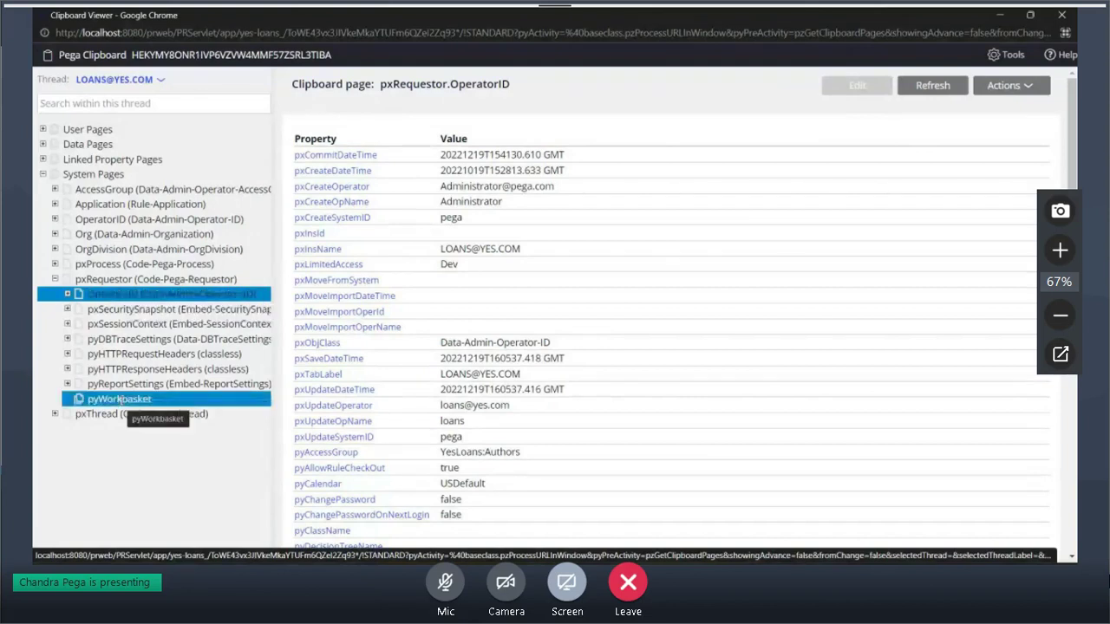
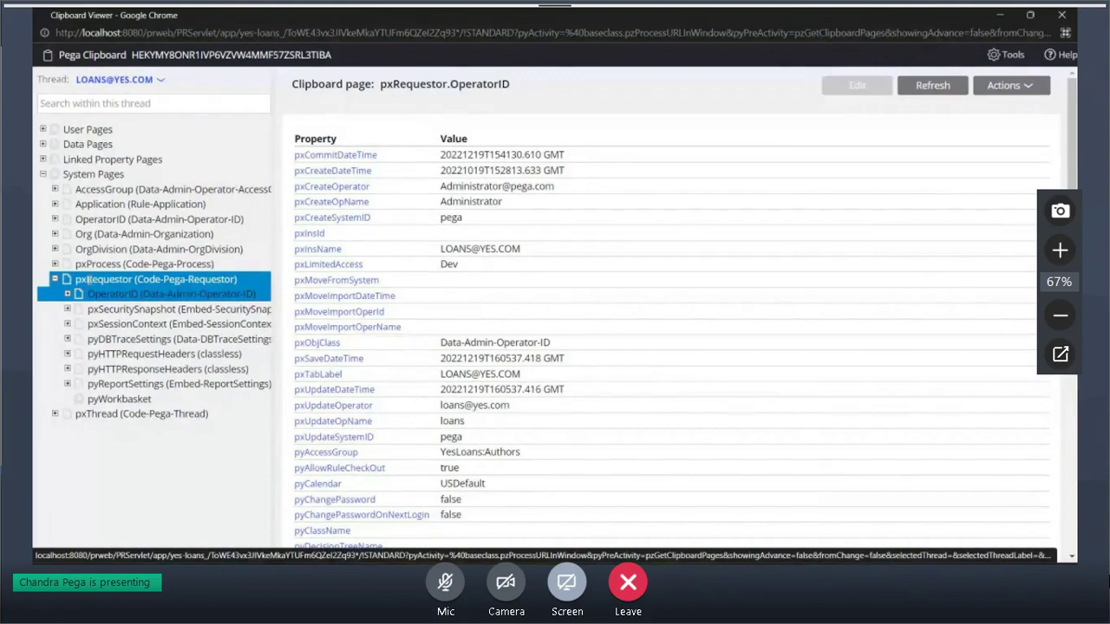
Switch back to the Dev Studio window showing the loans operator record
key("alt+Tab")
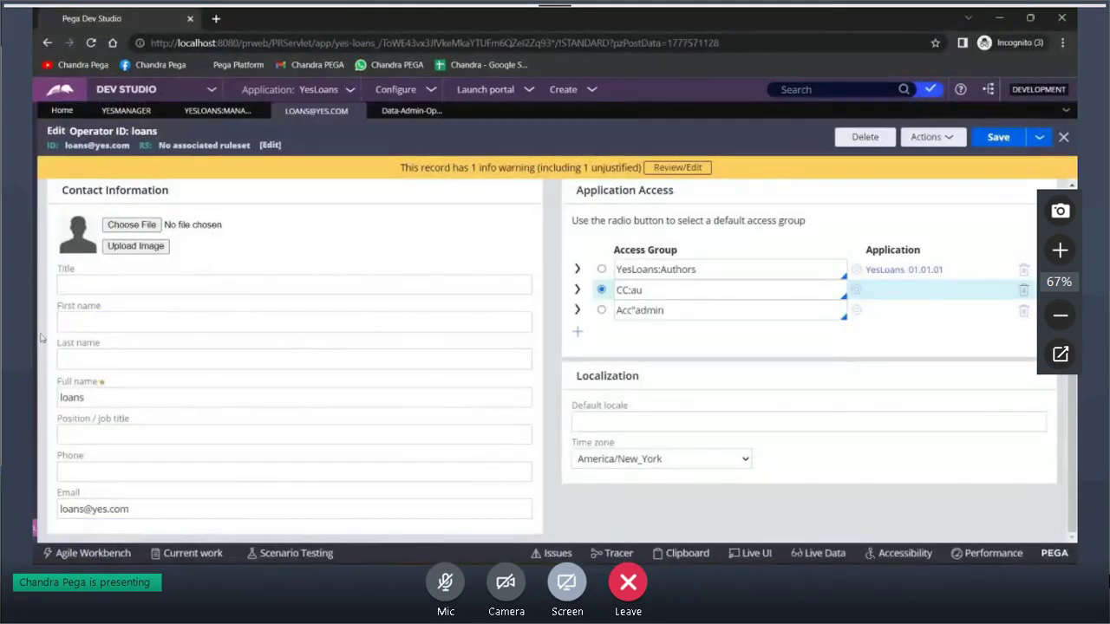
Reload Dev Studio and open the Work-Cover- Model pyDefault data transform from Recents
double_click(326, 21)
double_click(326, 22)
left_click(90, 43)
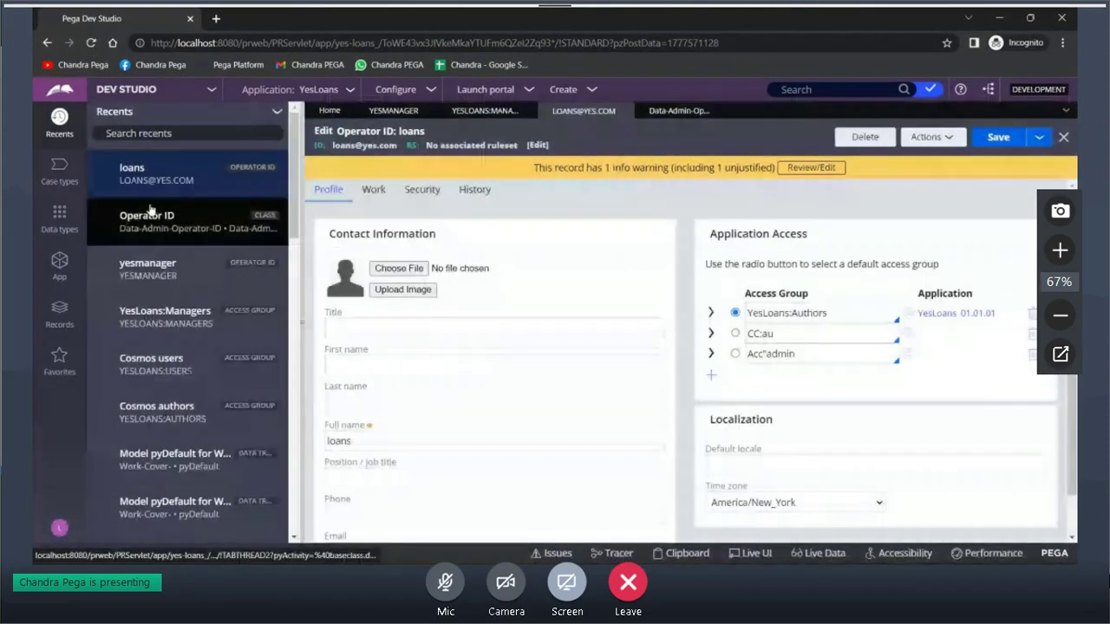
scroll(149, 210, "down", 3)
left_click(174, 317)
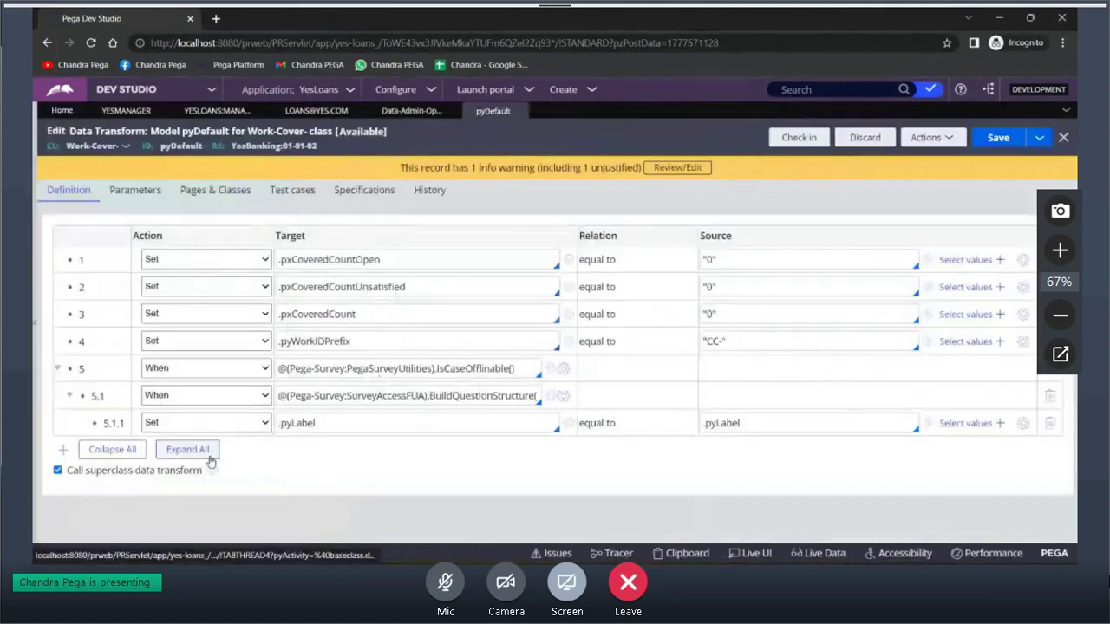
left_click(208, 464)
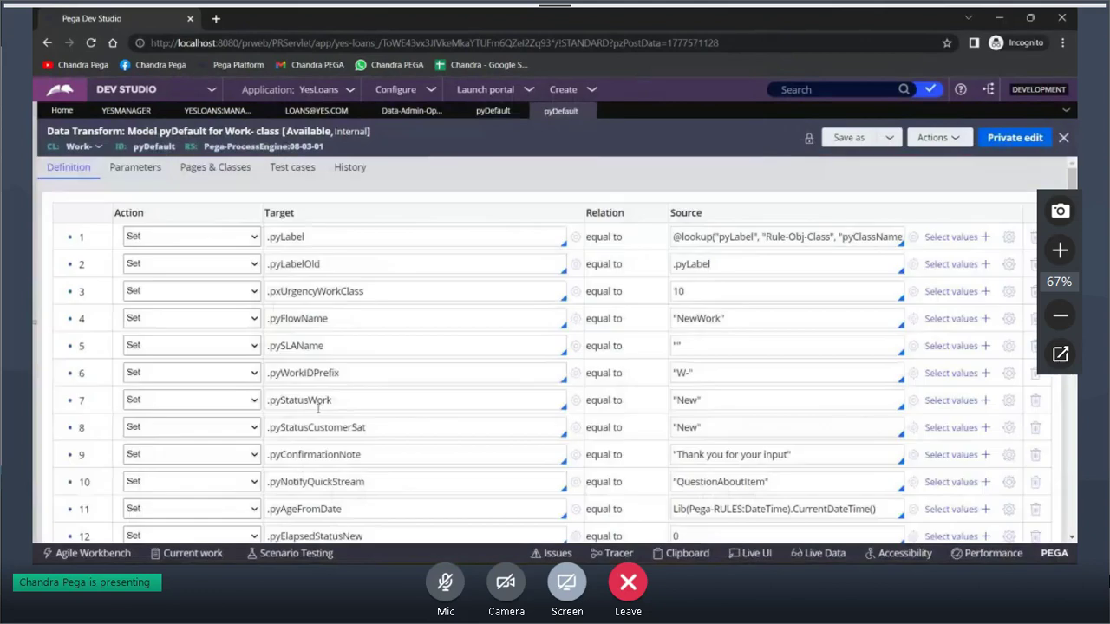
scroll(317, 407, "down", 5)
left_click(211, 583)
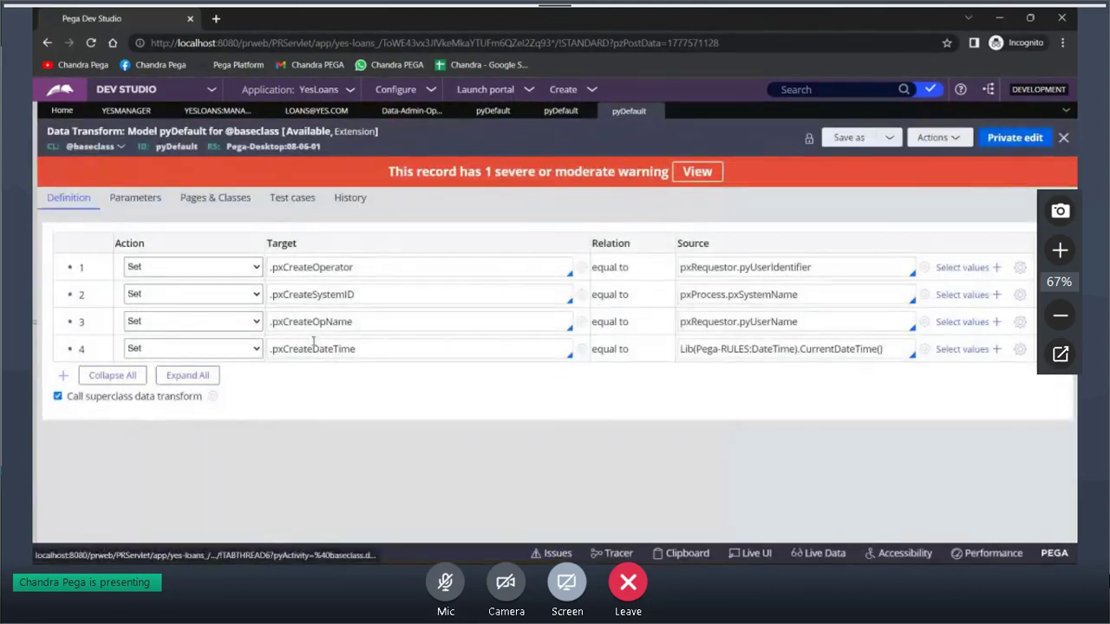
Highlight .pxCreateOperator and the word pxRequestor in its pxRequestor.pyUserIdentifier source
triple_click(325, 267)
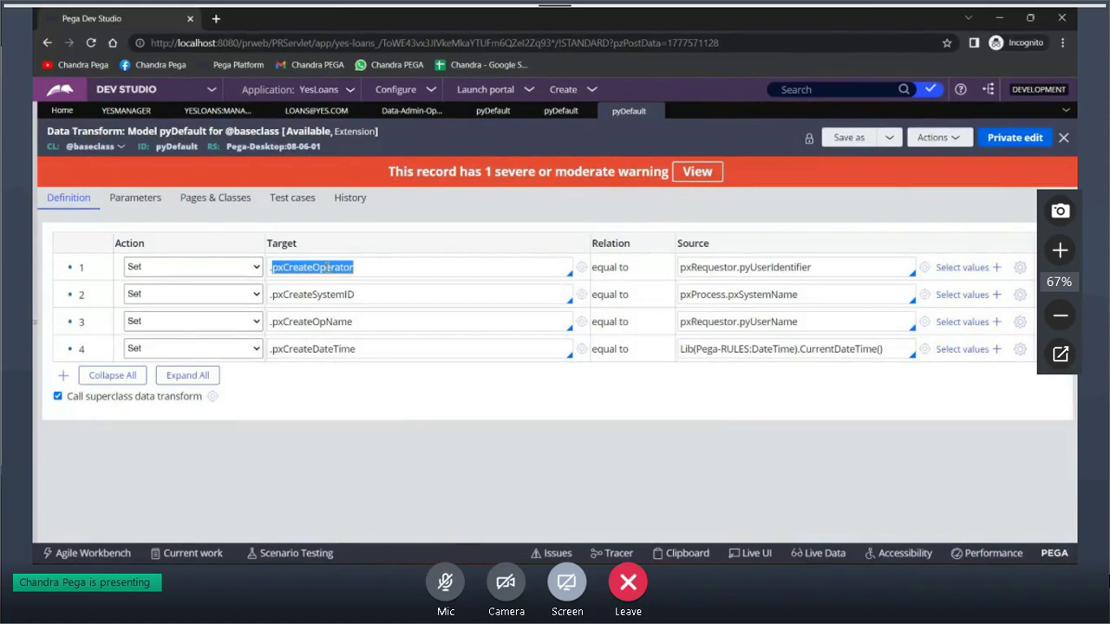
left_click(821, 267)
left_click_drag(821, 267, 676, 271)
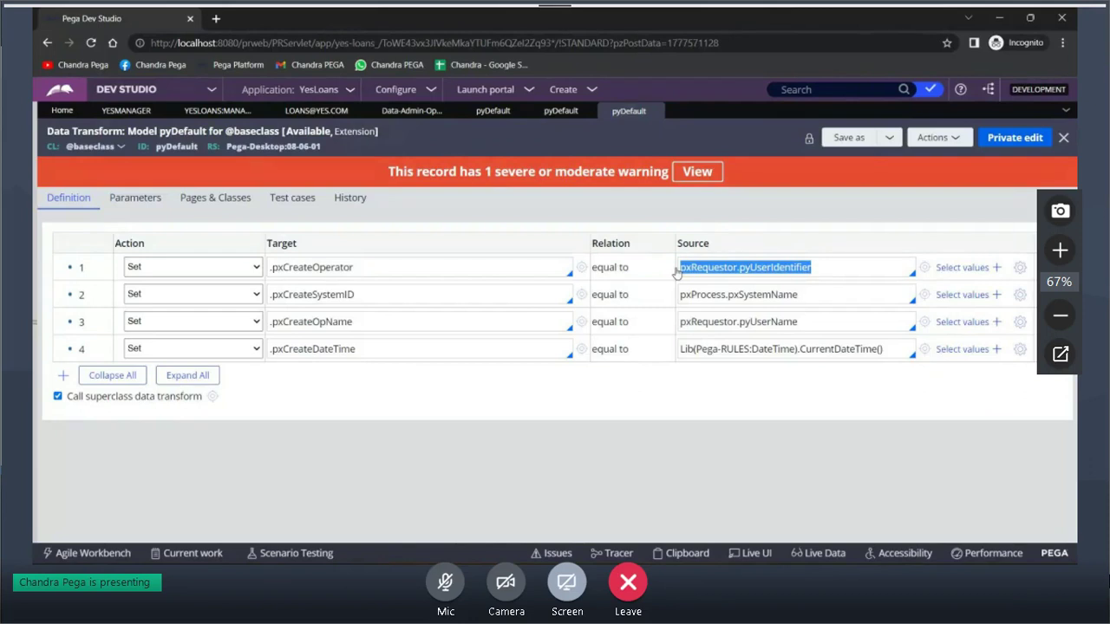
double_click(704, 266)
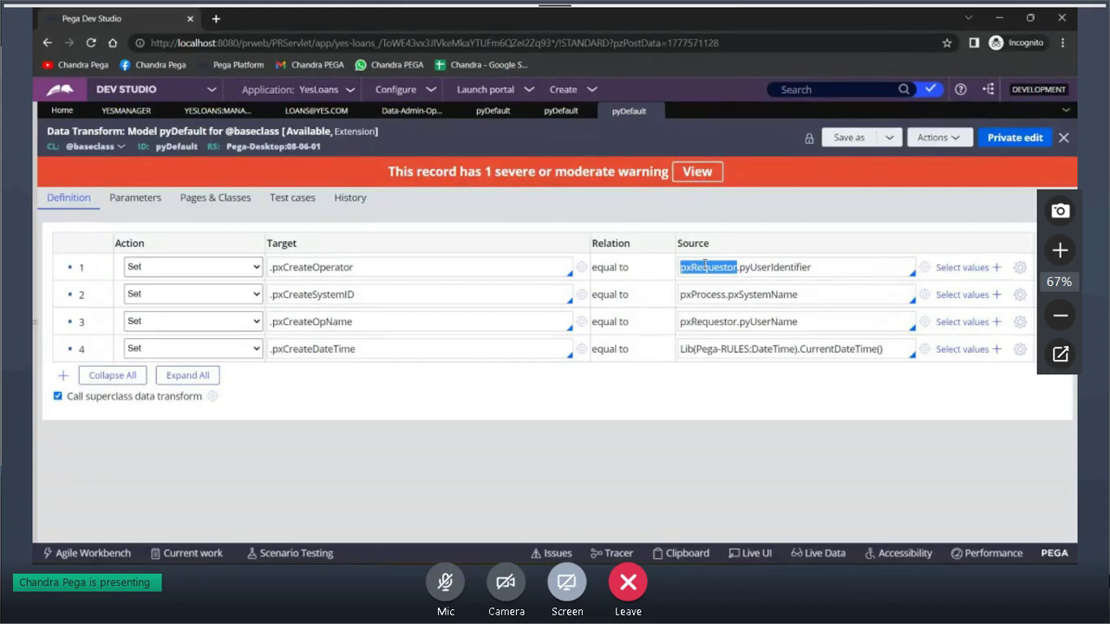
mouse_move(659, 574)
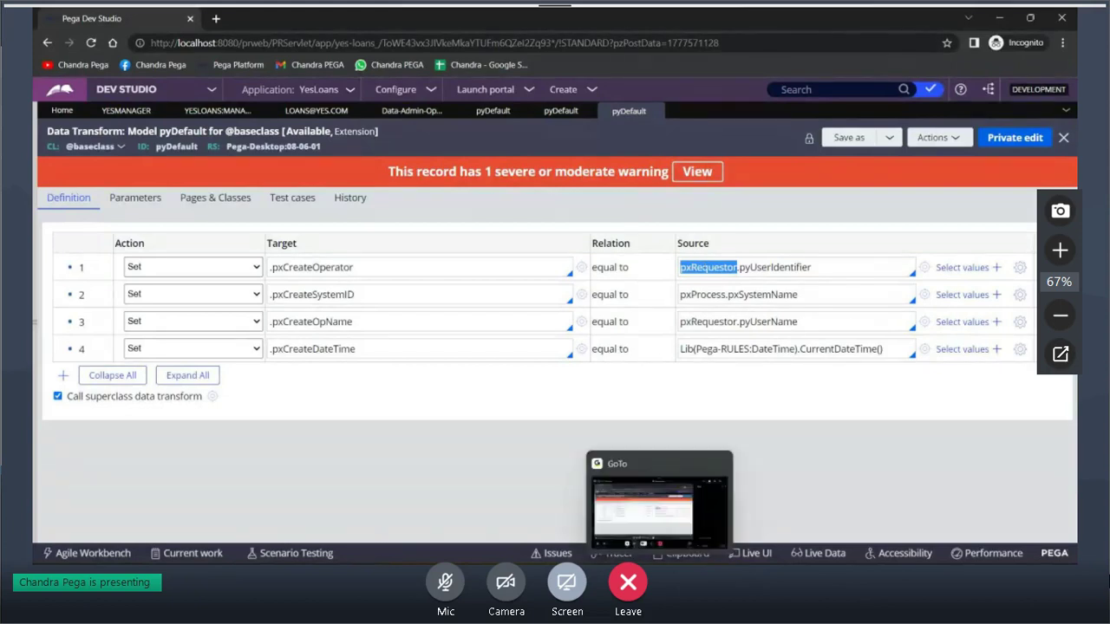
Bring the Clipboard Viewer window forward and maximize it
mouse_move(511, 576)
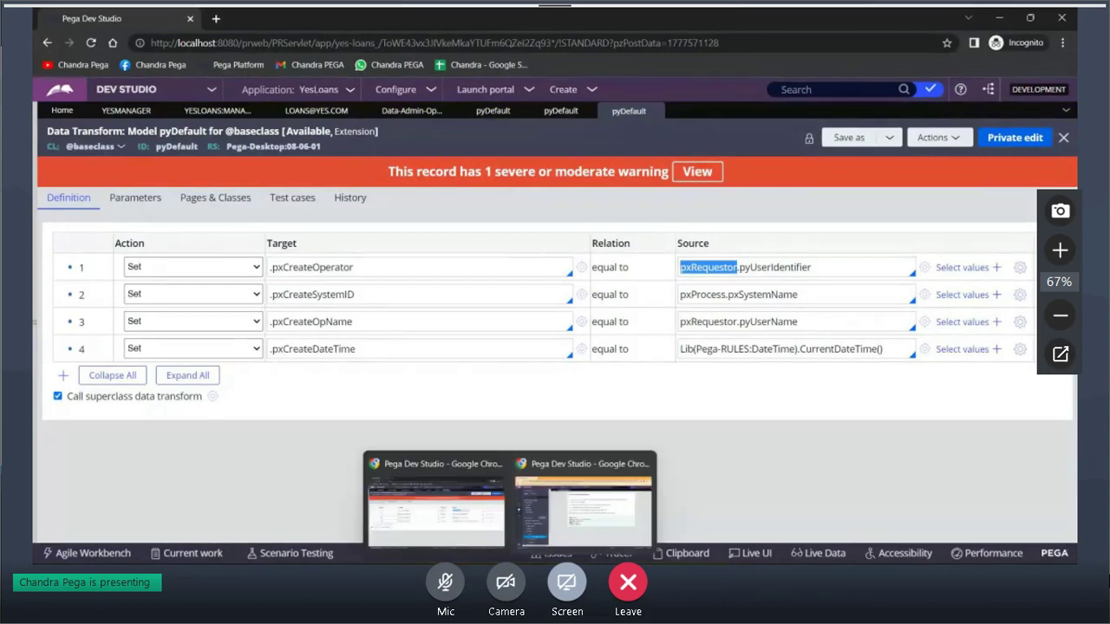
left_click(689, 553)
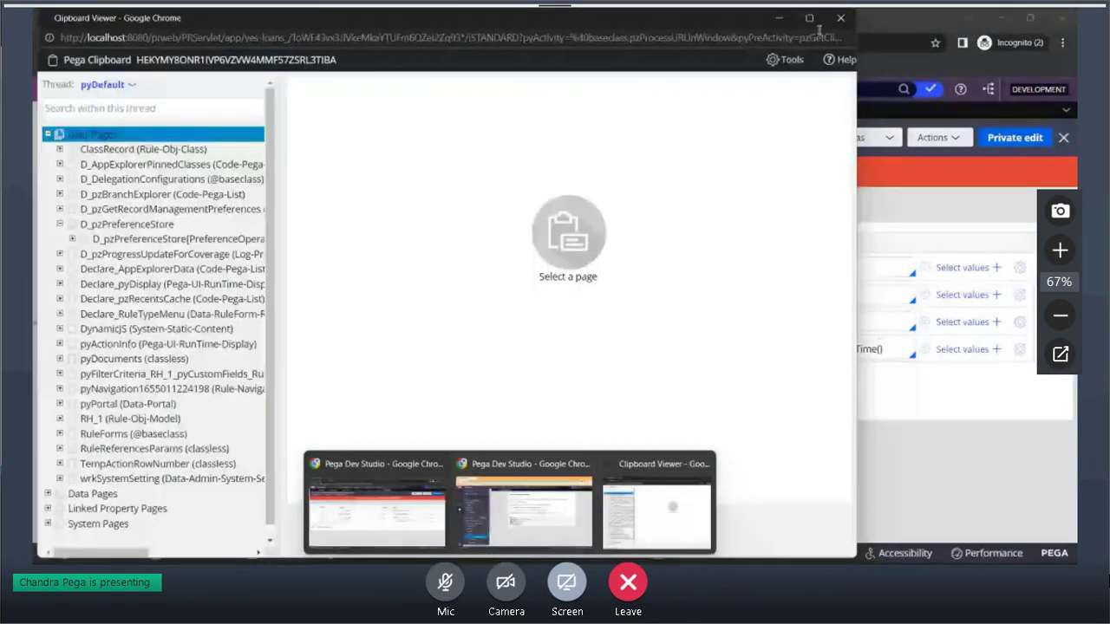
left_click(809, 17)
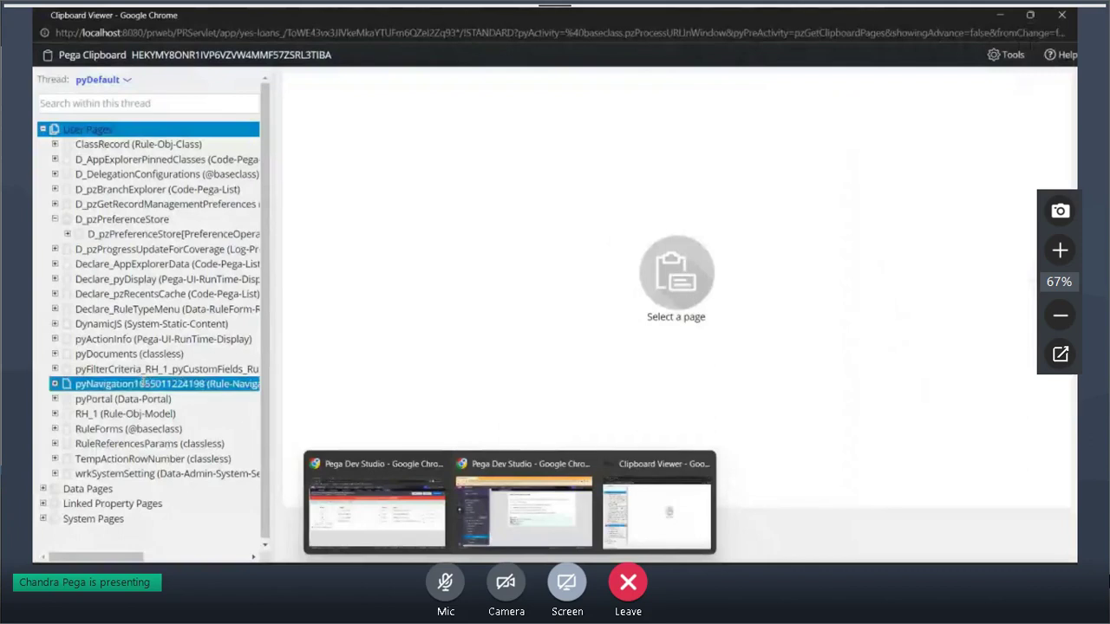
Expand System Pages and display the pxRequestor page's properties
left_click(43, 516)
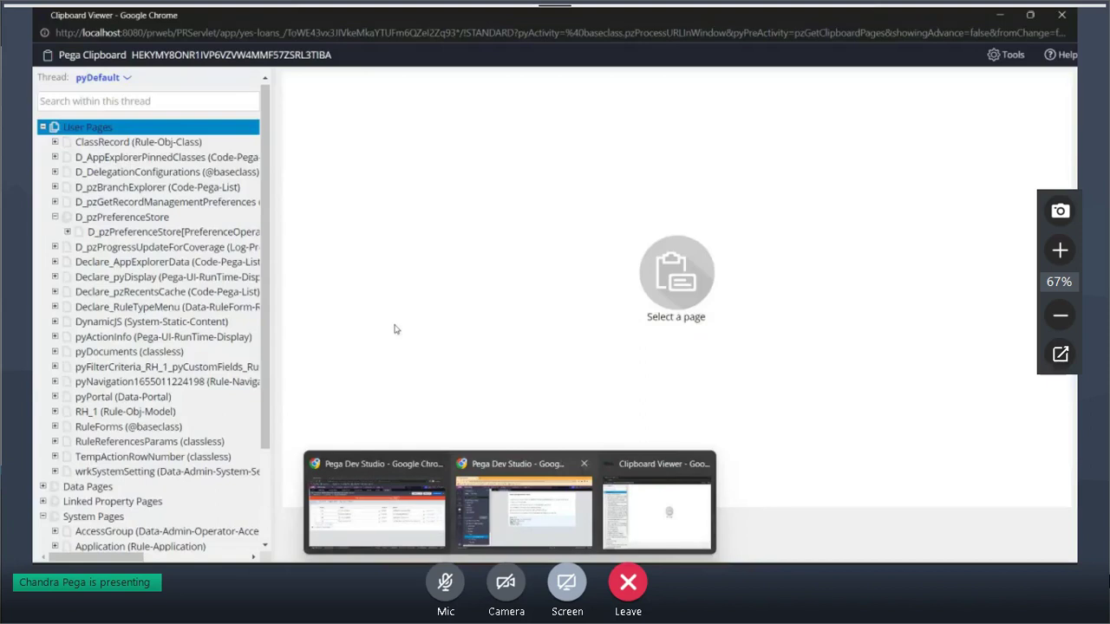
left_click(112, 501)
scroll(198, 438, "down", 2)
left_click(130, 501)
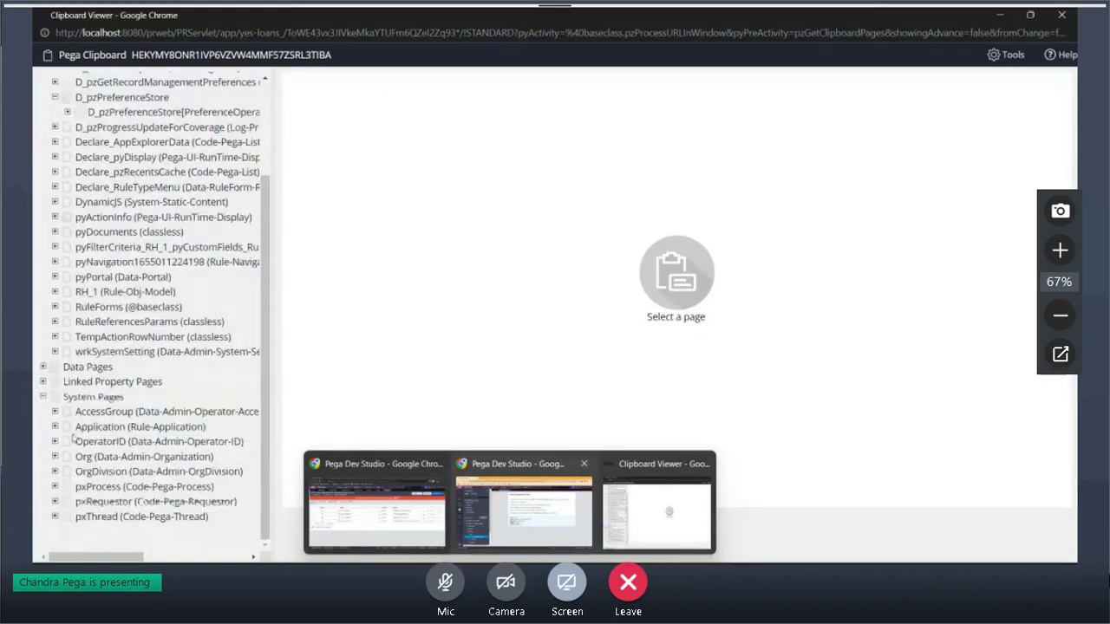
left_click(113, 471)
left_click(98, 487)
left_click(101, 501)
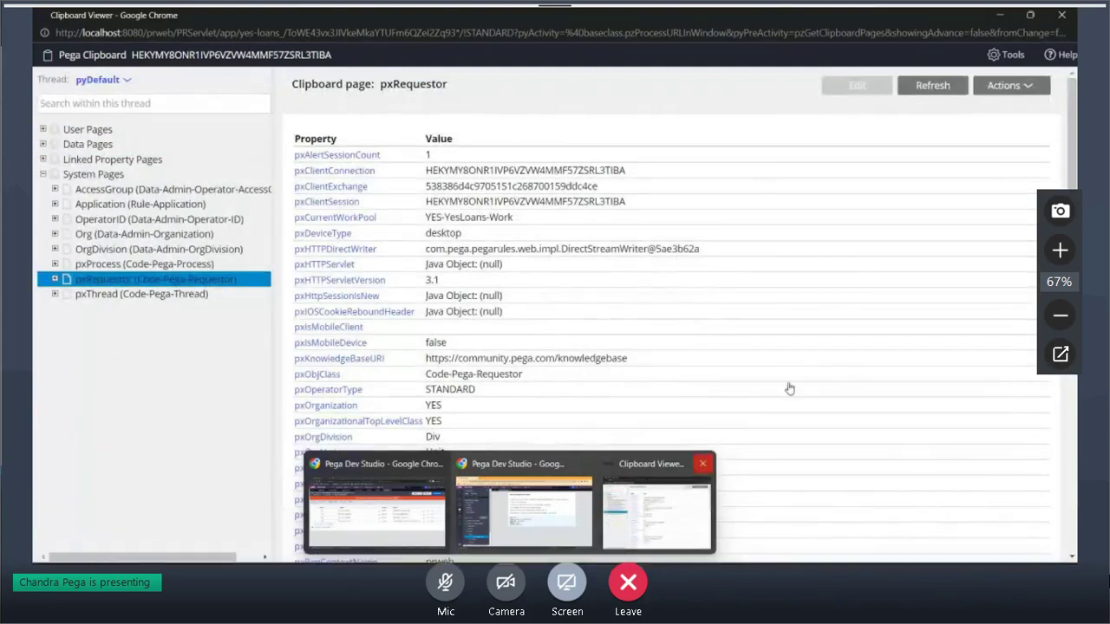
key("alt+Tab")
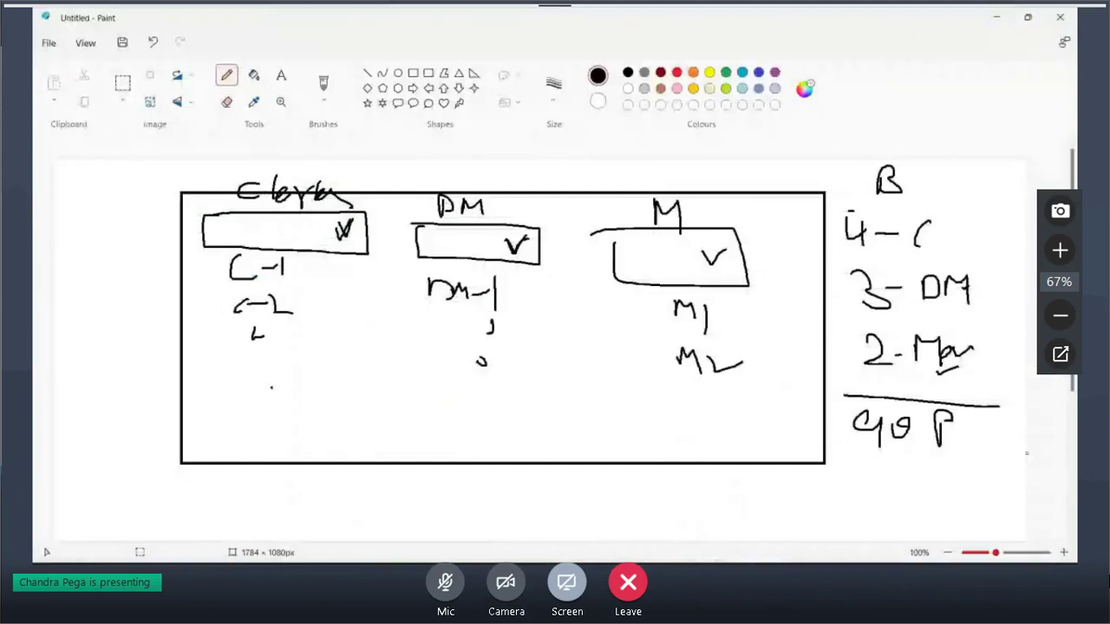
key("alt+Tab")
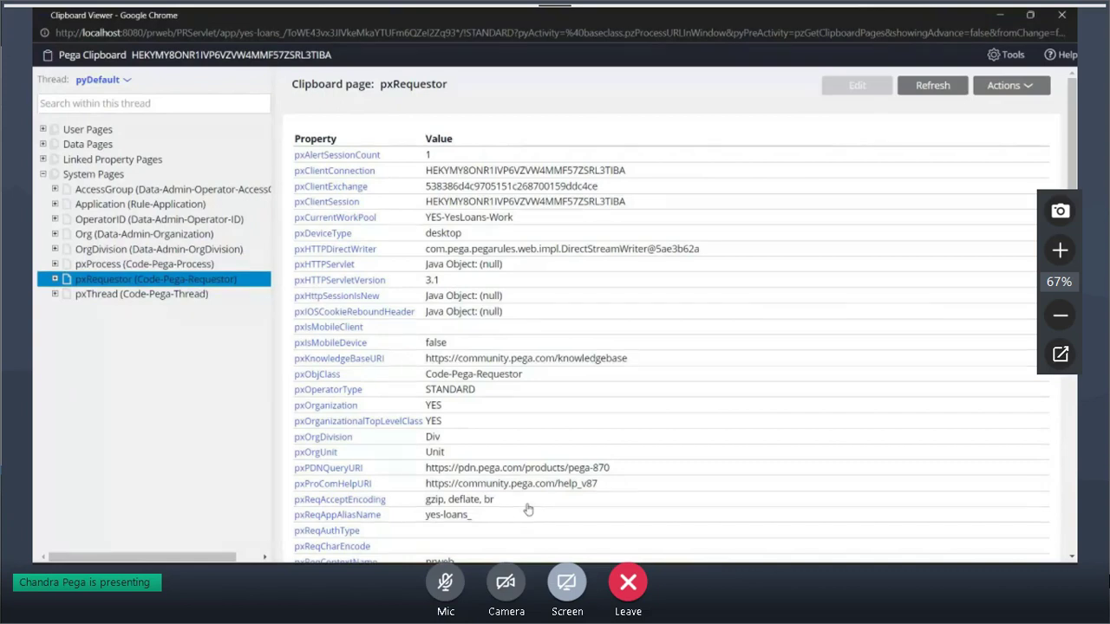
left_click(529, 574)
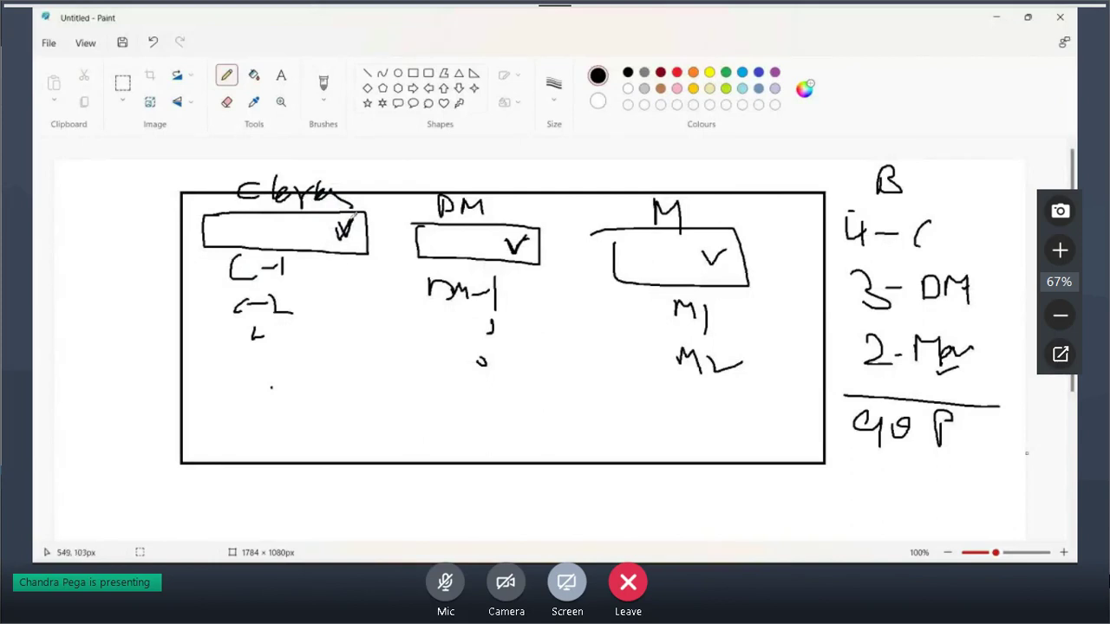
Draw a check mark under the first column heading, then toggle the meeting mic and dismiss its notices
left_click_drag(283, 209, 302, 202)
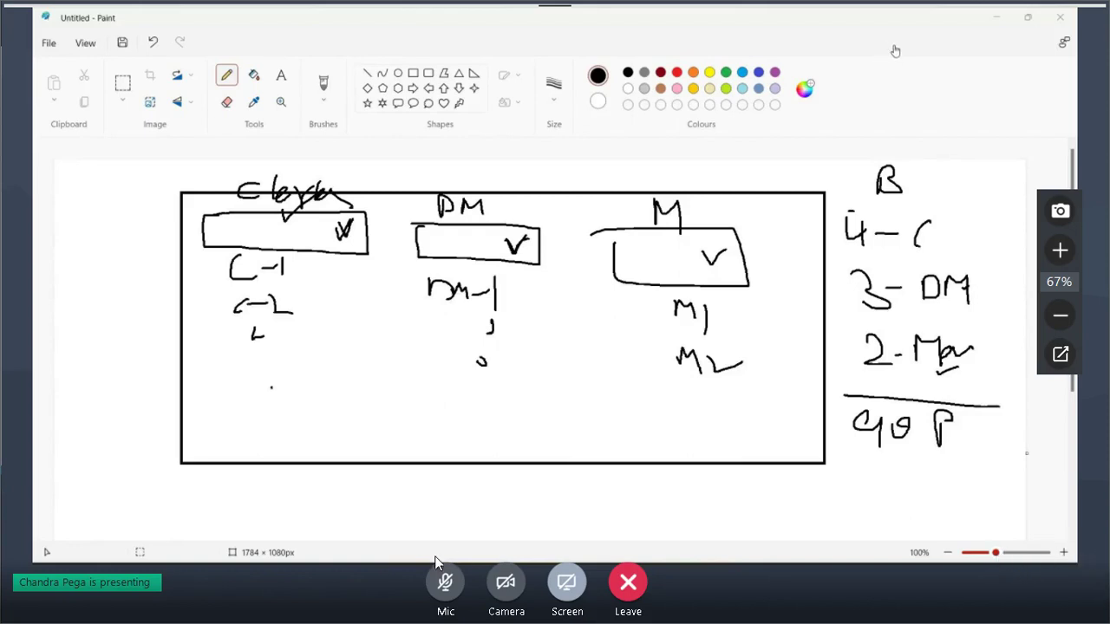
left_click(439, 583)
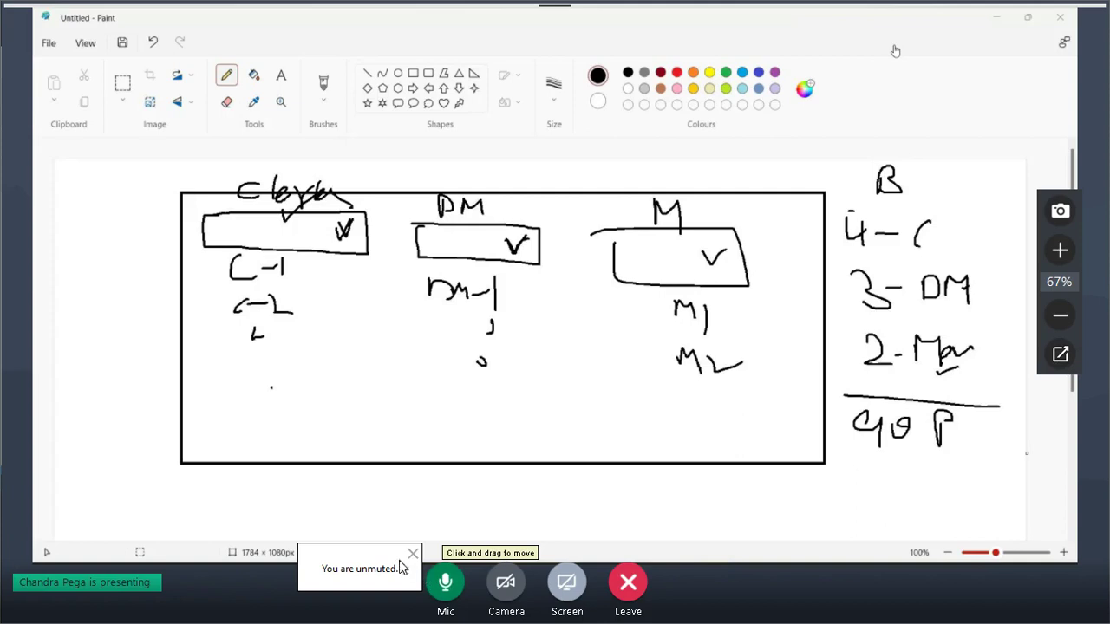
left_click(412, 556)
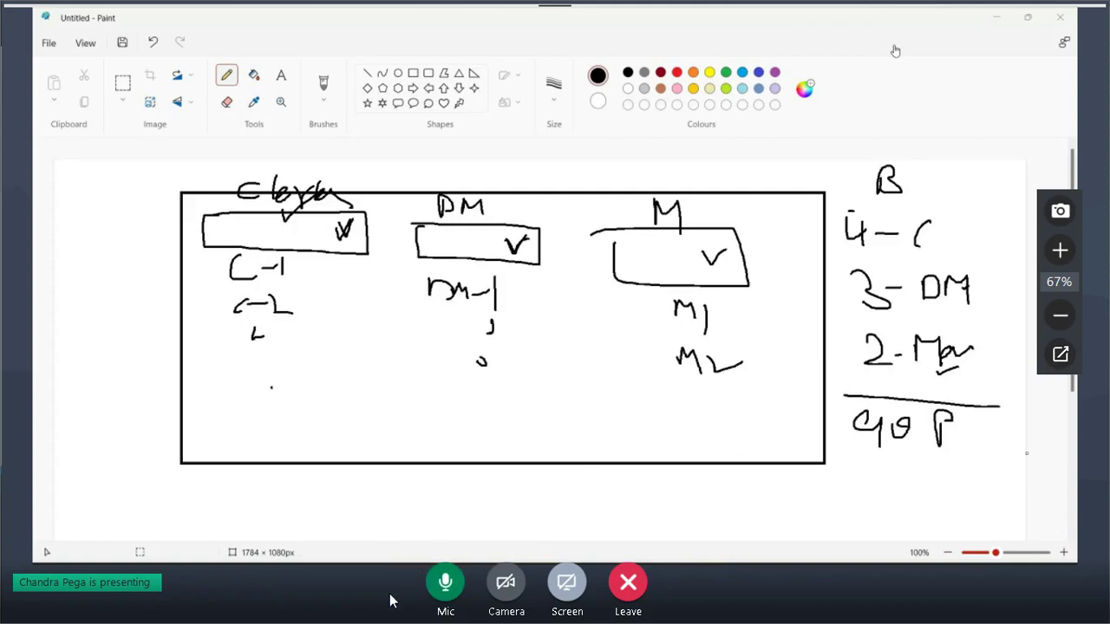
left_click(439, 596)
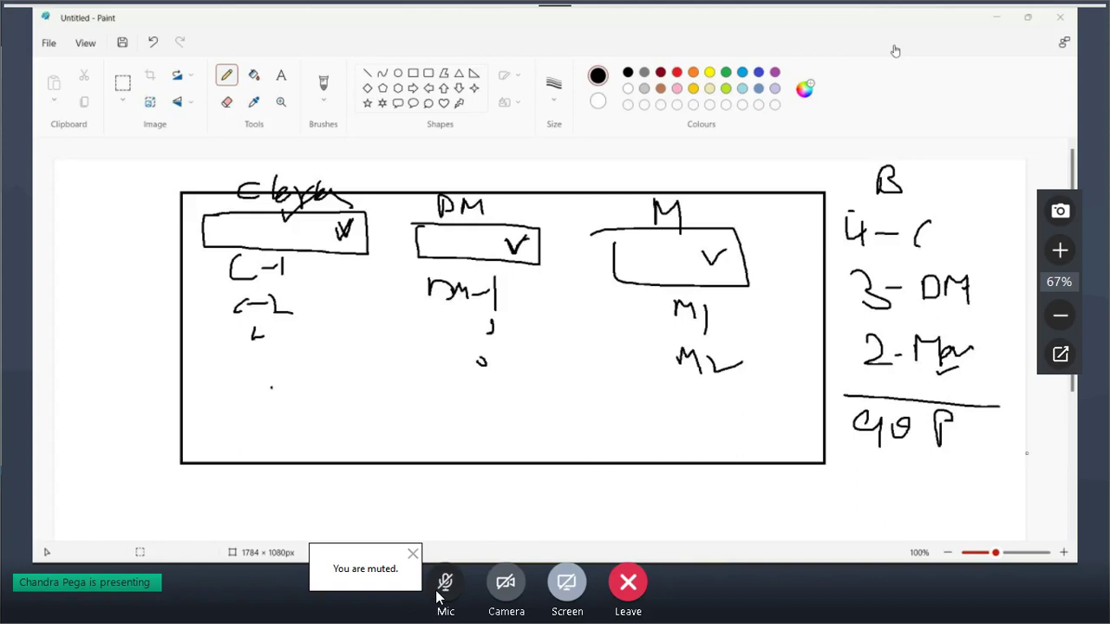
left_click(413, 555)
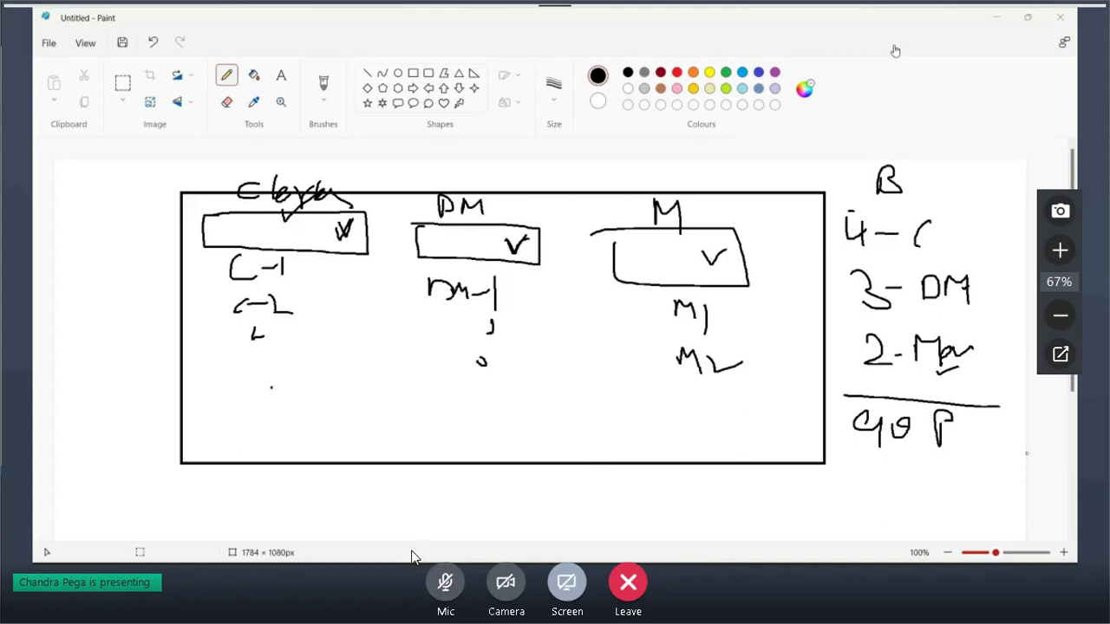
left_click(452, 588)
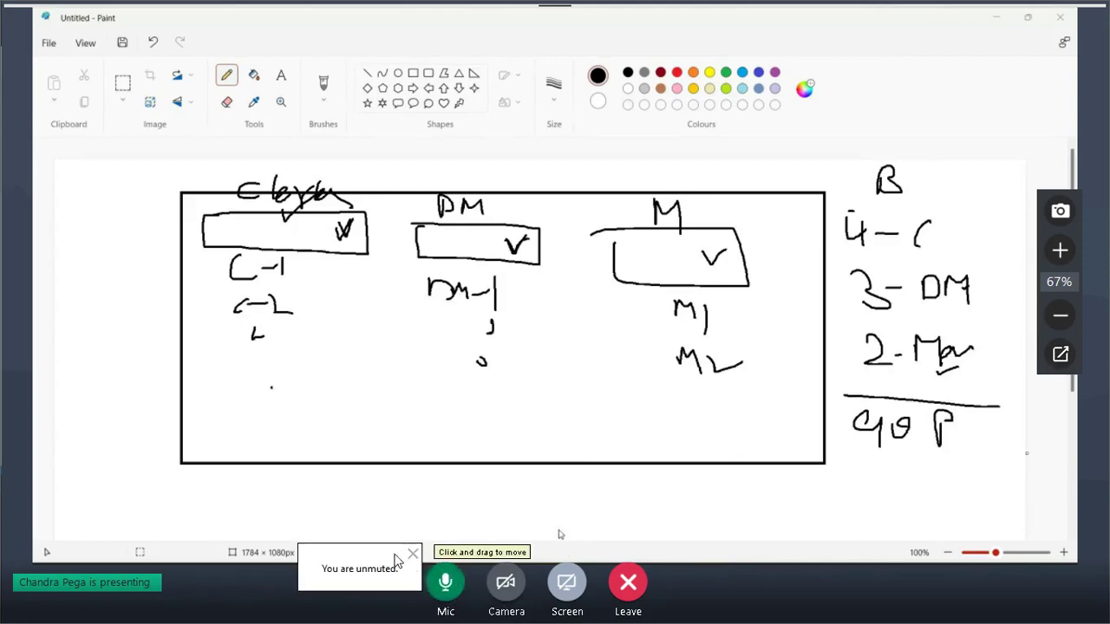
left_click(415, 554)
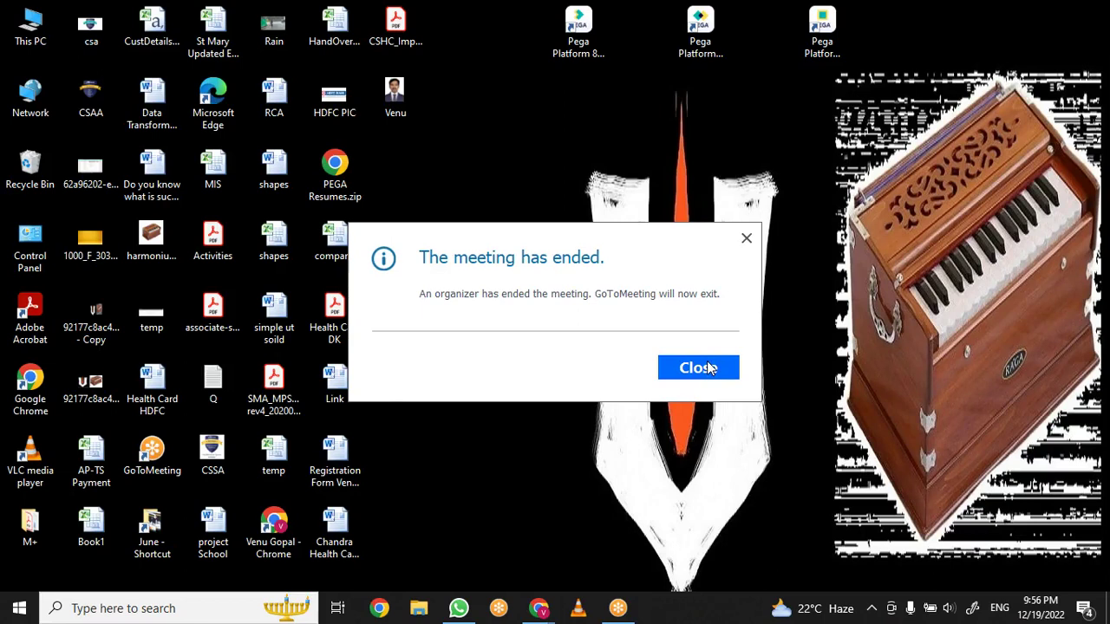
Close the 'meeting has ended' notice and bring the PEGA Meet call window forward
left_click(709, 368)
mouse_move(542, 612)
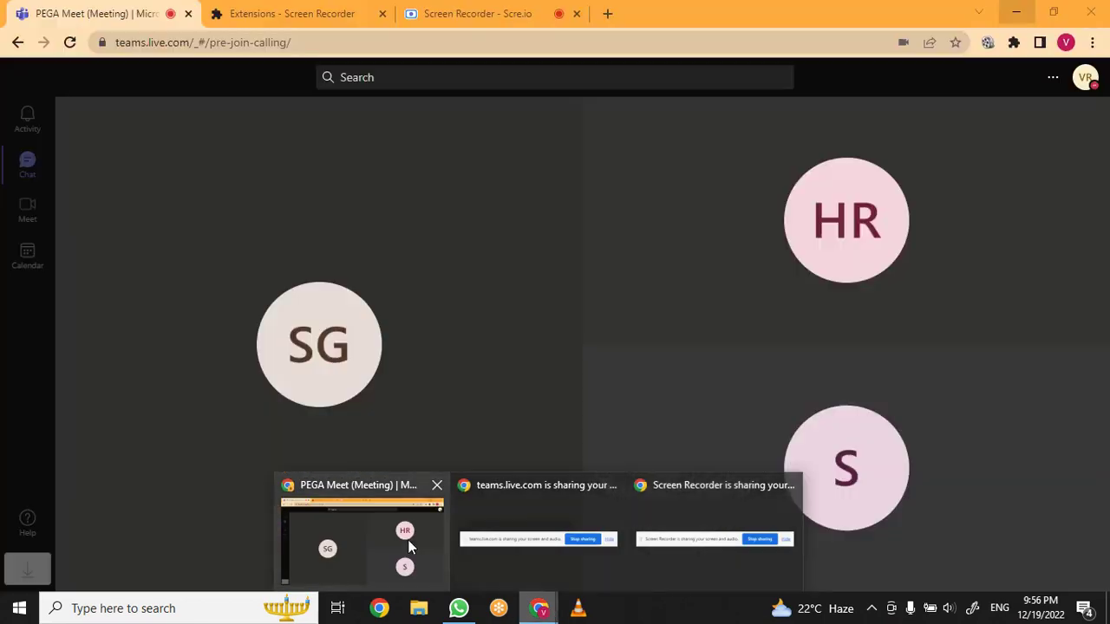
left_click(408, 539)
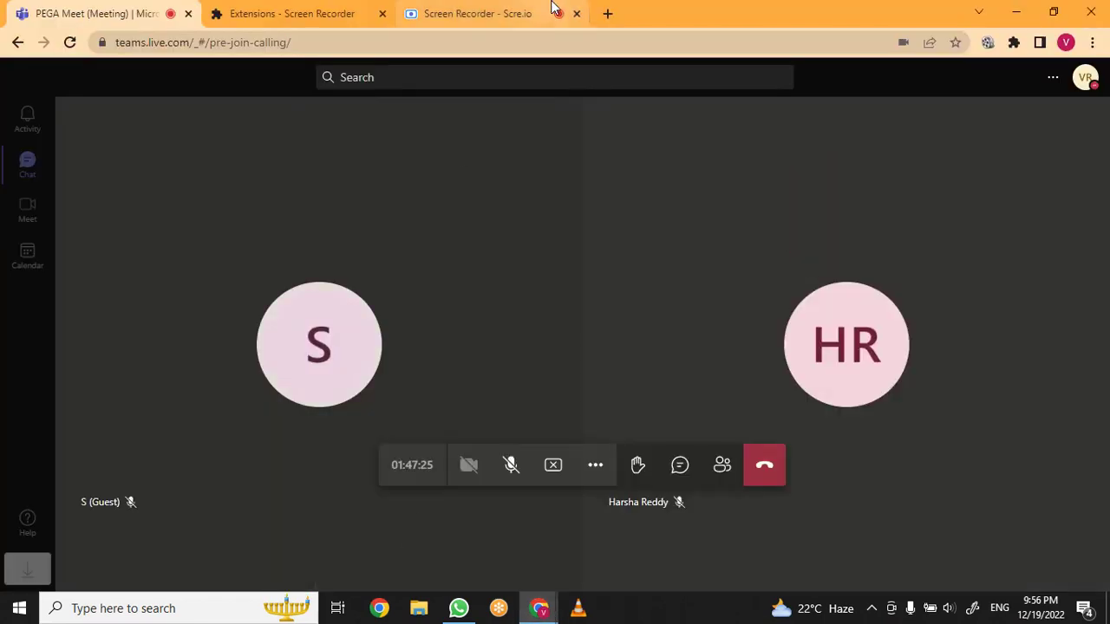